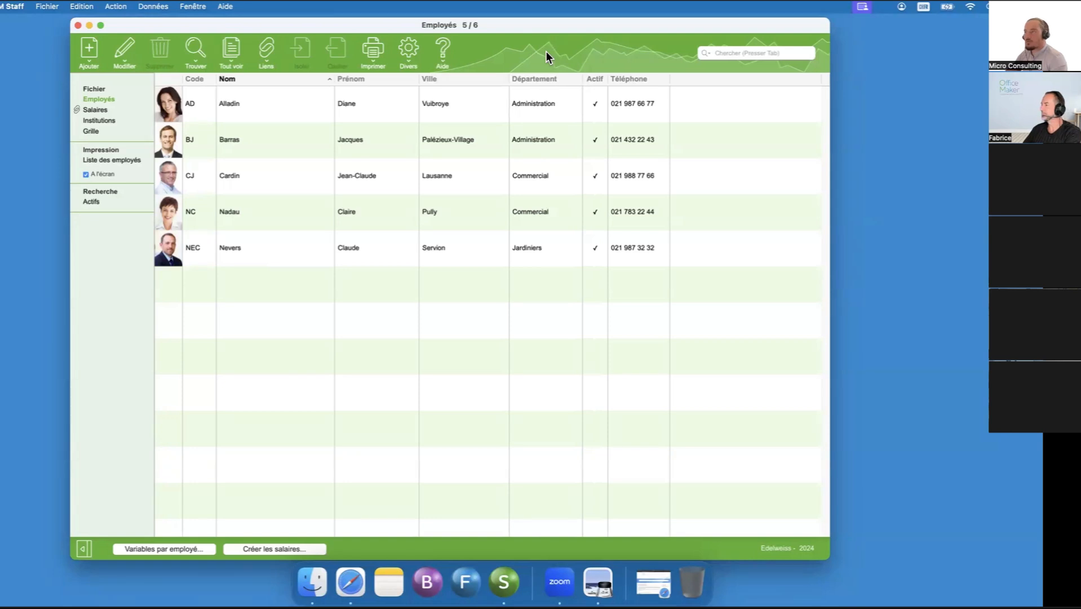
drag(530, 26, 574, 29)
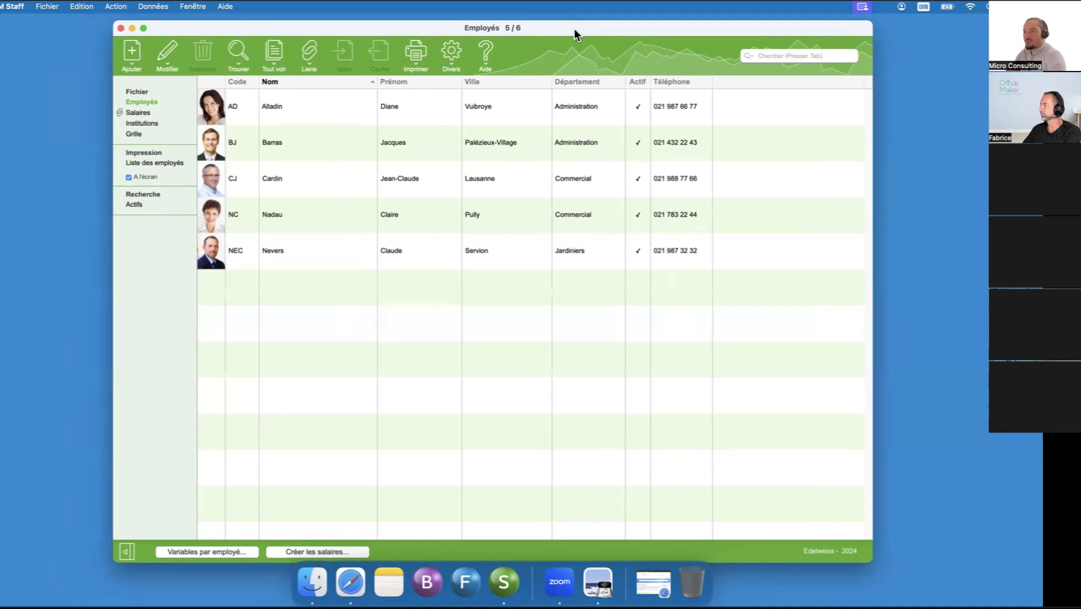
drag(554, 35, 553, 26)
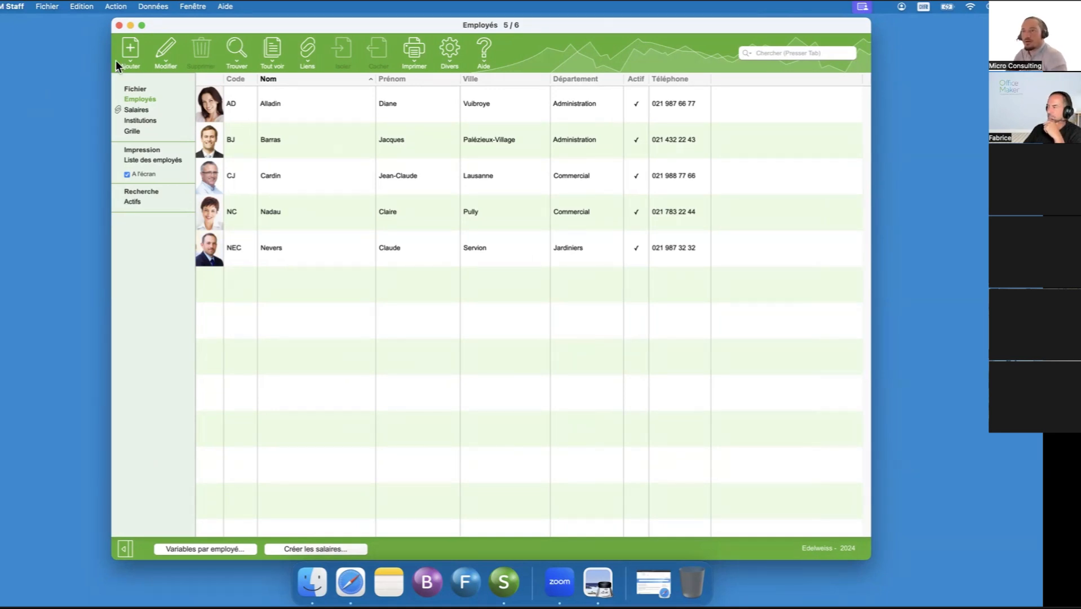
- Create a new employee record and select its automatically assigned code
click(126, 51)
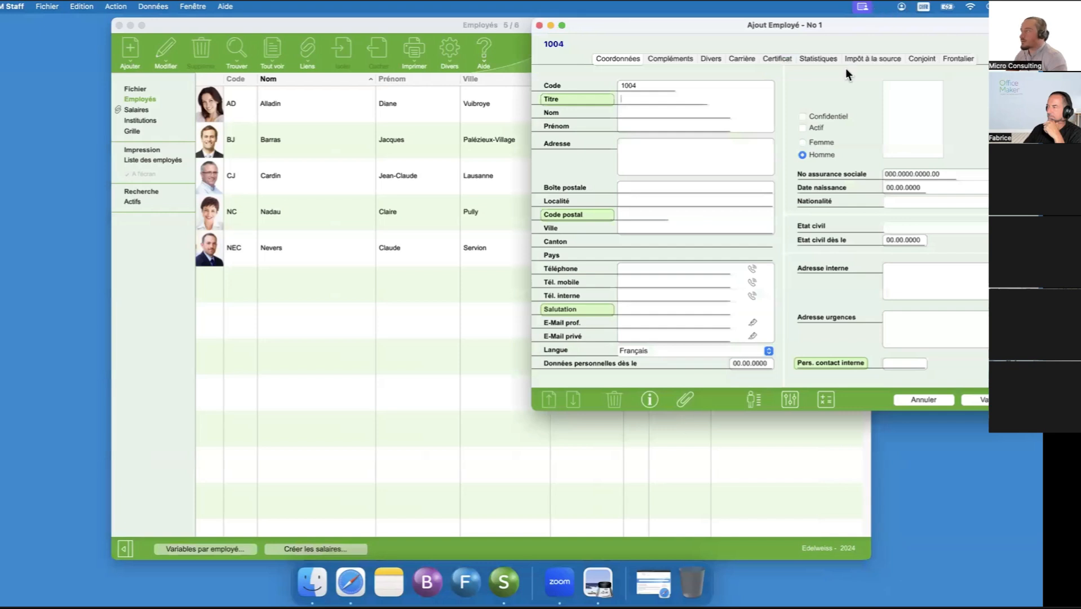
drag(851, 34, 780, 71)
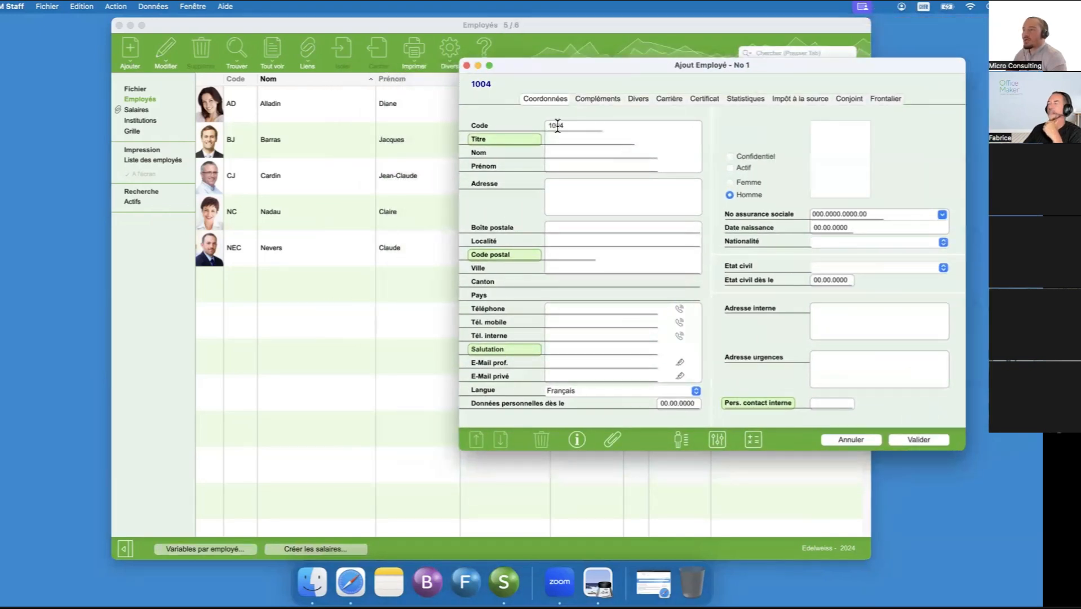
drag(564, 125, 541, 125)
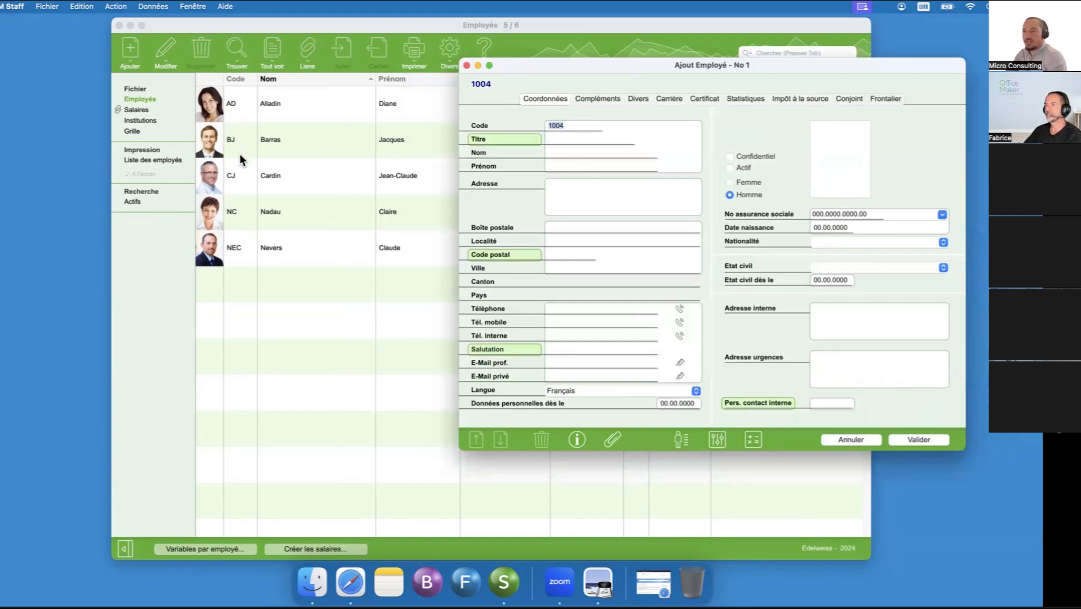
- Examine the automatic numbering settings, next number and increment, in the employee options without changing them
click(502, 26)
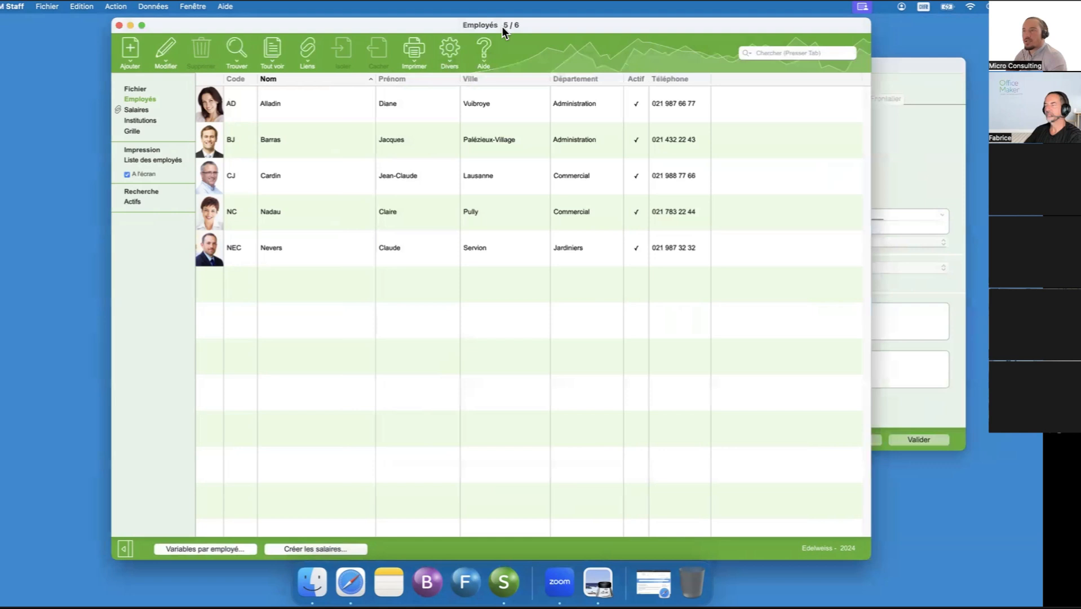
click(108, 9)
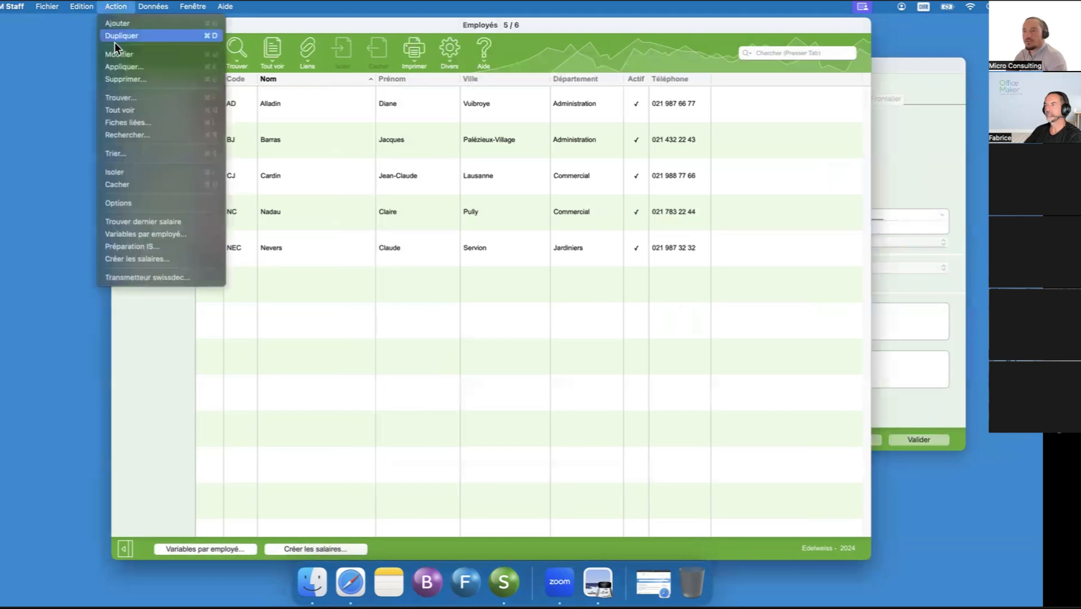
click(137, 201)
double_click(347, 184)
double_click(337, 196)
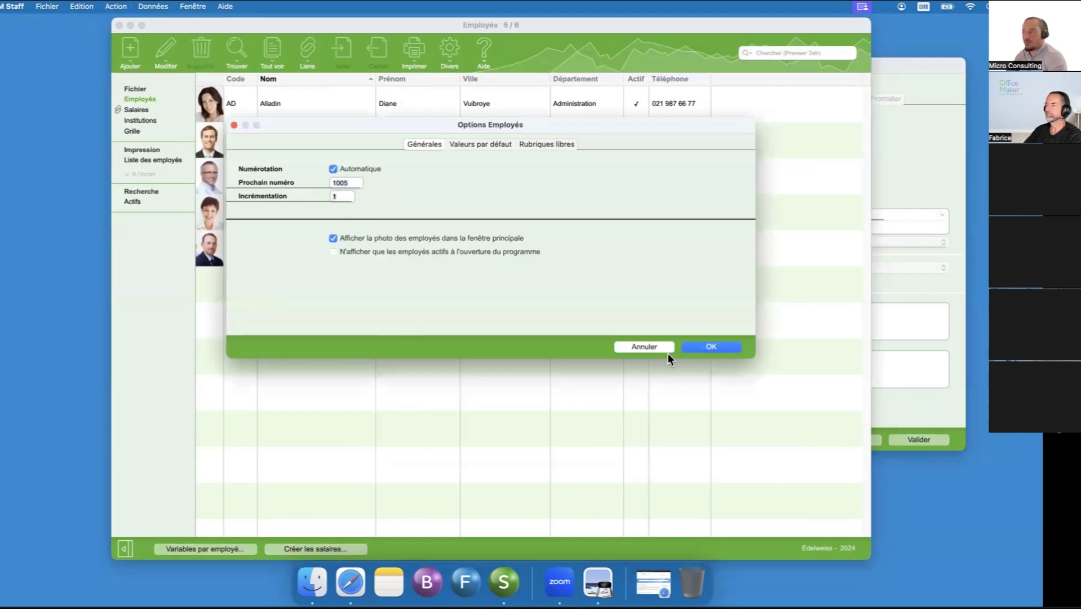
click(644, 346)
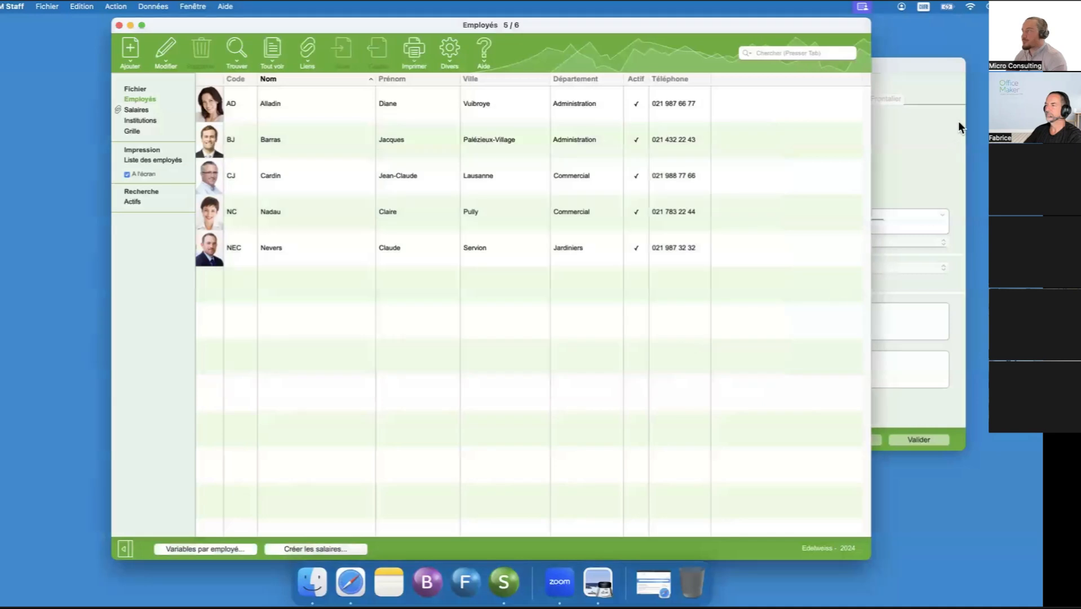
- Check the predefined title values in the new employee record and set the title to Monsieur
click(942, 147)
click(585, 140)
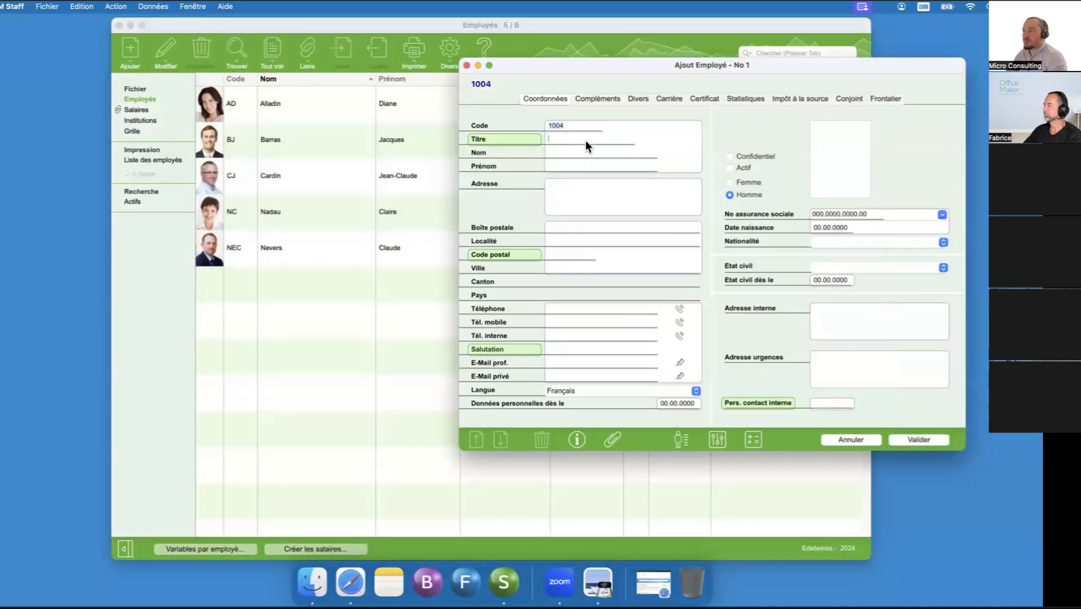
drag(597, 72, 564, 81)
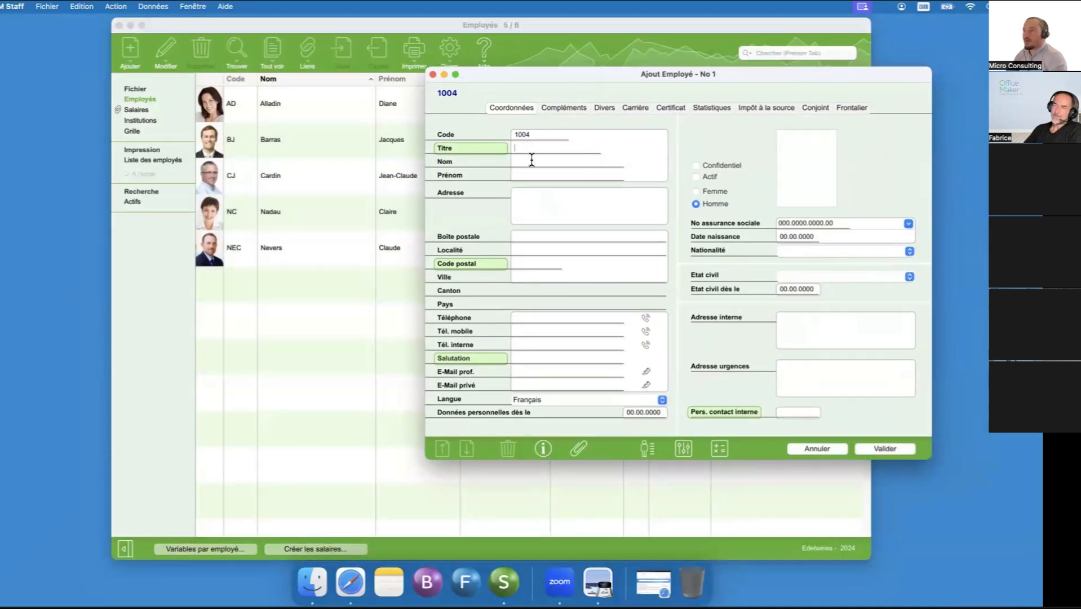
click(474, 149)
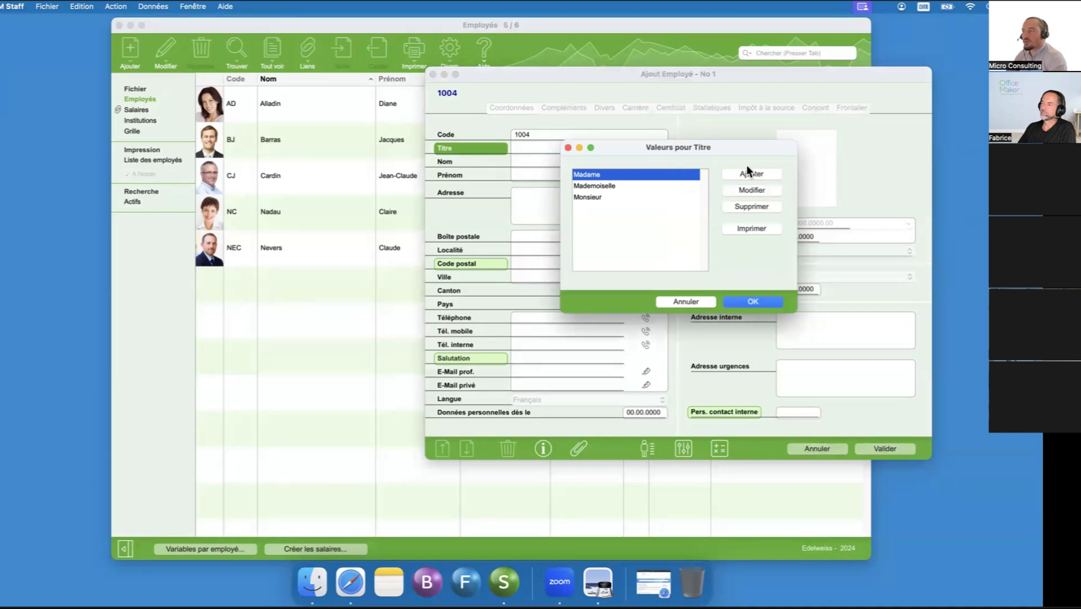
click(692, 300)
text(Monsieur)
key(Tab)
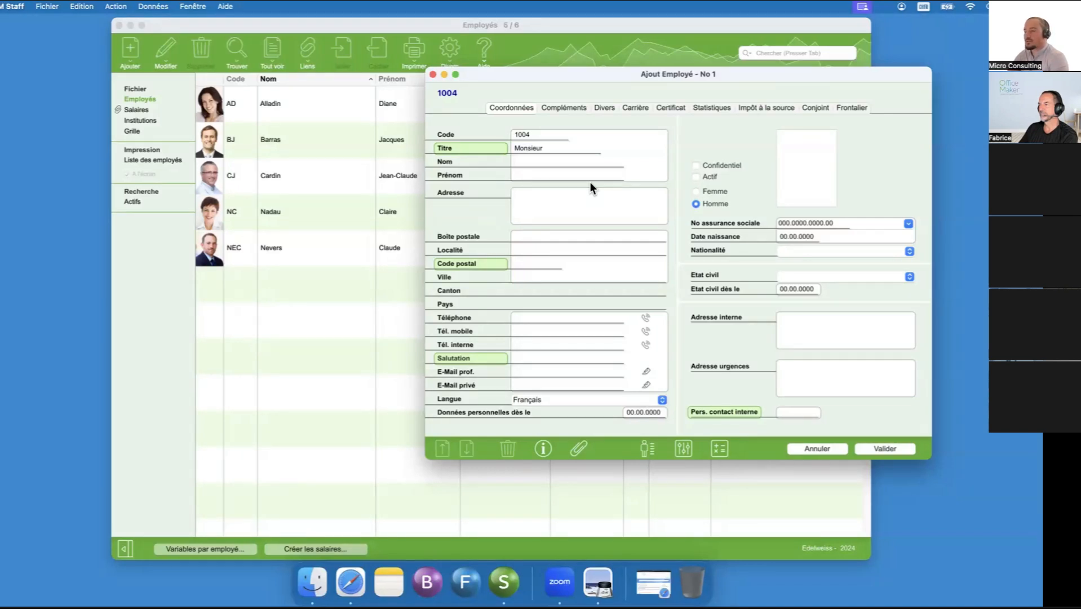
- Enter the employee's last name, first name and street address
text(Mensuel)
key(Tab)
text(Emi)
key(Tab)
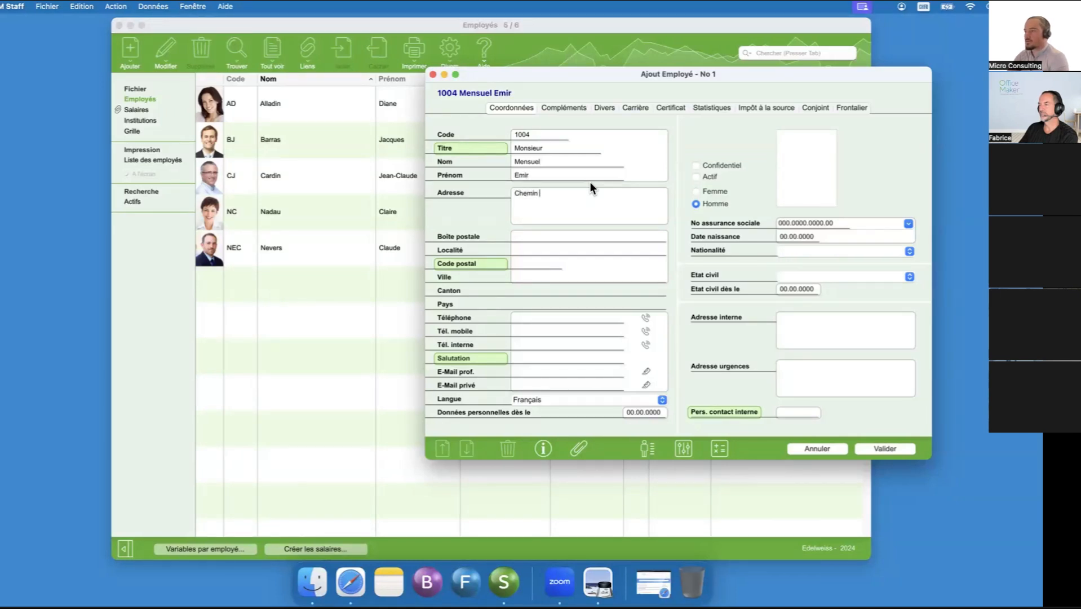
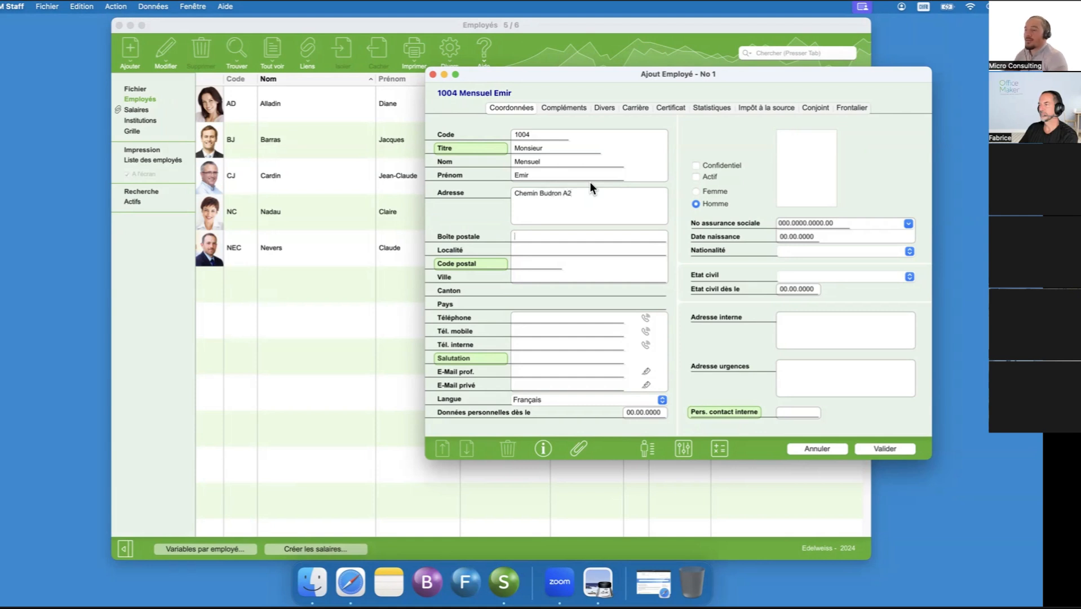
- Enter the employee's postal code and pick the main matching town from the postal code list
click(547, 236)
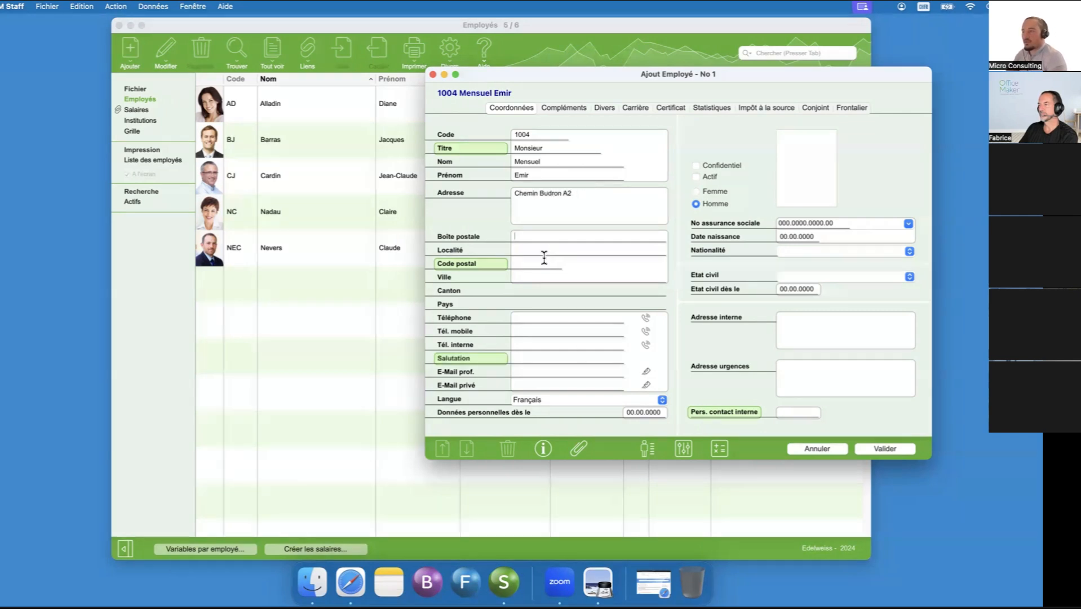
click(539, 262)
click(303, 312)
click(153, 6)
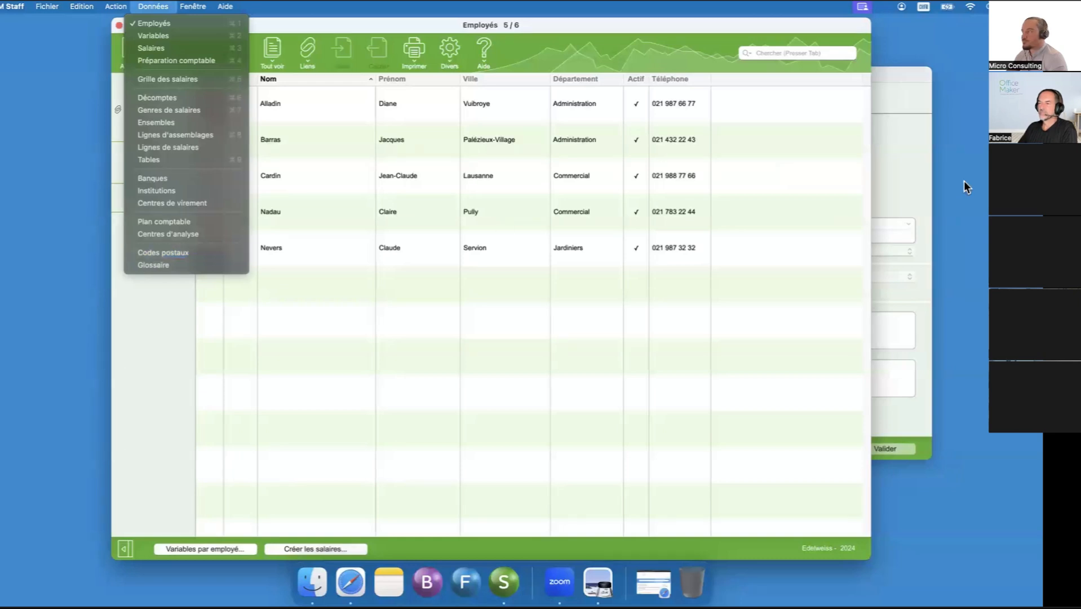
click(911, 165)
click(540, 260)
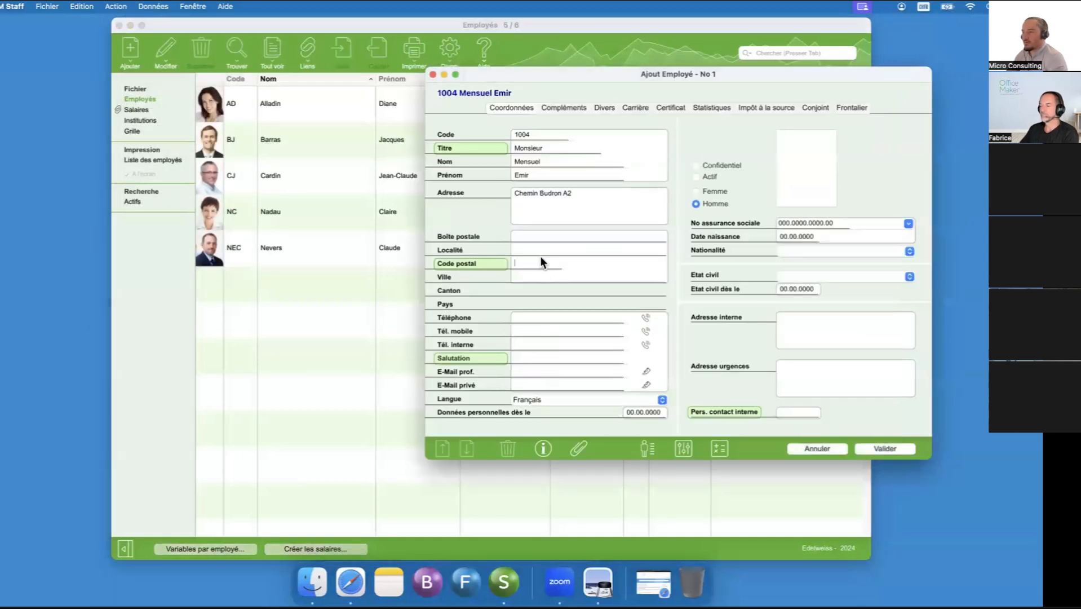
text(1052)
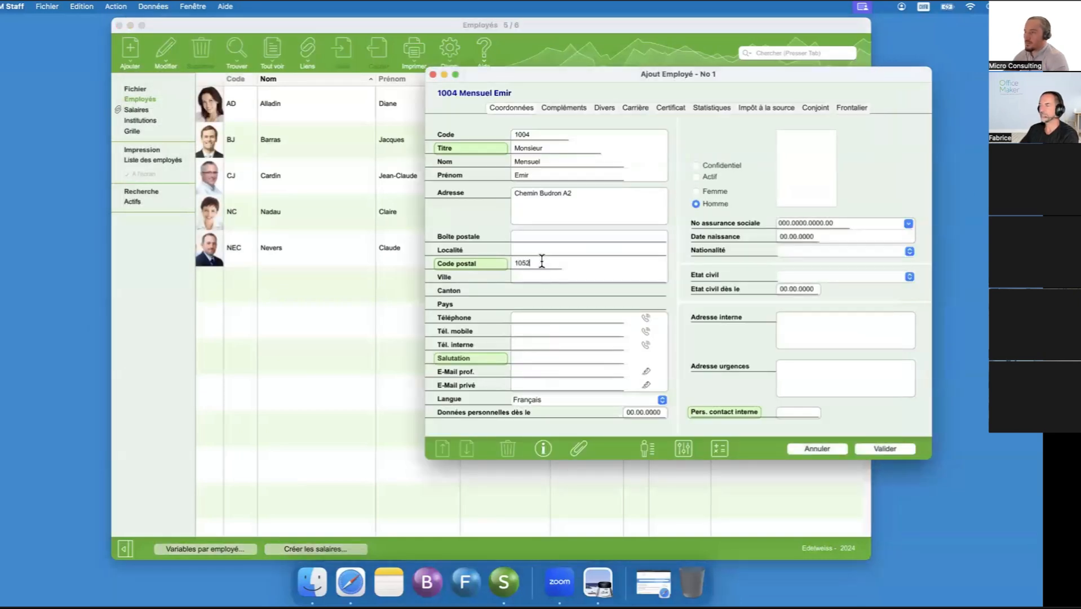
key(Tab)
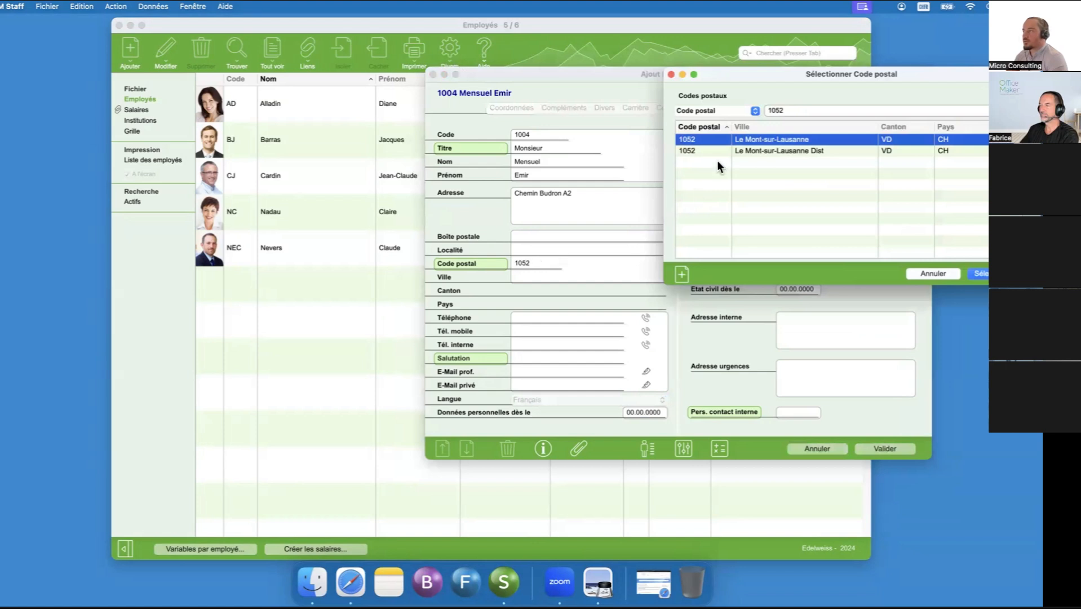
double_click(757, 140)
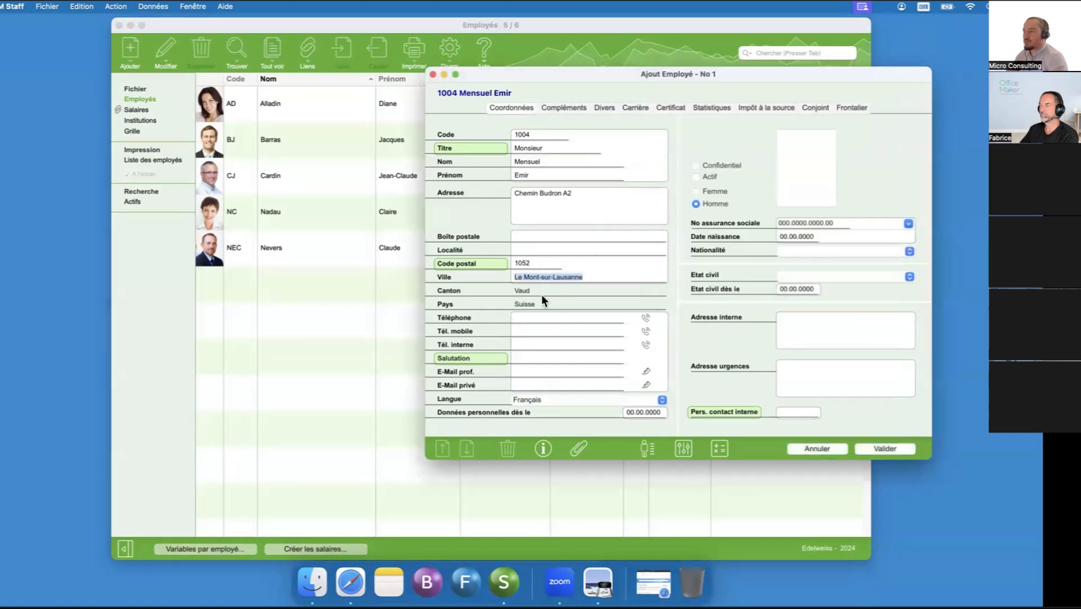
drag(620, 75, 560, 66)
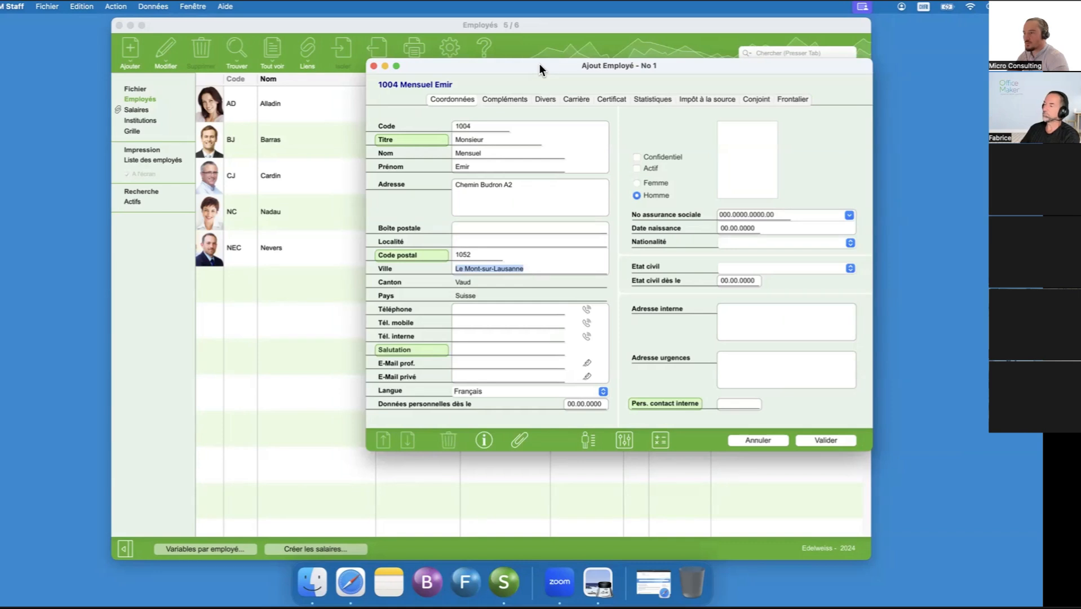
drag(540, 63, 546, 93)
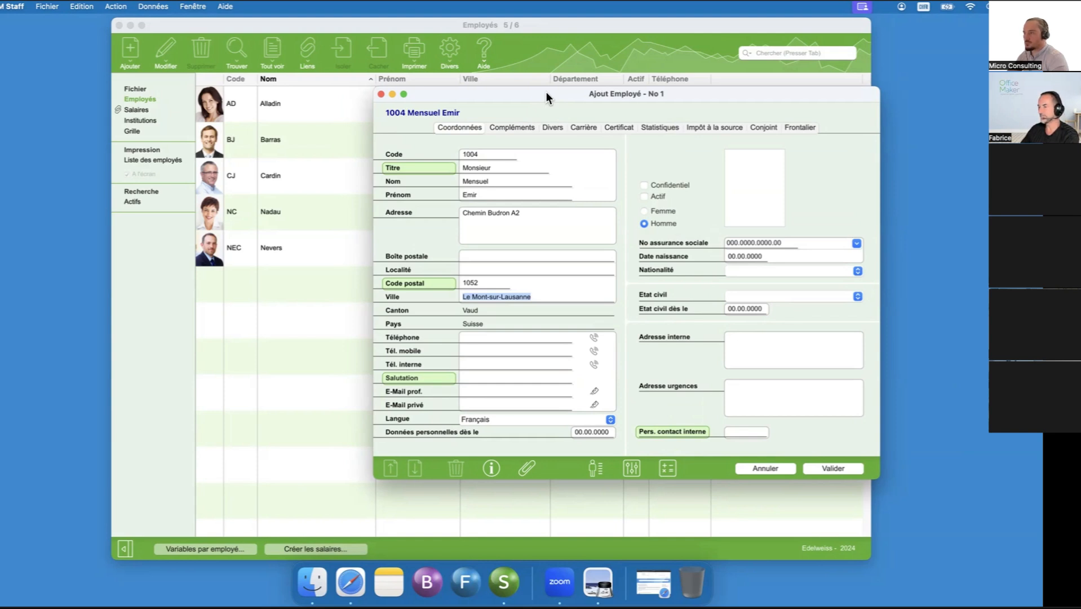
drag(546, 93, 523, 86)
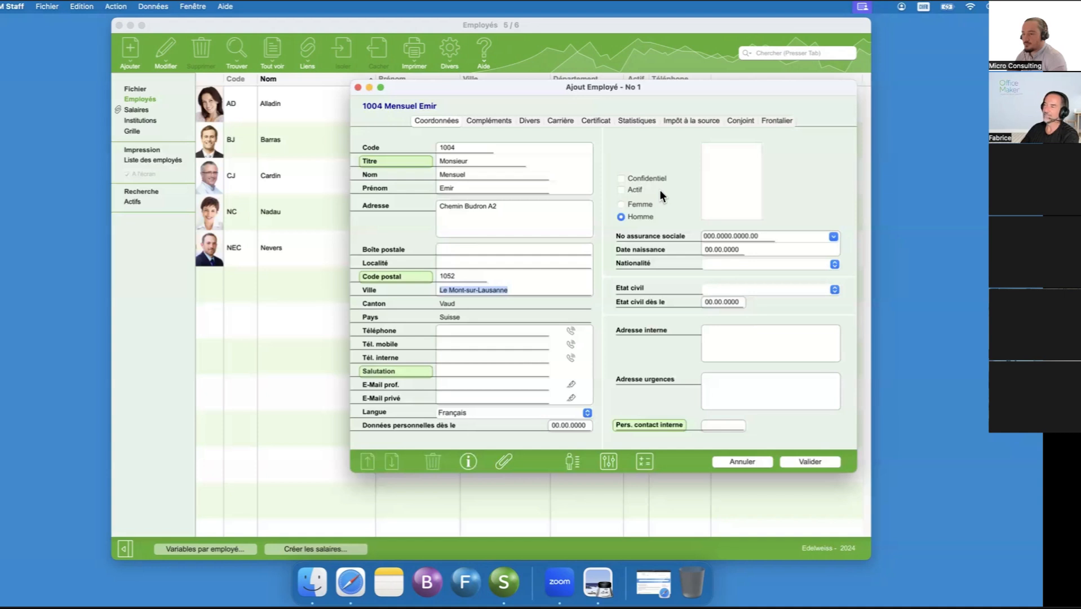
key(Tab)
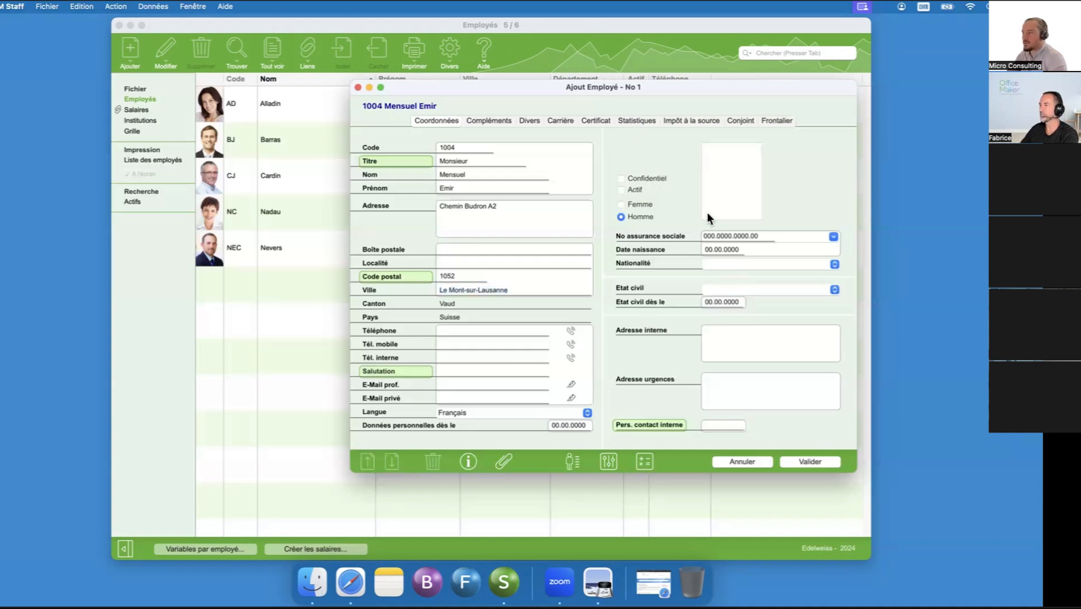
key(shift+Tab)
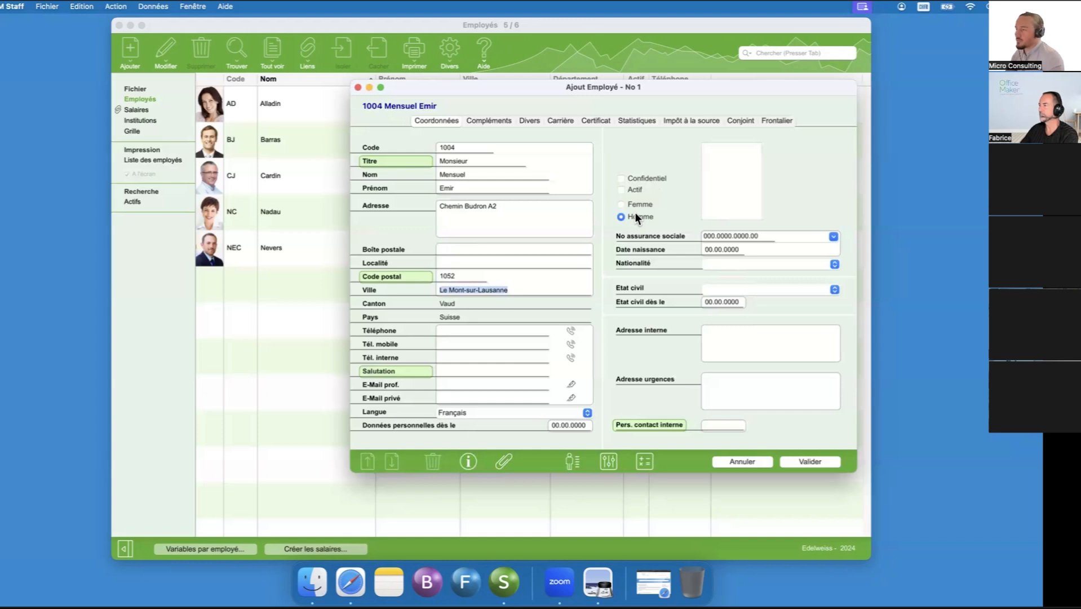
- Mark the employee as active, keep the sex as Homme, and enter the social insurance number
click(623, 189)
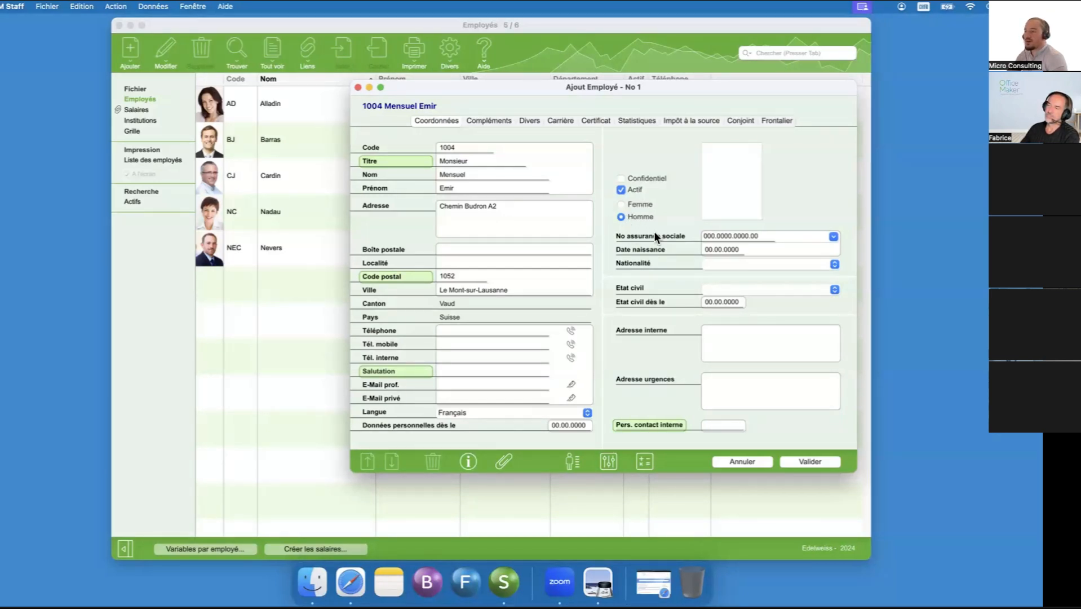
click(623, 204)
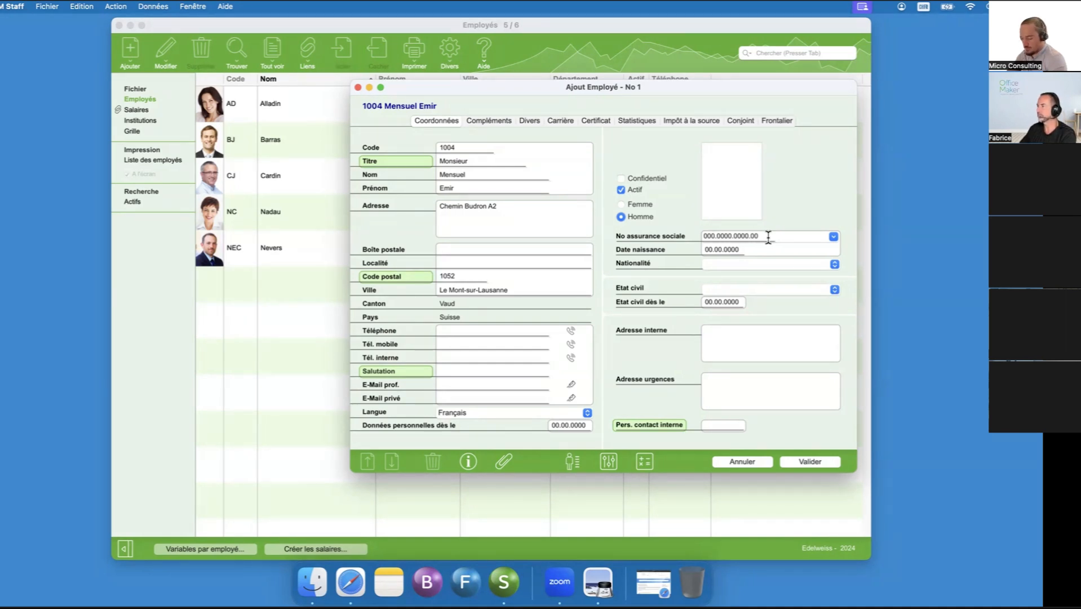
drag(768, 237, 660, 241)
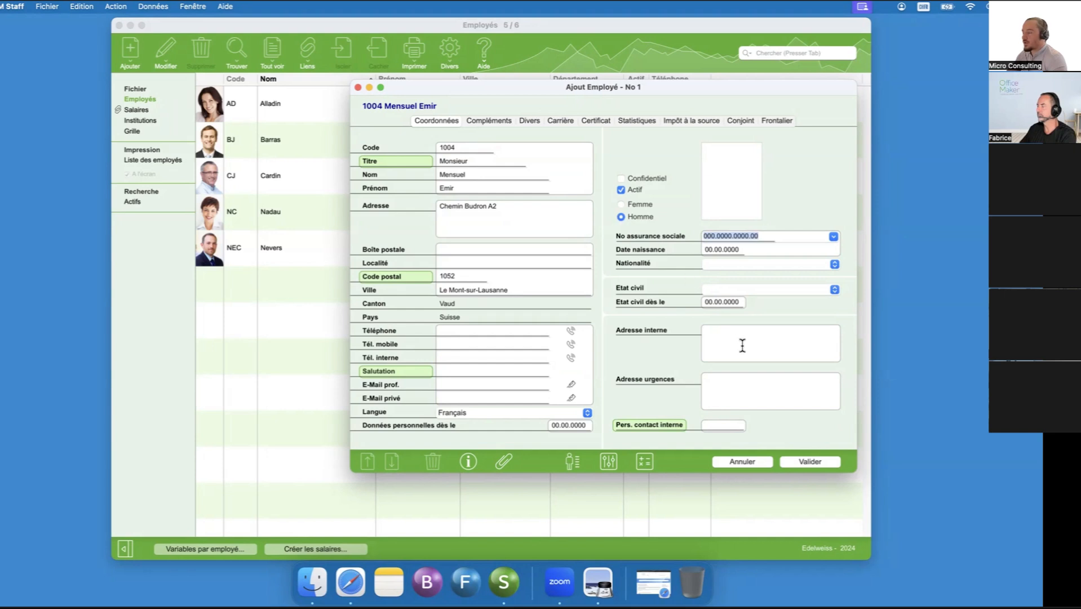
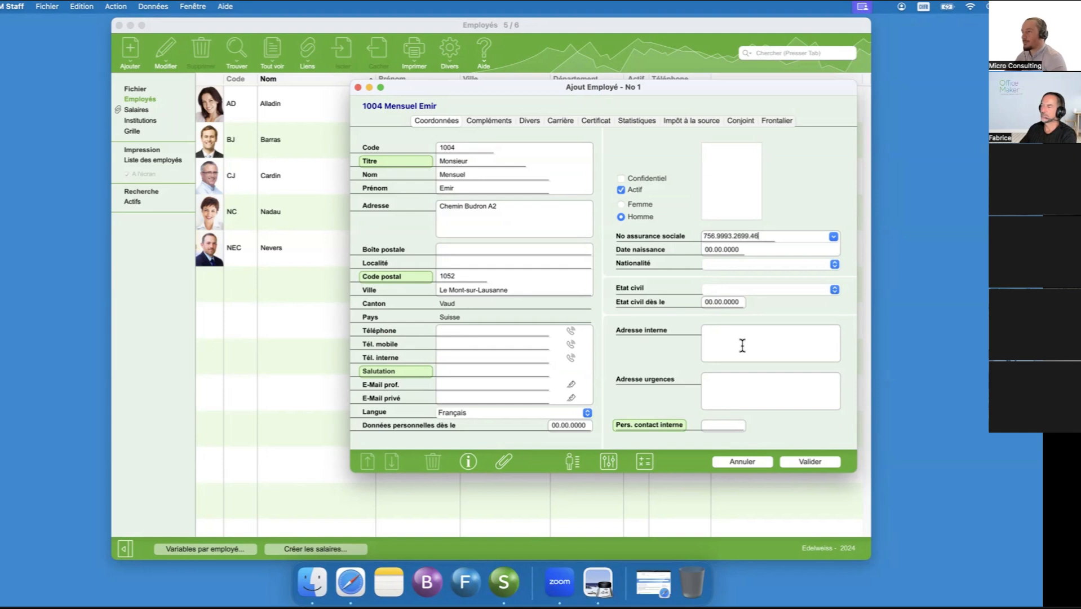
key(Tab)
- Enter the employee's date of birth and set the nationality to Suisse
drag(740, 248, 690, 248)
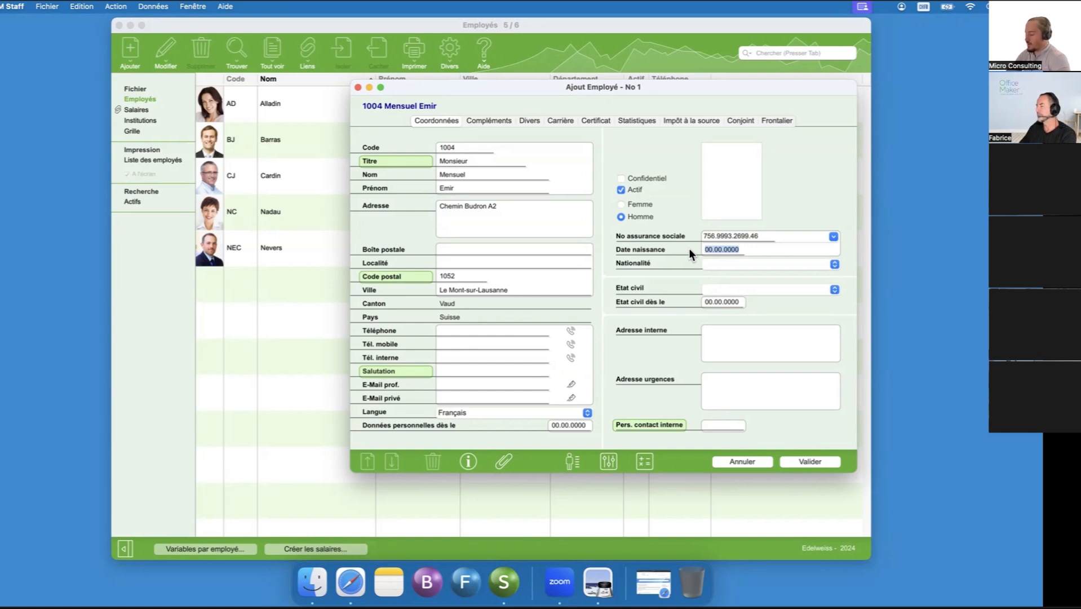
text(7.09.1991)
key(Tab)
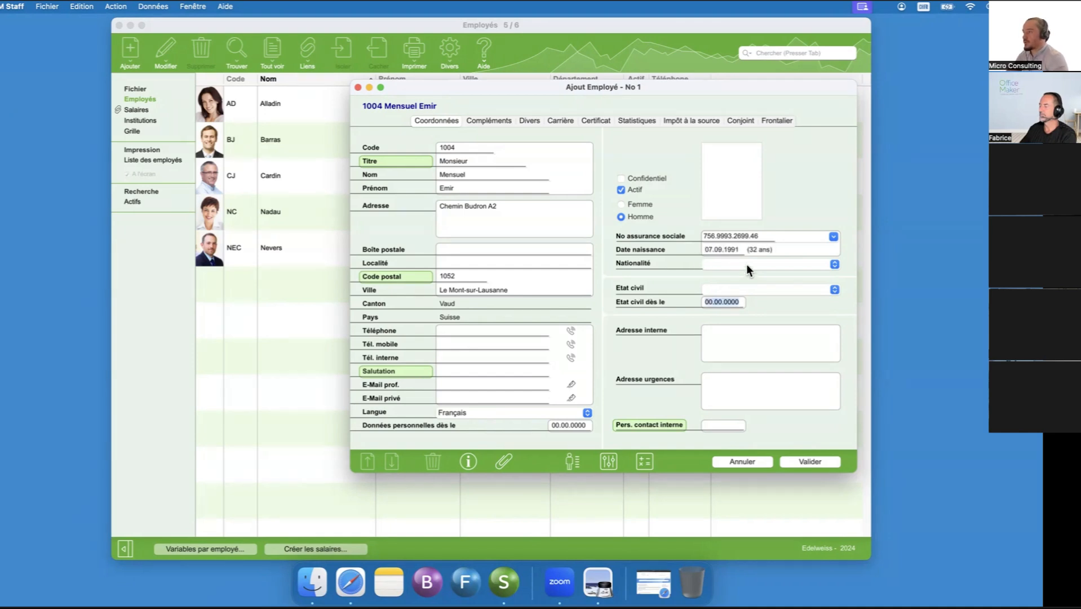
click(746, 263)
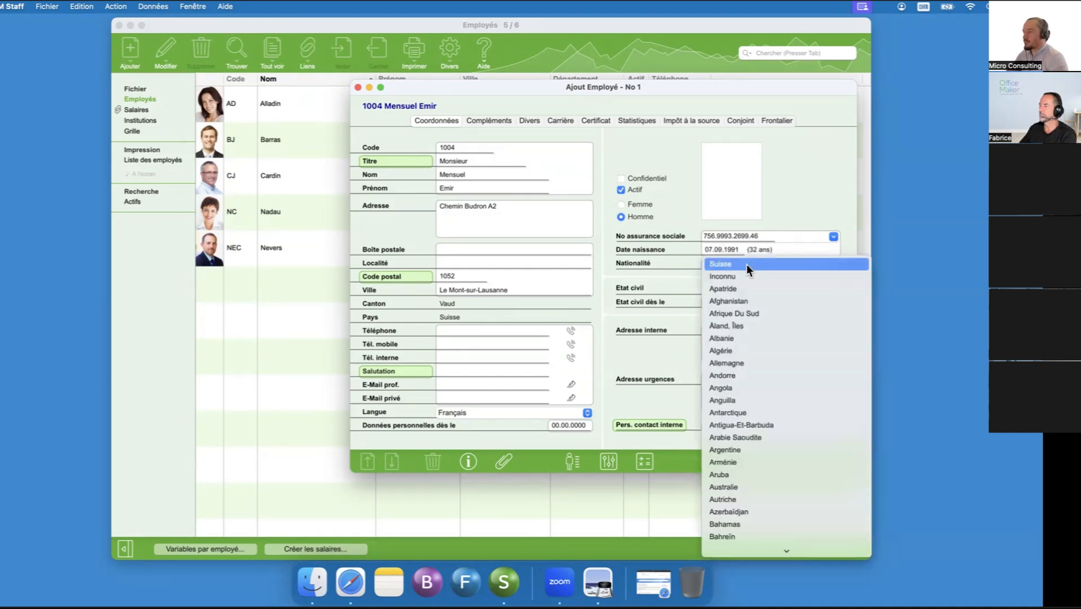
click(746, 263)
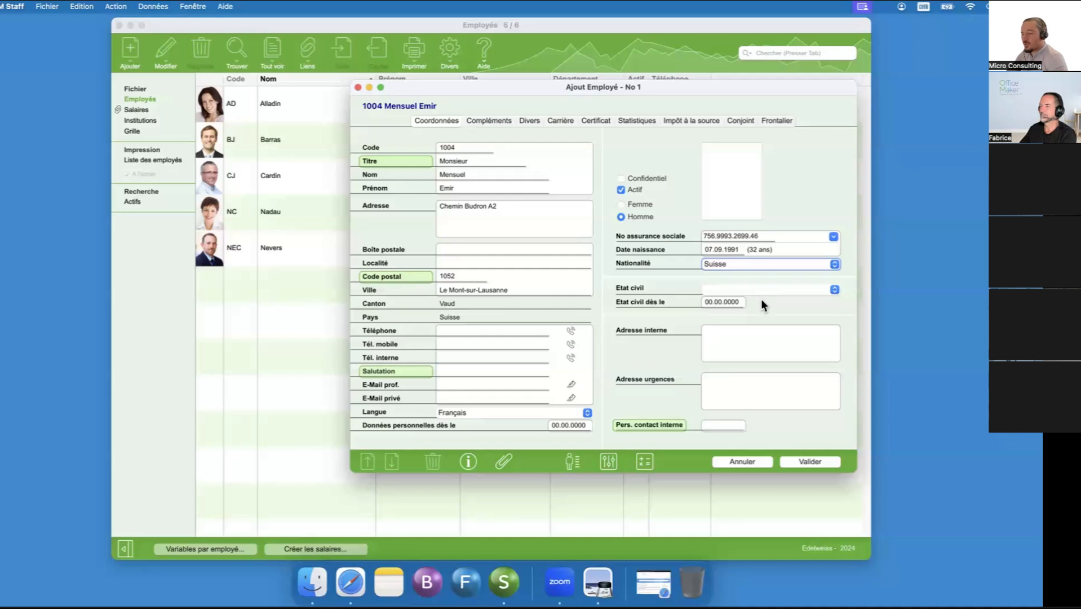
- Validate the new employee record, decline to correct it for now, and leave the entry form
click(825, 461)
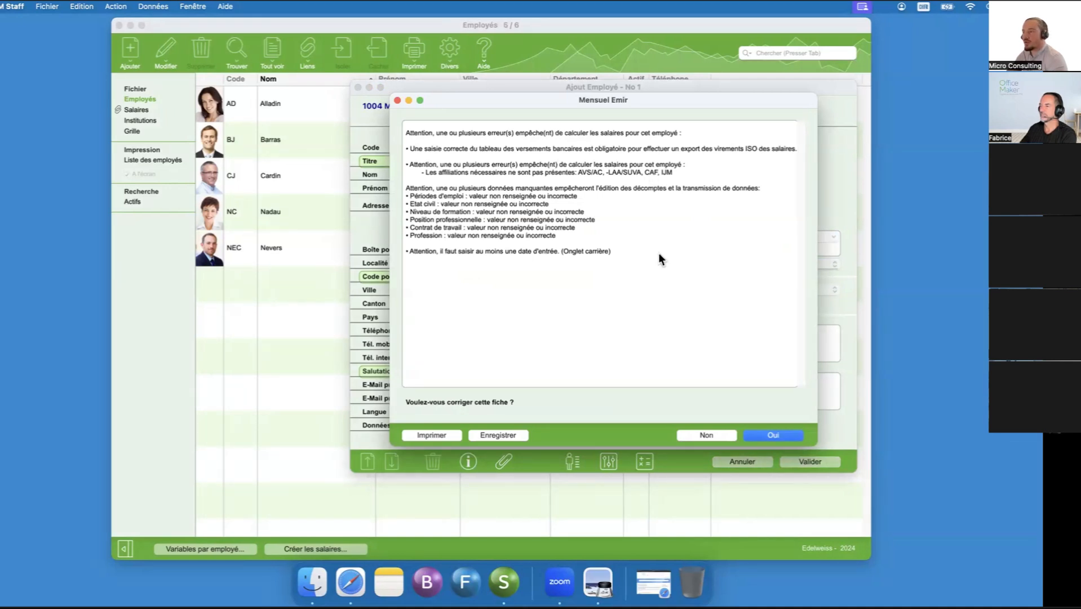
click(713, 435)
click(730, 460)
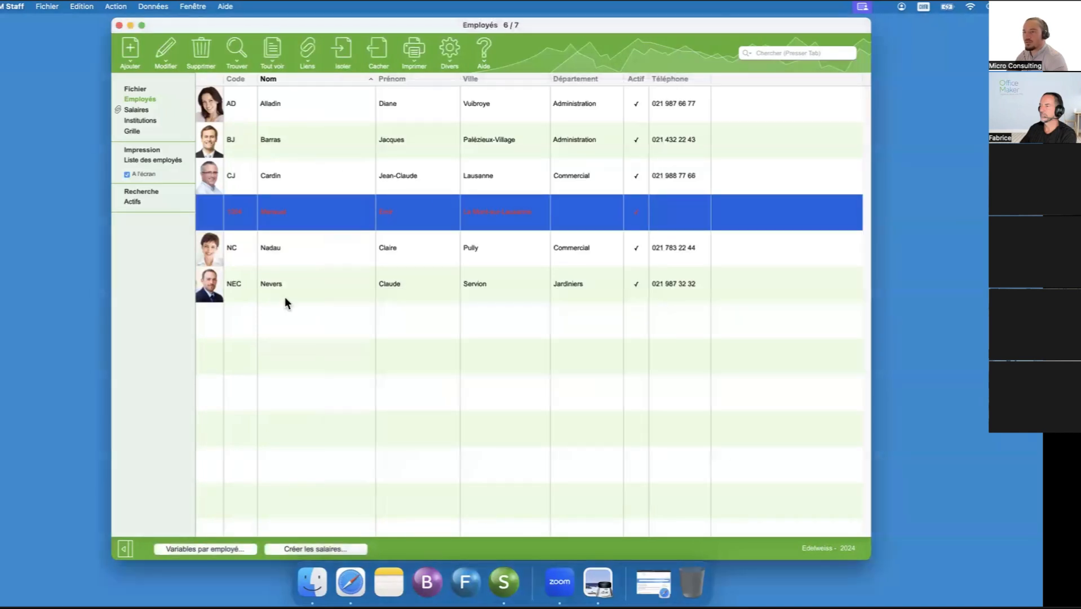
- Reopen the incomplete employee record with code 1004 for modification from the employee list
click(244, 217)
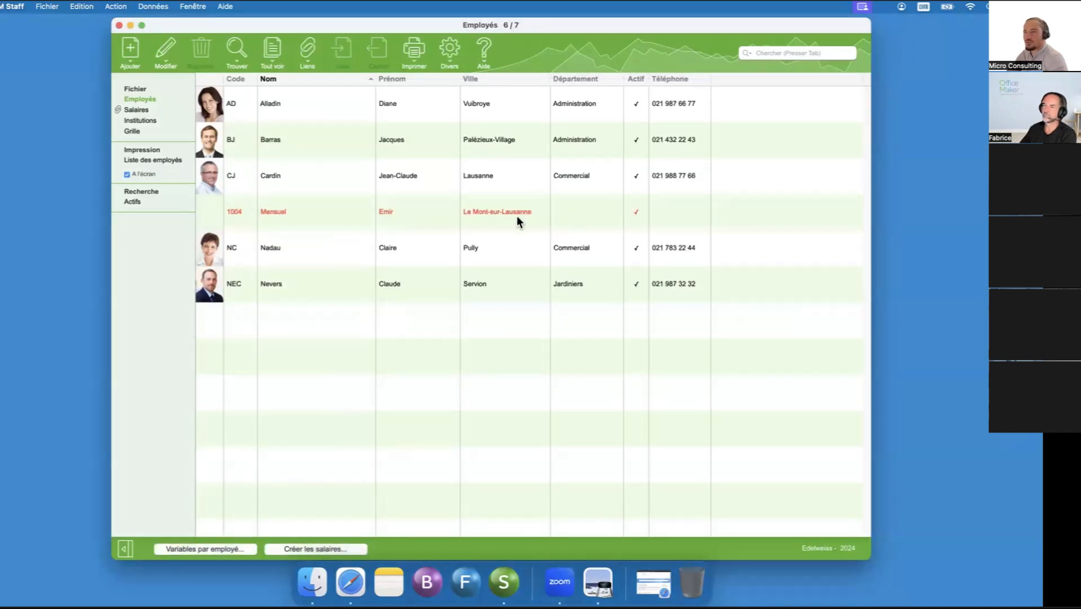
right_click(281, 215)
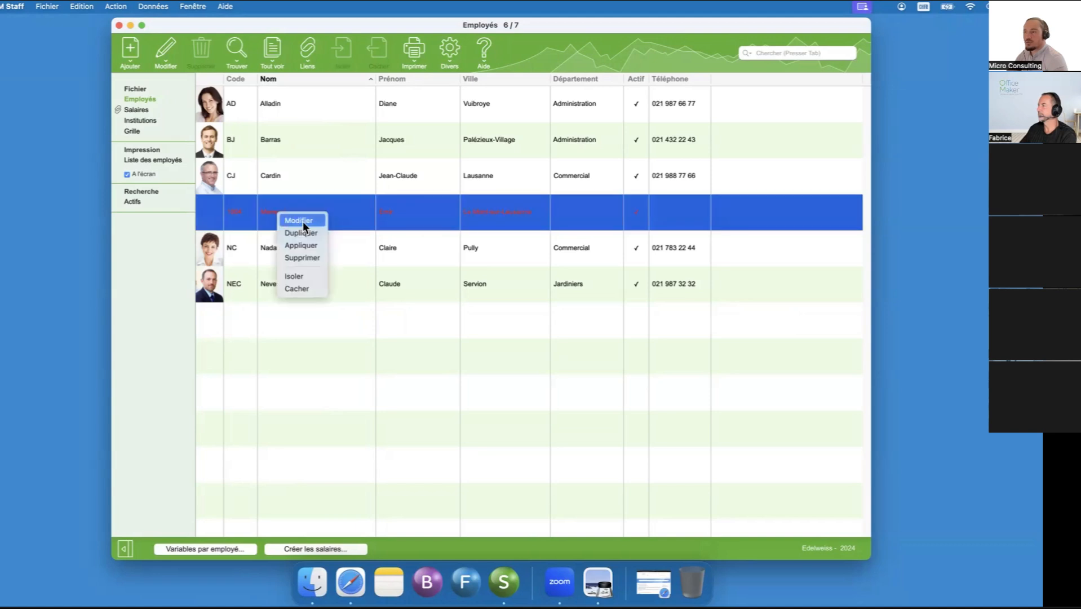
click(307, 217)
drag(740, 27, 469, 76)
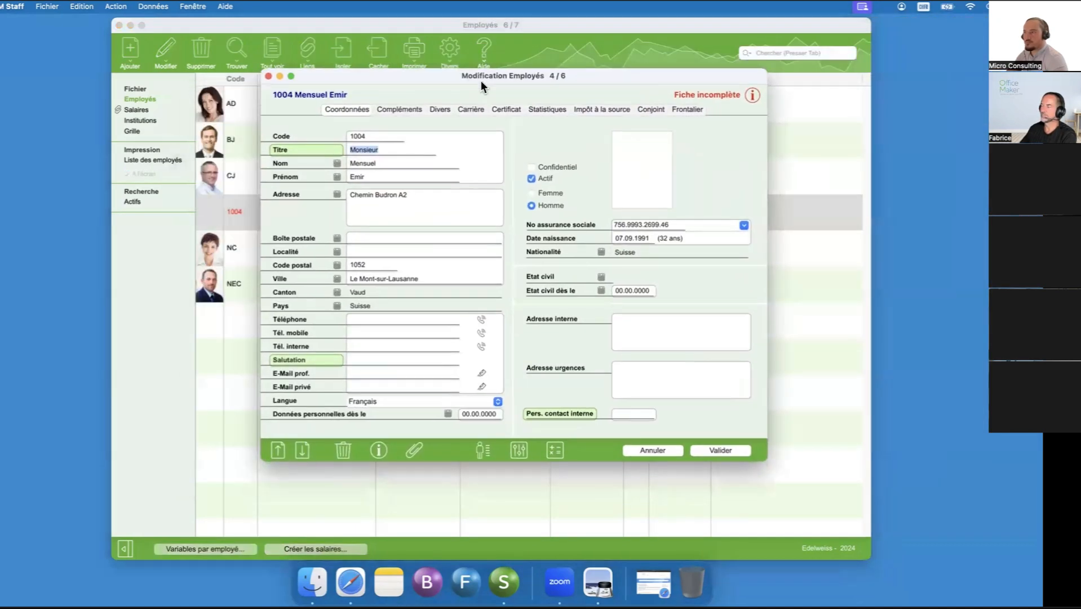
- Review the record's list of missing data and go to its Compléments page
click(754, 95)
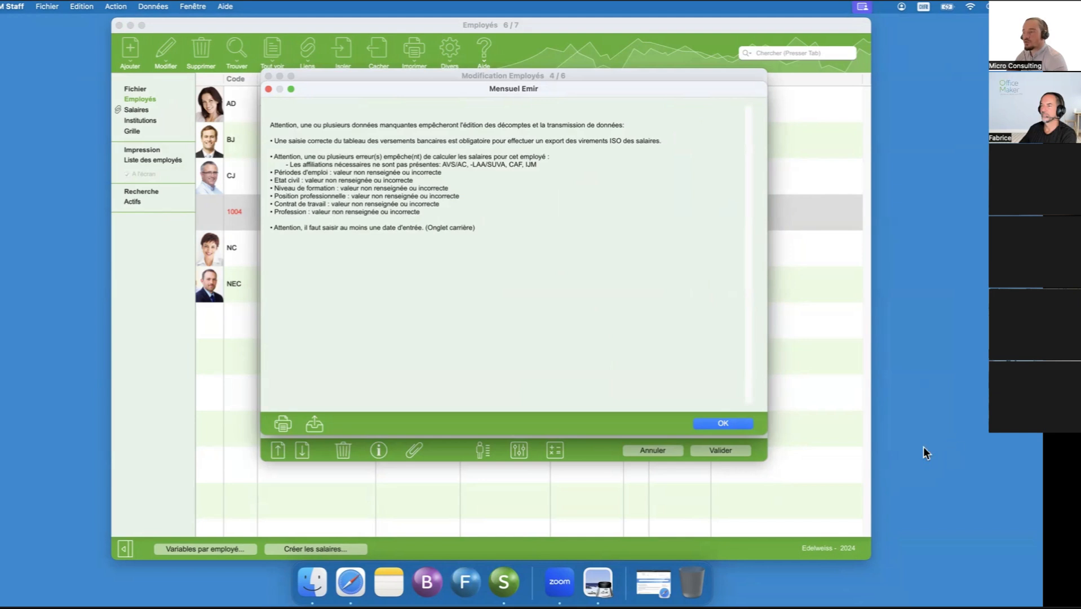
click(745, 422)
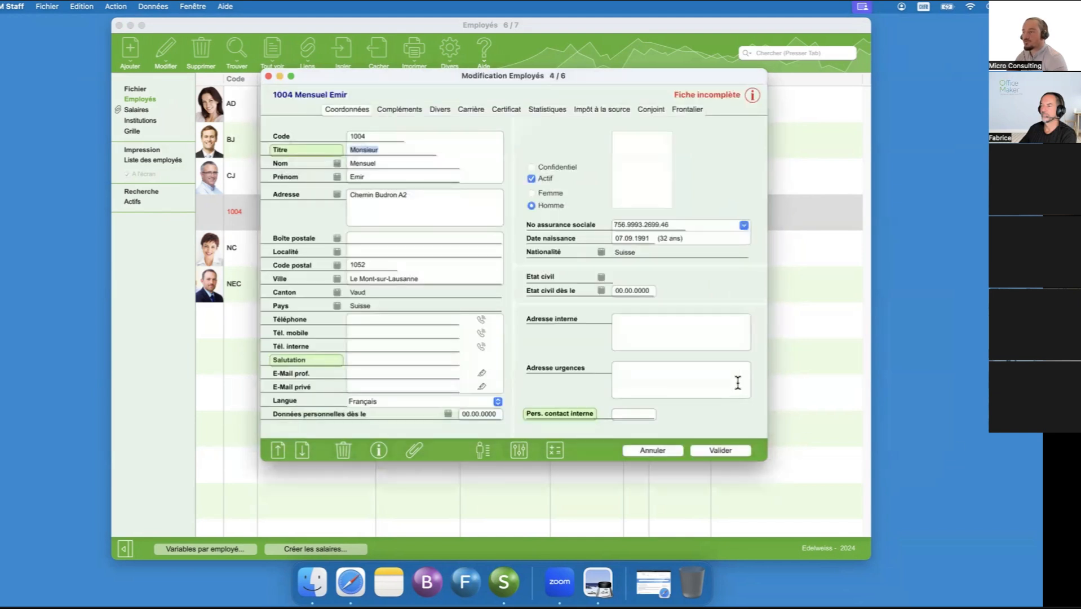
click(415, 108)
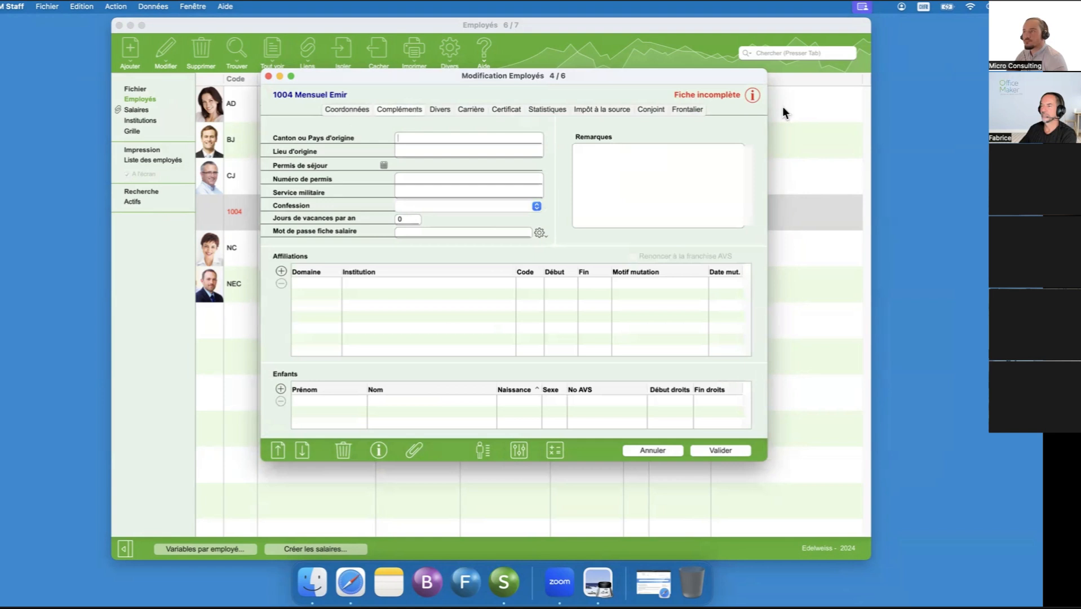
click(753, 96)
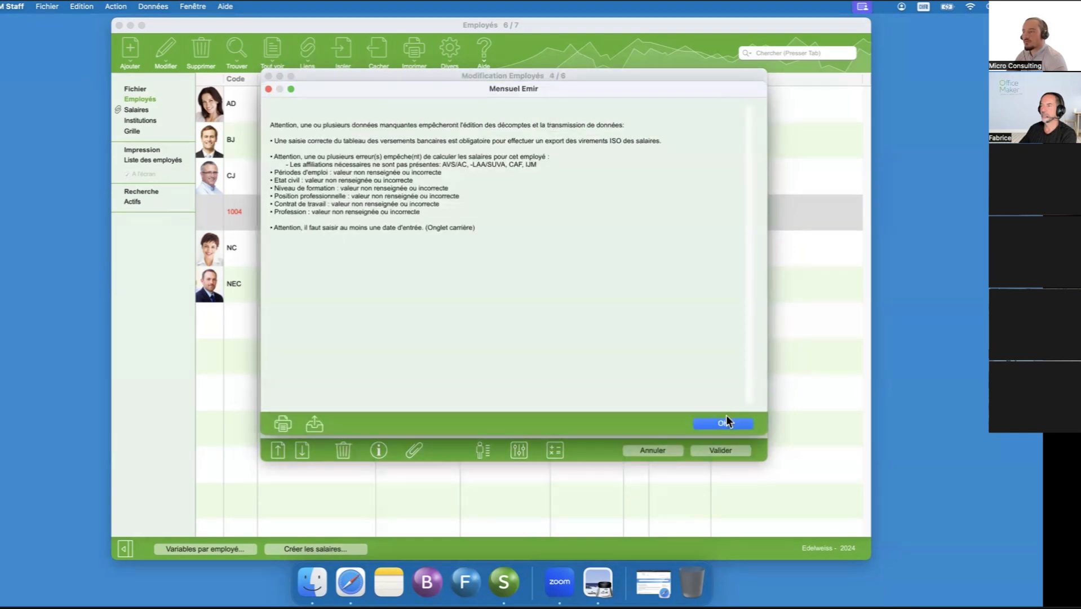
click(743, 425)
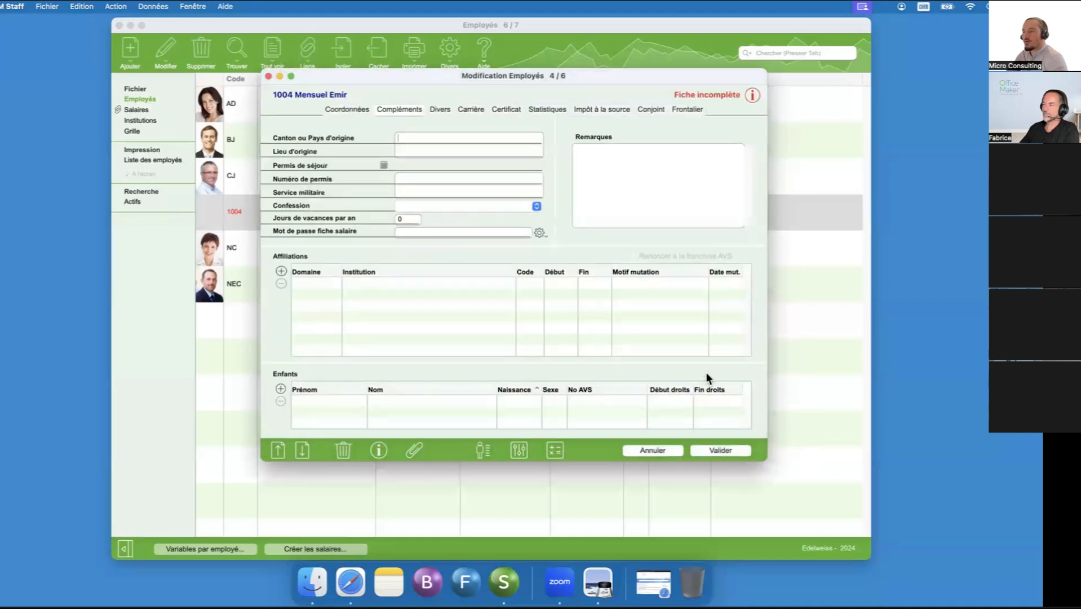
- Add the employee's affiliations: AVS/AC, LAA code A1, LAAC code 11 (Bureau), LPP, CAF and IJM code 11 (Bureau)
click(281, 271)
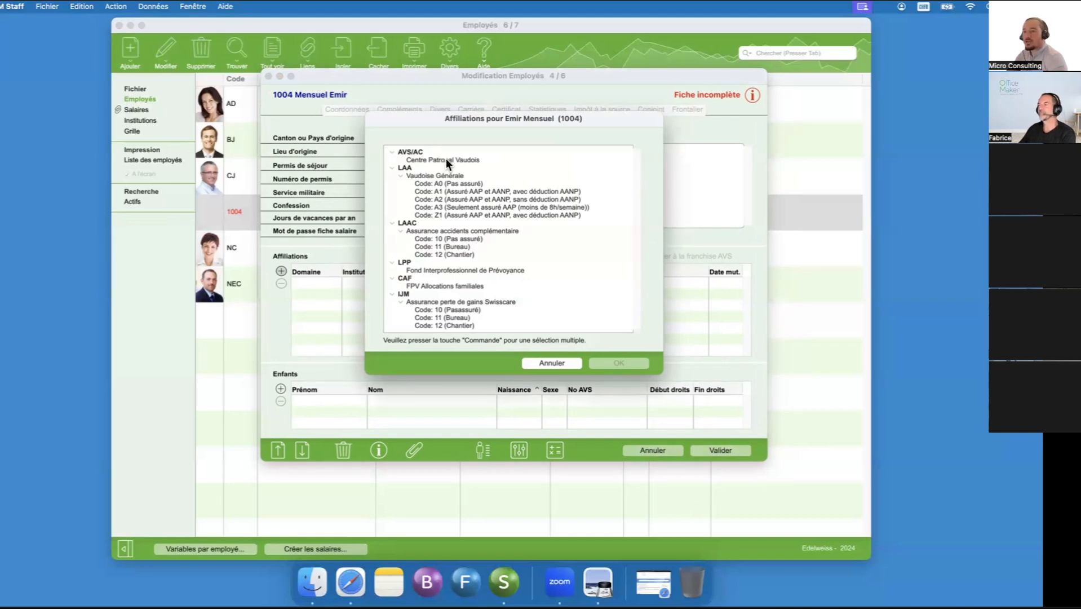
click(414, 154)
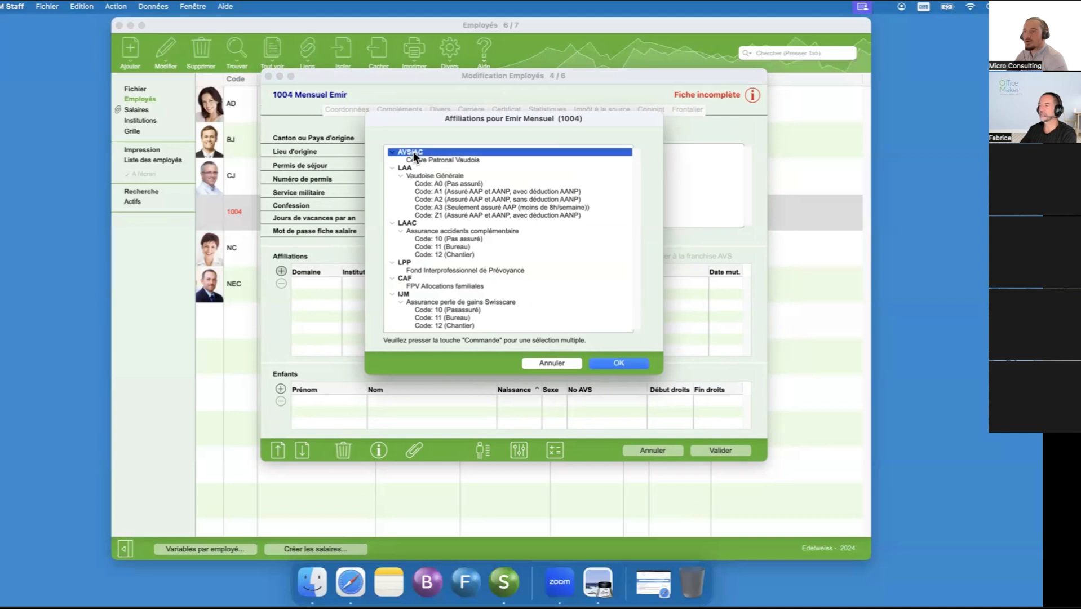
super+click(408, 153)
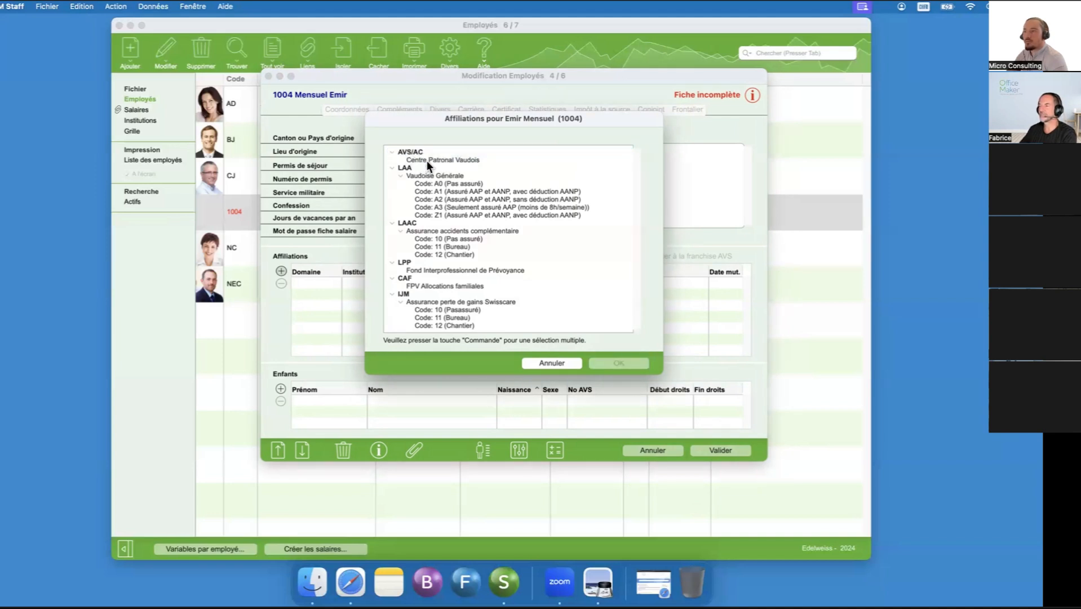
click(428, 160)
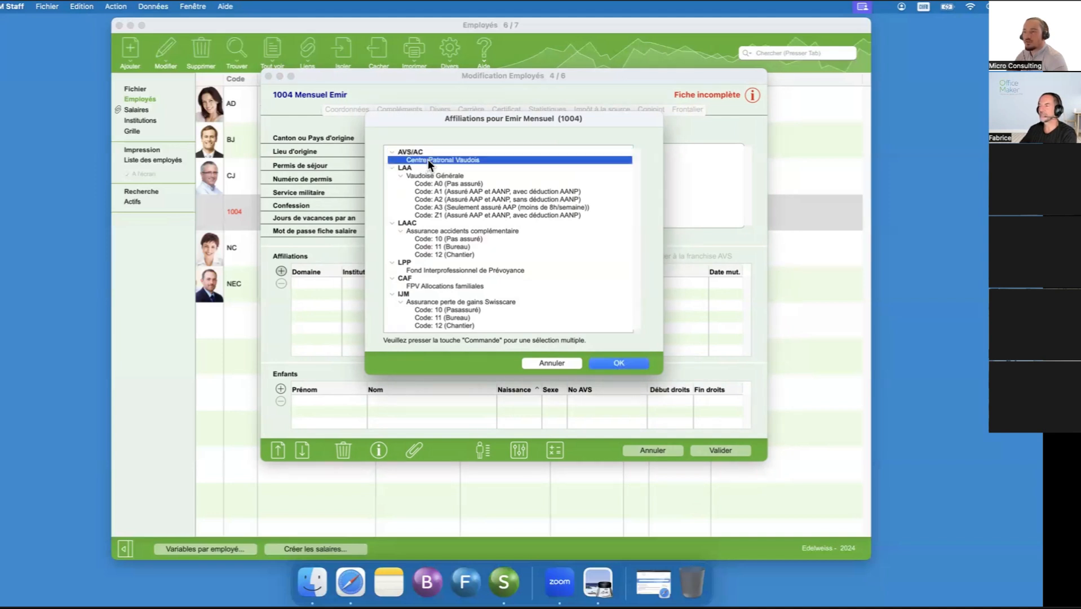
super+click(437, 193)
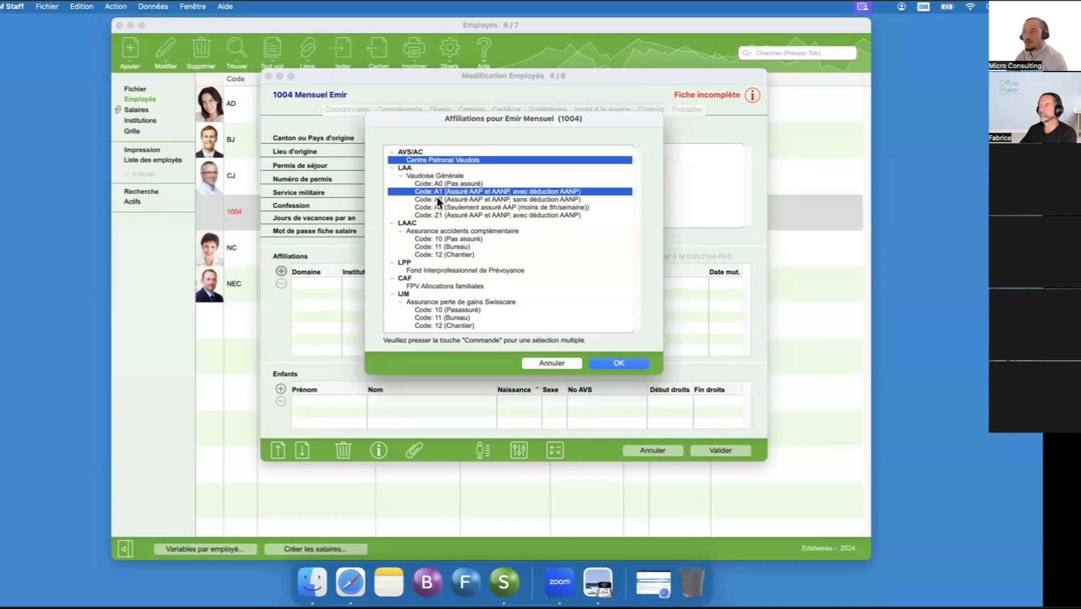
super+click(451, 248)
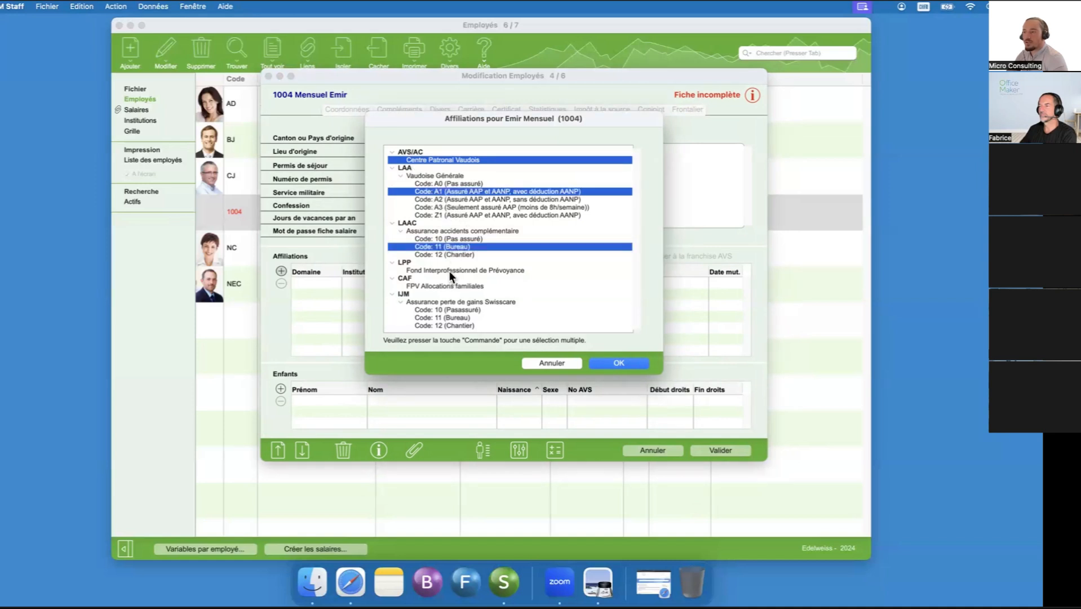
super+click(449, 271)
super+click(449, 286)
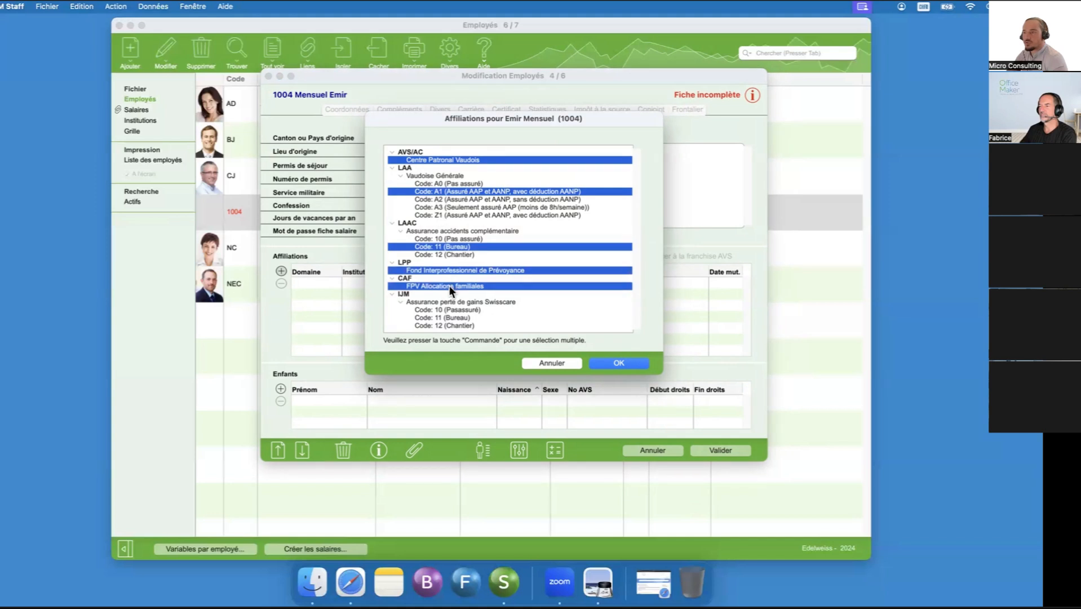
super+click(447, 317)
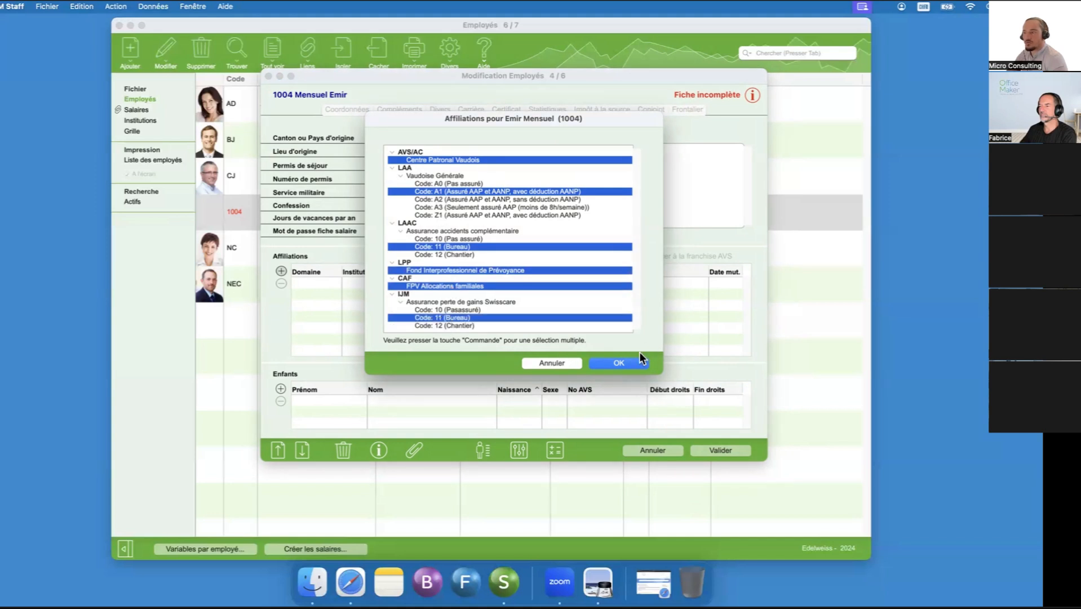
click(618, 363)
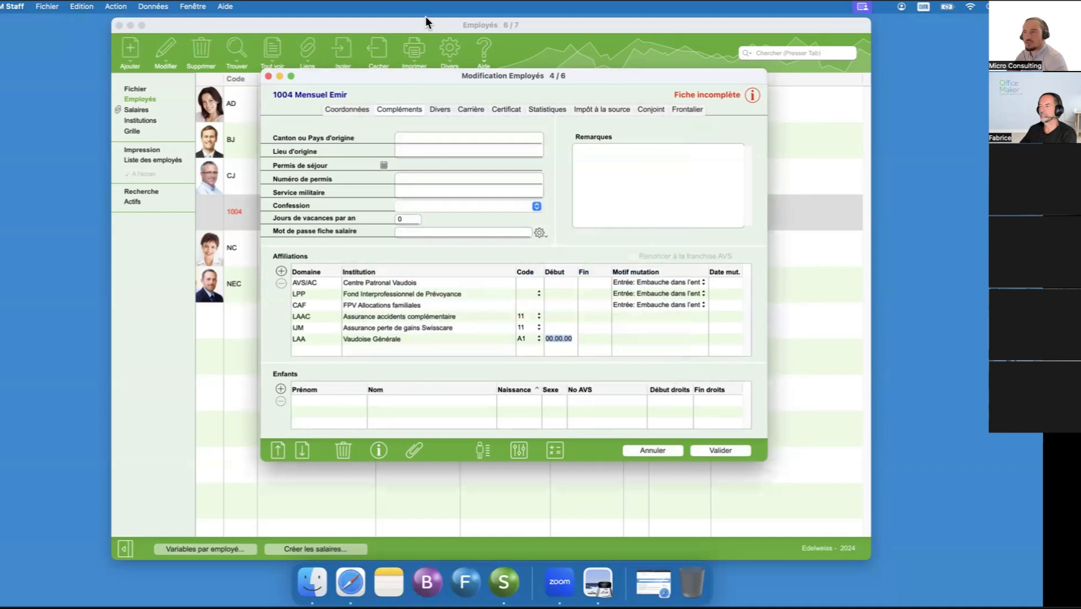
- Examine the LAA parameters of the Vaudoise Générale institution, and return to the employee record being modified
drag(405, 78, 588, 68)
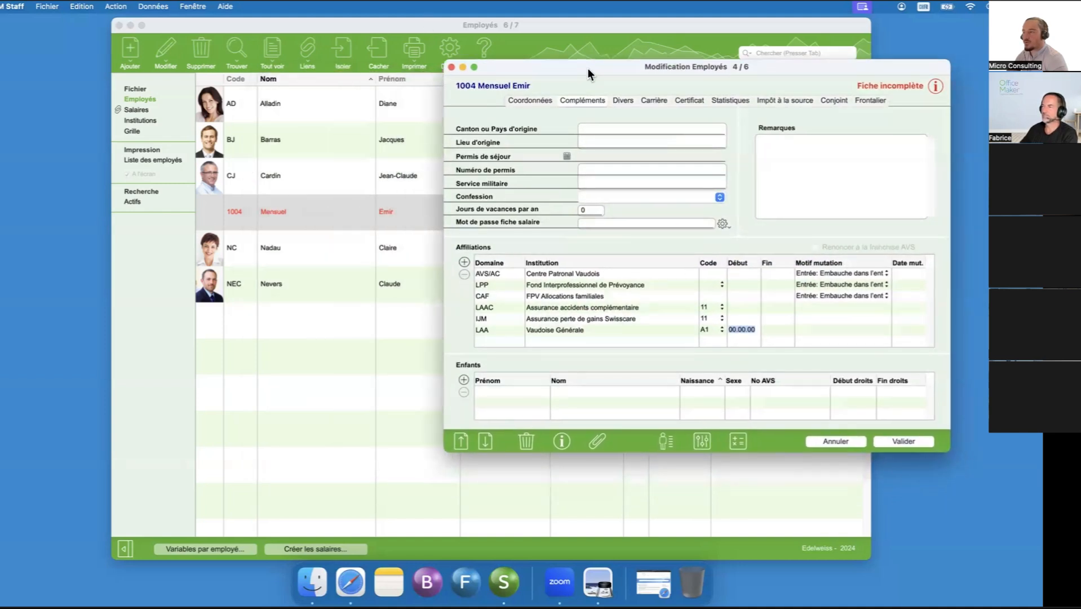
click(670, 333)
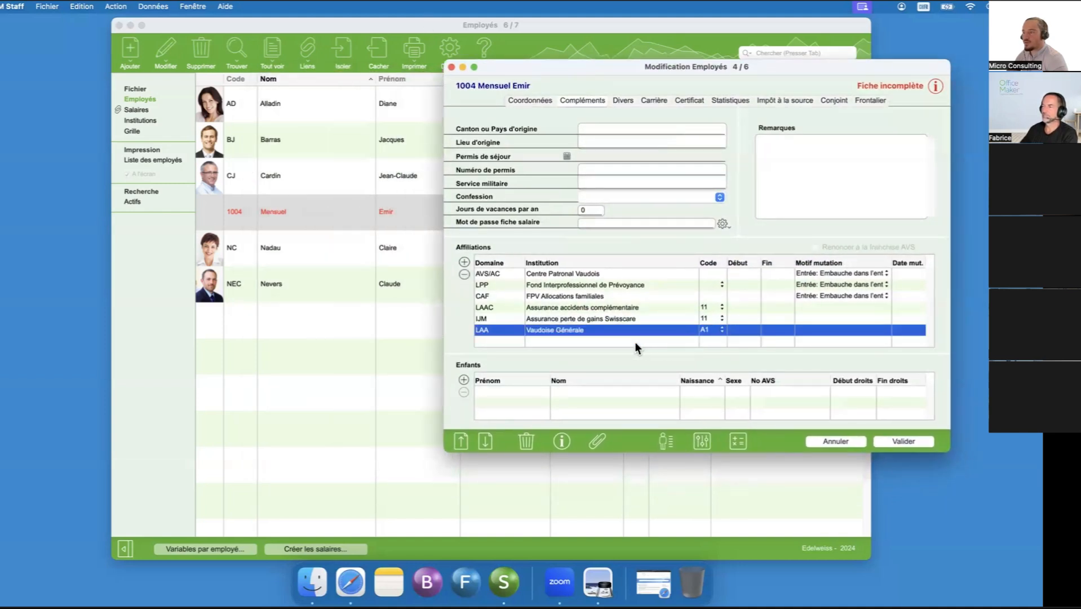
click(240, 377)
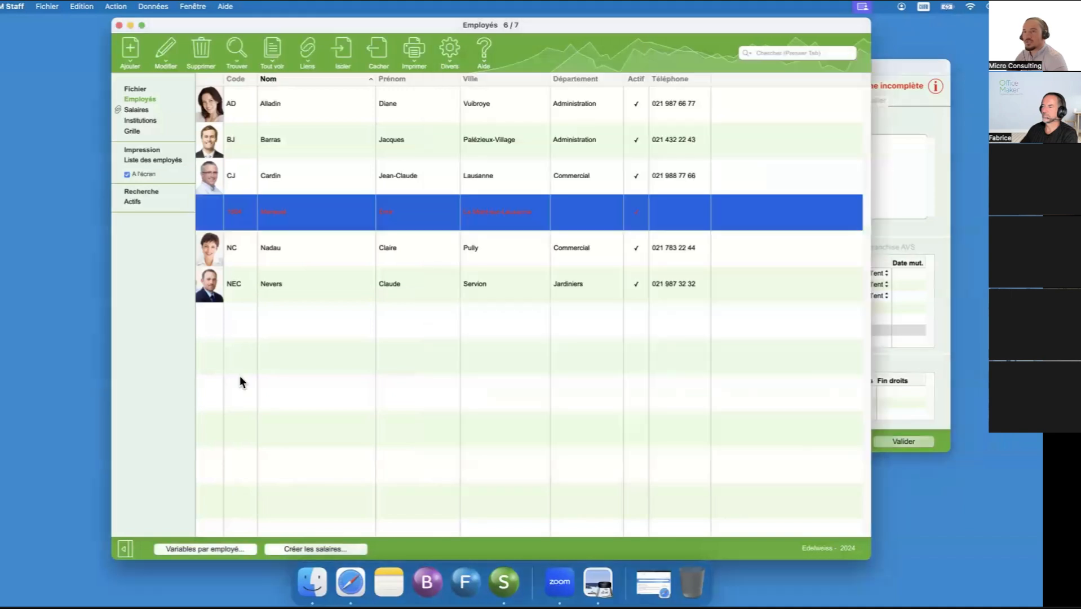
click(153, 122)
double_click(210, 137)
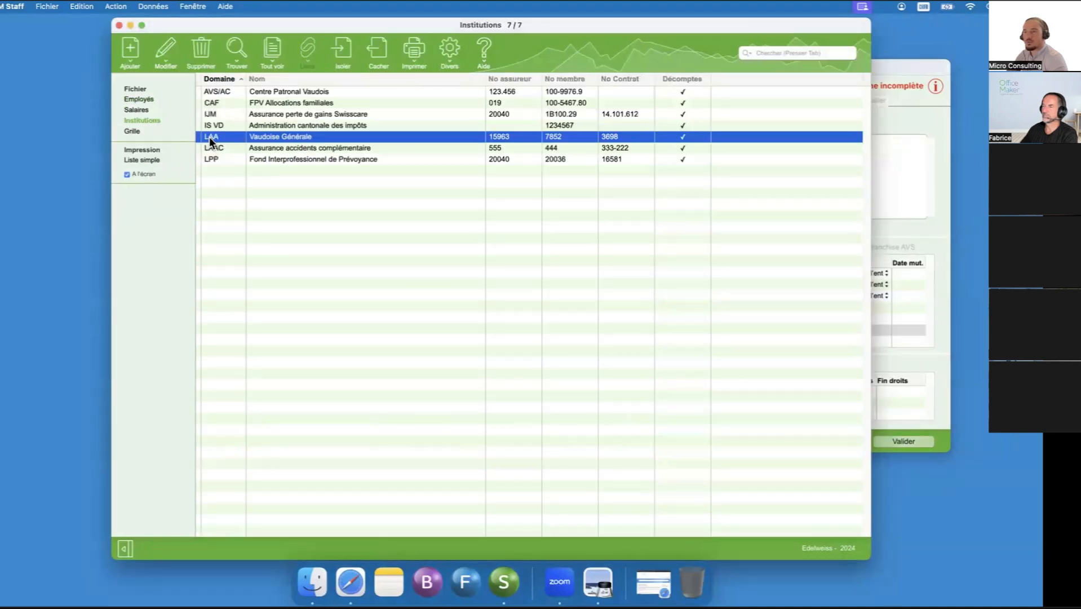
drag(757, 37, 449, 102)
click(492, 134)
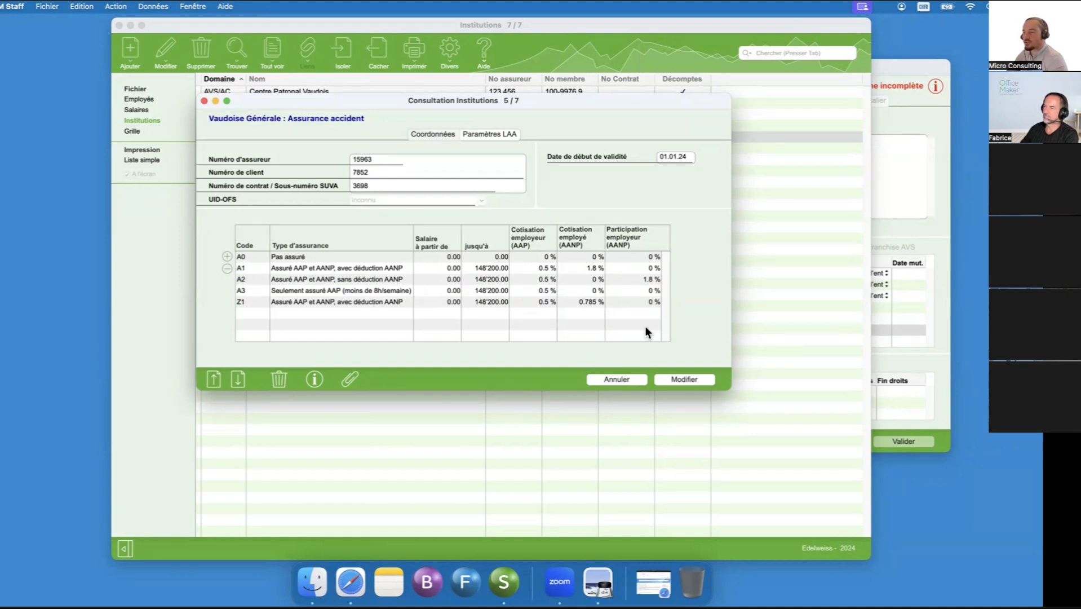
click(629, 380)
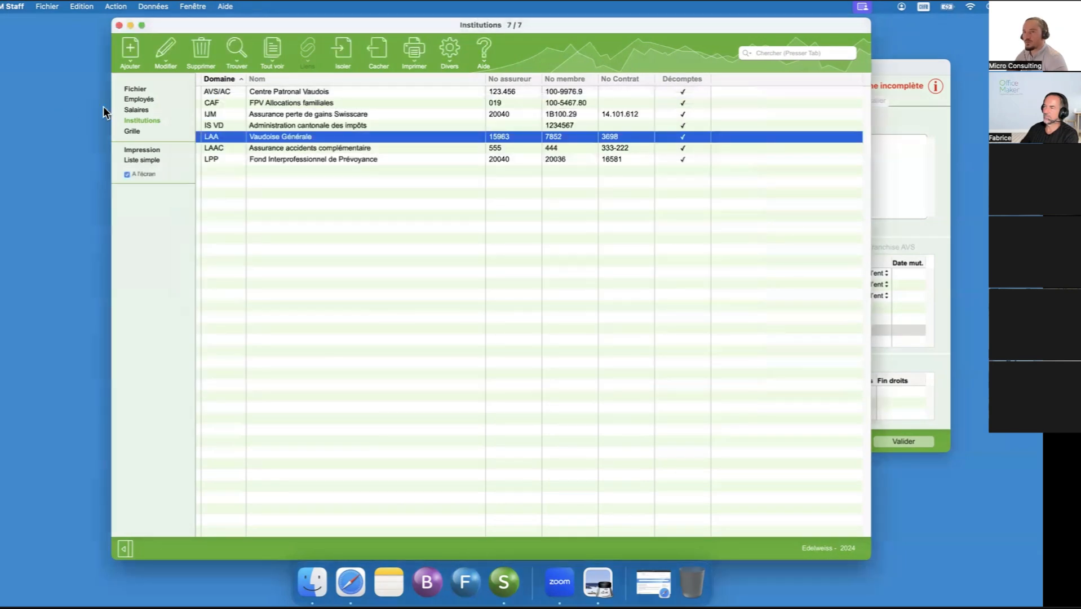
click(135, 99)
click(895, 128)
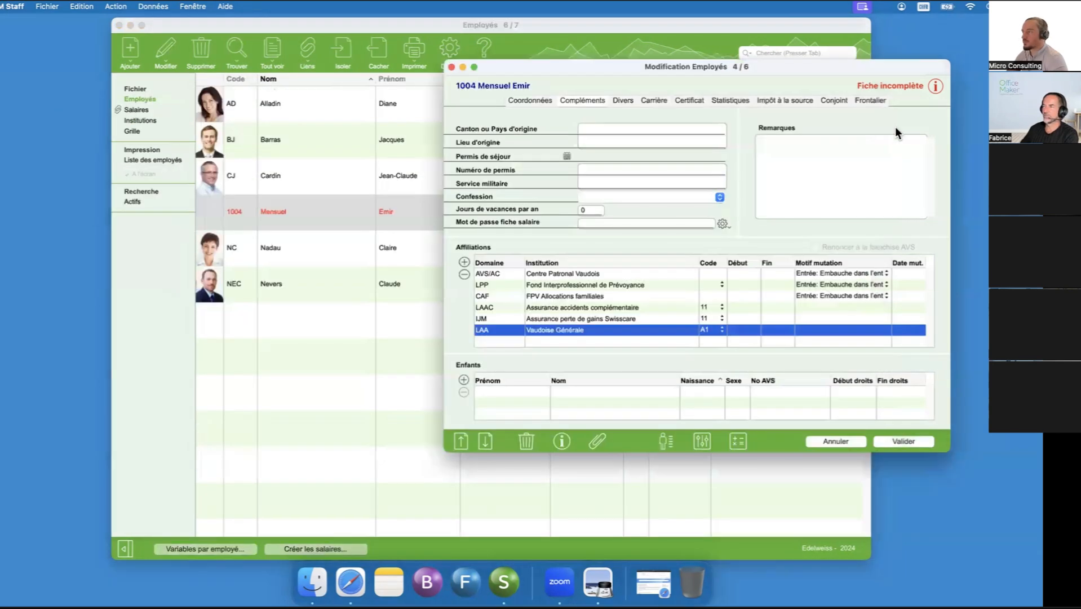
- Check the available options for the payslip password without choosing one
drag(756, 67, 674, 71)
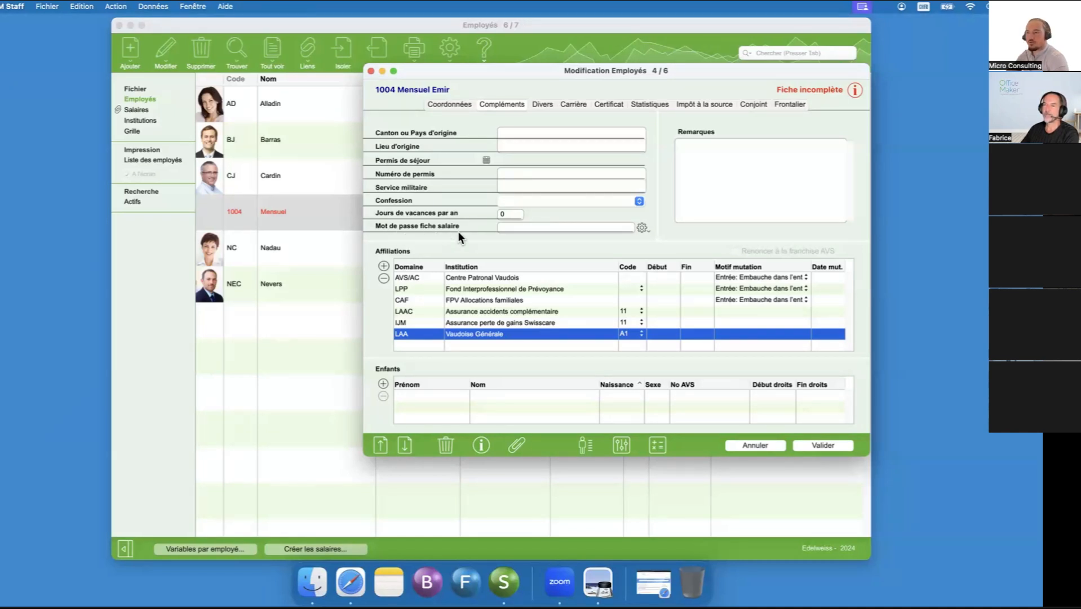
click(523, 227)
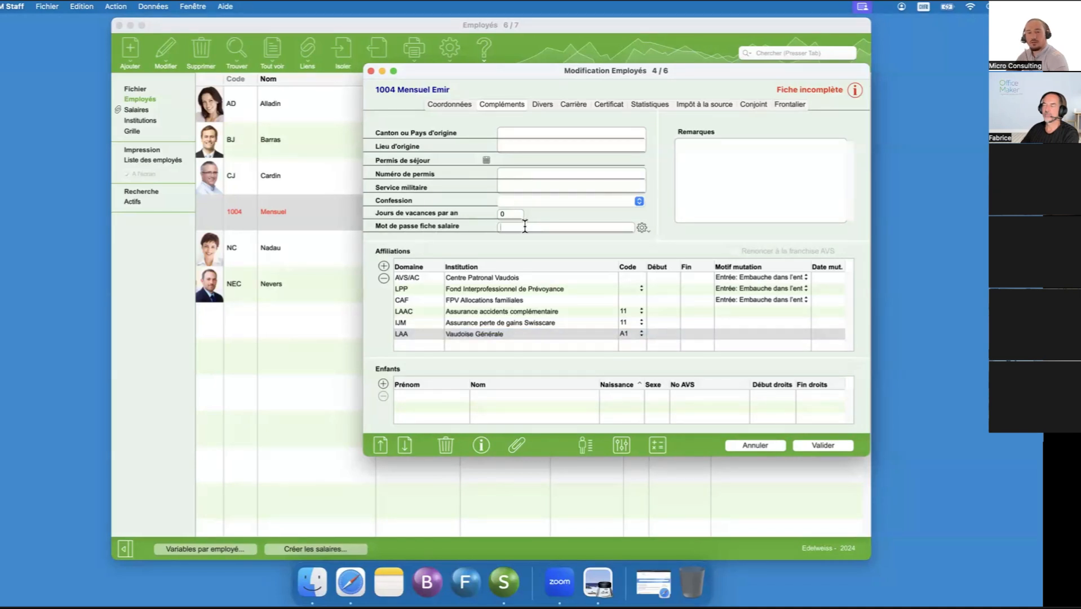
click(642, 227)
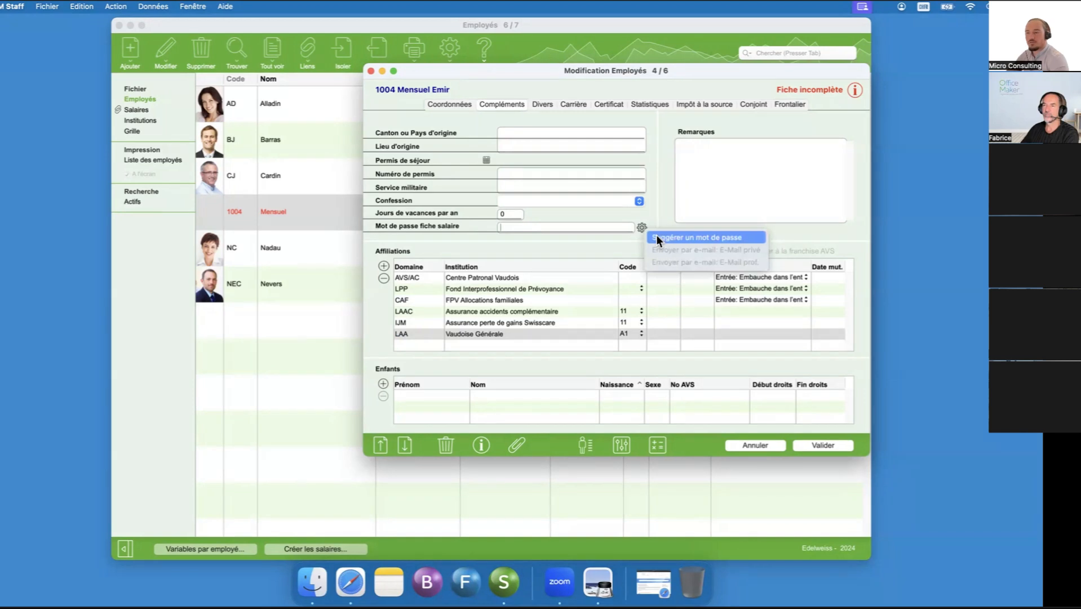
click(613, 237)
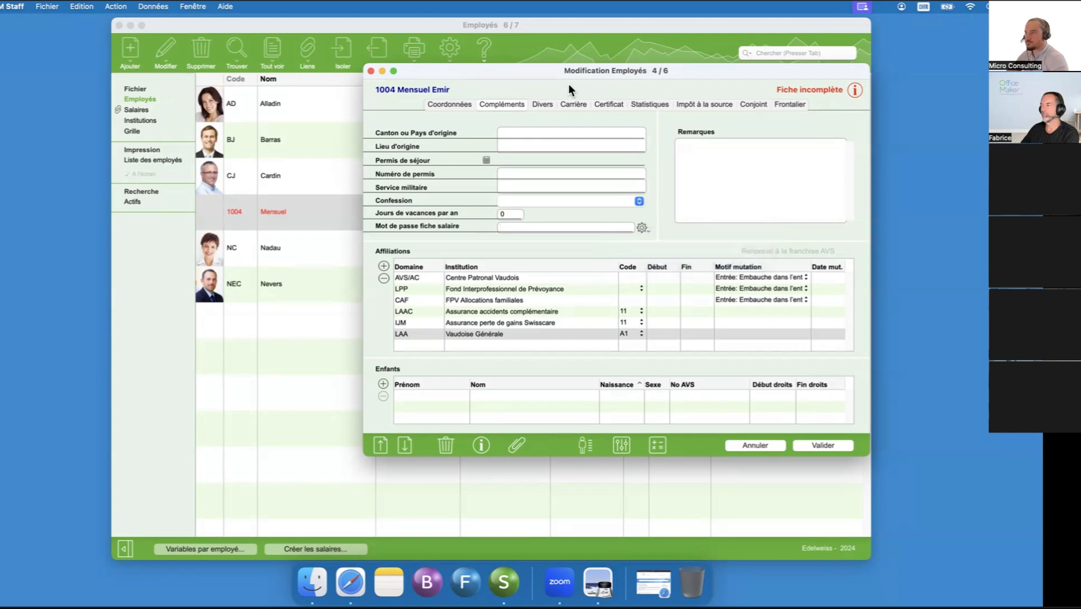
- Go to the Divers page and check the transfer centre choices, keeping UBS
click(546, 103)
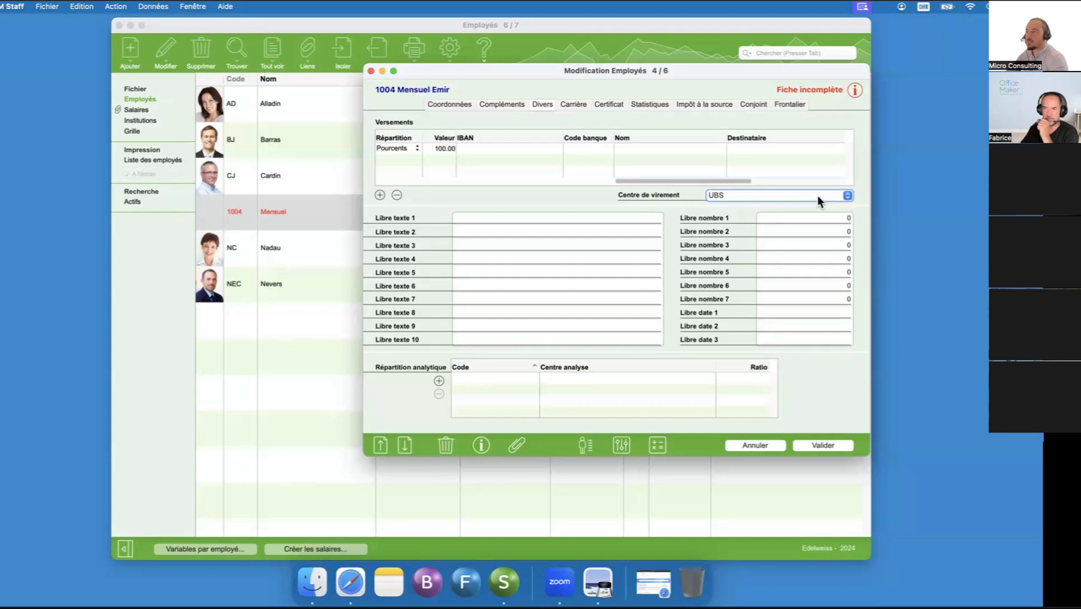
click(797, 196)
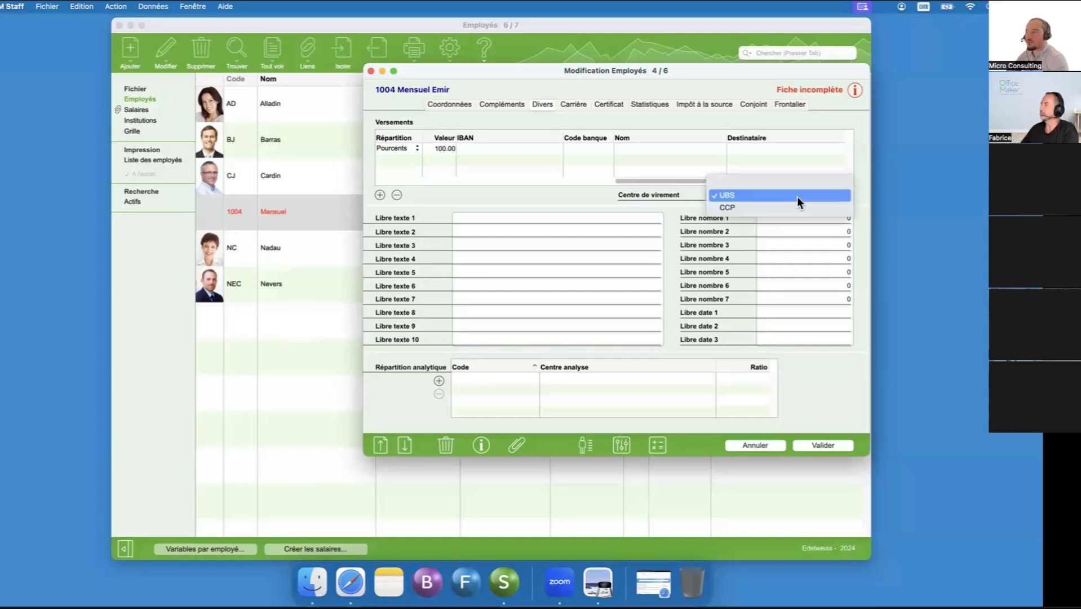
click(670, 193)
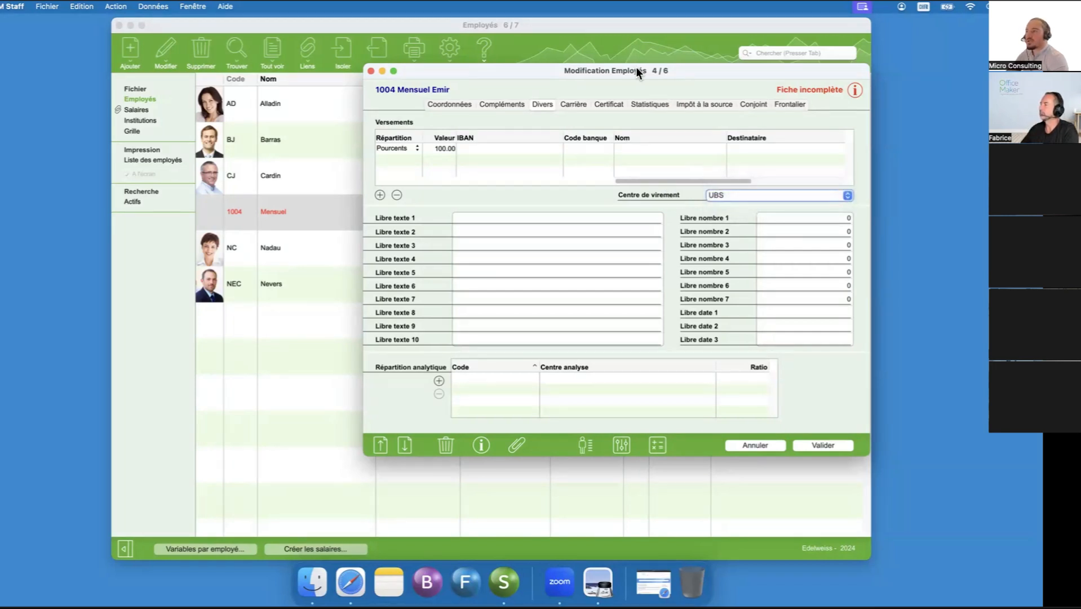
drag(631, 66, 668, 71)
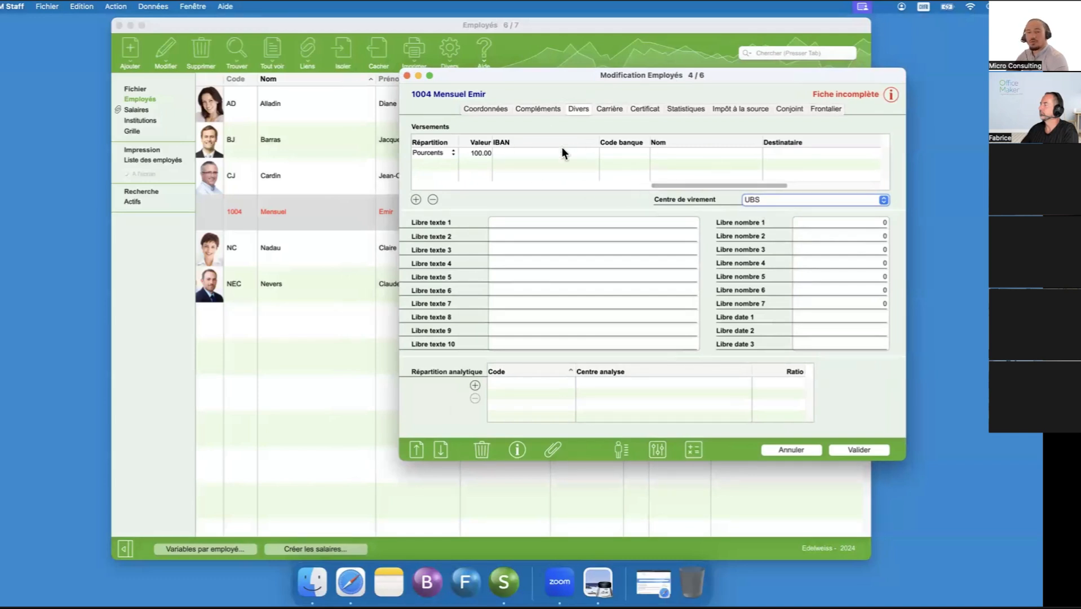
- Check which data the employee record is missing, and consult the details of the UBS transfer centre
click(895, 94)
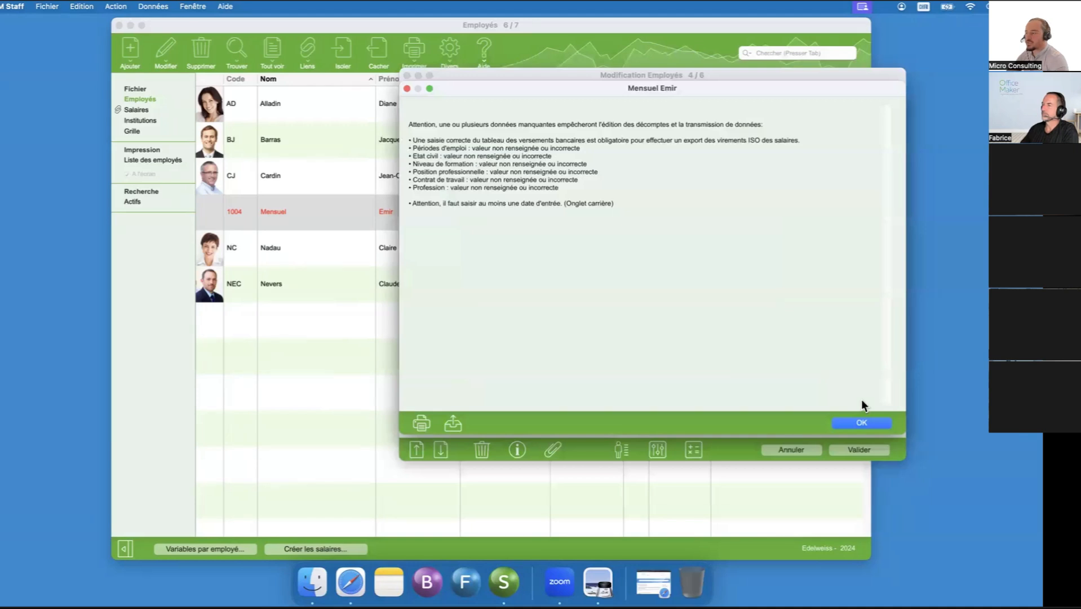
click(861, 422)
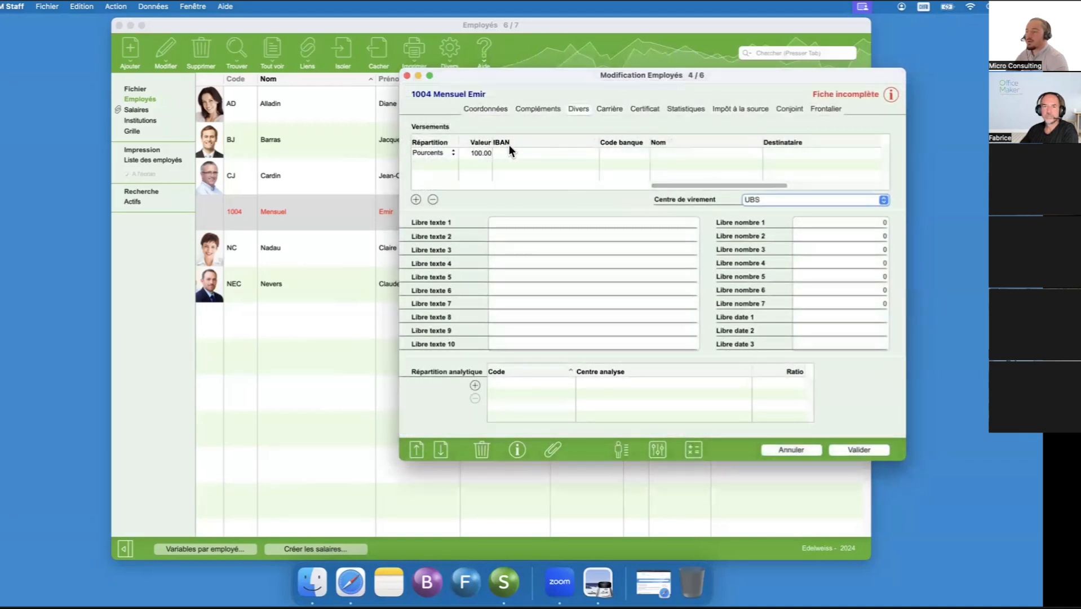
click(273, 376)
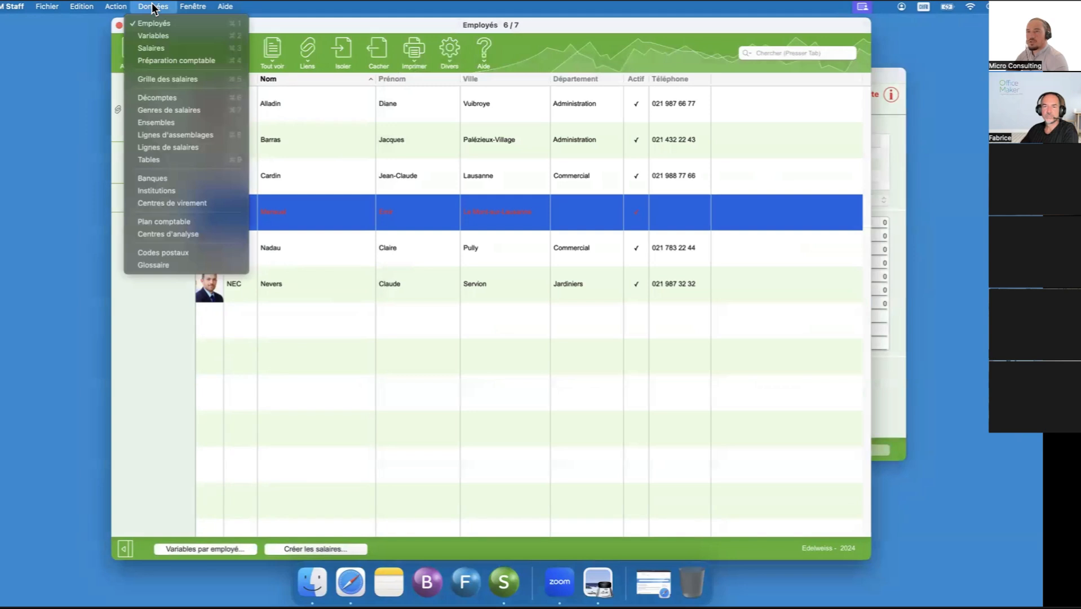
click(166, 203)
click(211, 103)
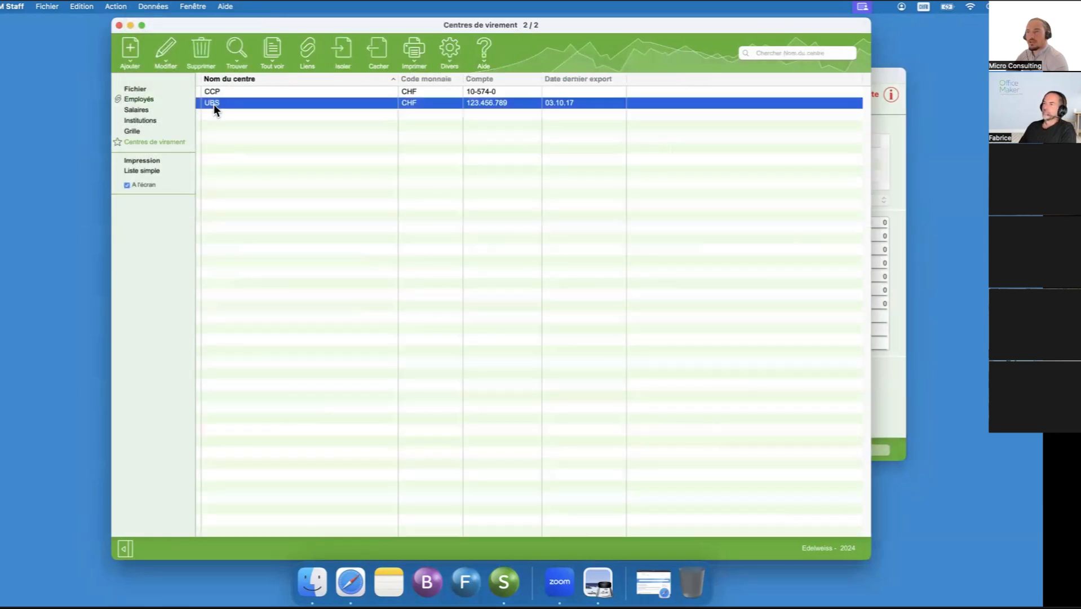
double_click(230, 101)
drag(624, 48, 246, 113)
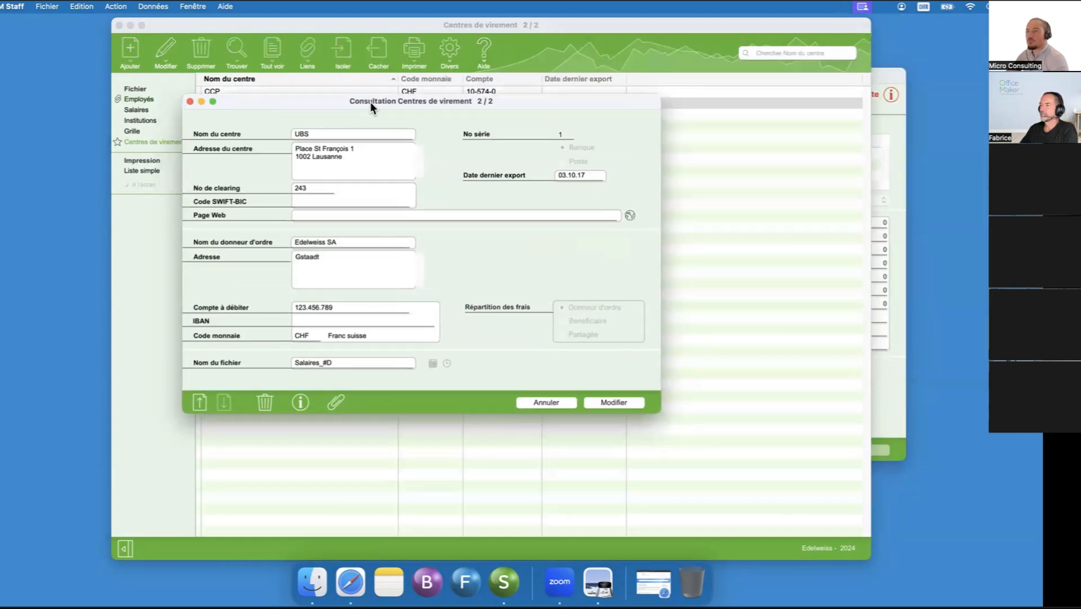
drag(370, 102, 677, 120)
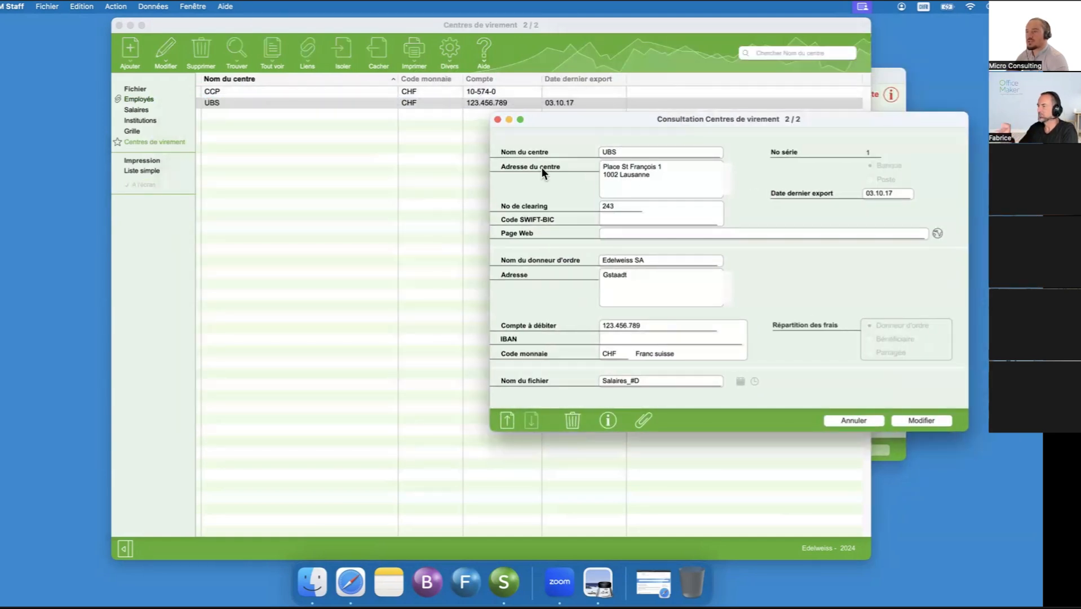
click(498, 120)
- Browse the list of banks and return to the employee record being modified
click(147, 7)
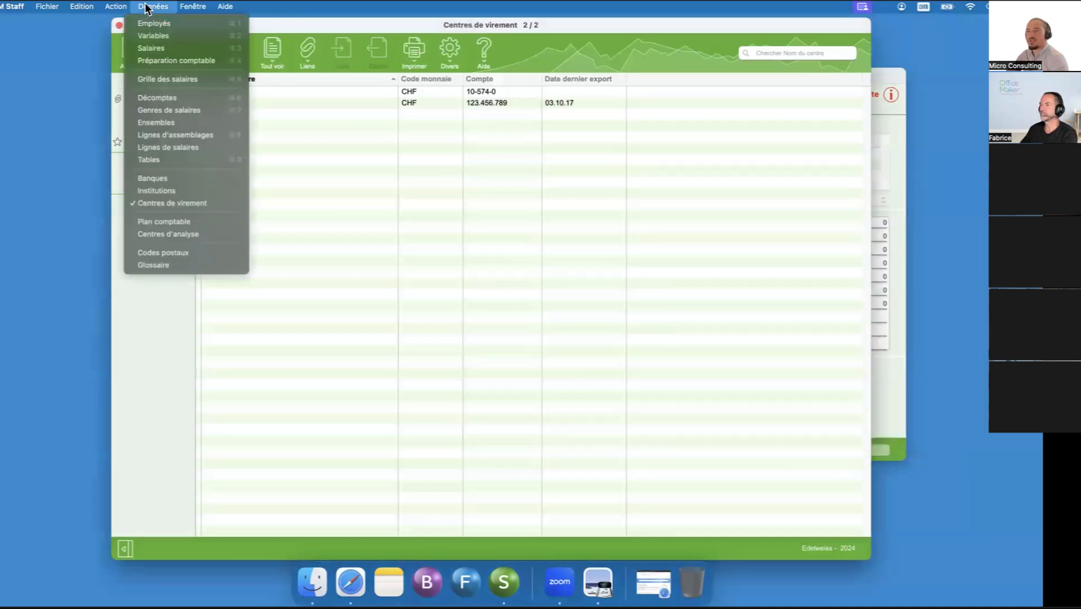
click(174, 178)
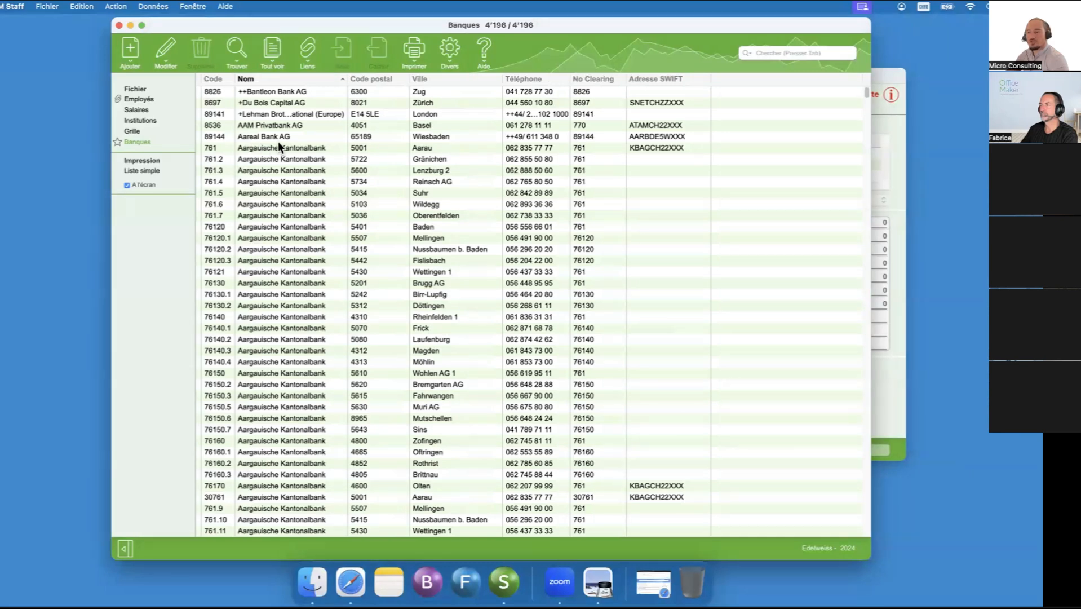
scroll(277, 155, down, 10)
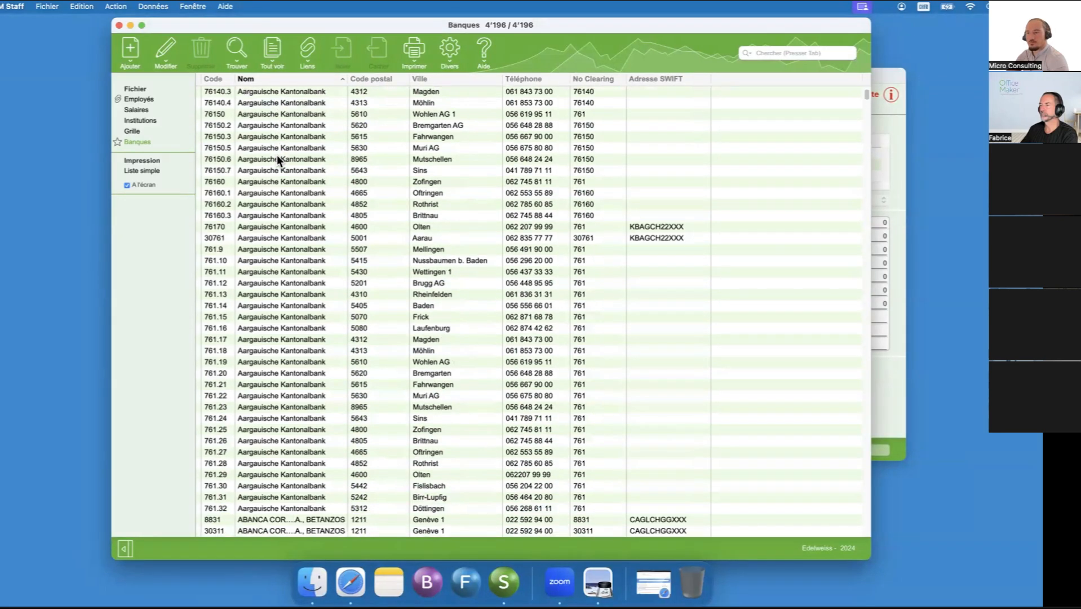
scroll(277, 156, up, 10)
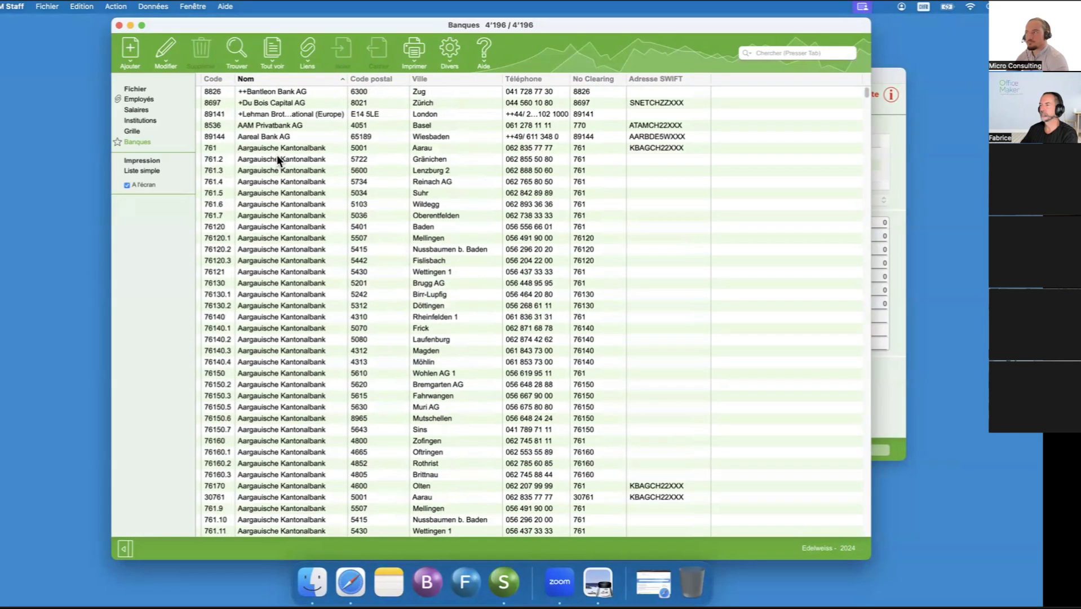
click(142, 99)
click(897, 119)
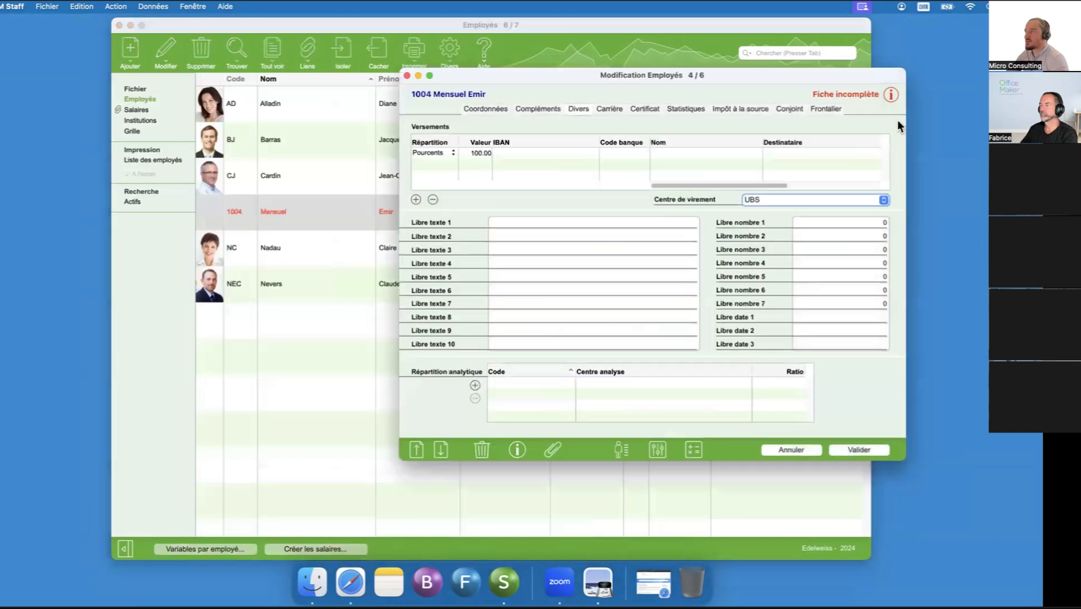
mouse_move(781, 74)
mouse_down()
mouse_move(723, 68)
mouse_move(767, 68)
mouse_up()
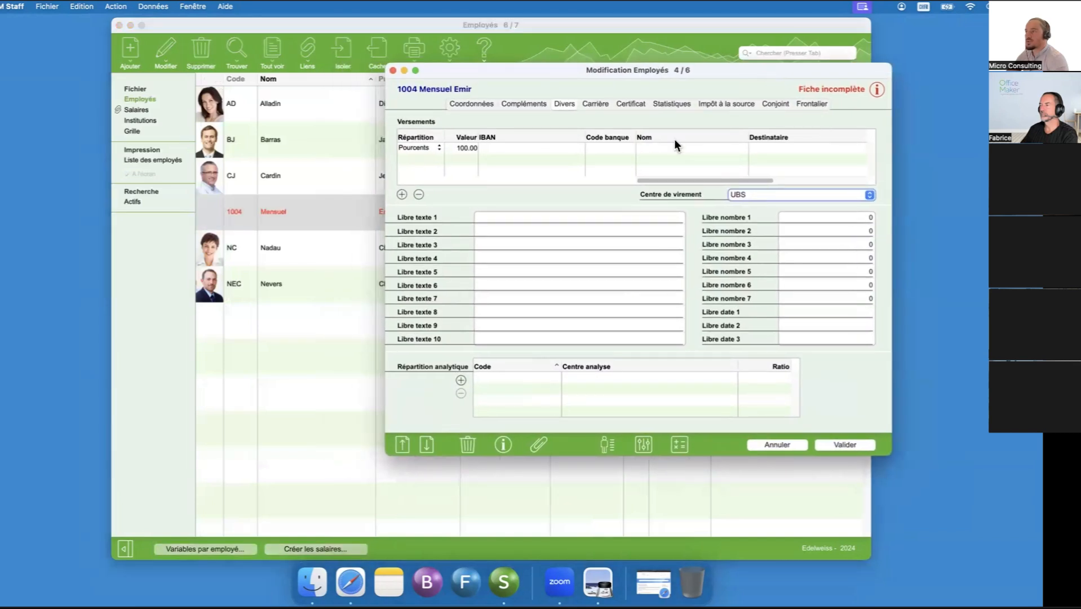
- Try to enter the employee's IBAN in the 100 percent payment row
click(523, 149)
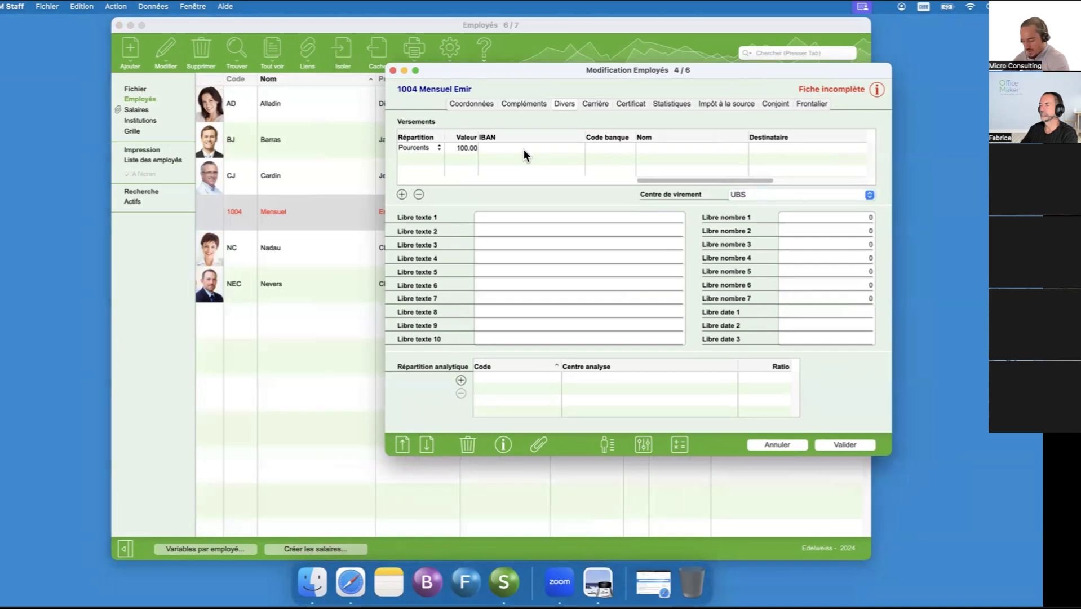
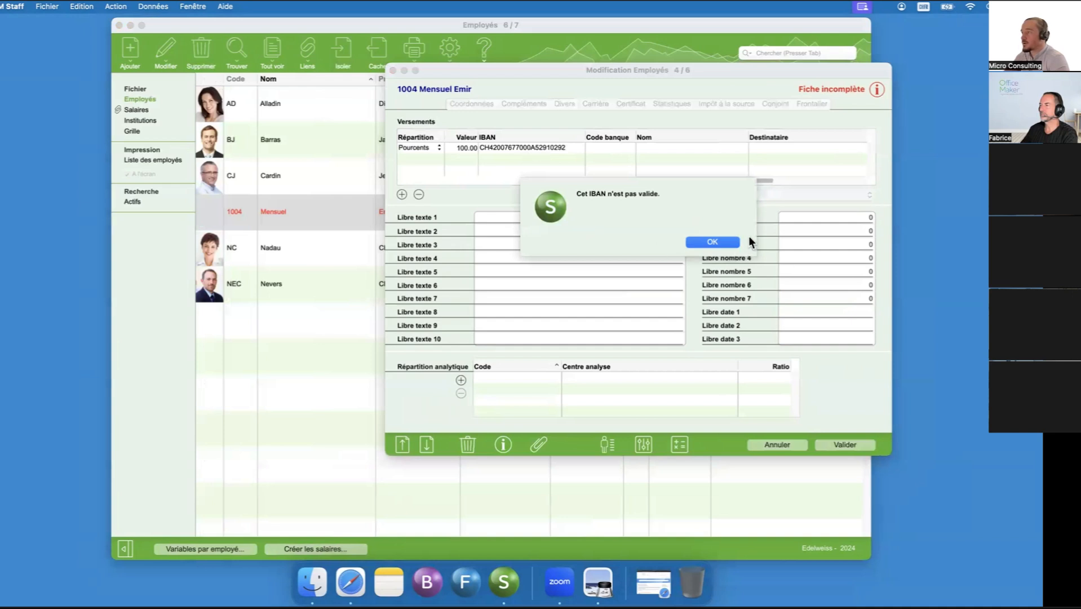
click(711, 241)
- Shorten the rejected IBAN in the payment row, and clear it completely
click(573, 145)
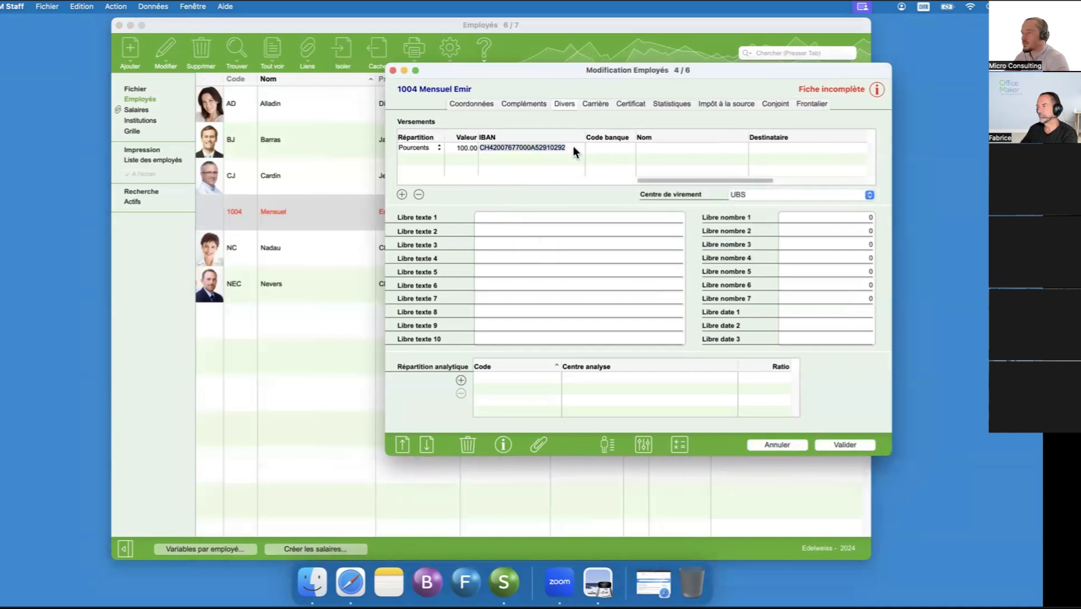
click(572, 146)
key(BackSpace)
key(BackSpace)
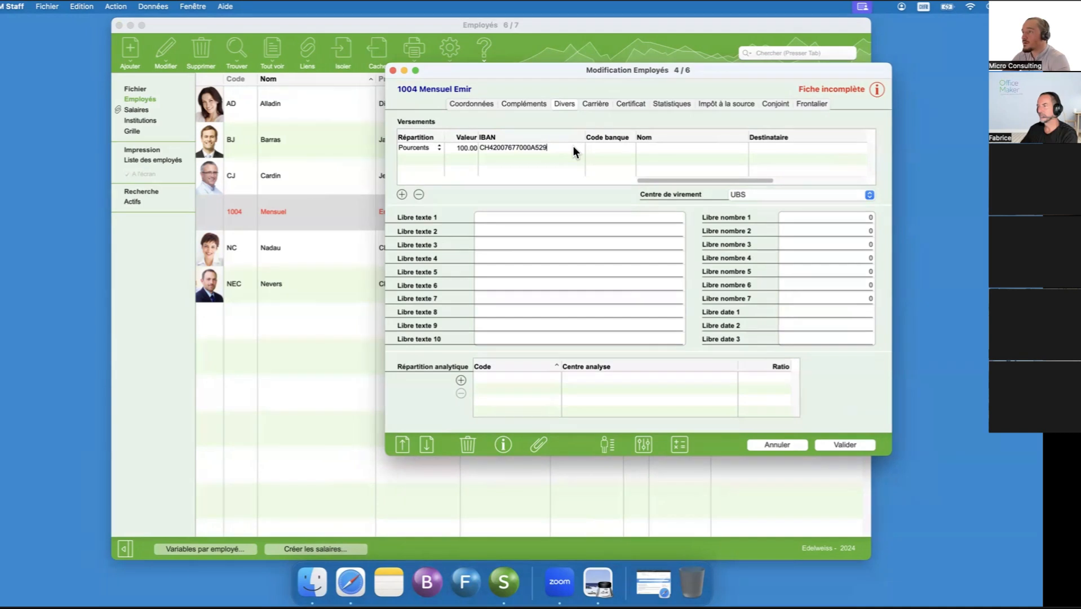
key(Return)
key(Return)
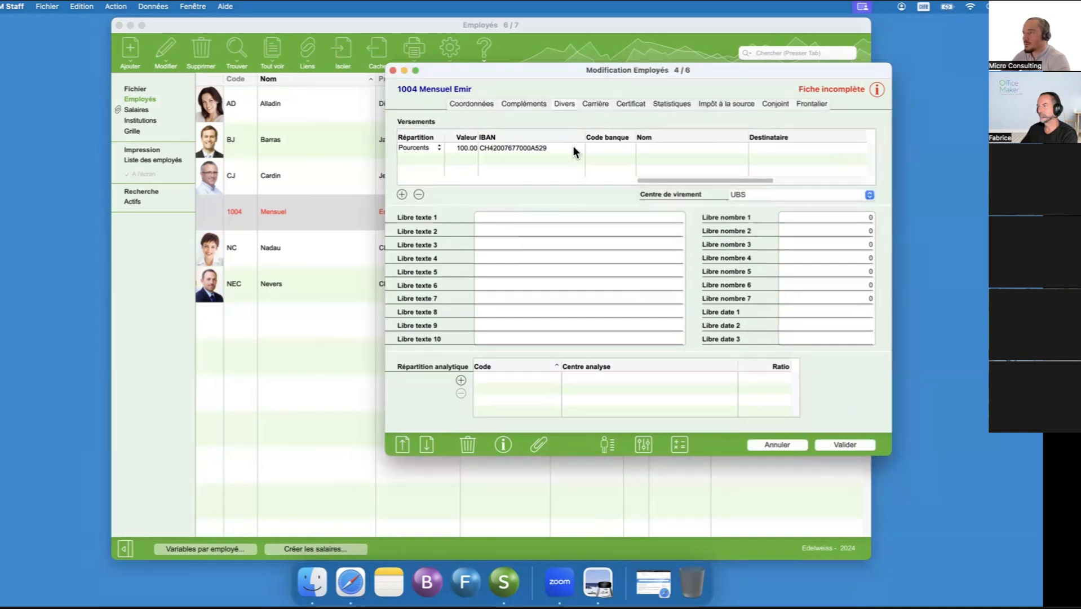
click(460, 145)
click(527, 152)
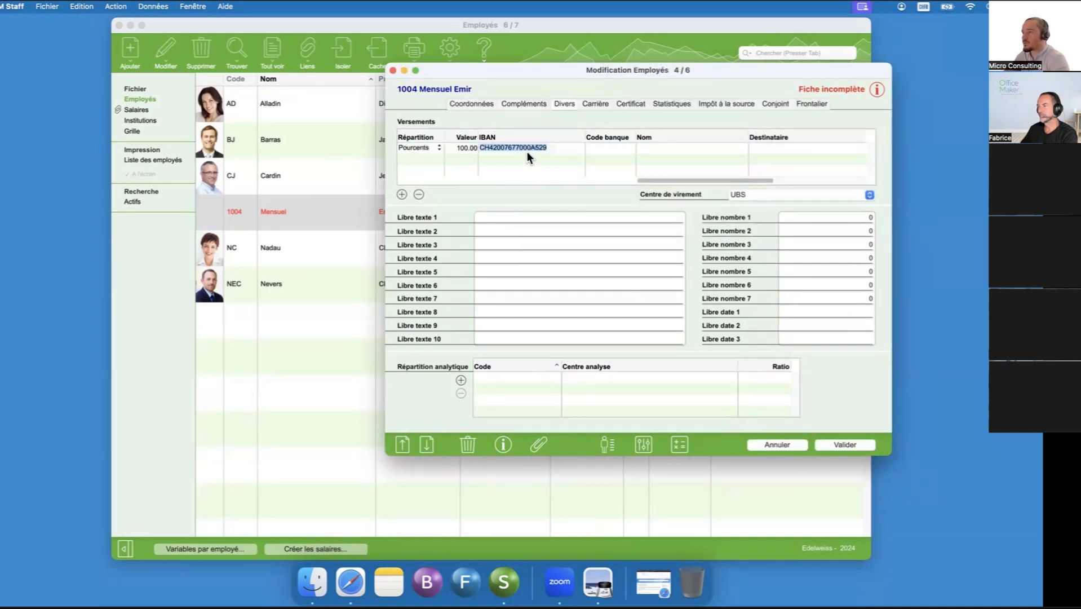
key(BackSpace)
- Set the payment row's bank code to 767, choosing Banque Cantonale Vaudoise in Lausanne
key(Tab)
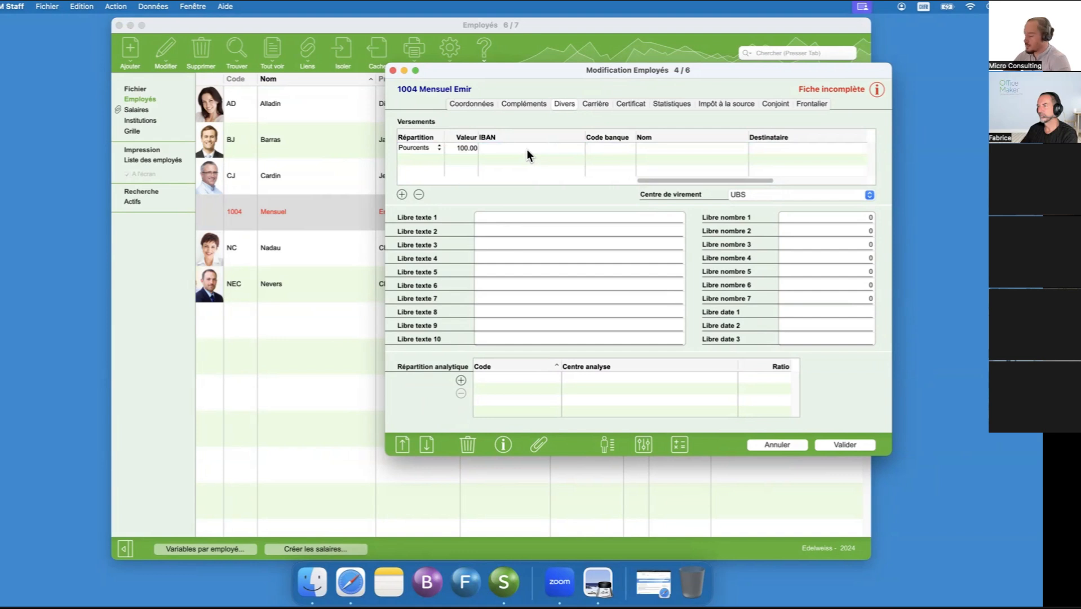
text(767)
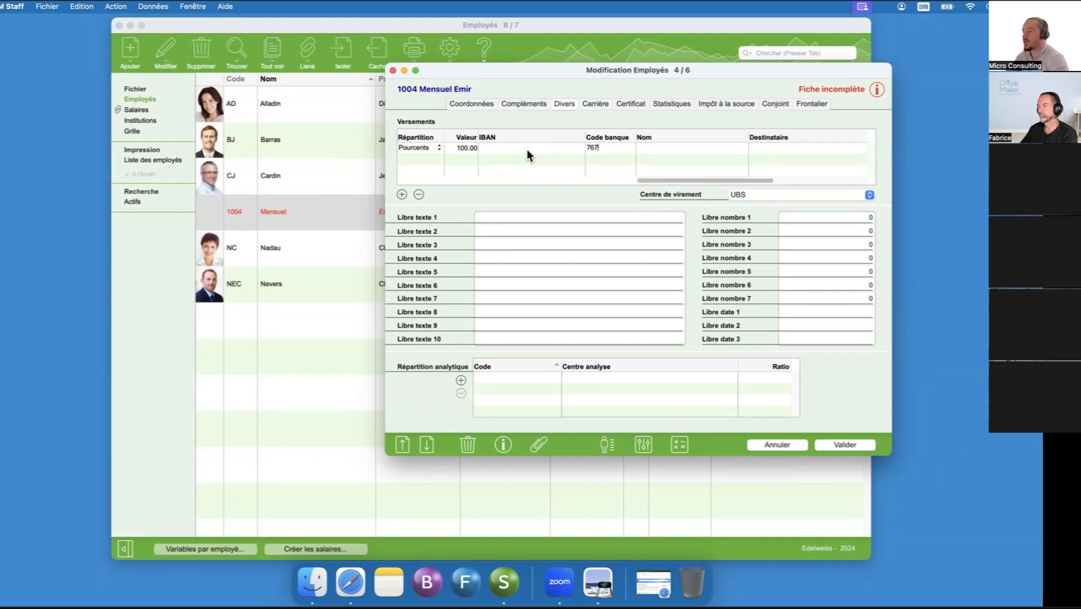
key(Tab)
scroll(845, 160, down, 12)
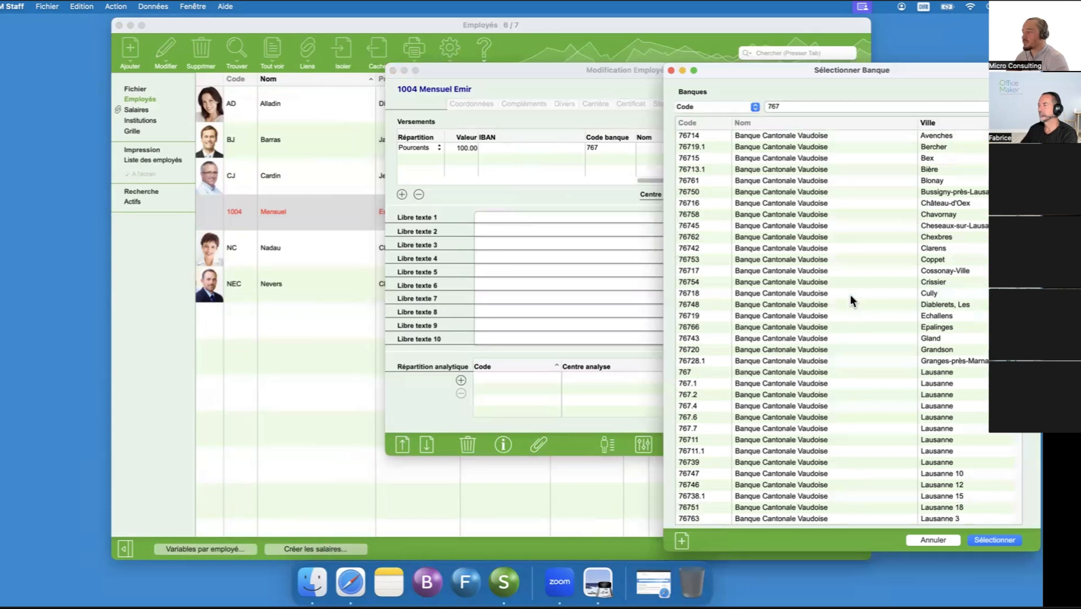
scroll(809, 274, up, 12)
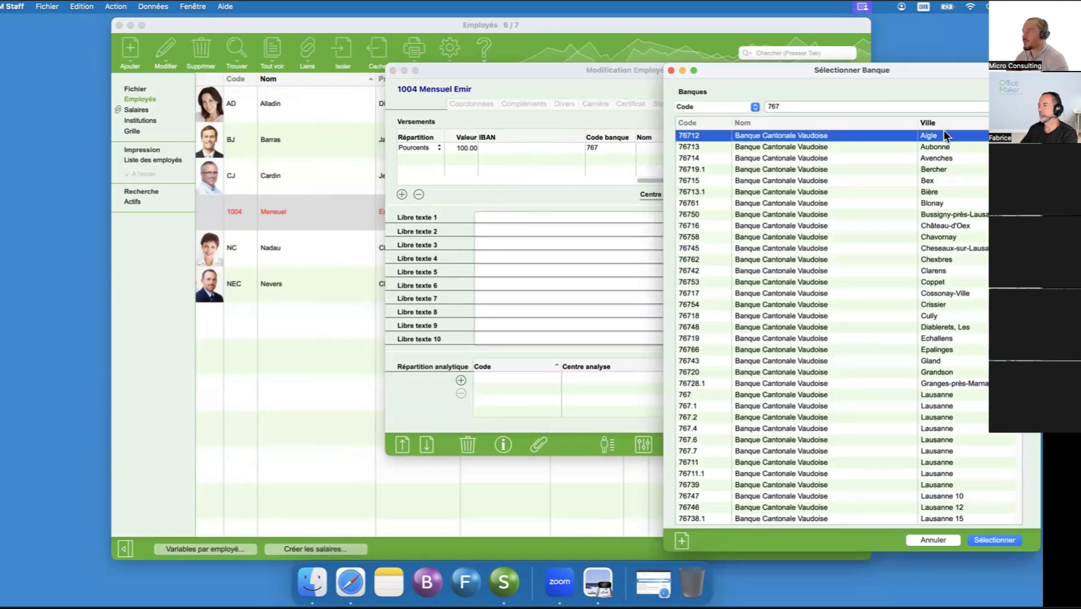
scroll(930, 270, down, 10)
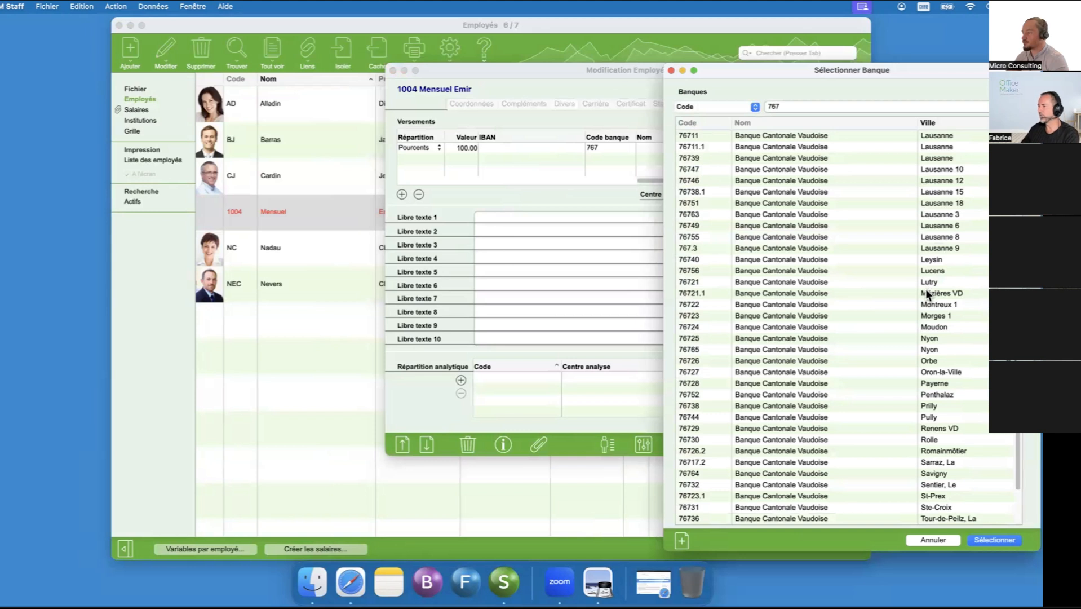
scroll(921, 278, up, 8)
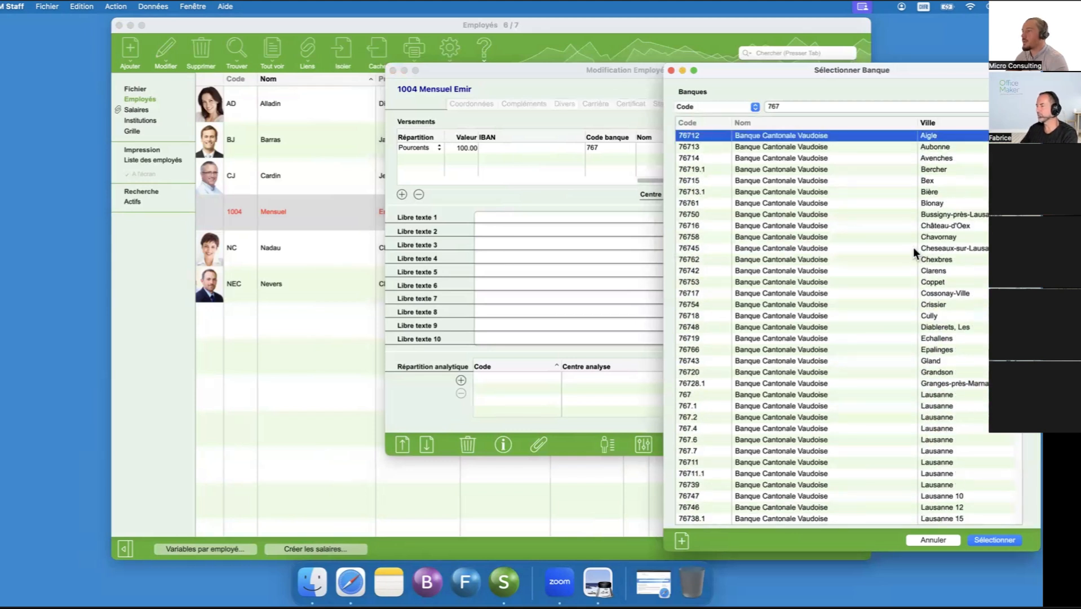
click(717, 388)
click(720, 395)
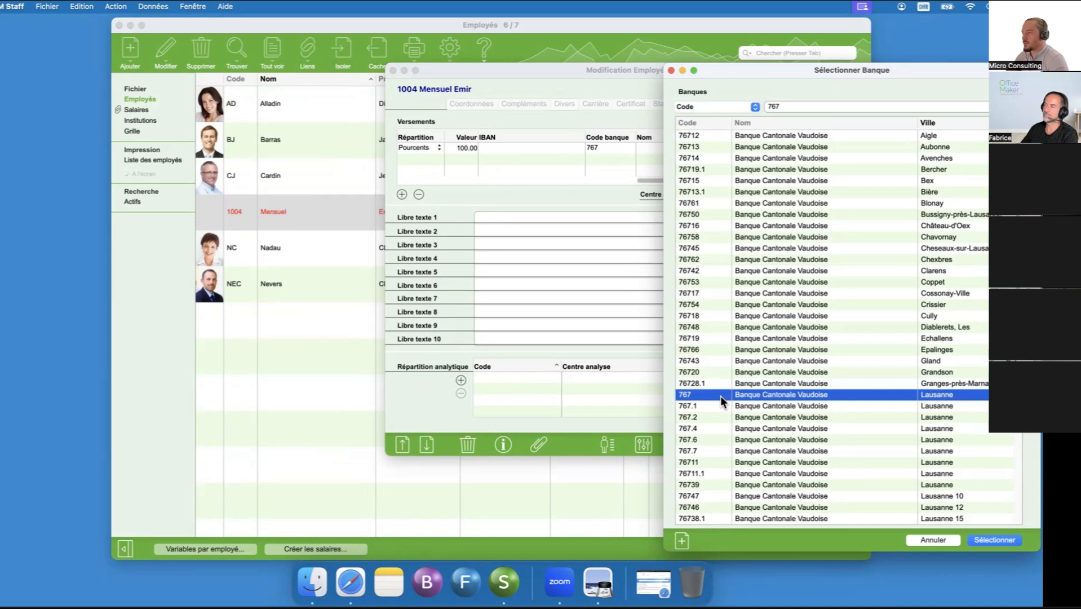
double_click(721, 395)
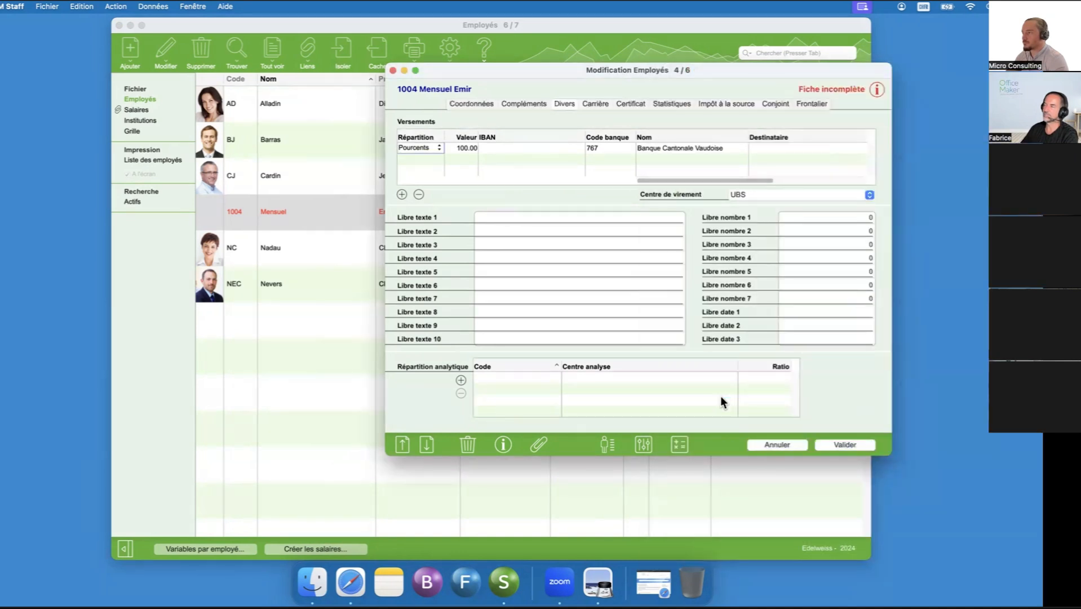
- Try the Office des poursuites option in the payment row's recipient details, and cancel without saving
double_click(799, 150)
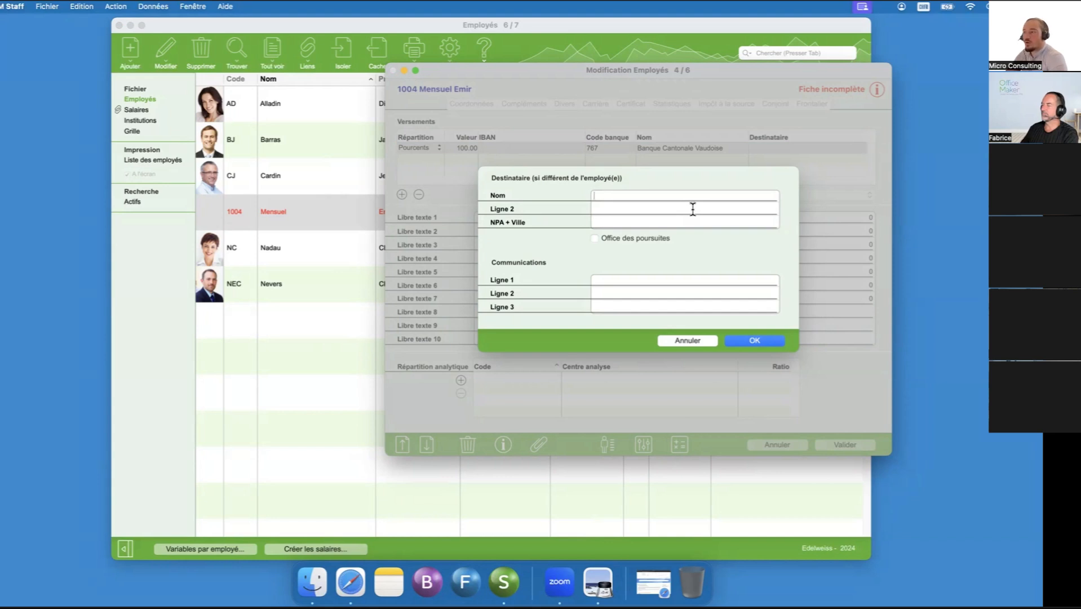
click(640, 239)
click(639, 237)
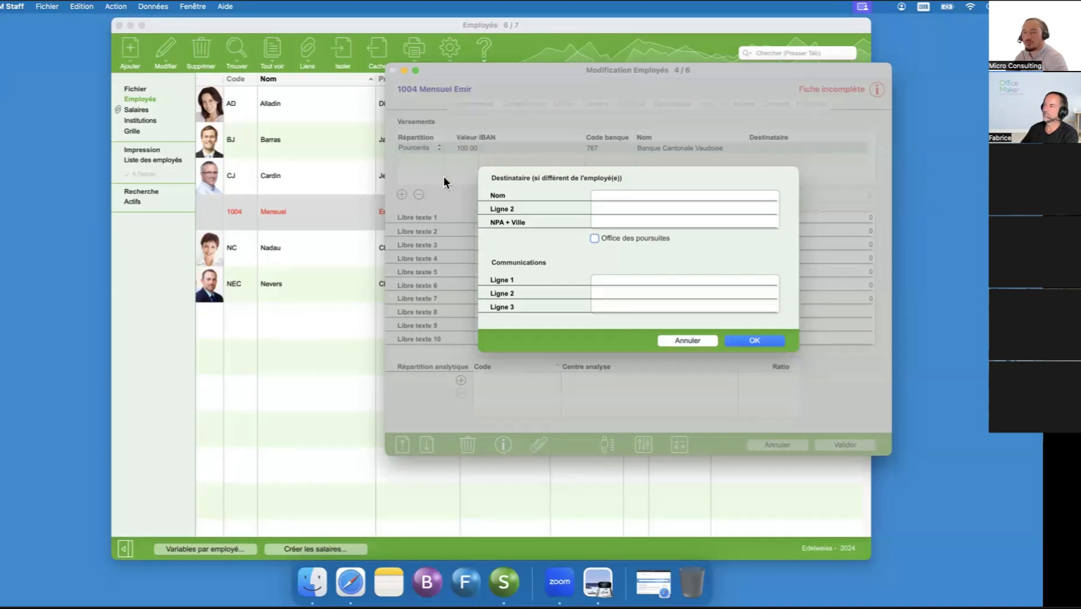
mouse_move(602, 240)
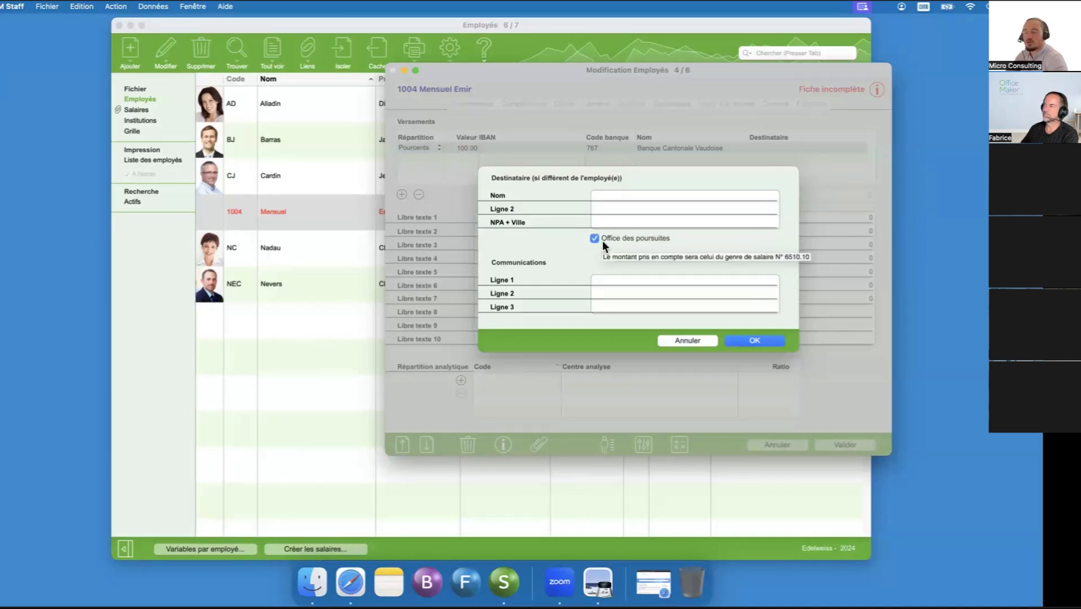
click(601, 240)
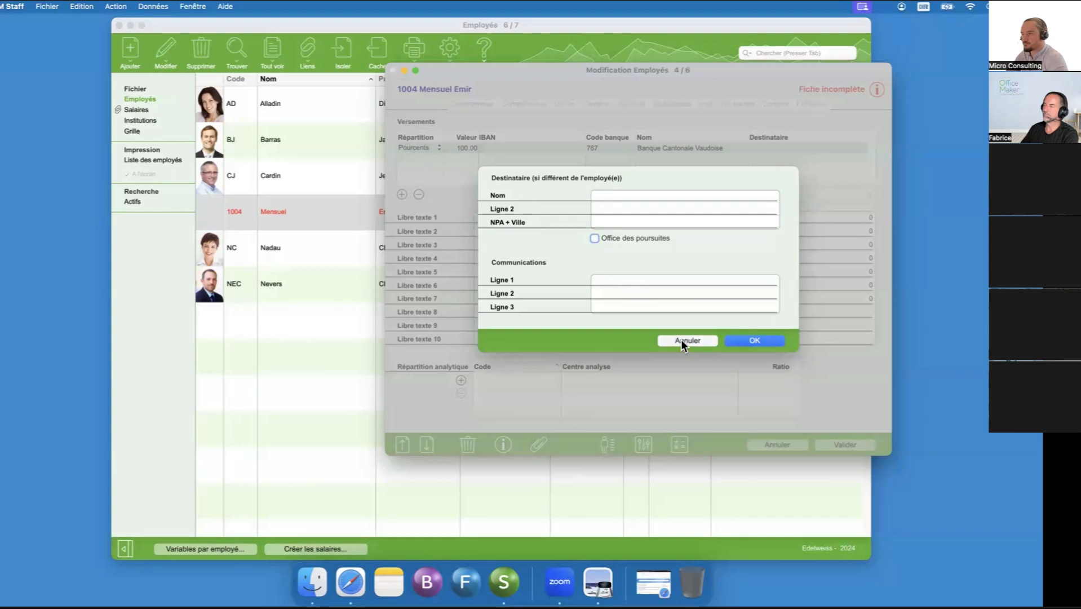
click(687, 340)
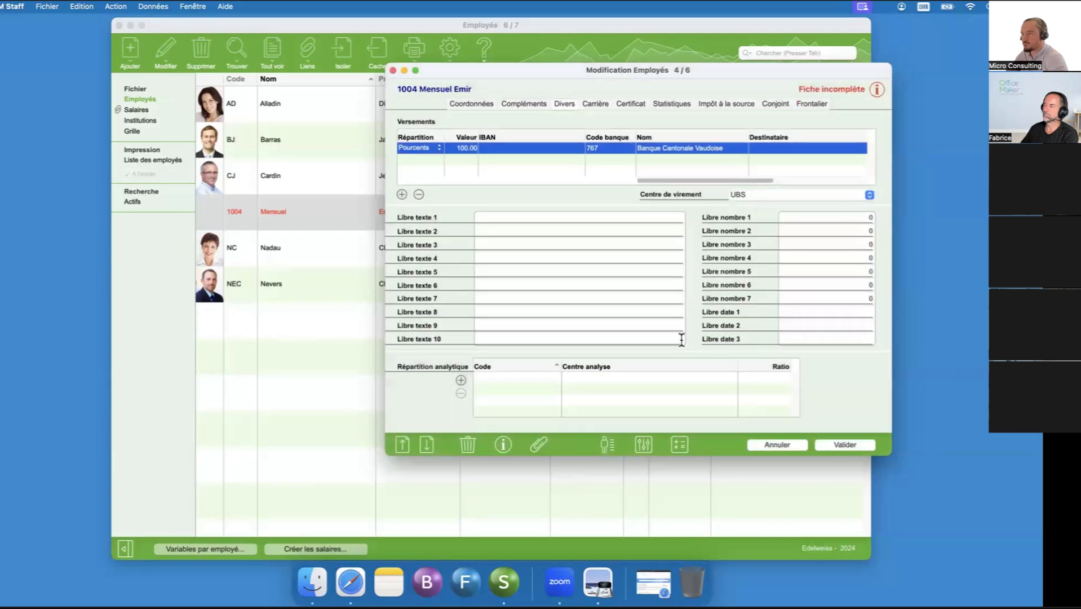
- Clear the employee's Centre de virement and remove the bank code from the 100 percent payment row, declining to create a bank record
click(767, 197)
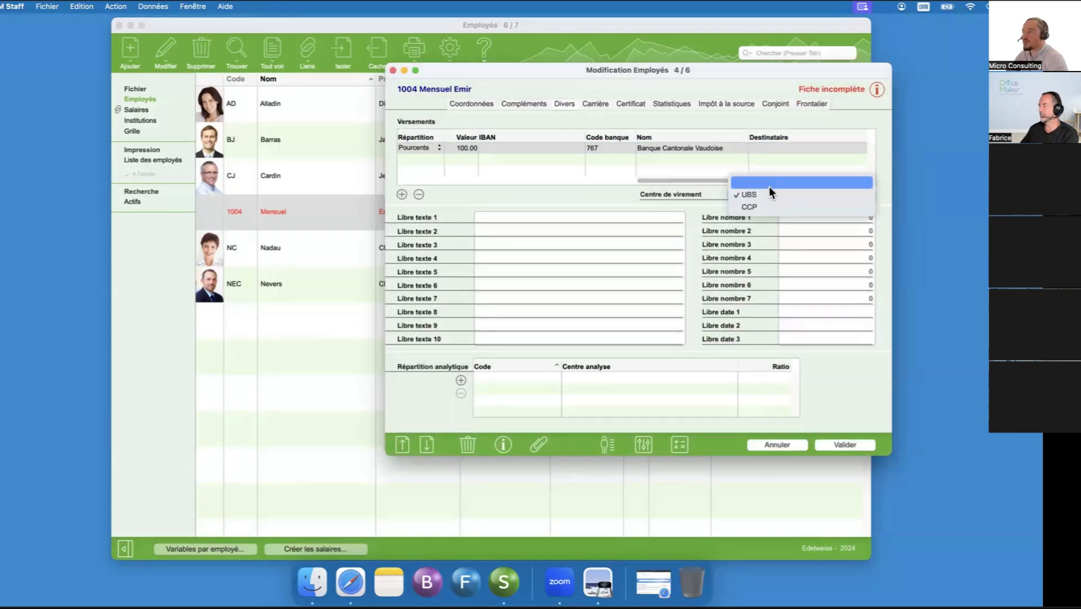
click(768, 186)
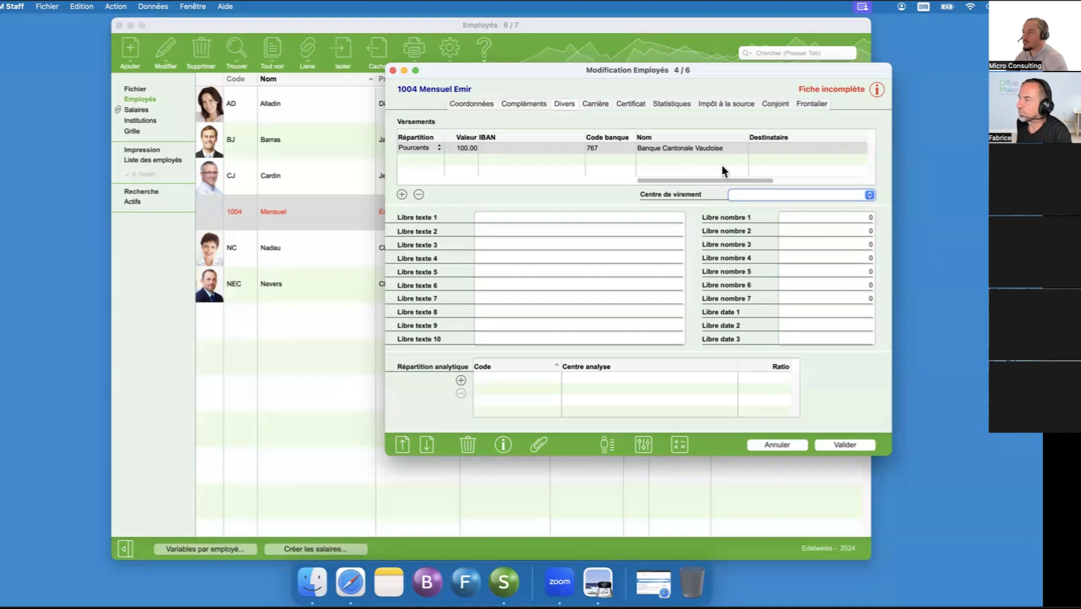
click(605, 149)
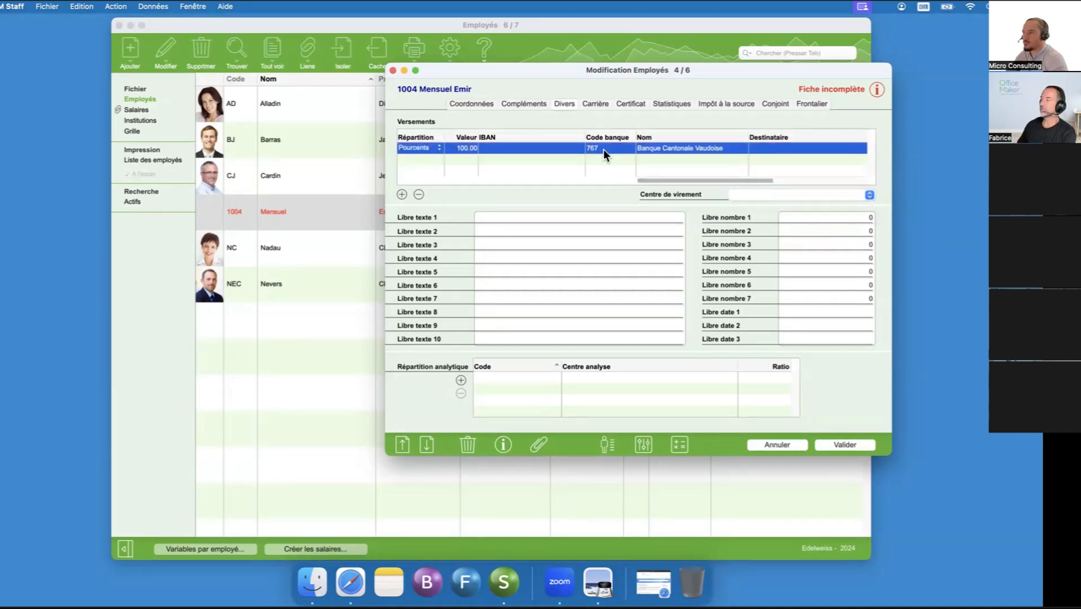
click(575, 151)
key(Tab)
key(BackSpace)
key(Tab)
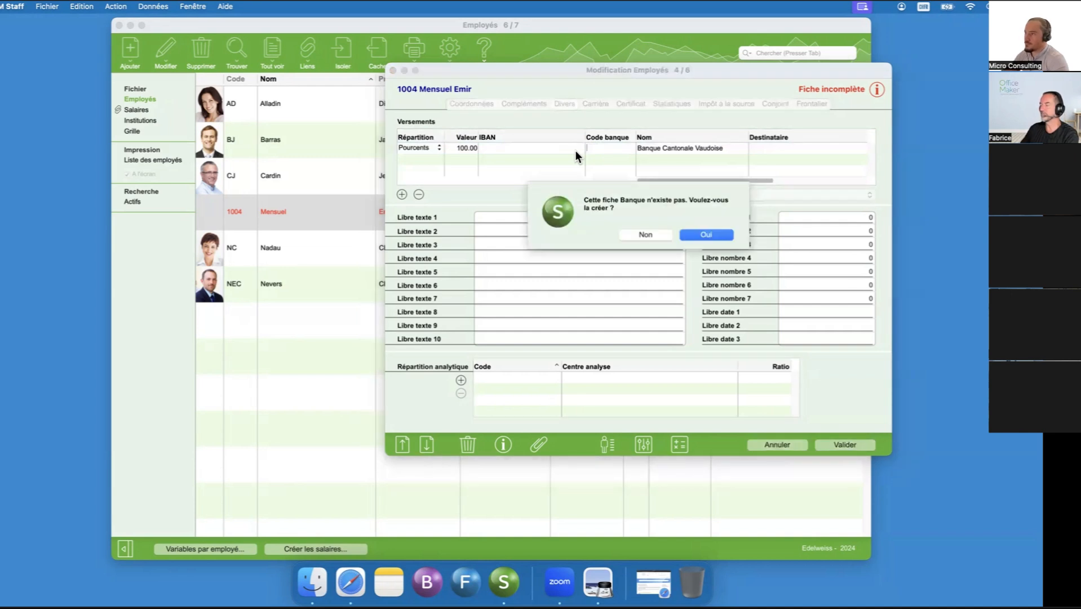
click(645, 234)
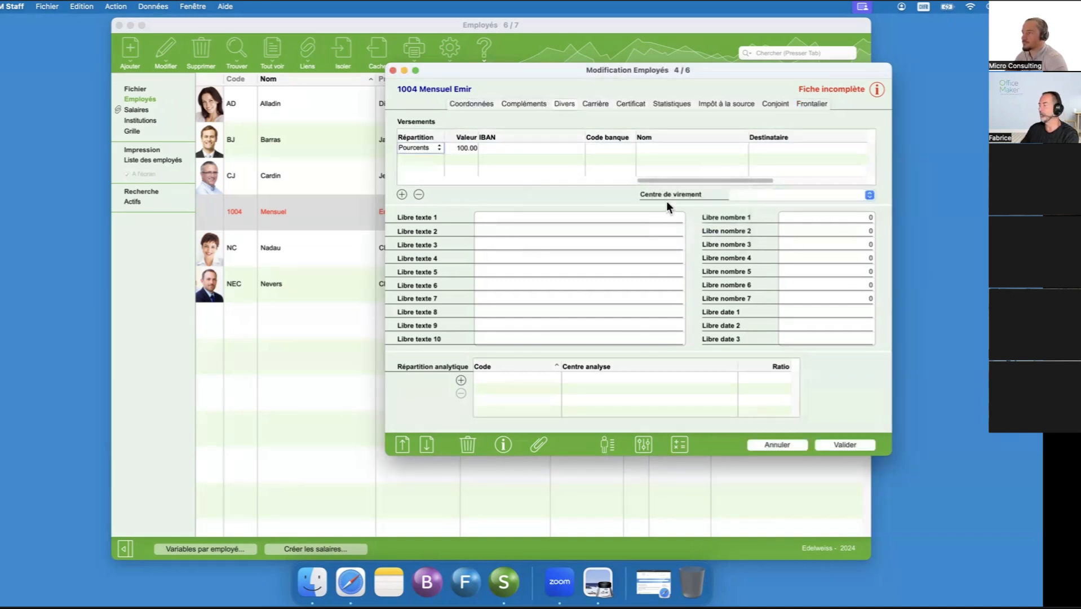
- Review the list of missing data for the incomplete employee record, and close it
drag(673, 72, 632, 77)
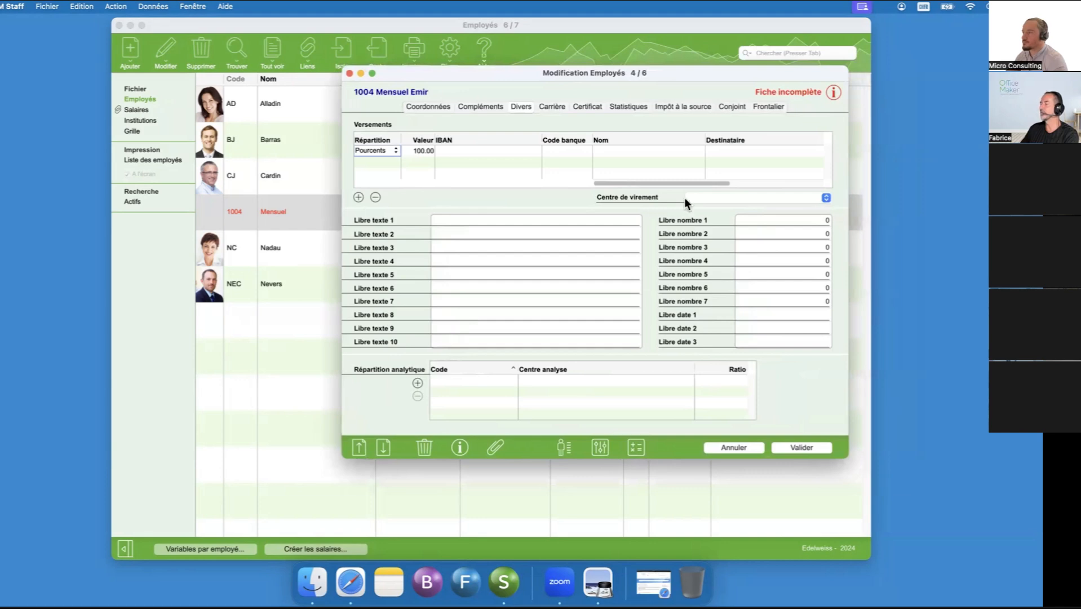
click(830, 90)
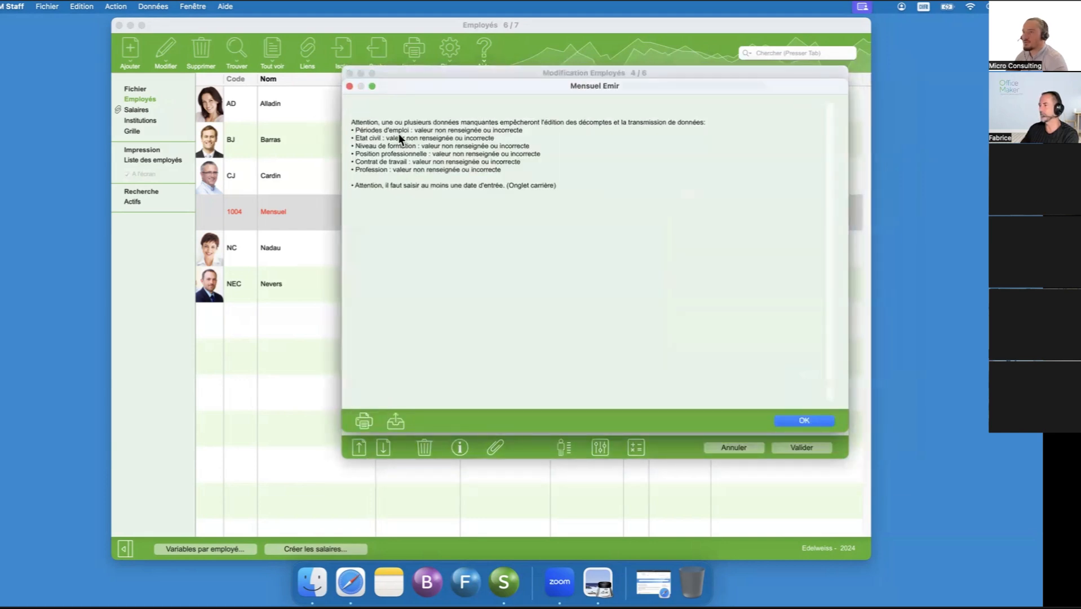
click(804, 421)
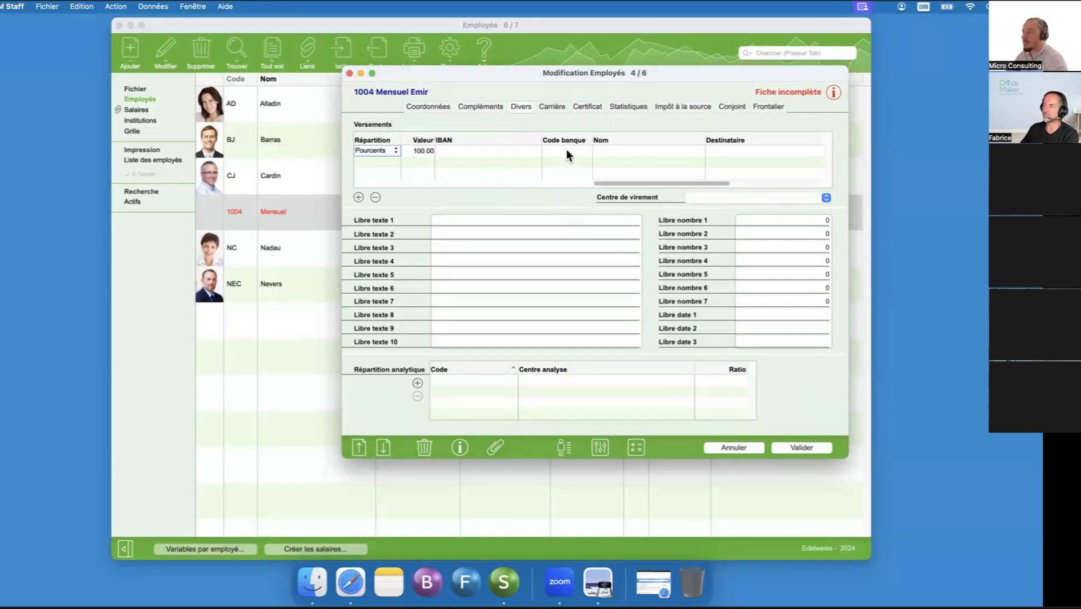
- Add an employment period in the employee's Carrière data with the entry date 10.01.2024
click(552, 107)
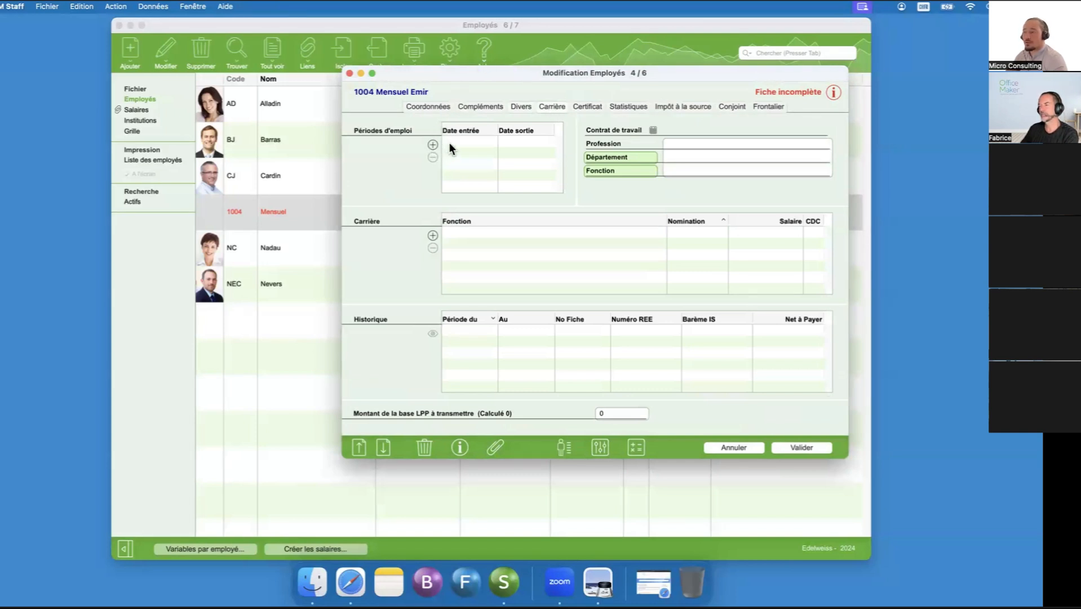
click(433, 144)
text(10.01.2024)
key(Return)
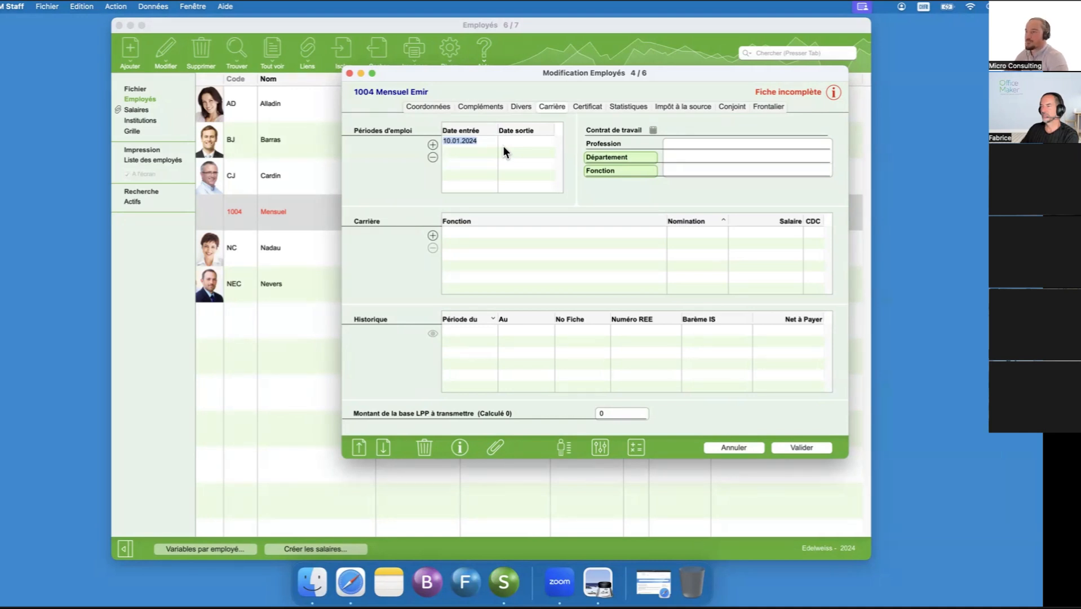
- Set the work contract to Contrat à durée indéterminée avec salaire mensuel for all months from January to December
click(653, 131)
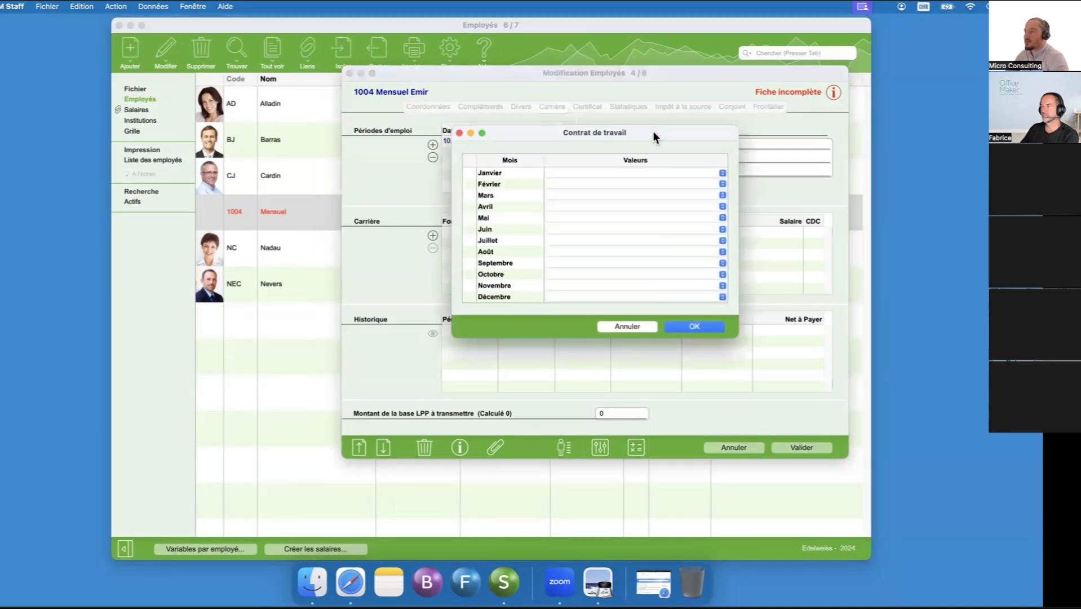
click(631, 172)
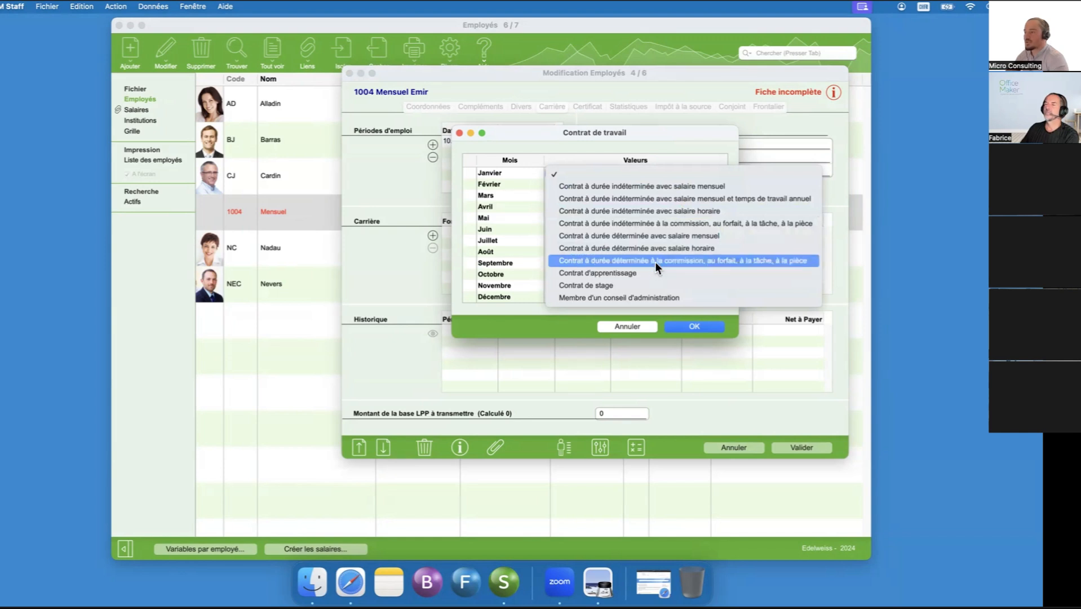
click(676, 188)
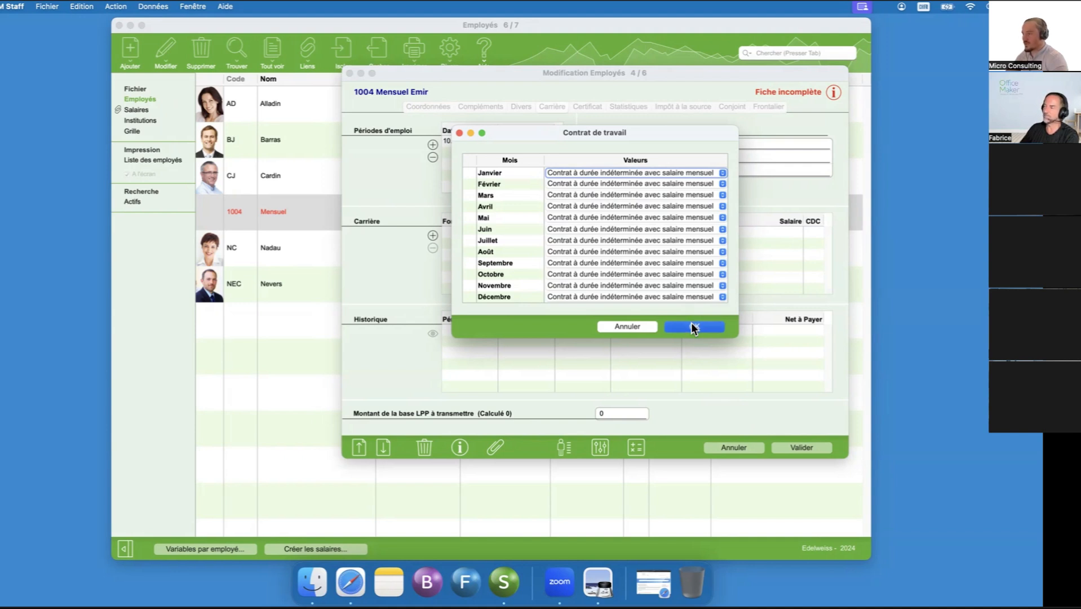
click(692, 327)
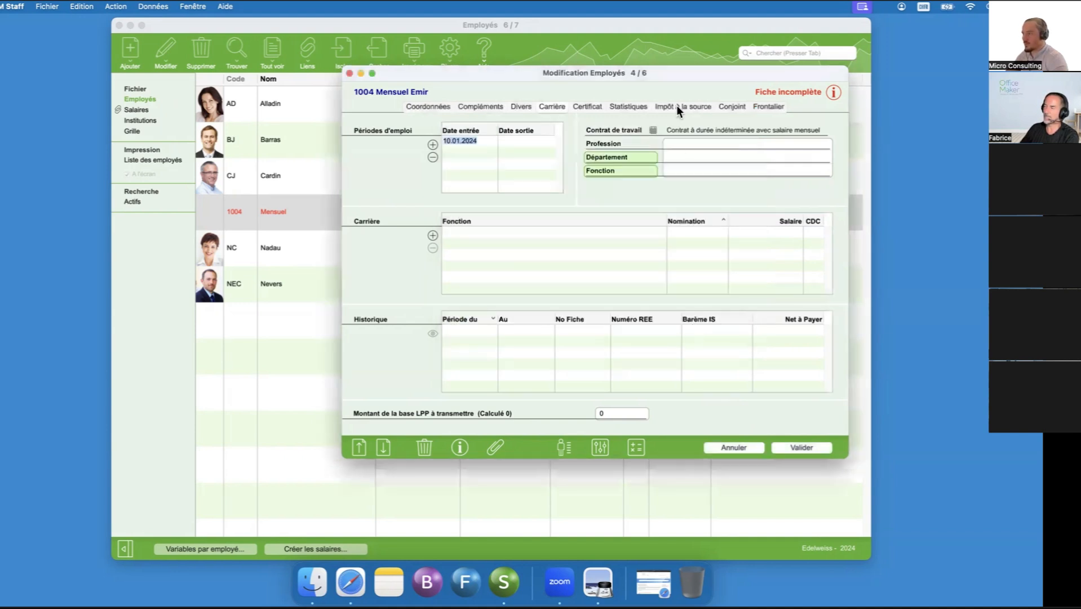
- Enter Consultant as the employee's profession
click(687, 142)
text(Consultant)
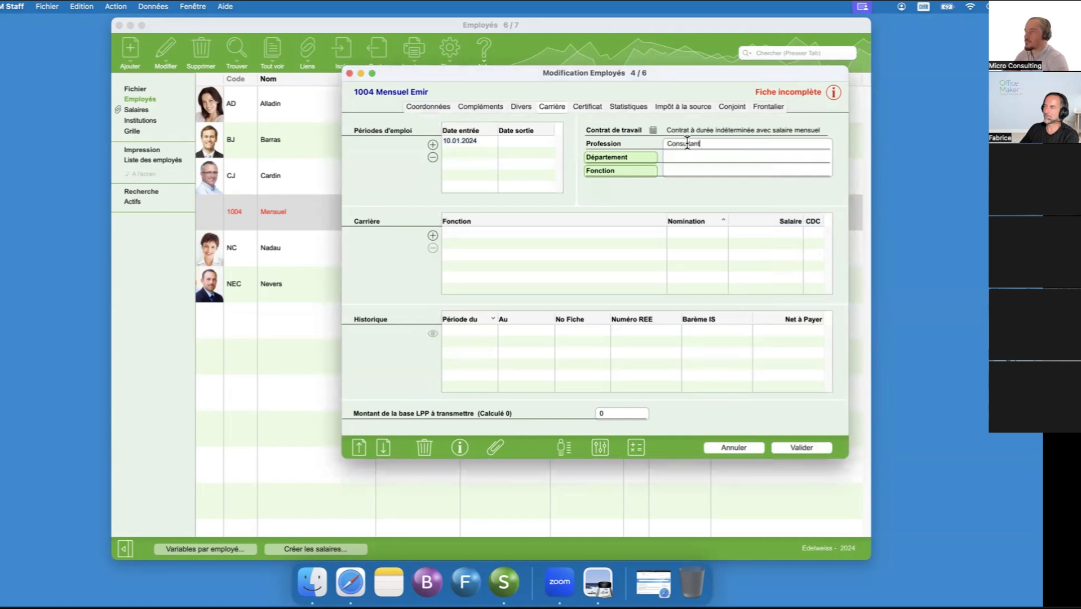
- Review the employee's Certificat and Statistiques data, moving the record window aside over the employee list
click(590, 105)
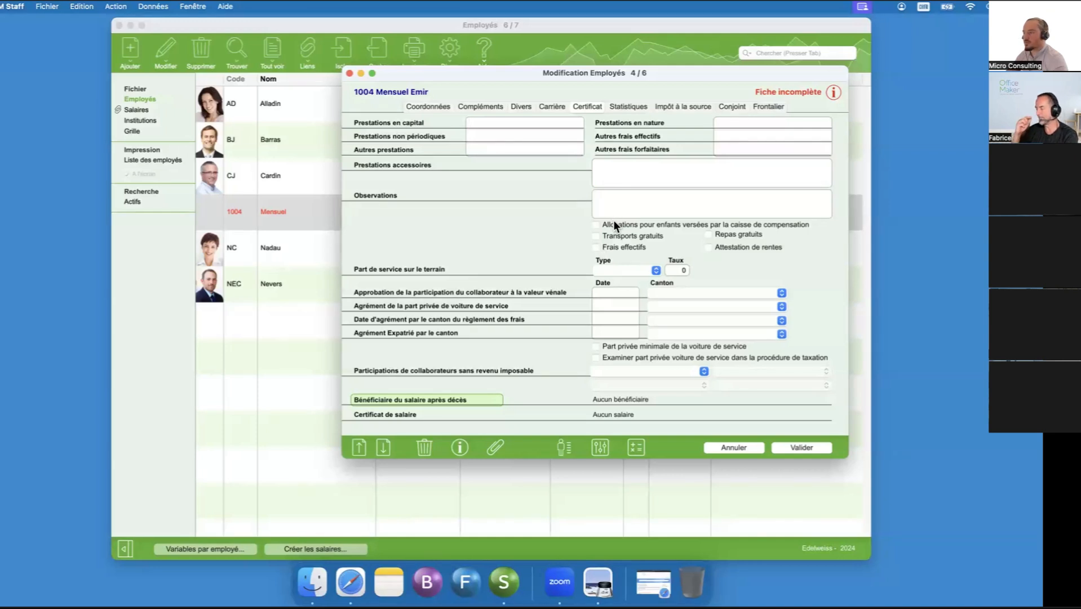
click(639, 109)
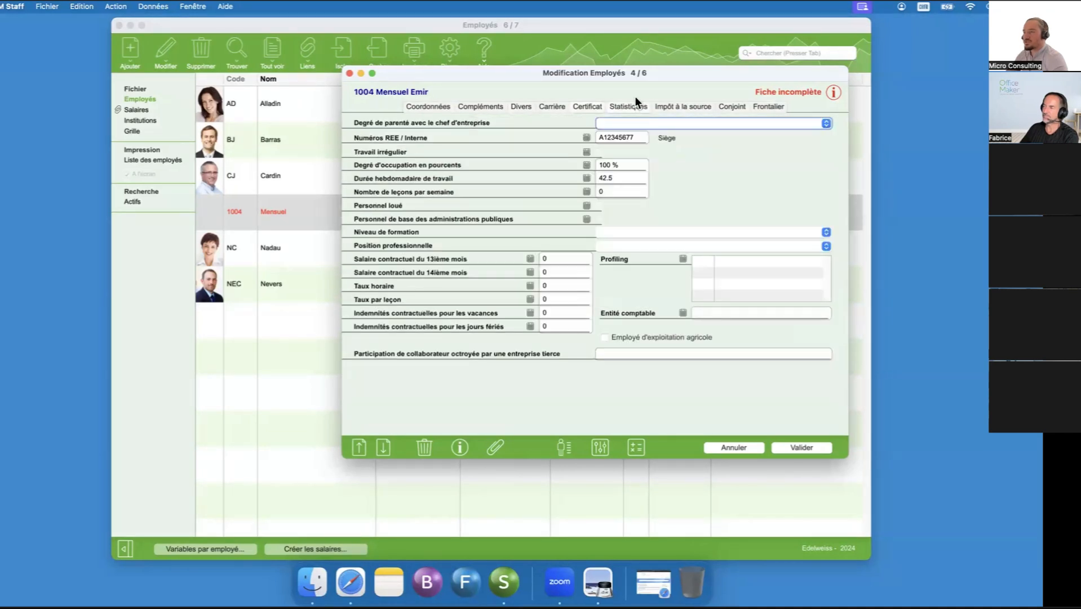
drag(608, 77, 698, 89)
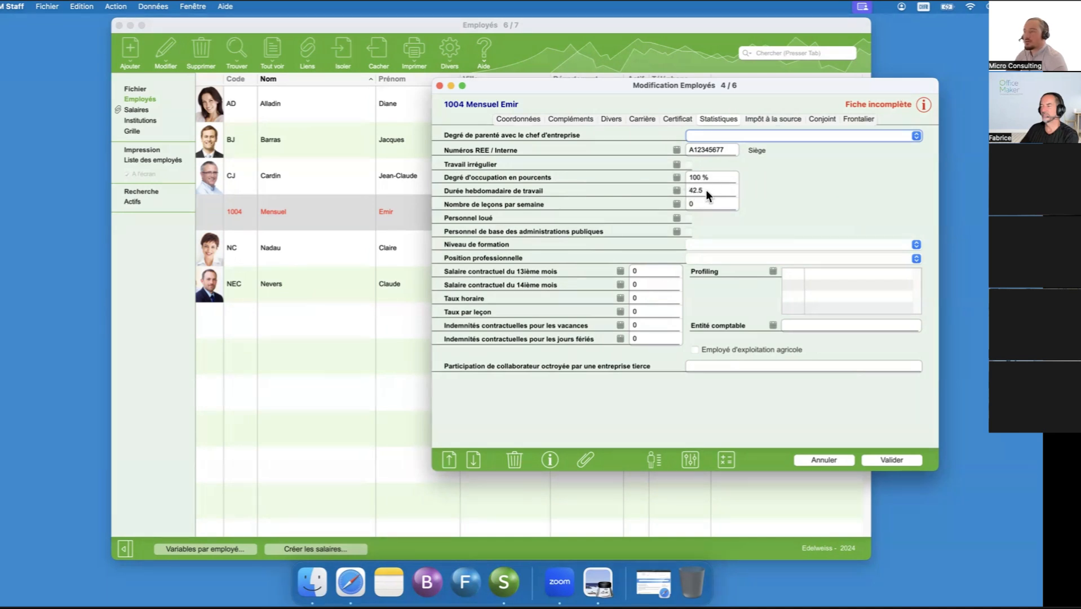
drag(625, 86, 646, 95)
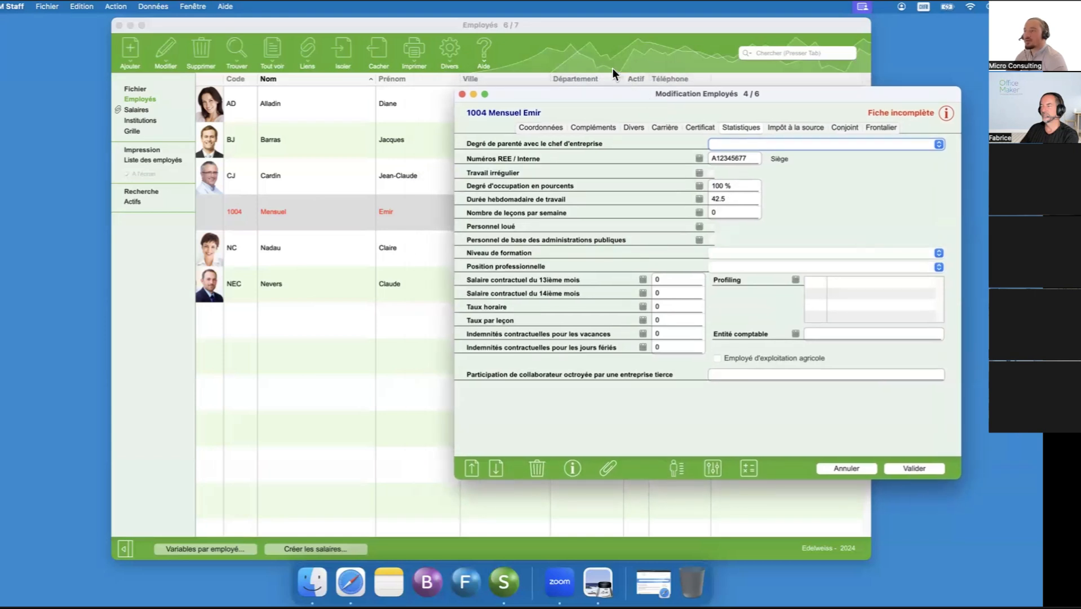
- Open the Siège entry of the REE numbers in the company configuration's Données settings
click(535, 53)
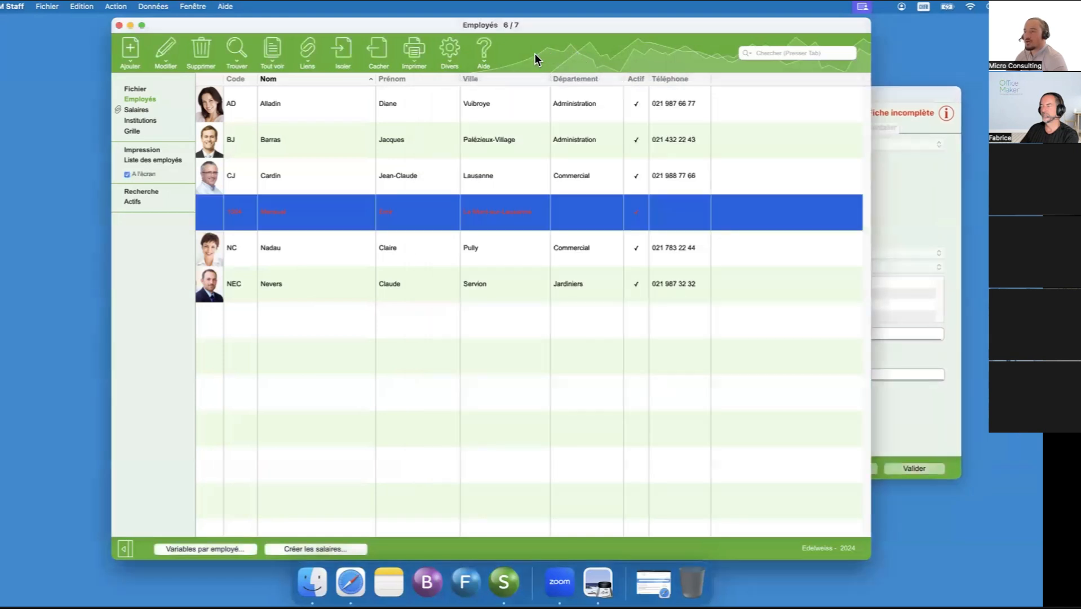
click(445, 52)
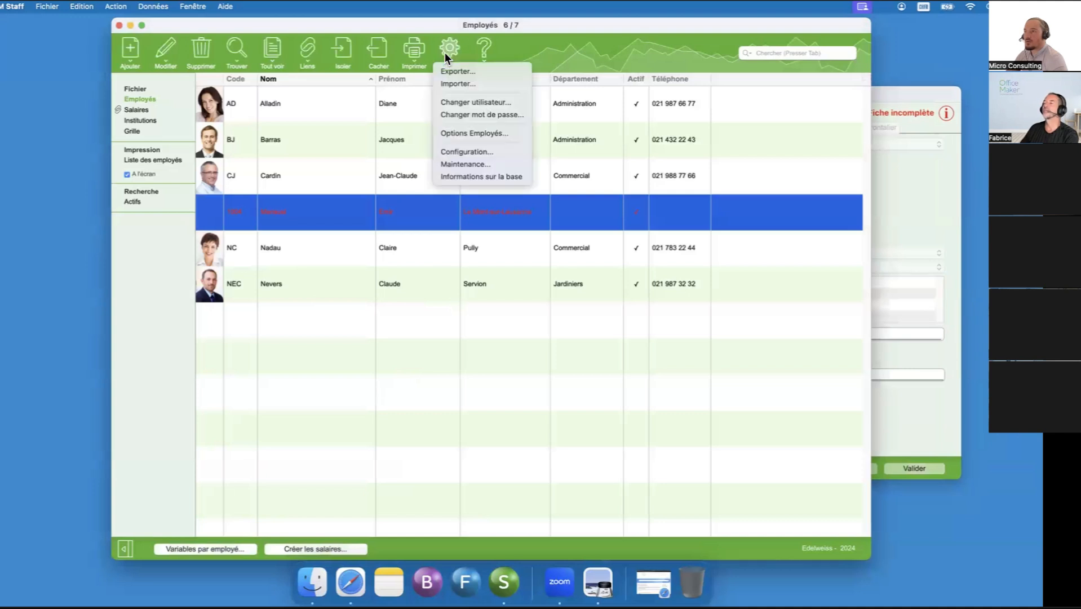
click(456, 153)
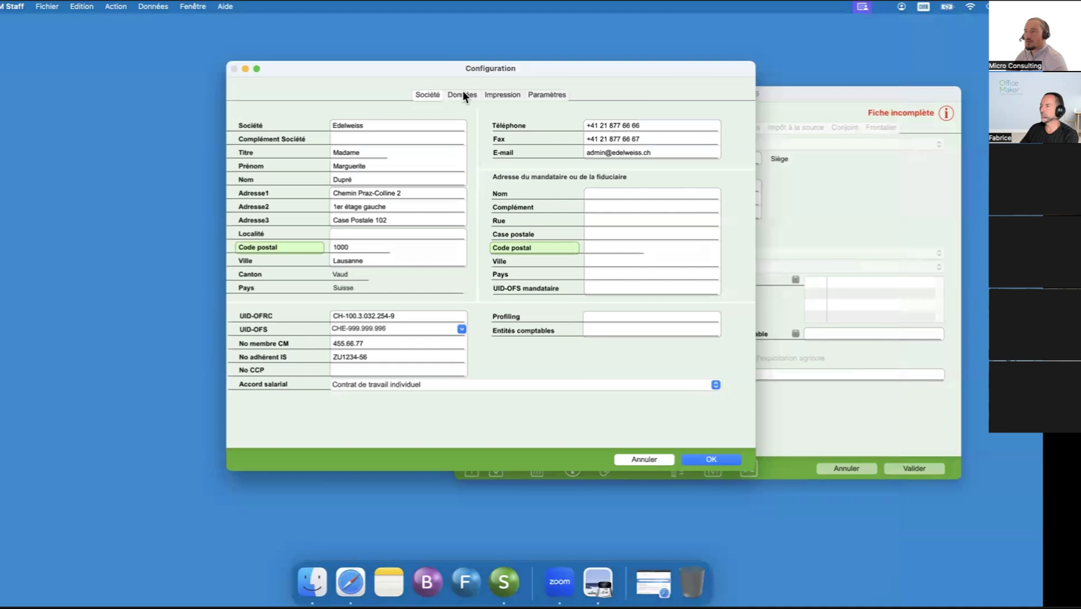
click(463, 95)
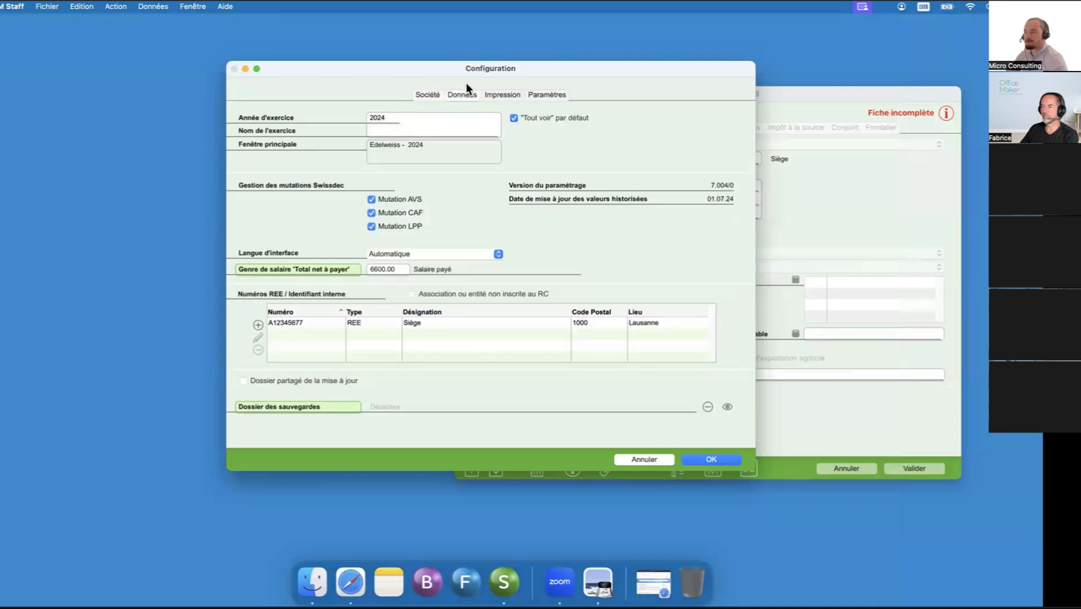
click(270, 323)
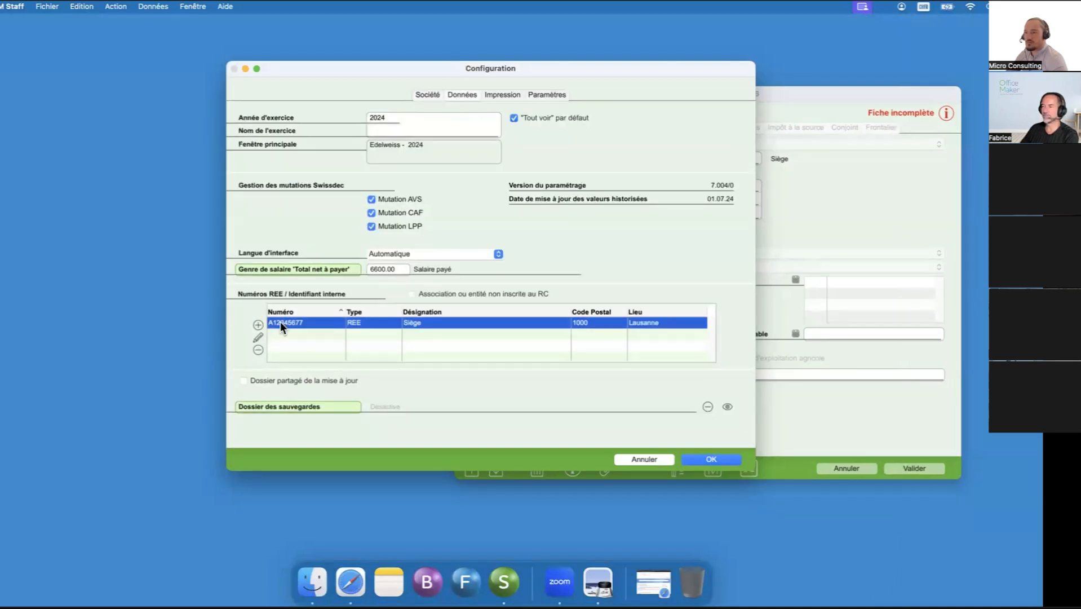
double_click(280, 322)
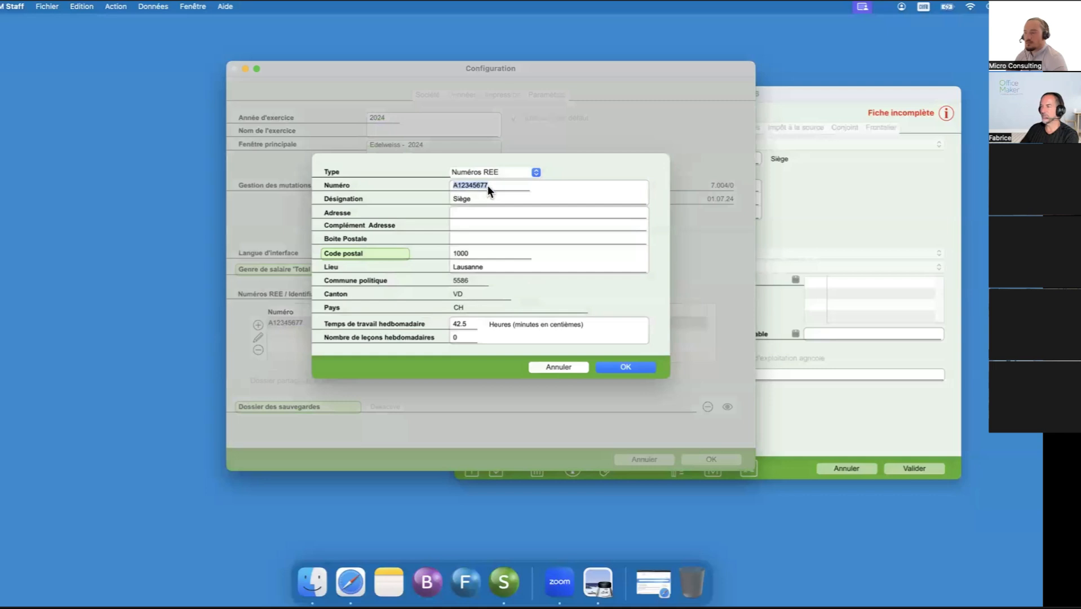
- Compare the Siège entry's REE number with the employee's statistics, check its type options and weekly working time, and close the entry
click(795, 210)
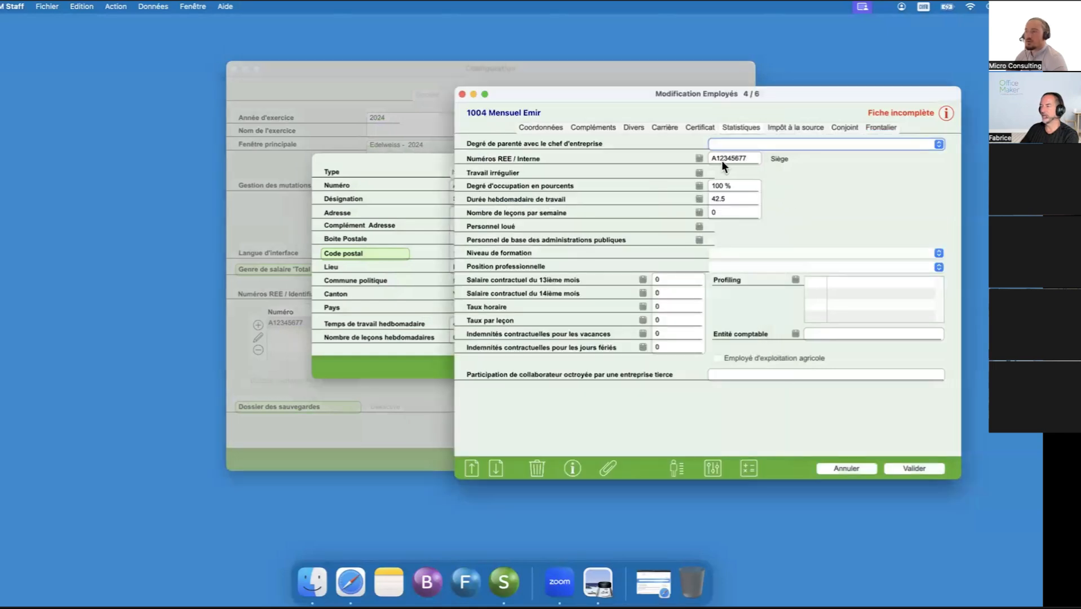
click(395, 179)
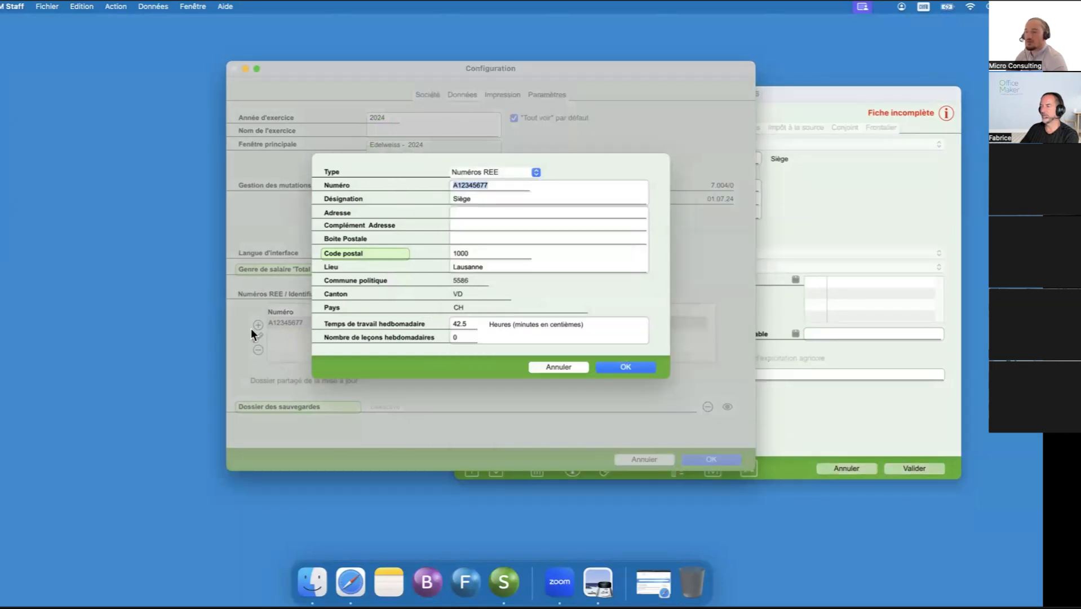
click(525, 171)
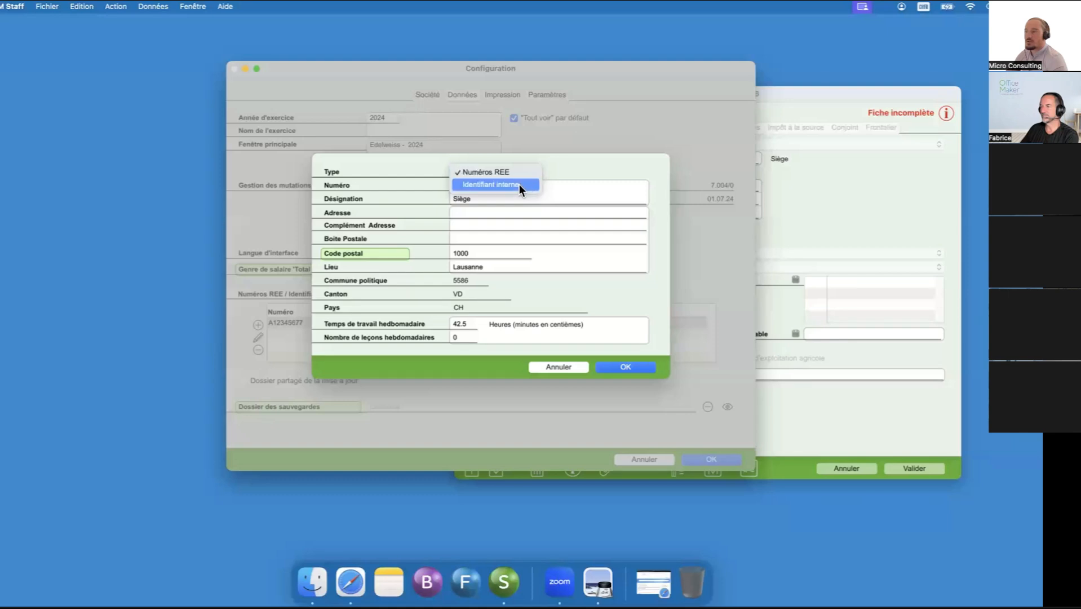
click(562, 163)
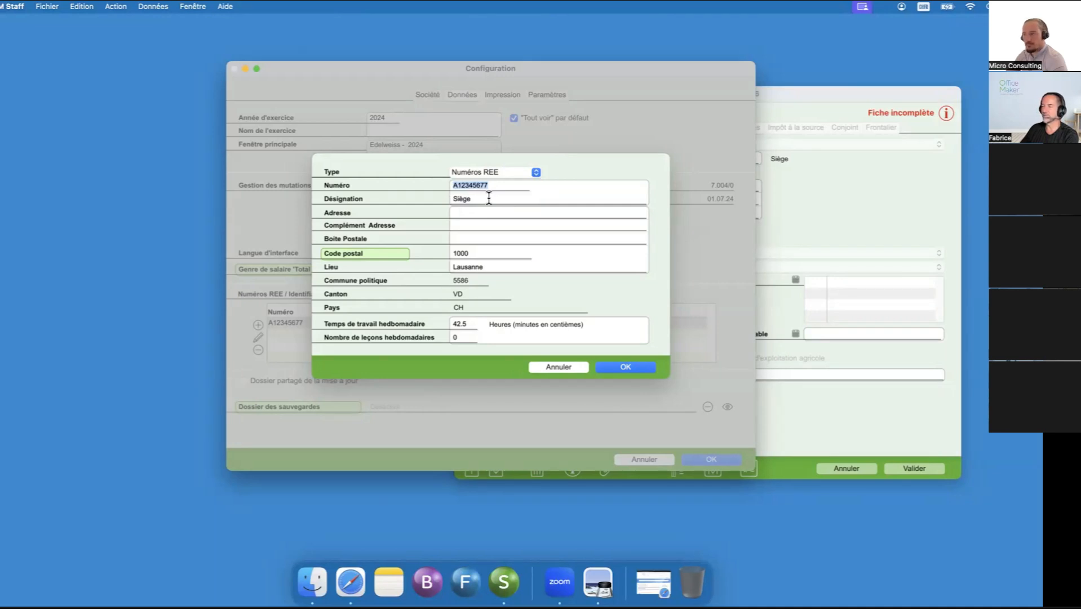
click(468, 323)
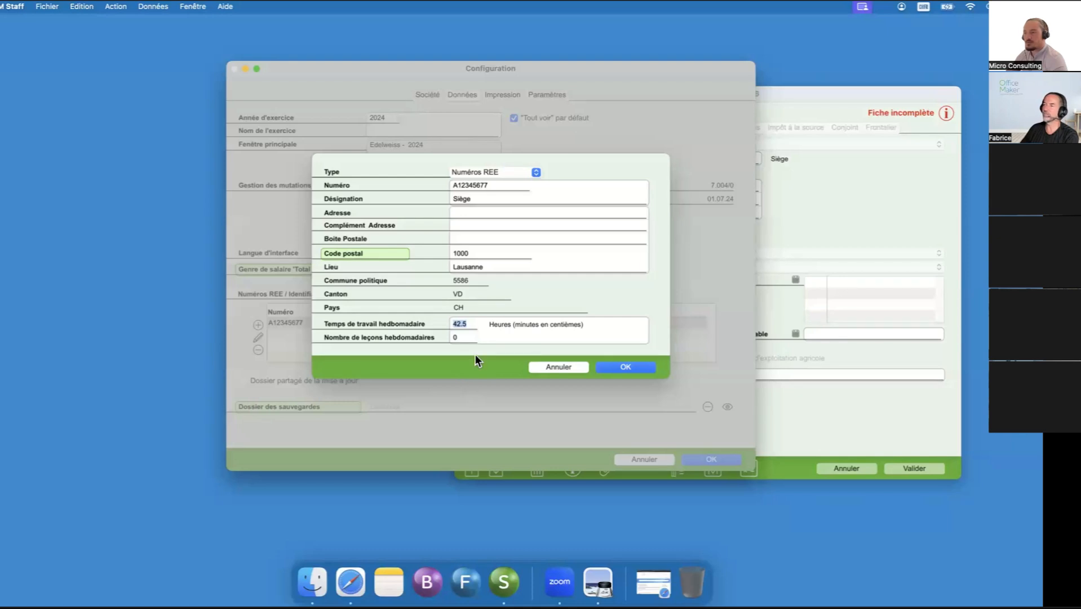
click(534, 171)
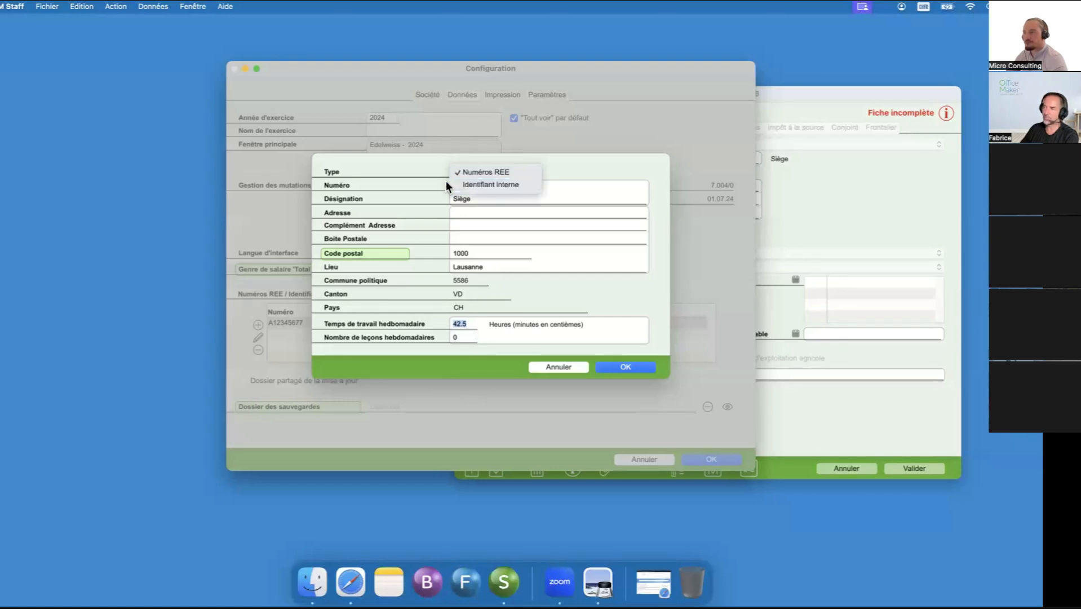
click(619, 168)
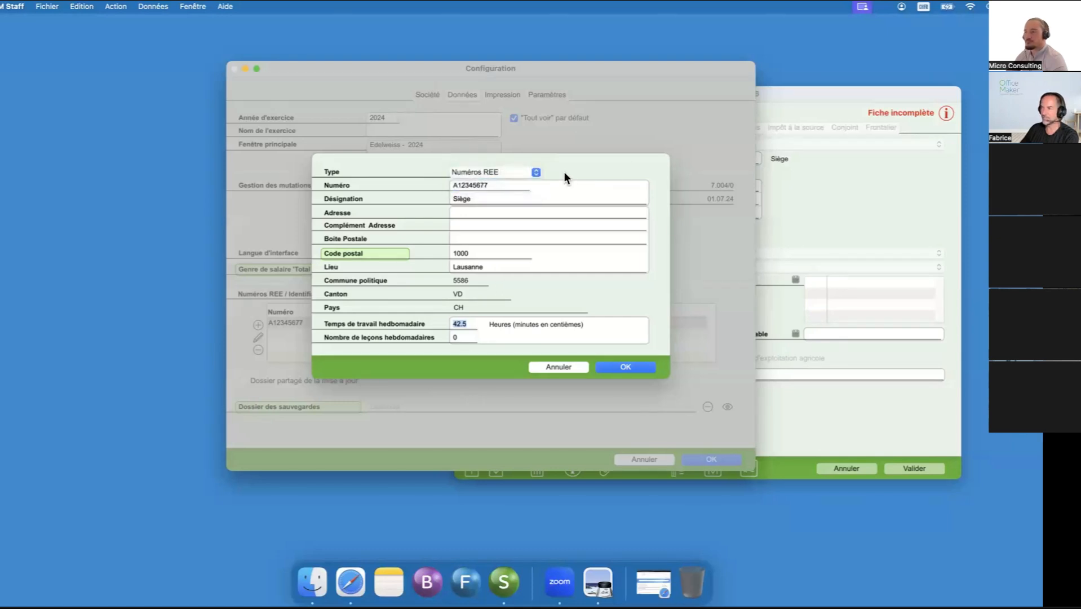
click(535, 172)
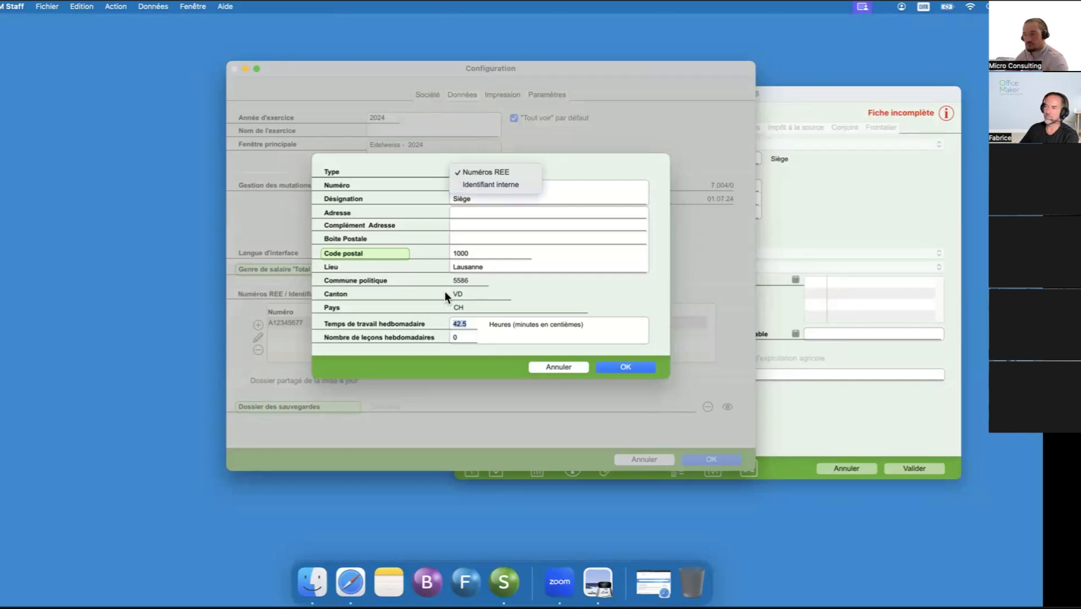
click(567, 175)
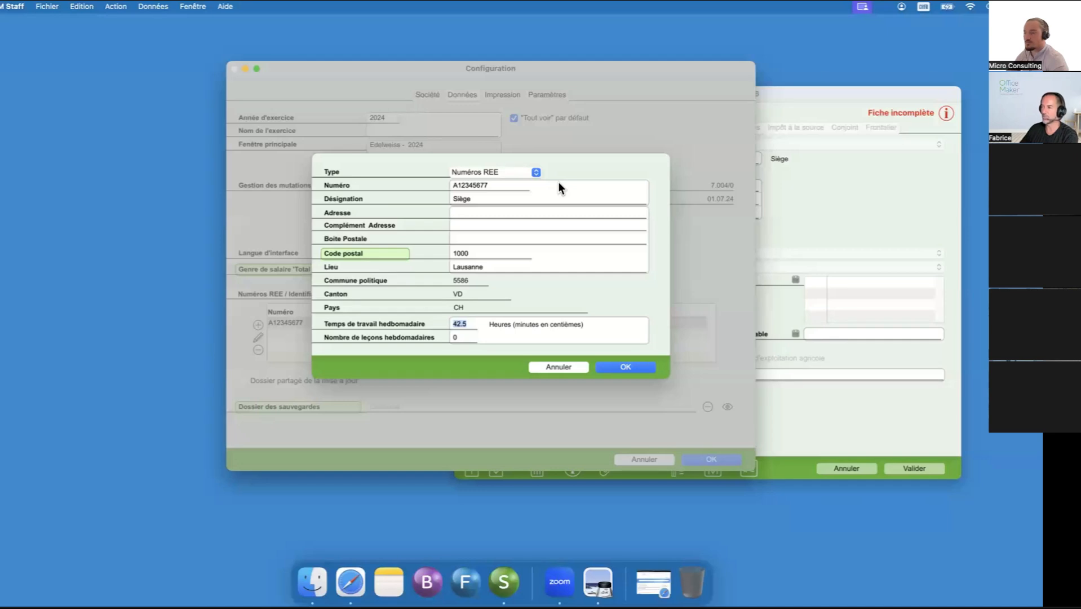
click(641, 366)
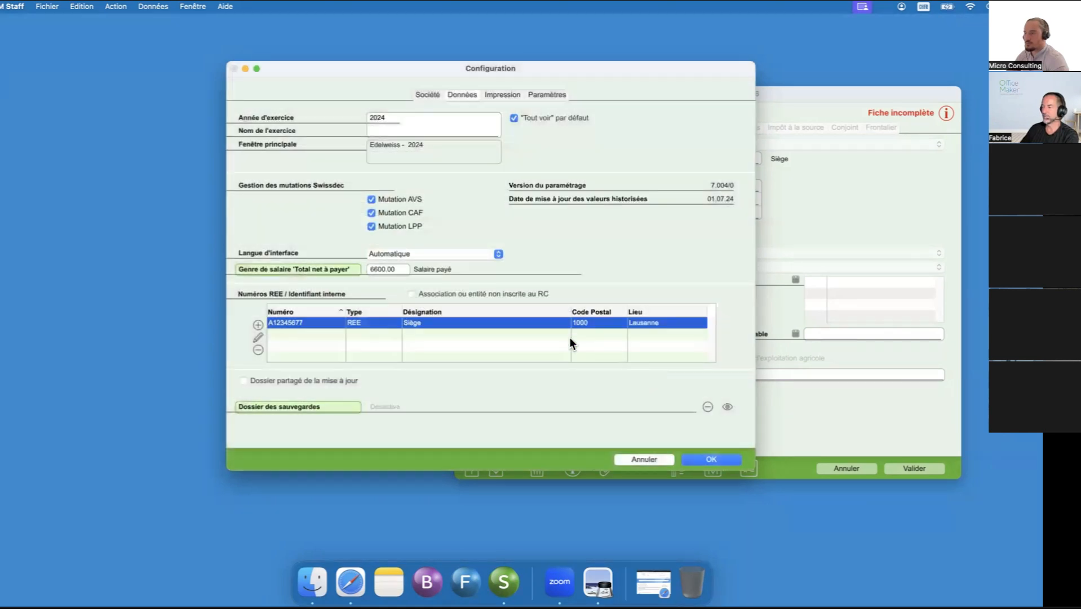
- Confirm and close the company configuration, and move the employee's record back over the employee list
click(694, 459)
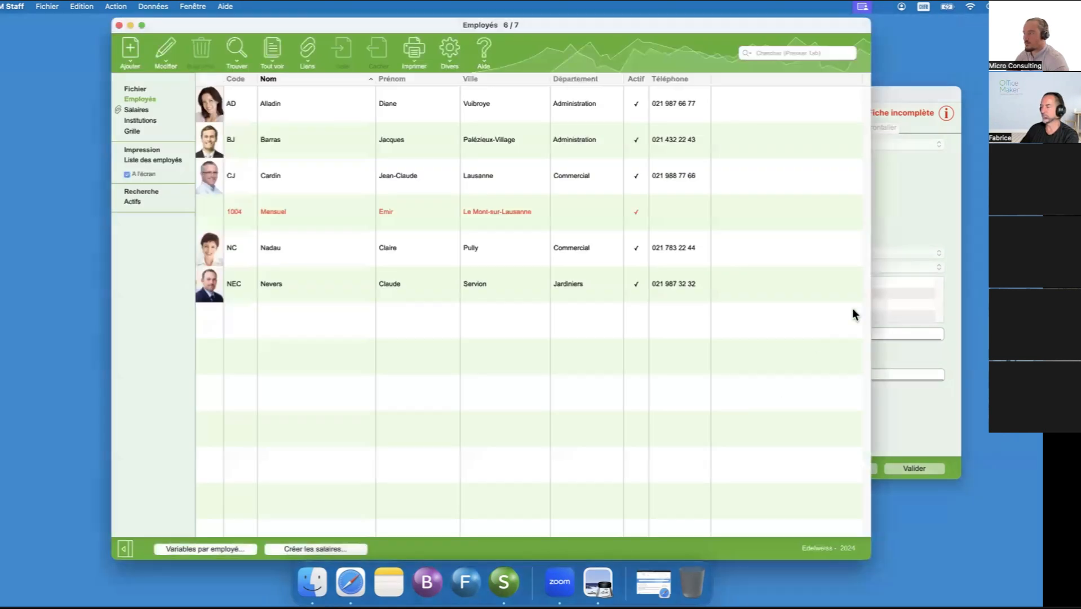
drag(807, 96, 678, 99)
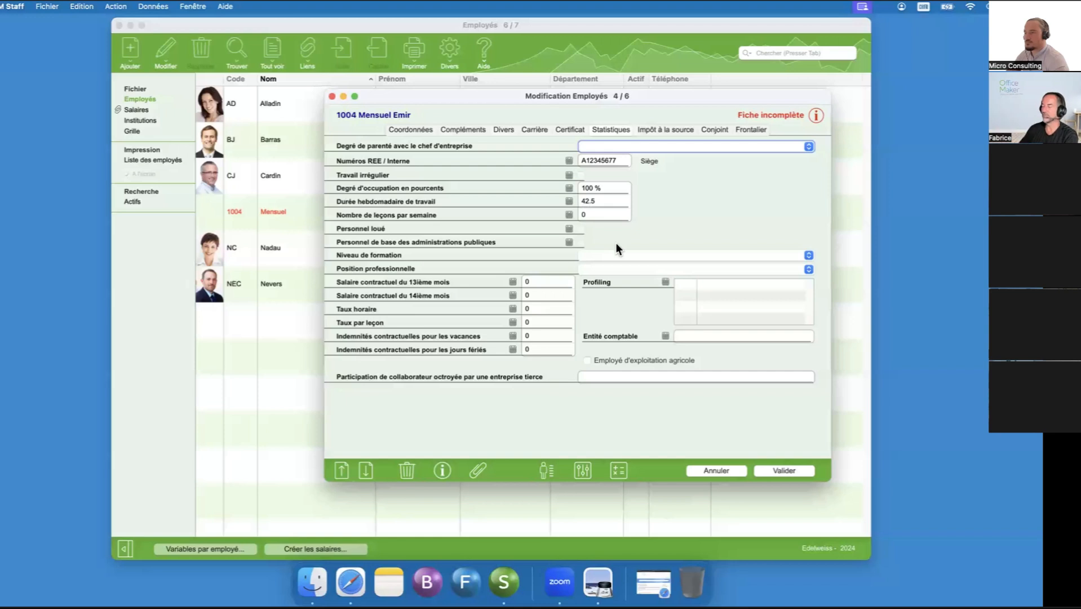
- Set the employee's weekly working time to 40 for every month and check the list of missing or incorrect data
click(569, 201)
double_click(585, 196)
text(40)
key(Tab)
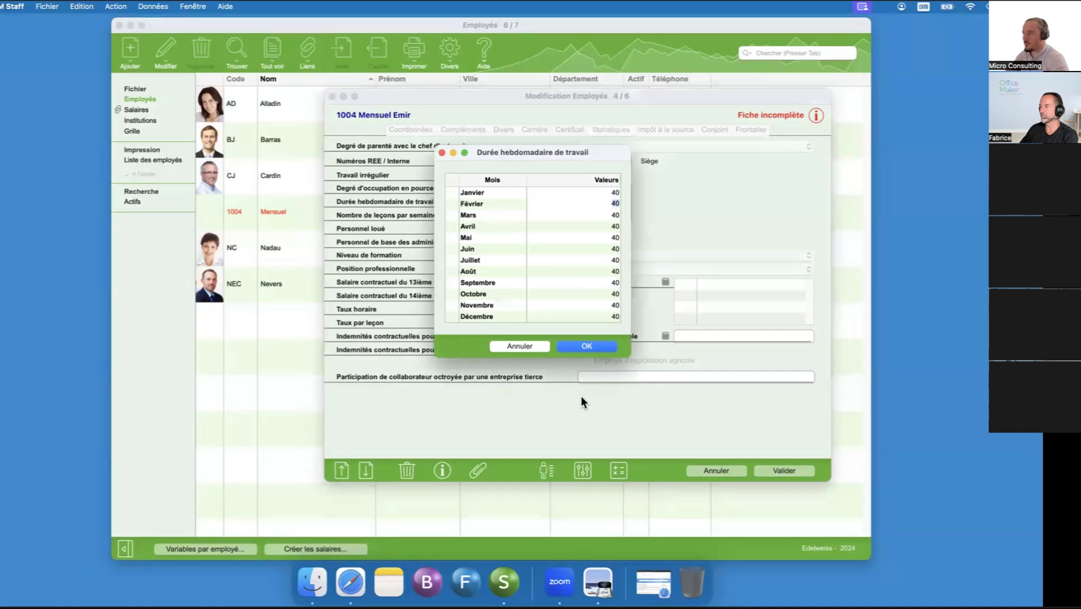
click(572, 346)
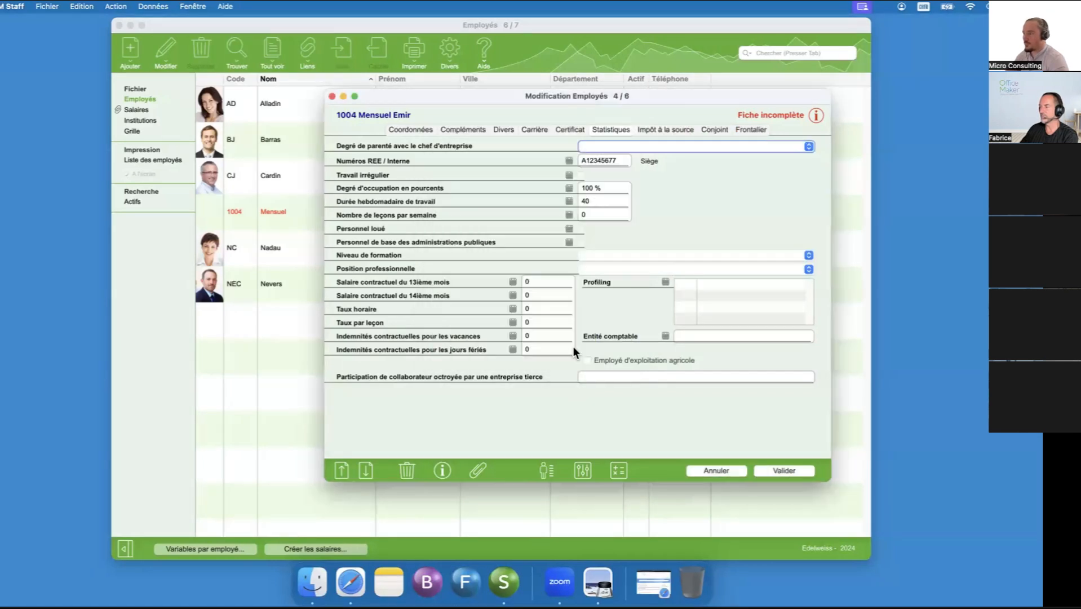
click(817, 115)
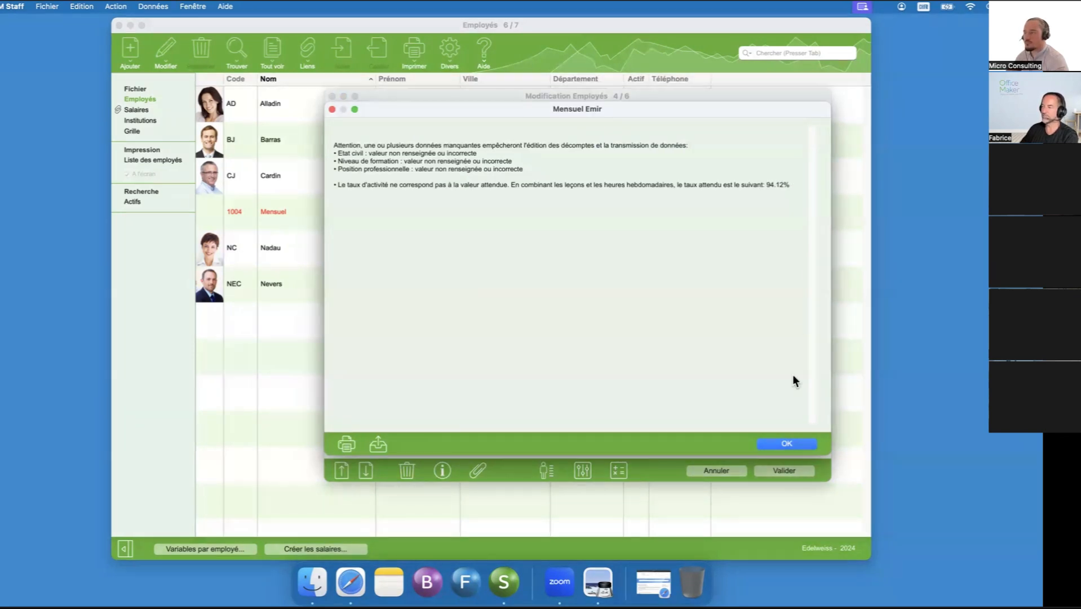
click(801, 443)
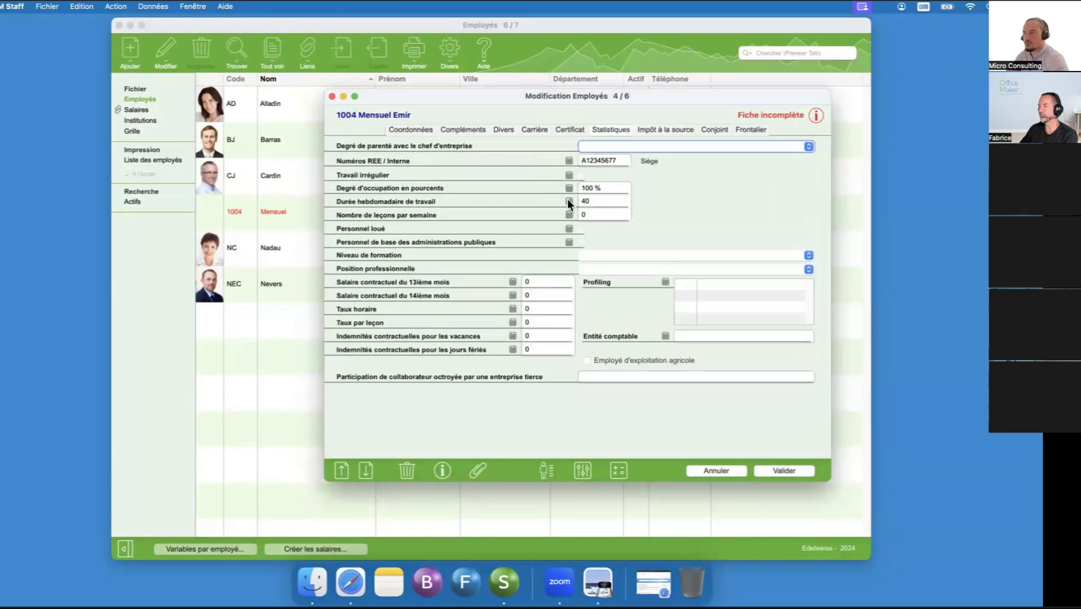
- Set the weekly working time to 42.5 for every month and recheck the record's missing data
click(585, 196)
text(4)
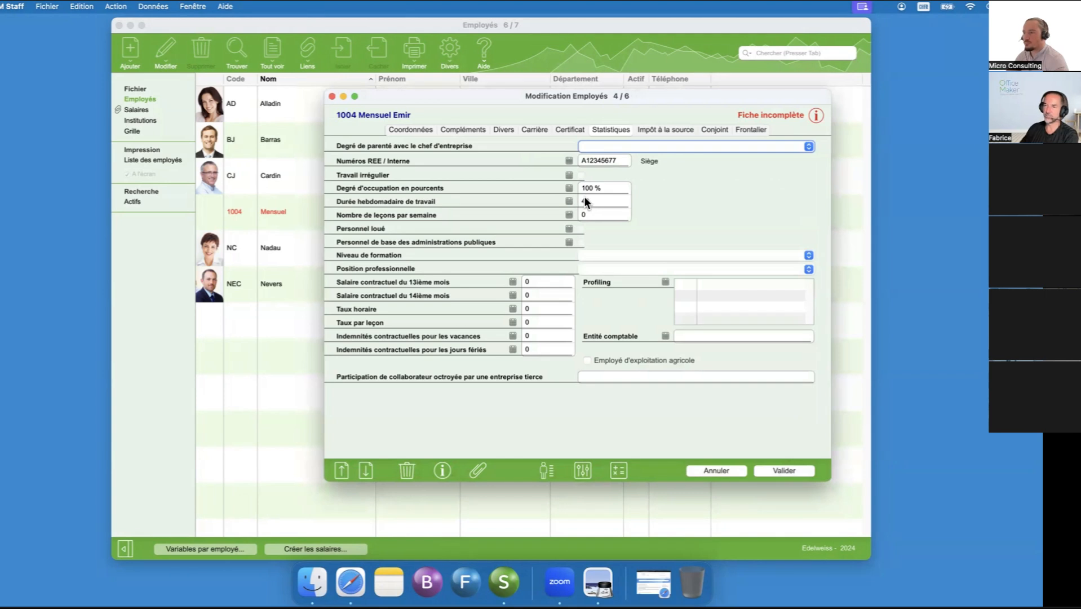
text(0)
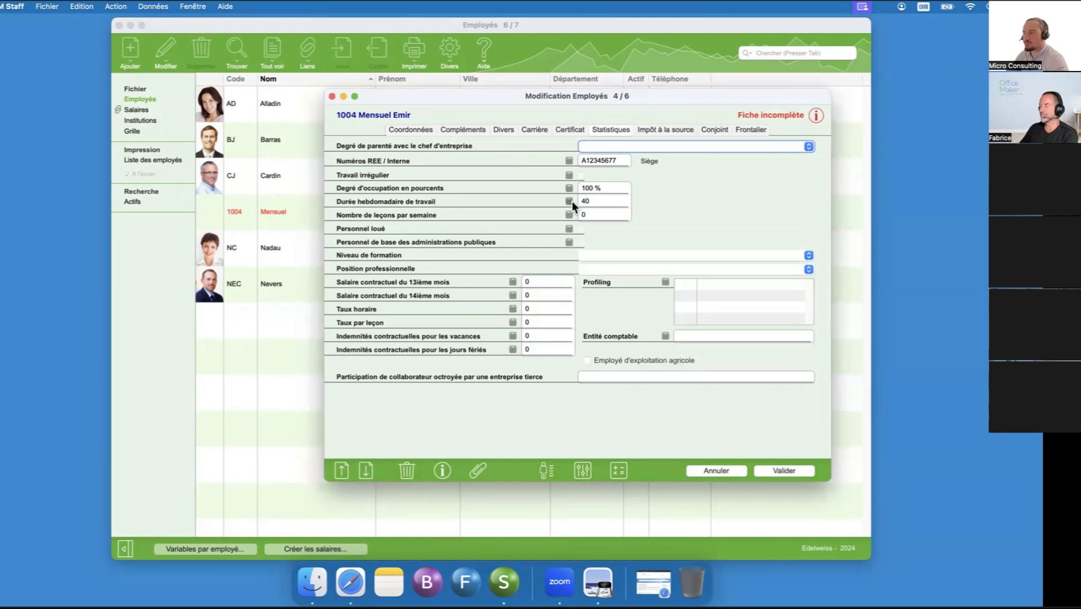
click(570, 201)
text(42.5)
key(Tab)
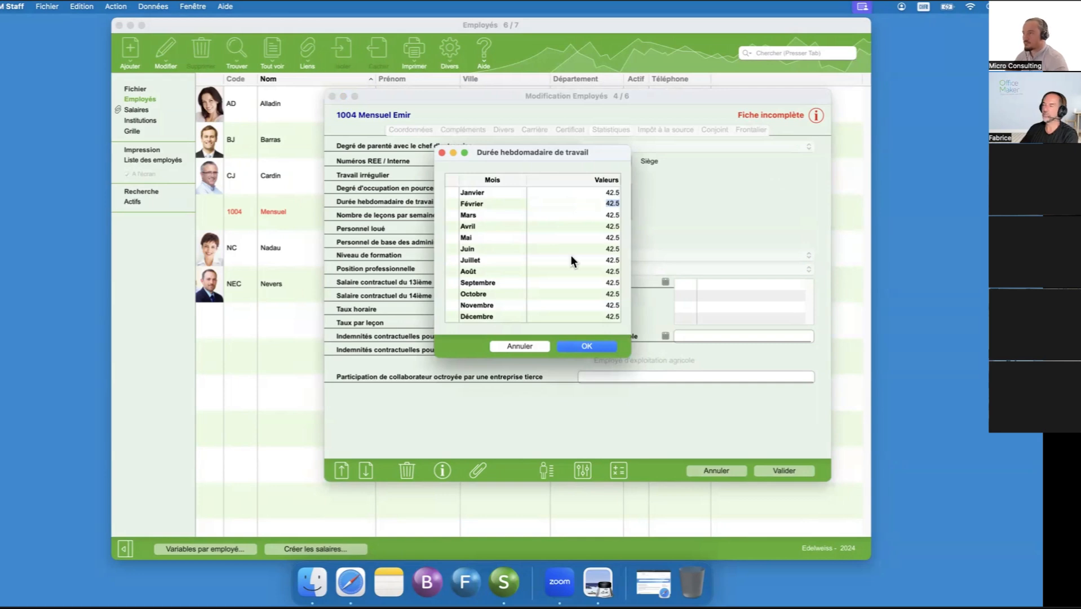
click(587, 346)
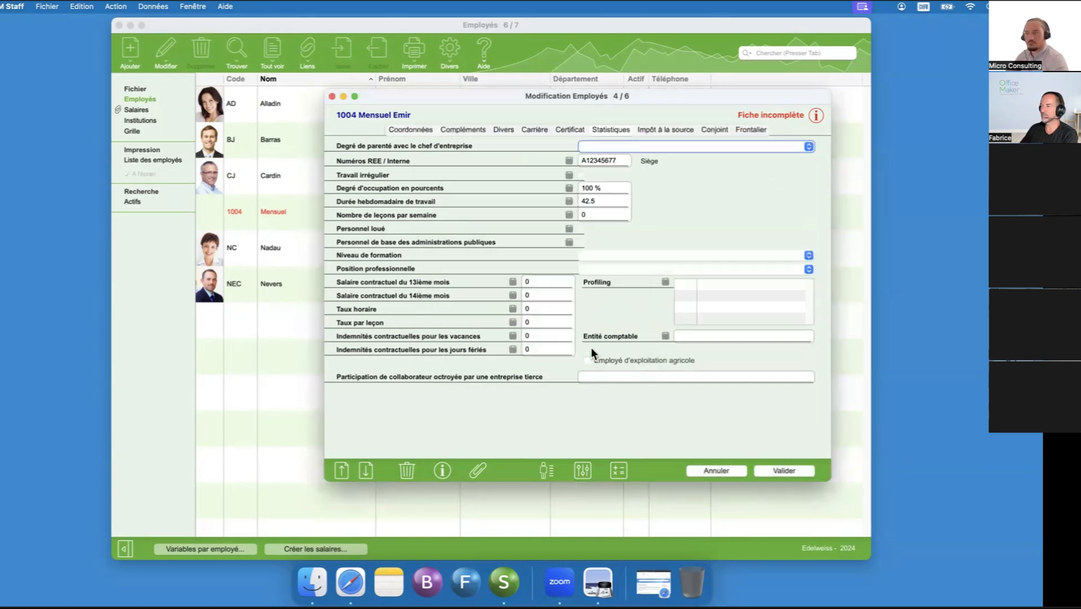
click(820, 116)
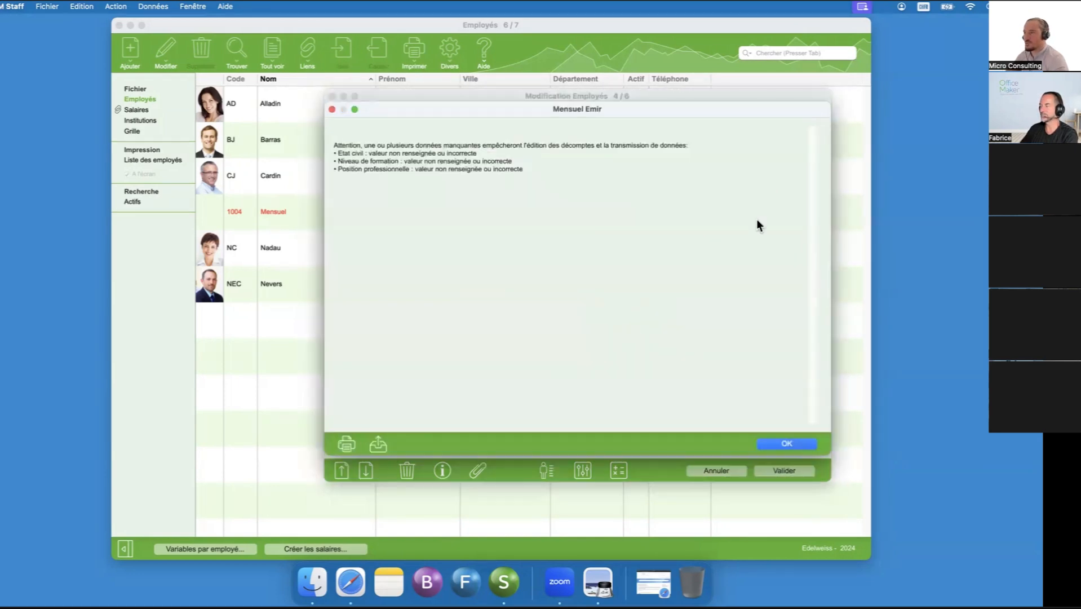
click(786, 444)
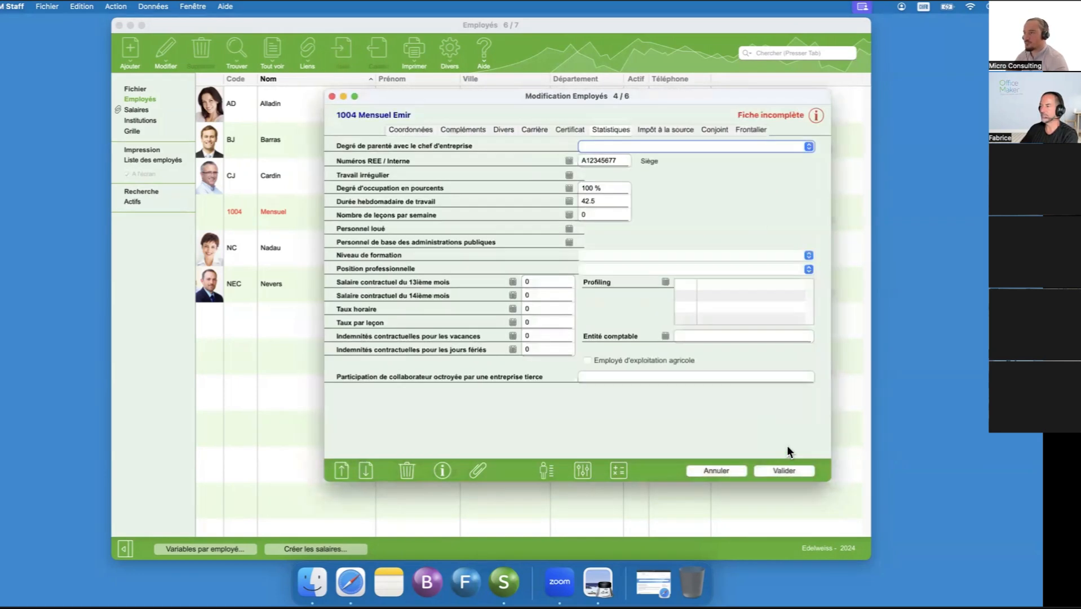
- Set the education level to Formation professionnelle achevée and the professional position to Sans fonction de cadre
click(599, 256)
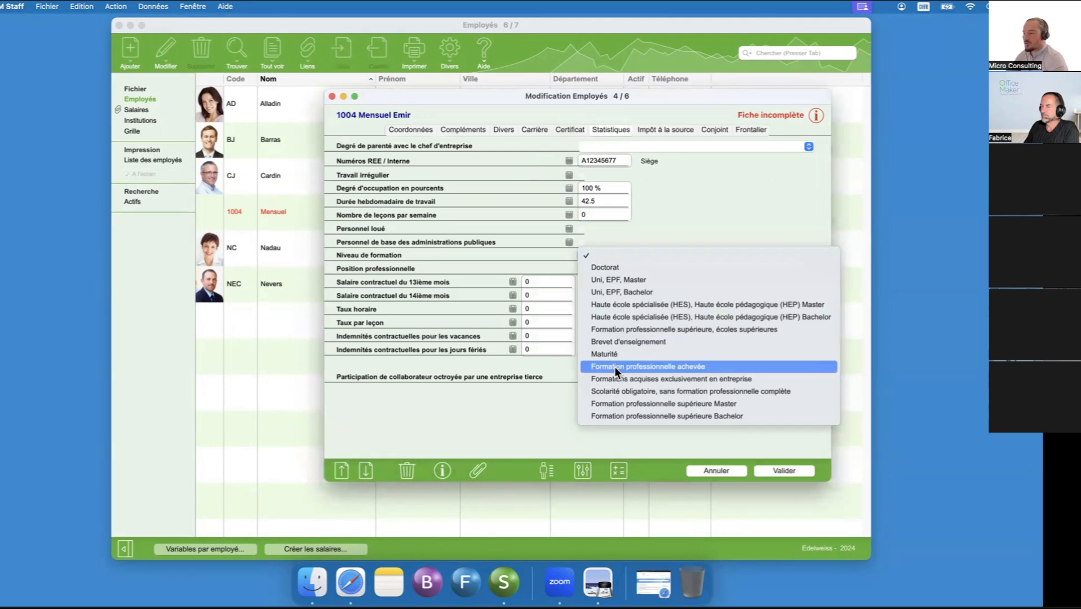
click(615, 367)
click(595, 267)
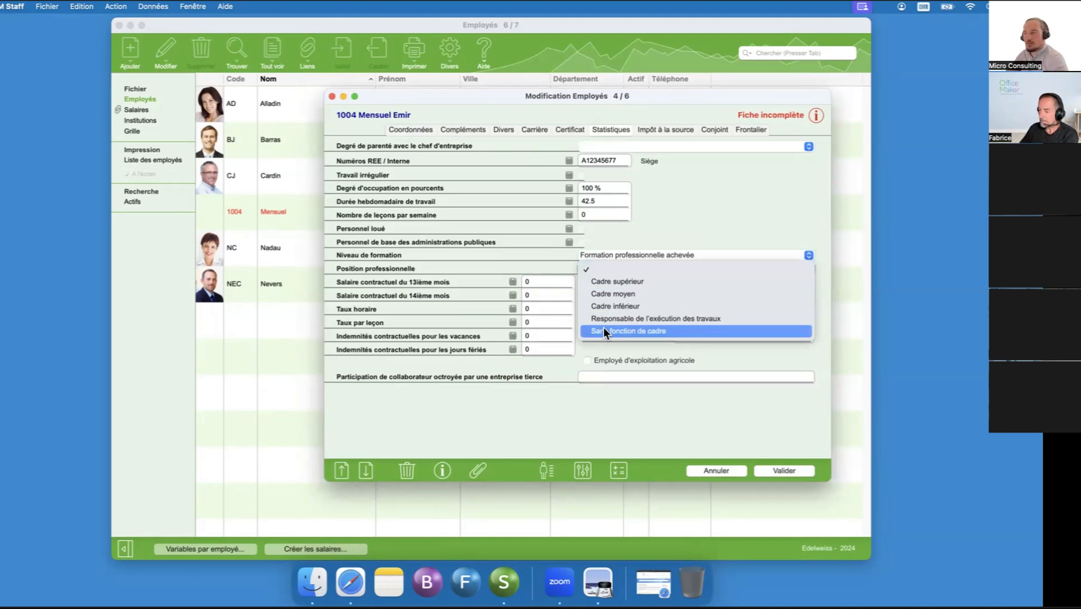
click(671, 237)
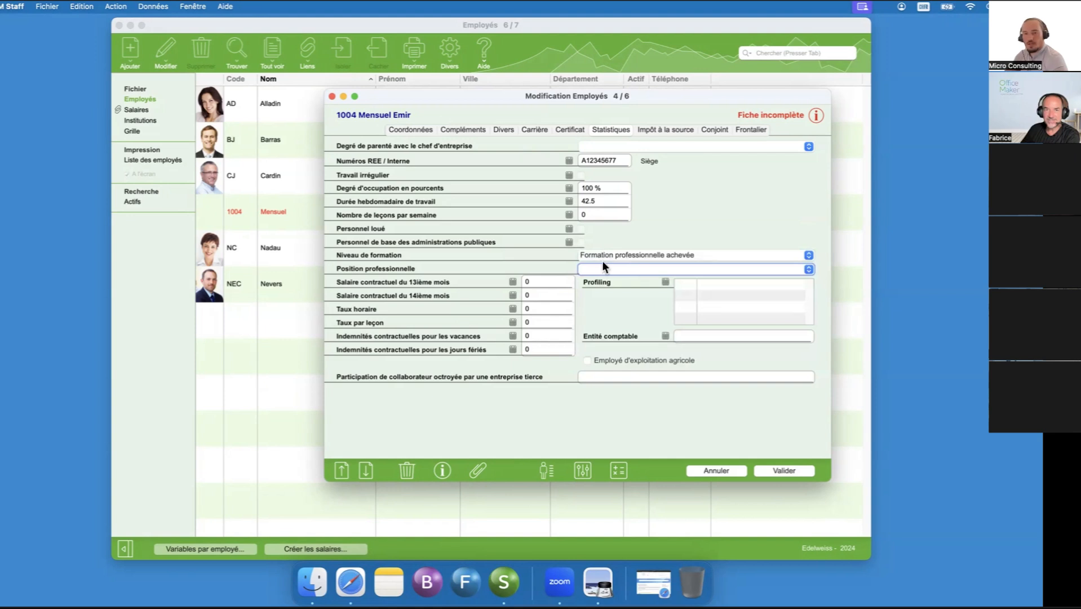
click(614, 269)
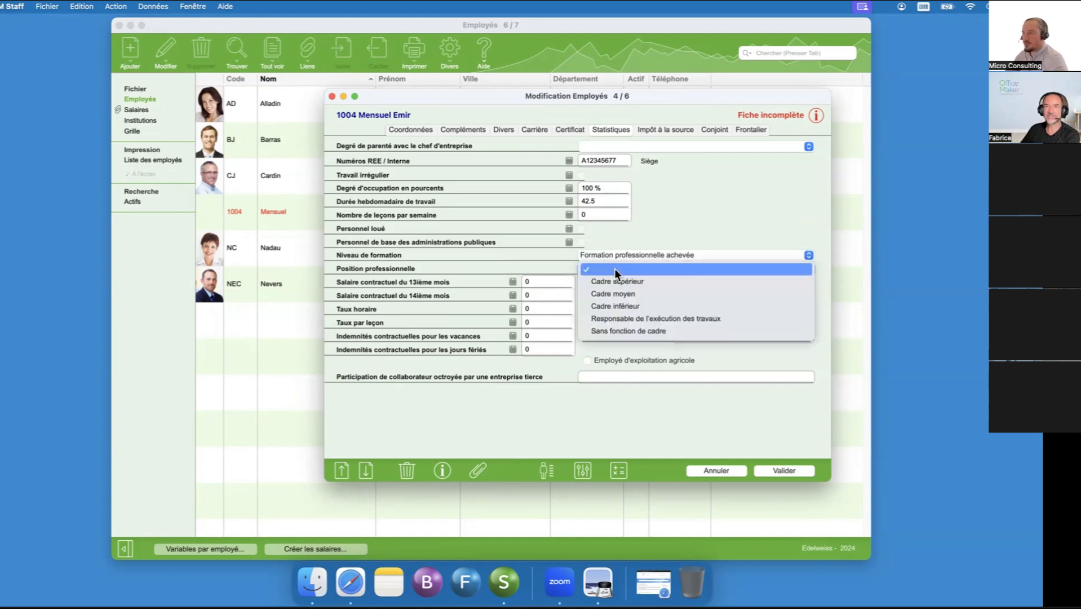
click(641, 331)
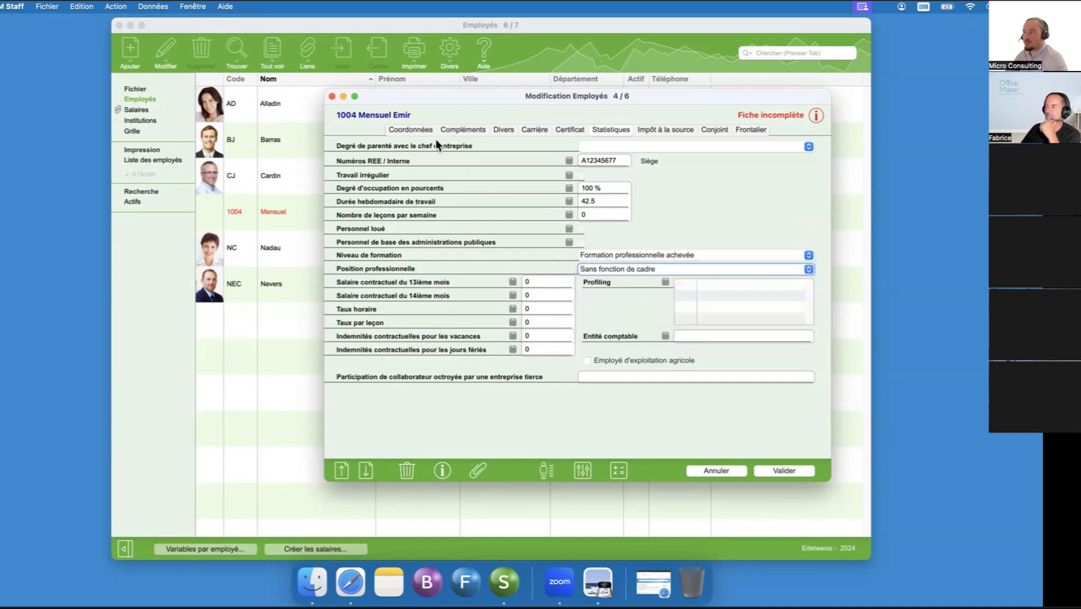
- Set the employee's marital status to Célibataire for all months in the Coordonnées data
click(400, 127)
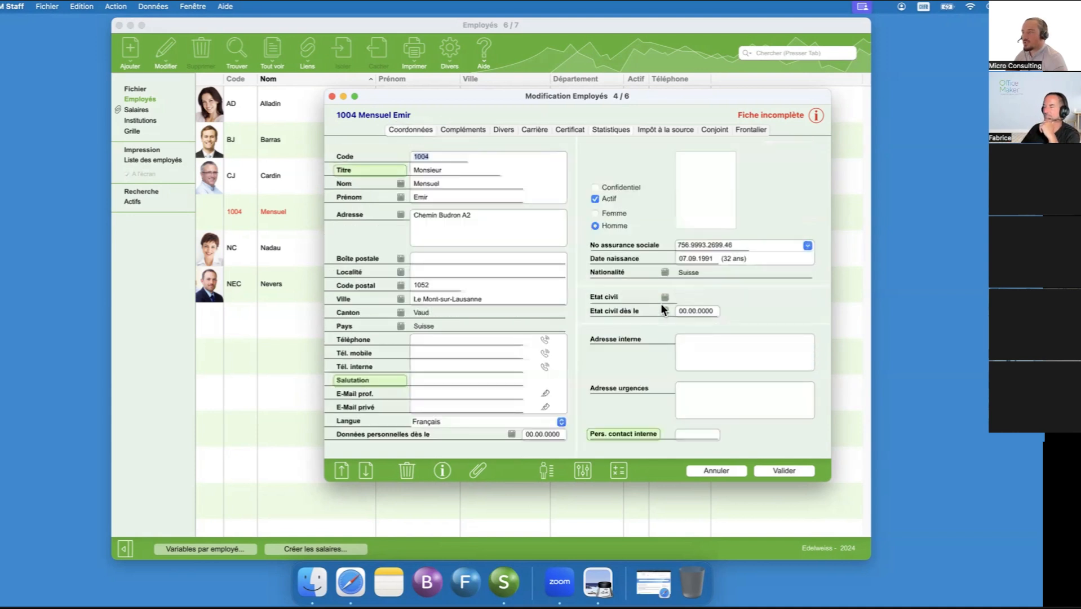
click(666, 295)
click(590, 200)
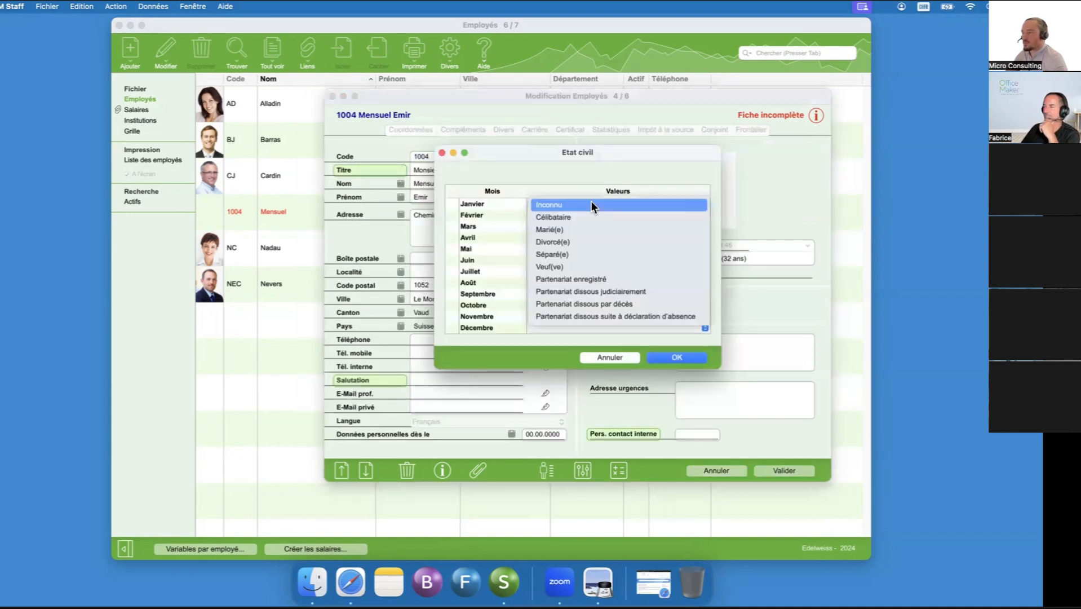
click(590, 216)
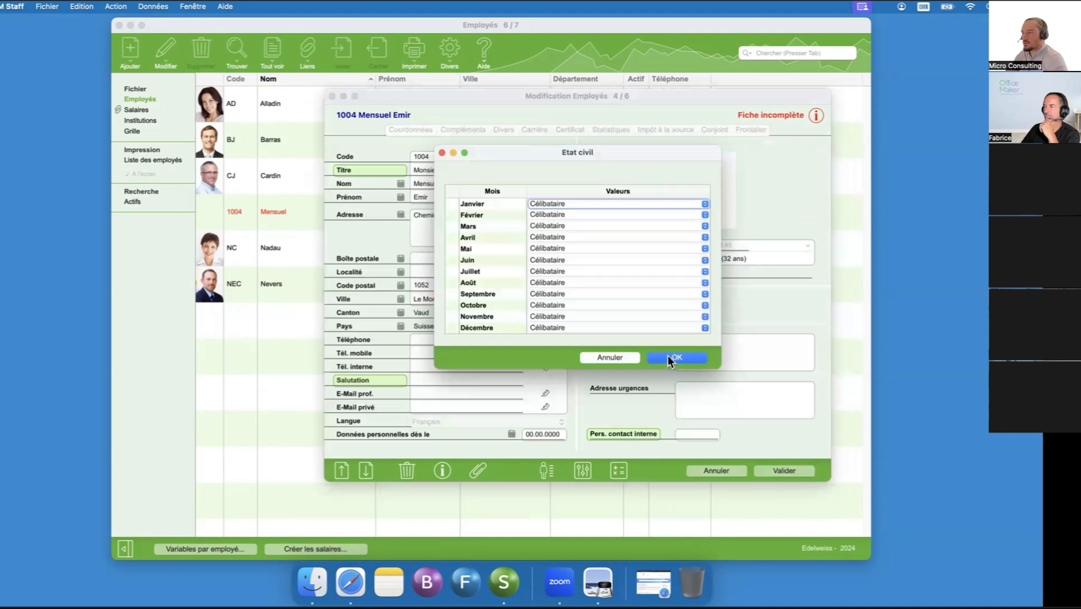
click(669, 358)
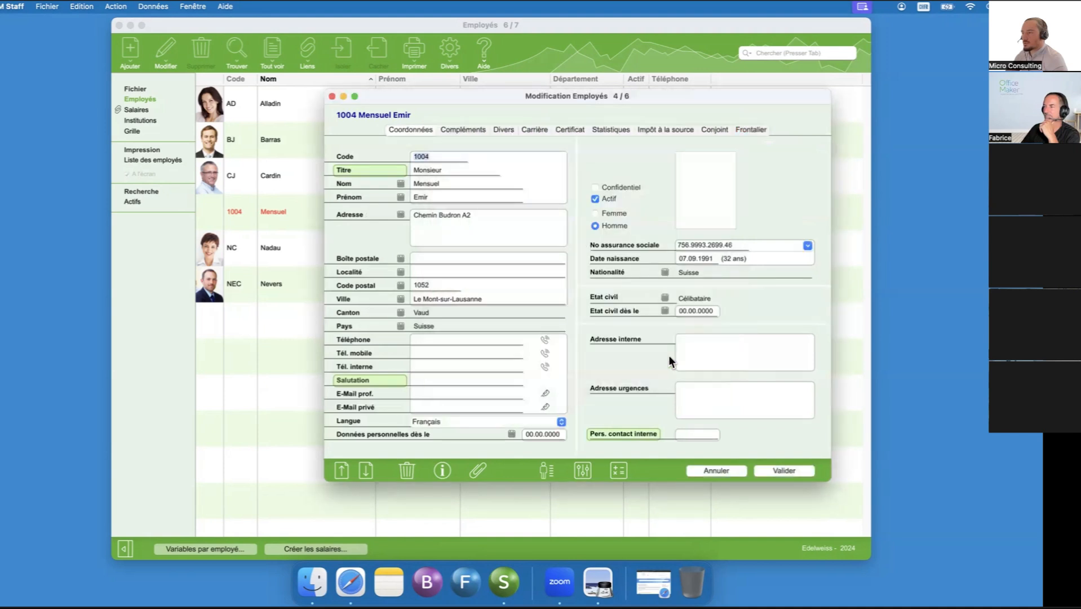
- Review the employee's Compléments, Coordonnées and Statistiques data
click(472, 129)
click(606, 131)
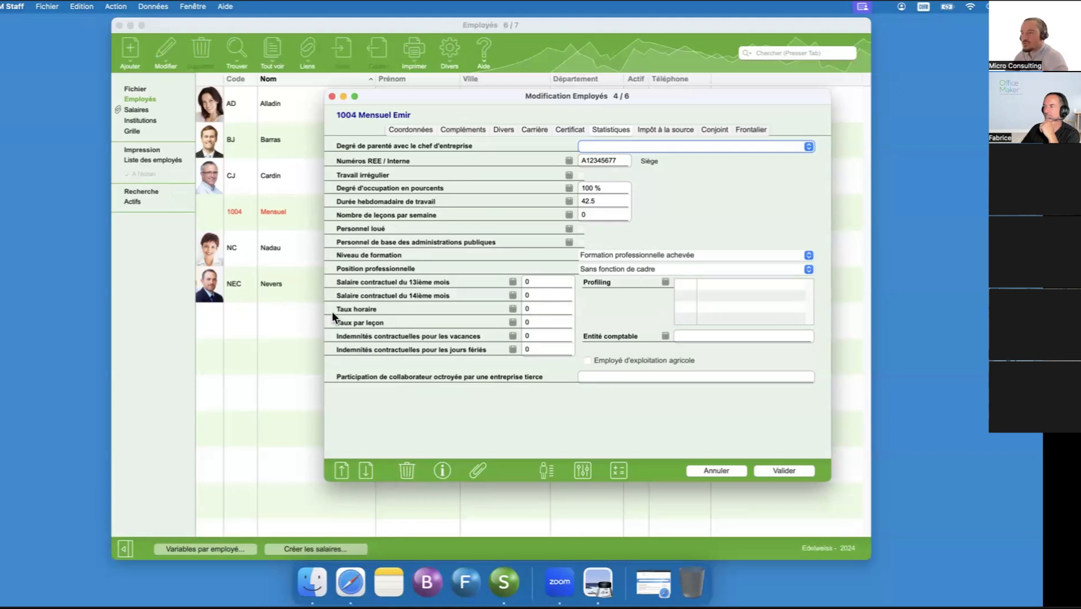
click(427, 129)
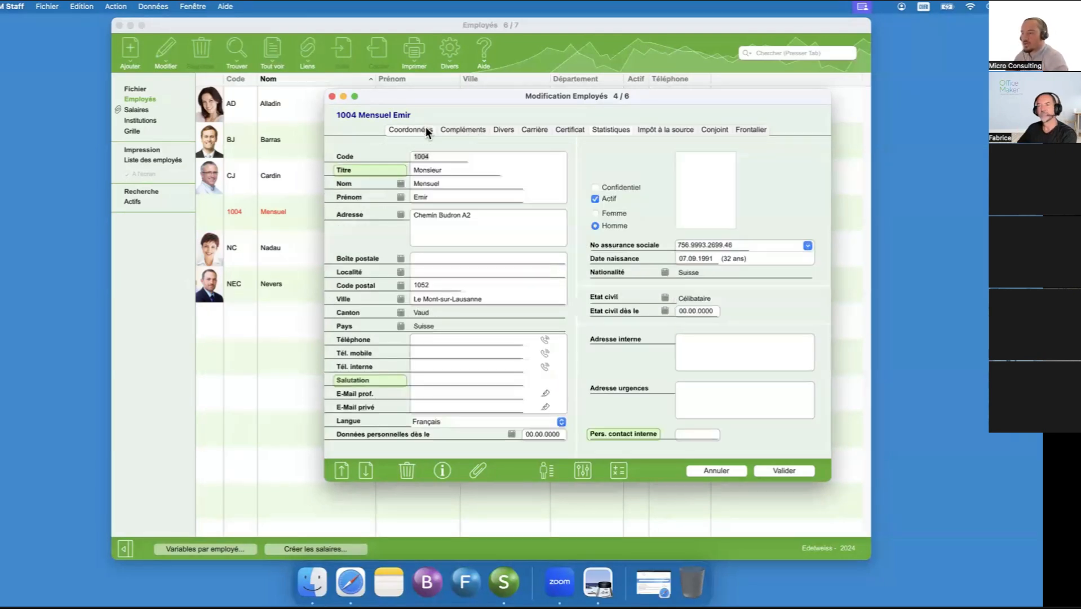
click(599, 130)
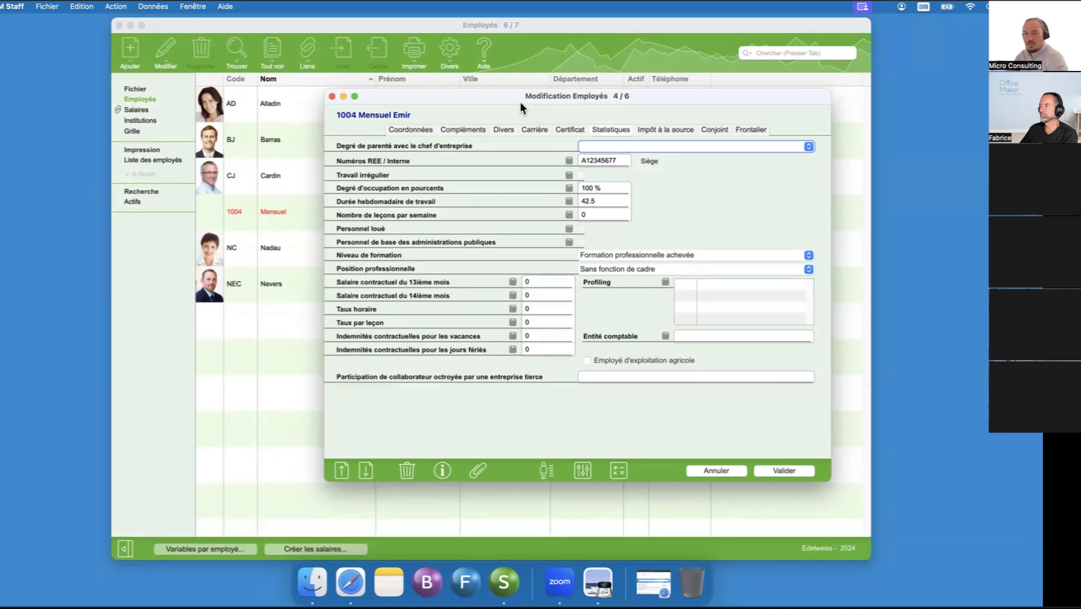
- Switch to the Nouveautés Swissdec 5 knowledge base article in Safari and open its technical note
click(653, 578)
drag(318, 33, 216, 27)
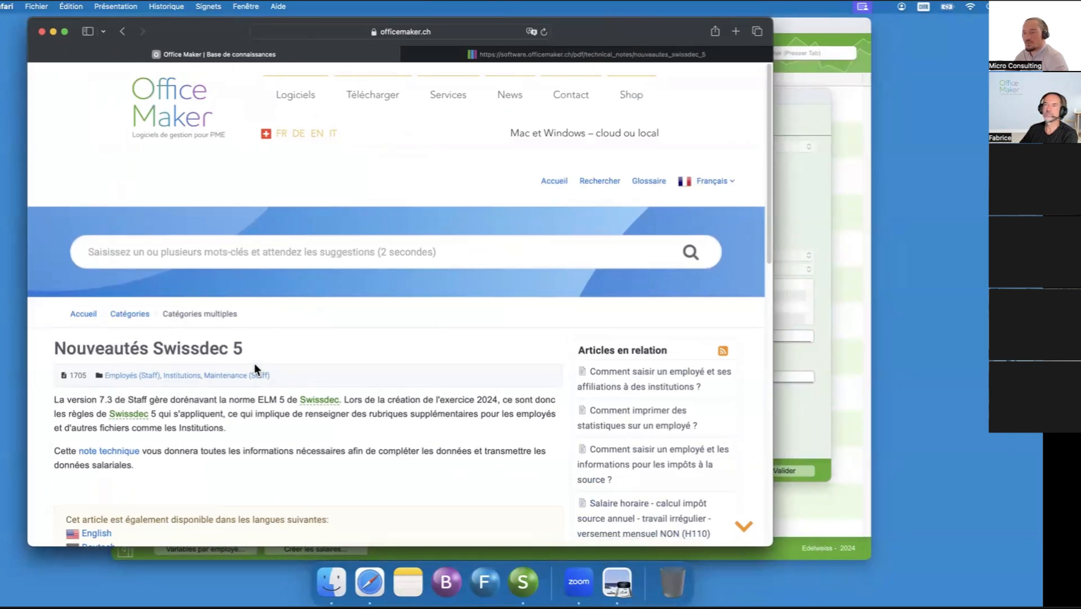
click(627, 588)
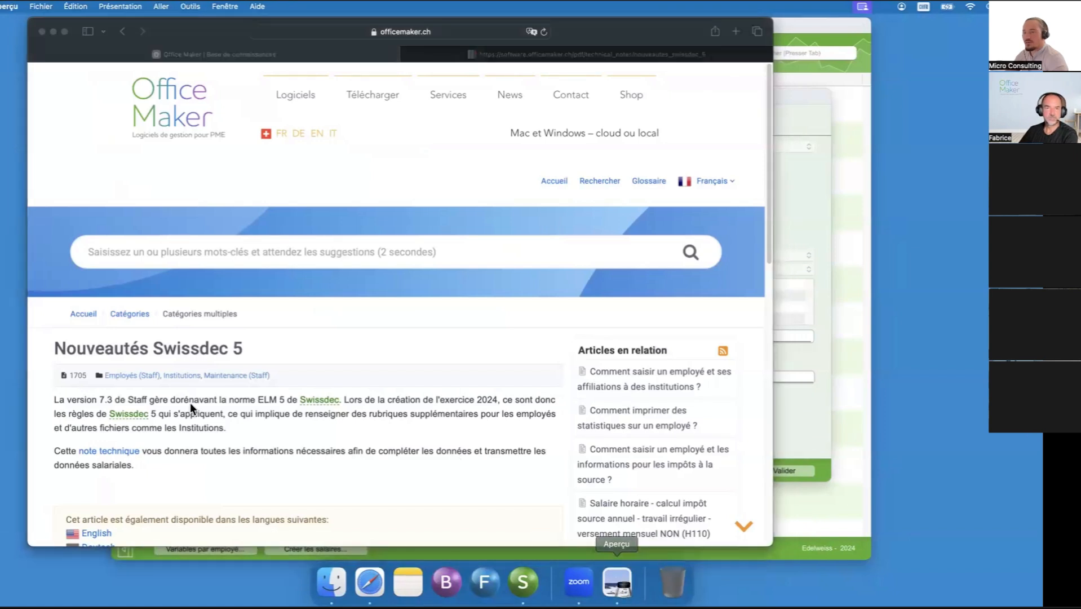
click(309, 404)
mouse_move(312, 403)
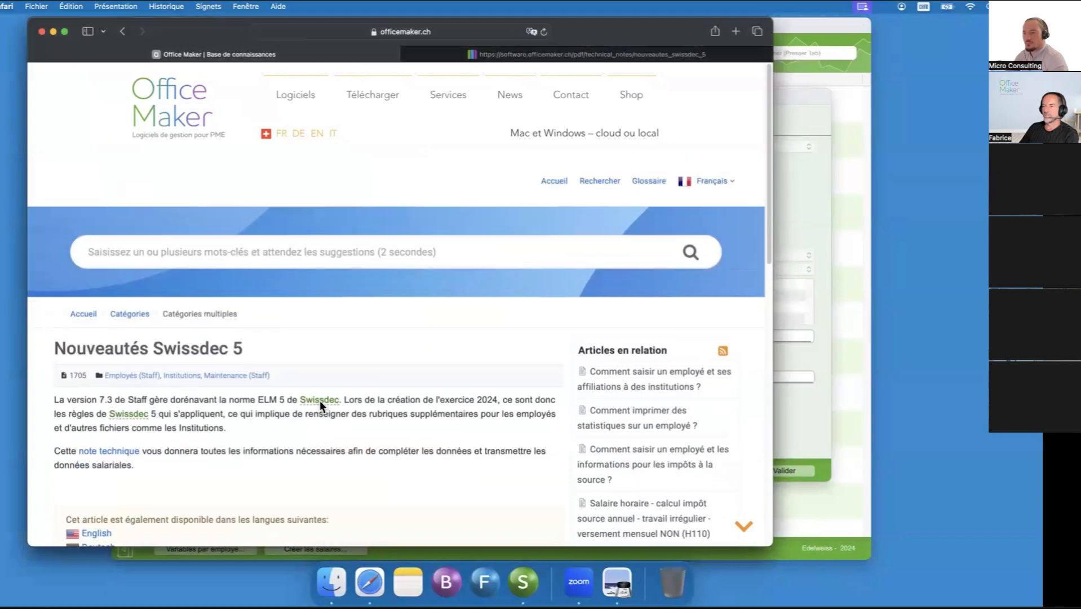
click(111, 451)
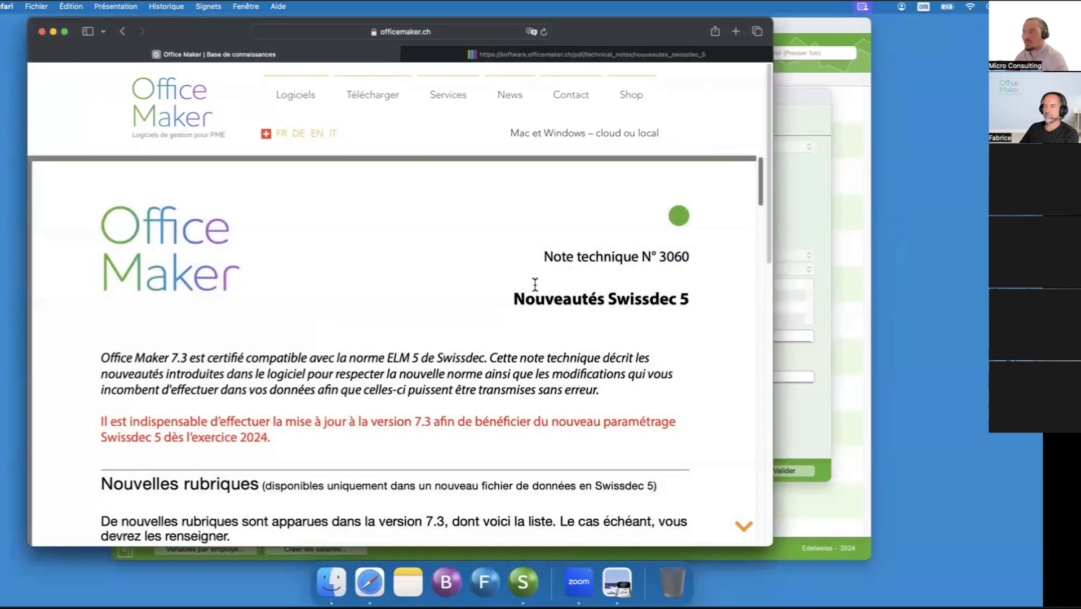
- Examine the technical note's descriptions of the new employee fields for the Coordonnées, Compléments and Certificat data
drag(760, 181, 736, 344)
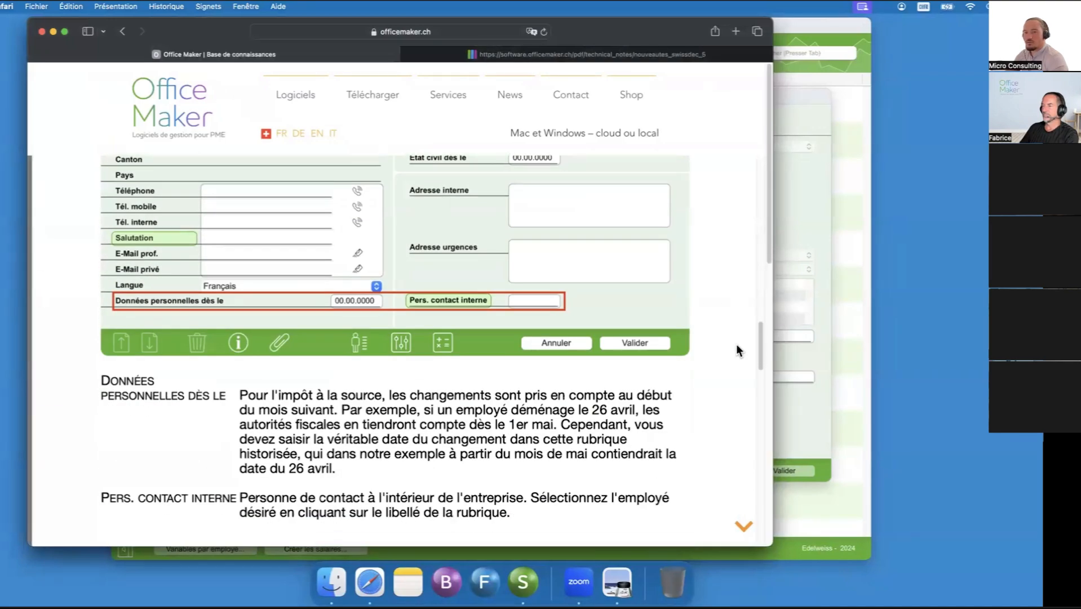
scroll(736, 344, down, 3)
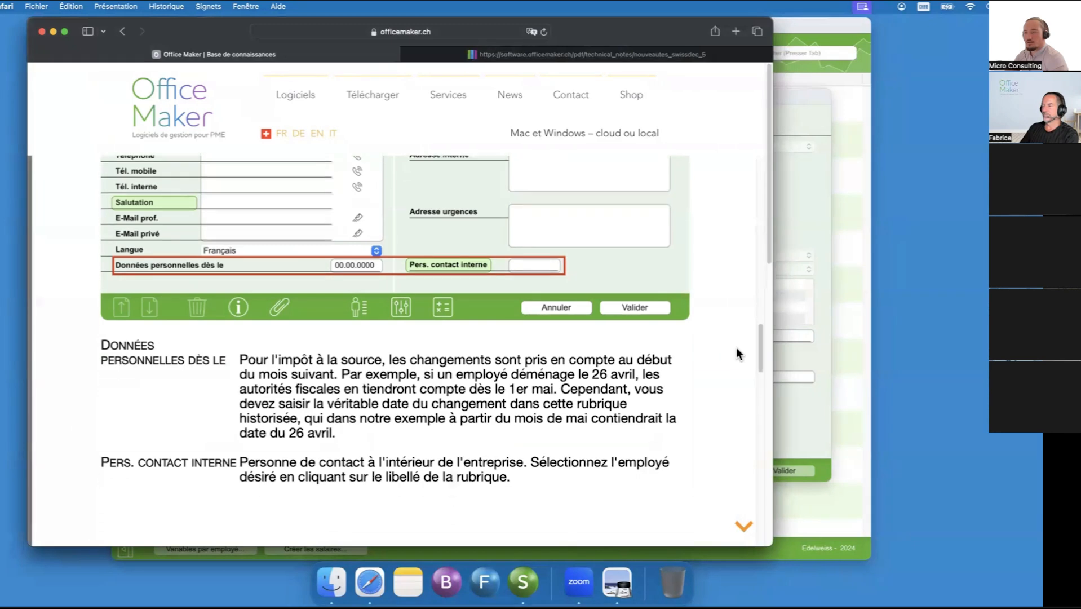
scroll(735, 348, down, 10)
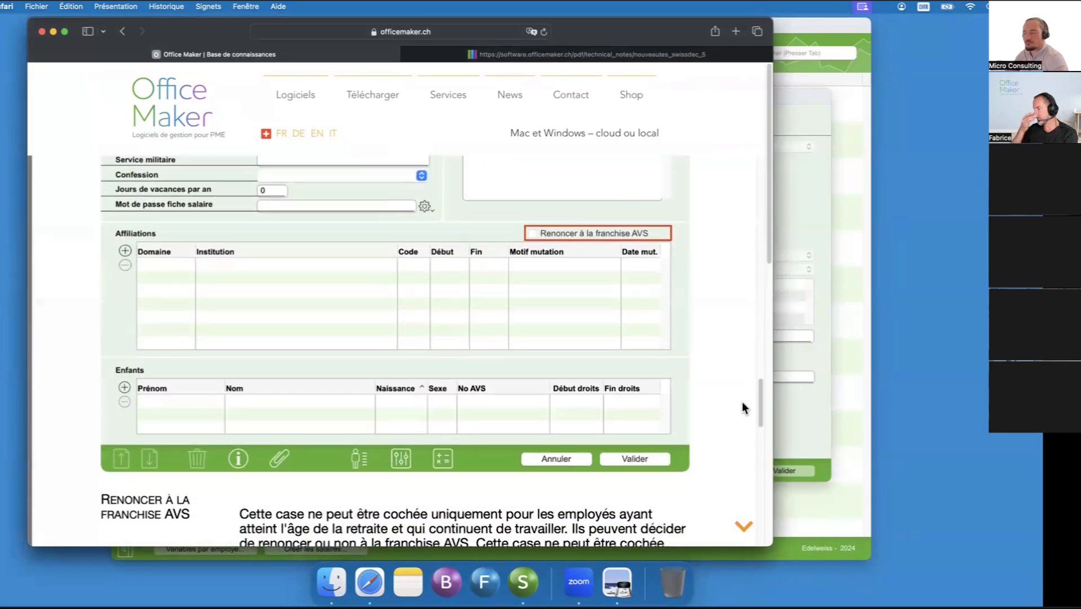
scroll(742, 401, down, 3)
scroll(738, 406, up, 2)
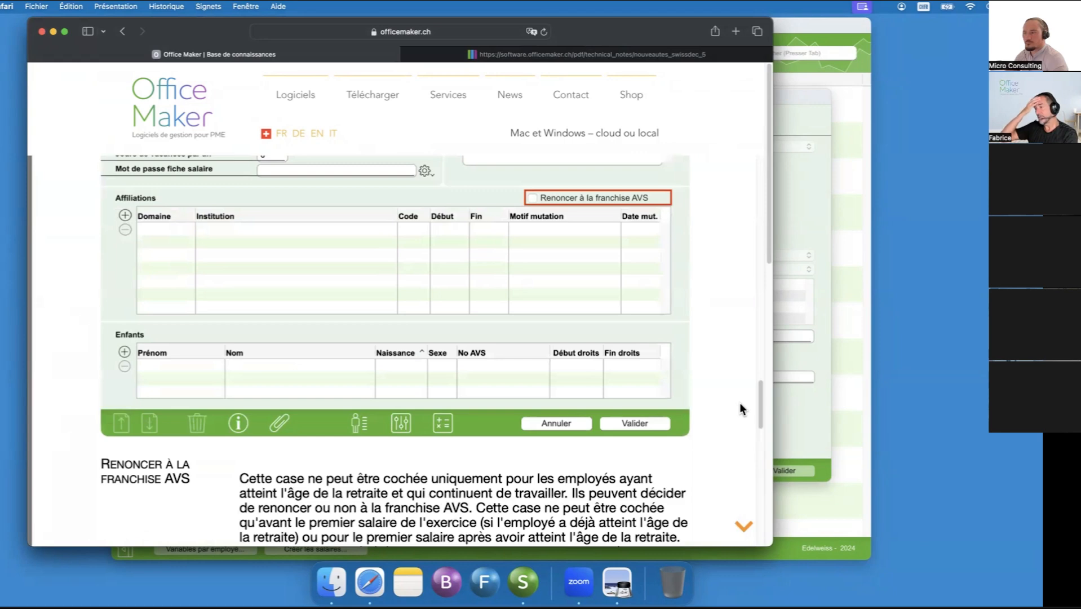
scroll(738, 408, down, 10)
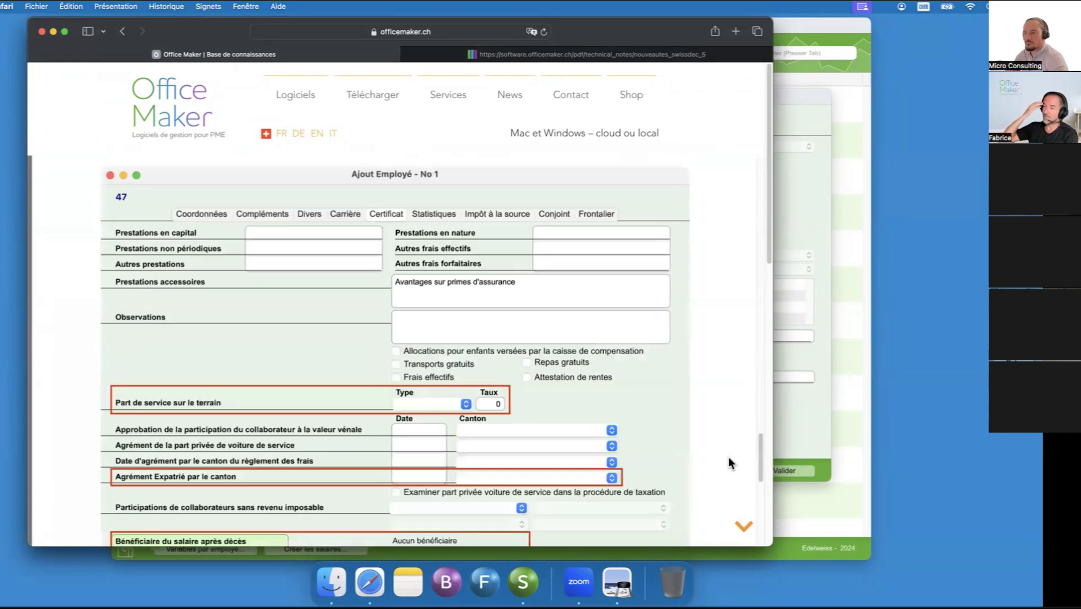
scroll(726, 470, up, 2)
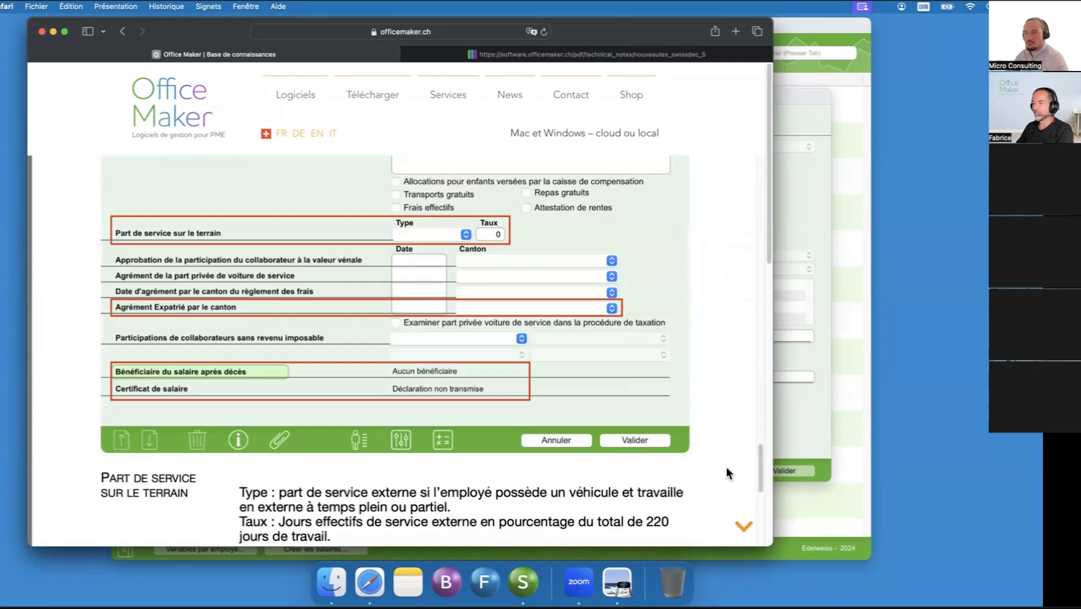
- Read the technical note's section on the new Statistiques fields, including the contractual 13th and 14th month salary
scroll(726, 468, down, 10)
scroll(727, 498, down, 5)
scroll(738, 491, up, 10)
scroll(741, 496, down, 20)
scroll(732, 532, down, 3)
right_click(730, 533)
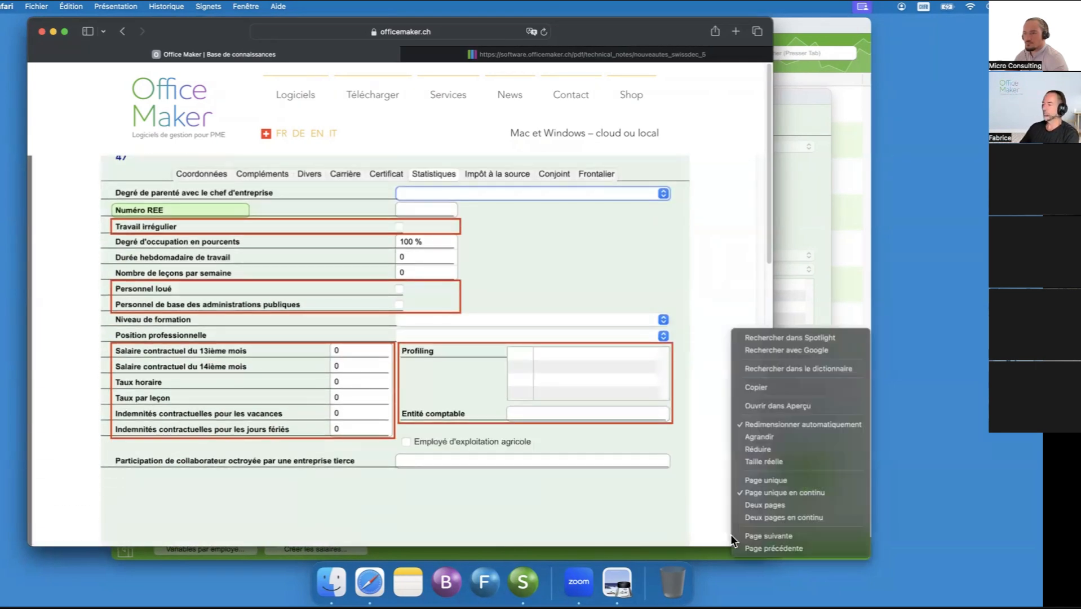
click(585, 445)
scroll(586, 444, down, 1)
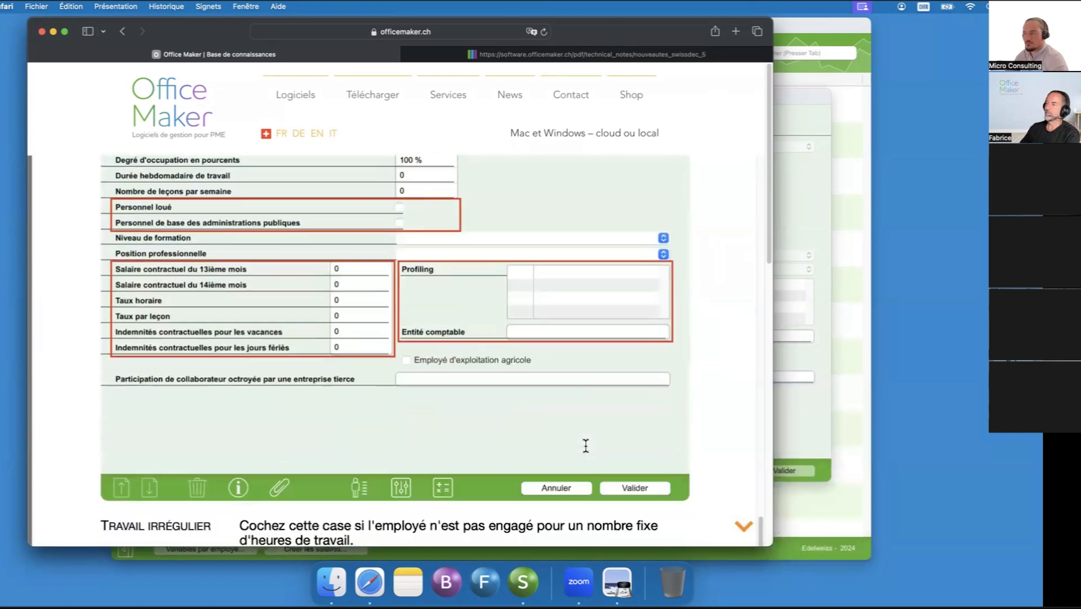
scroll(586, 439, down, 5)
scroll(586, 439, down, 10)
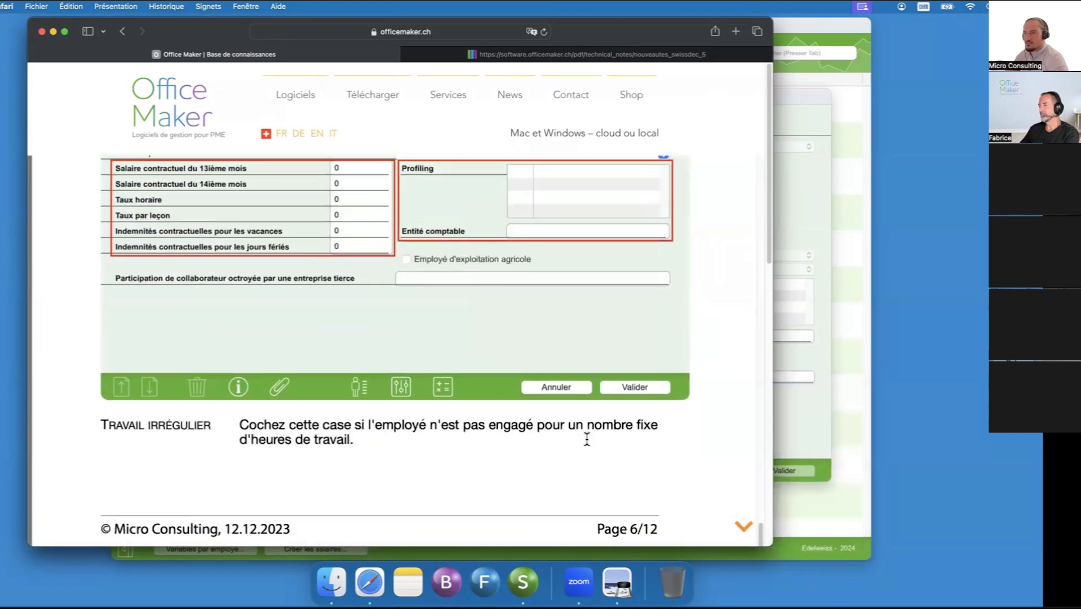
scroll(587, 439, down, 3)
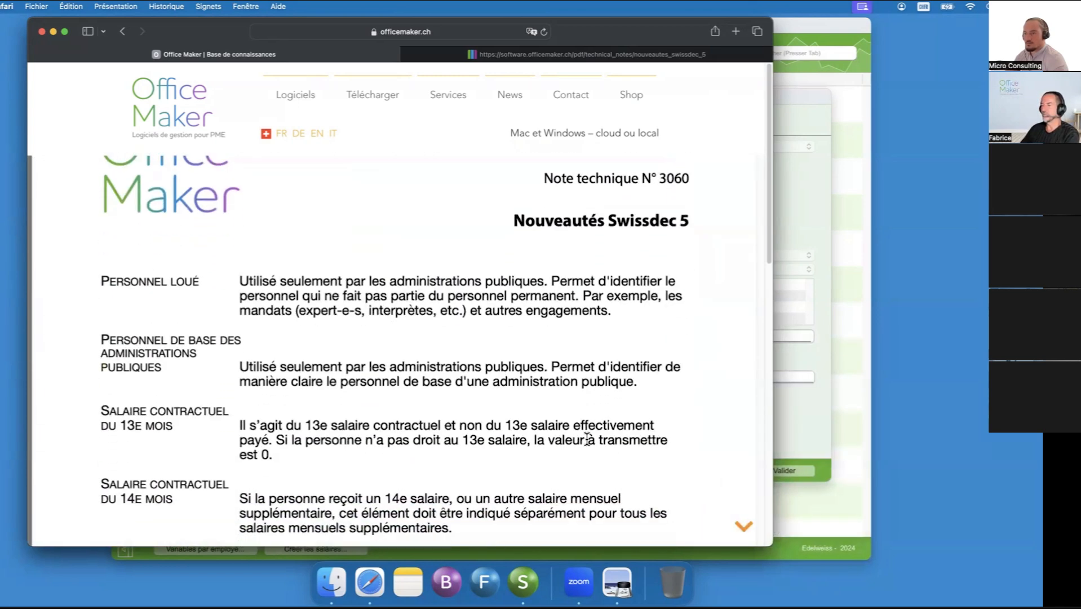
scroll(457, 301, down, 4)
scroll(248, 299, down, 1)
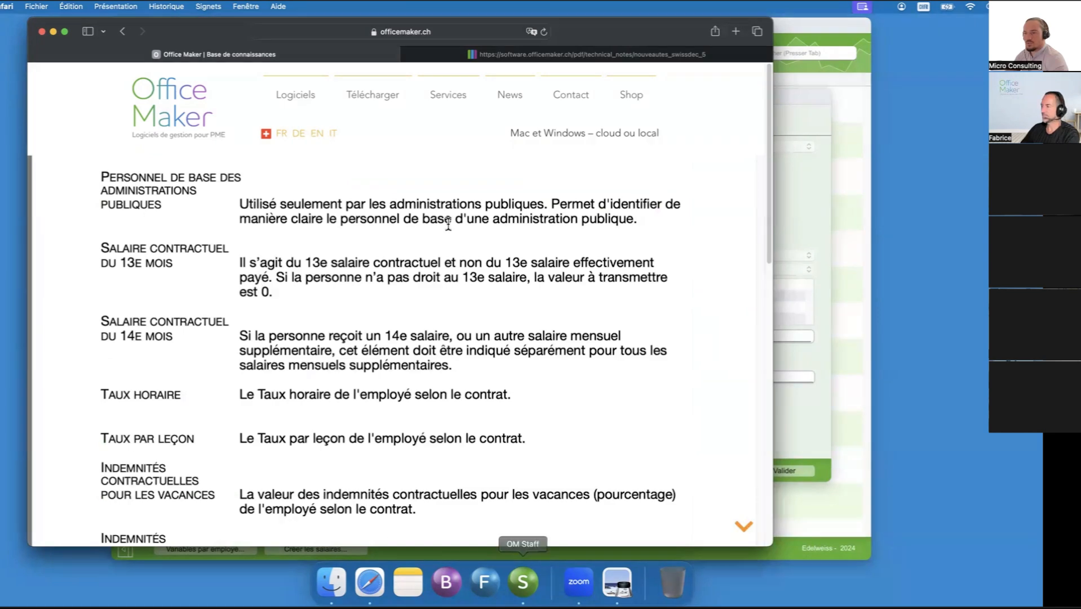
scroll(769, 193, up, 5)
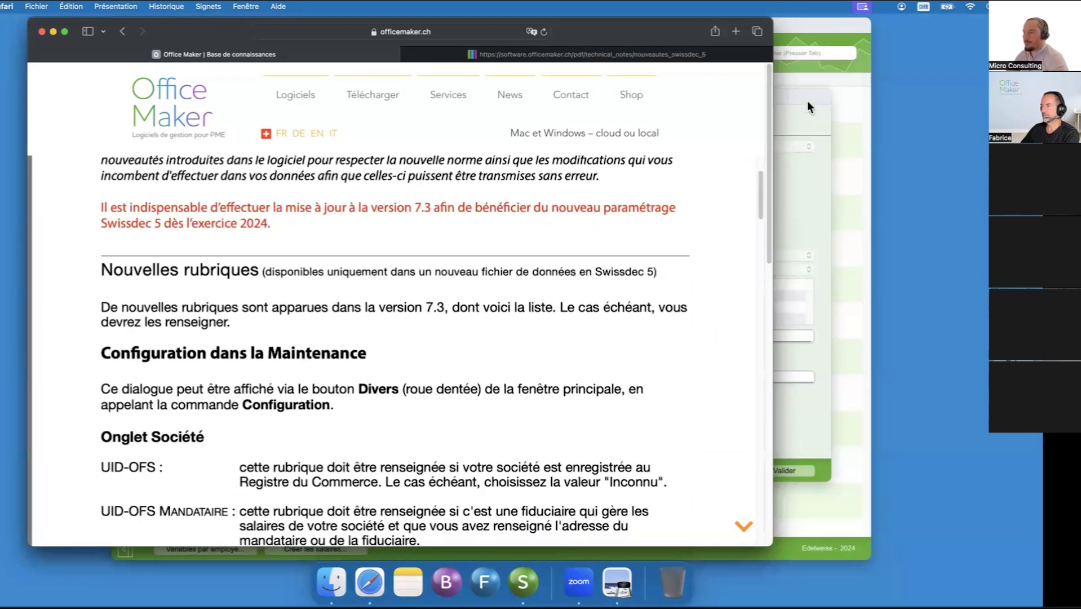
- Put the browser window away, save the new employee's record in OM Staff and reopen it for modification
click(53, 31)
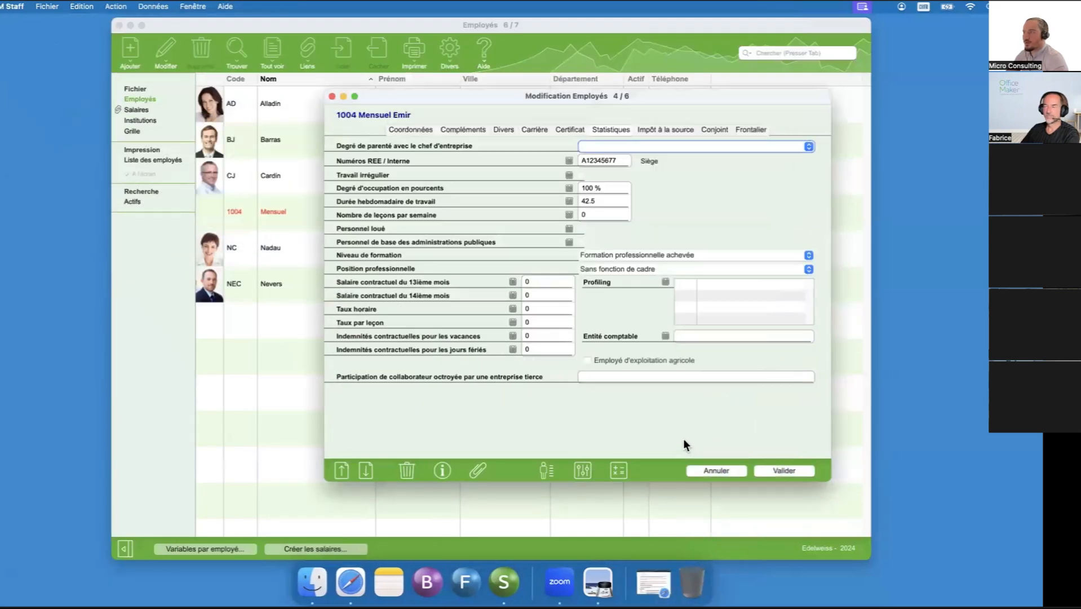
click(786, 469)
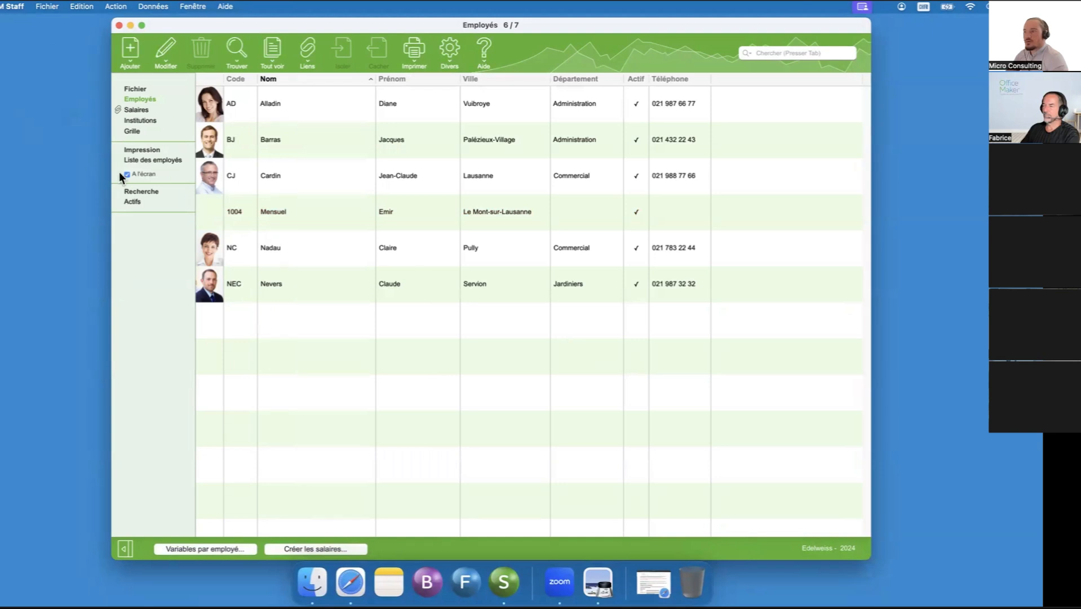
click(511, 209)
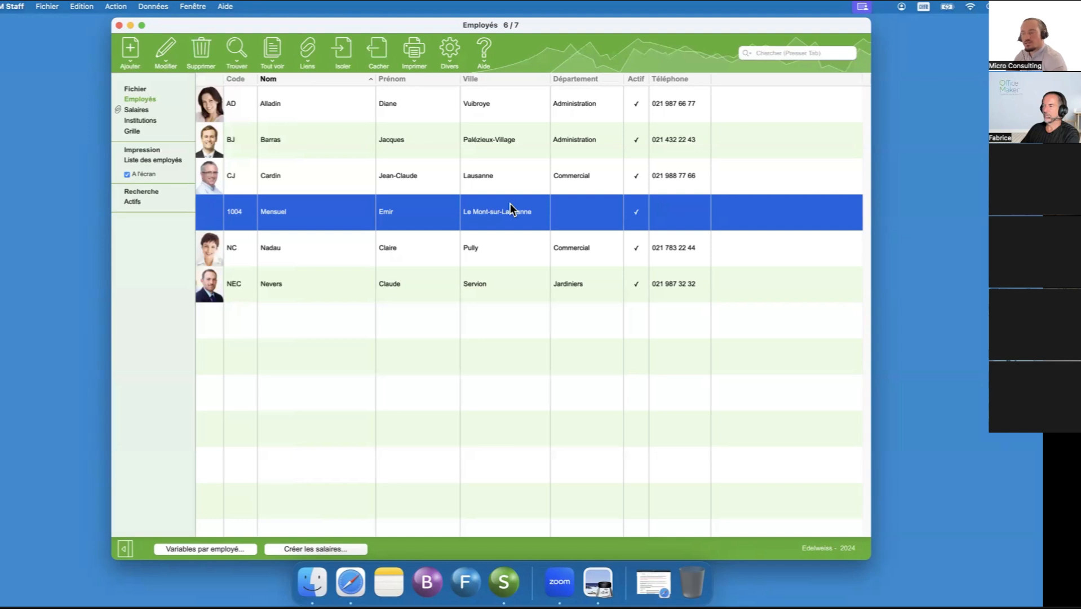
right_click(485, 211)
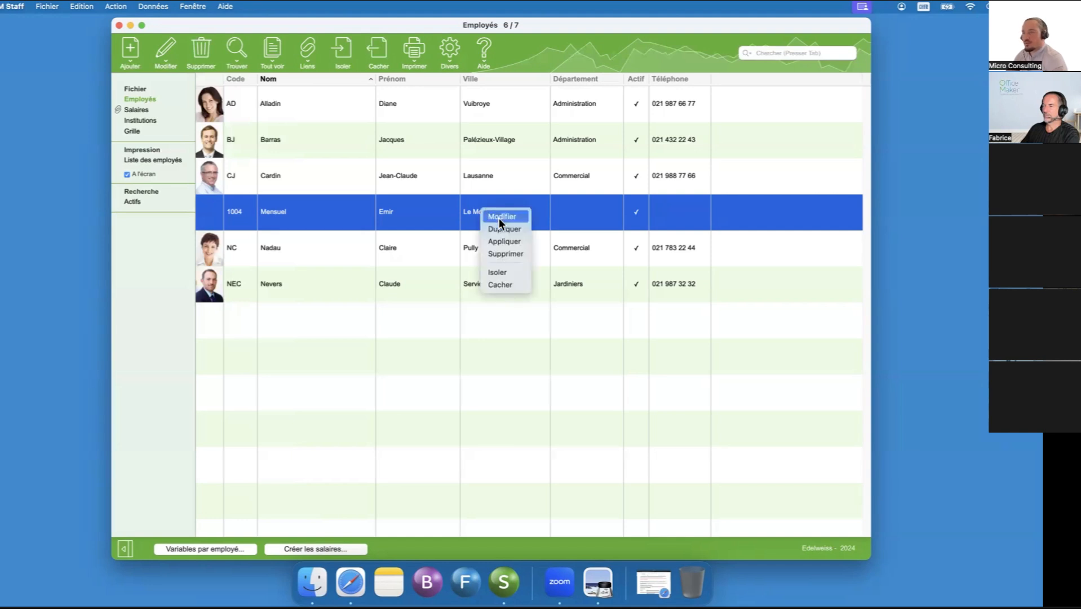
click(498, 218)
drag(663, 29, 472, 80)
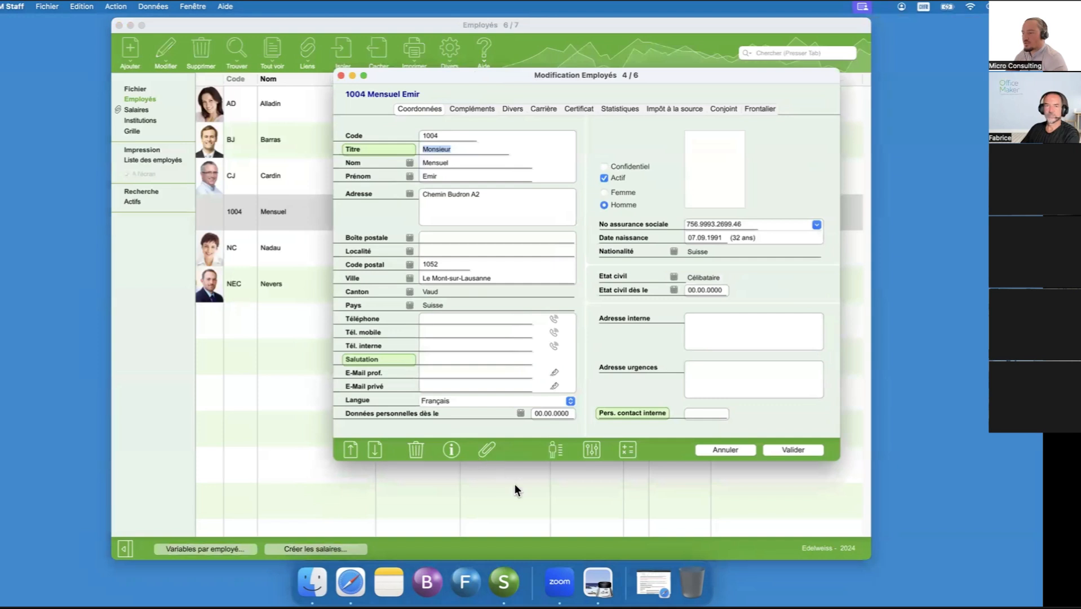
- In the employee's assemblage, choose Salaire mensuel as the main set and list all its salary types
click(555, 451)
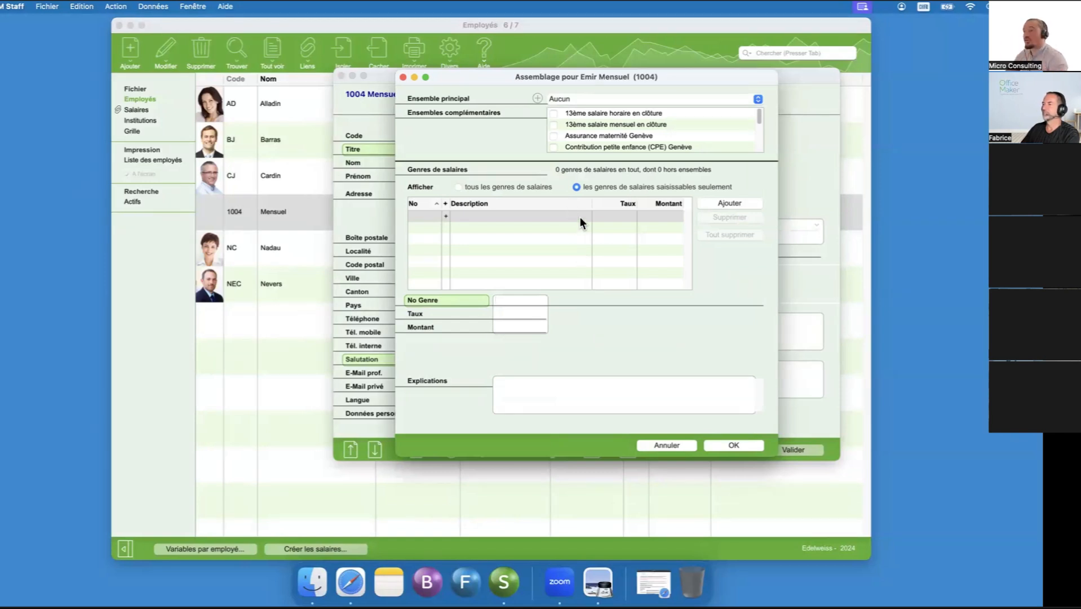
click(647, 98)
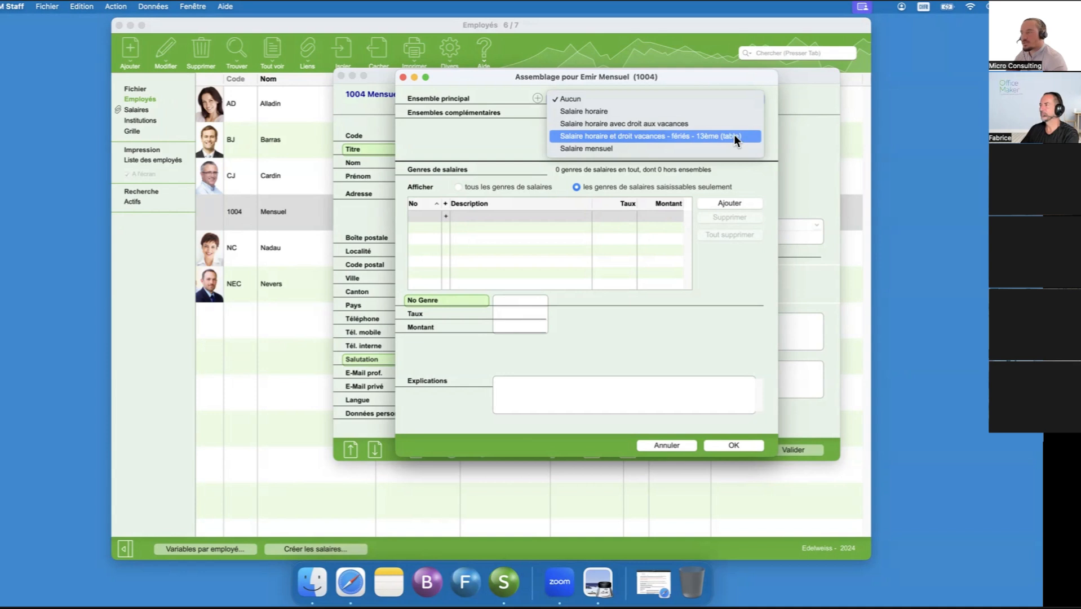
click(600, 149)
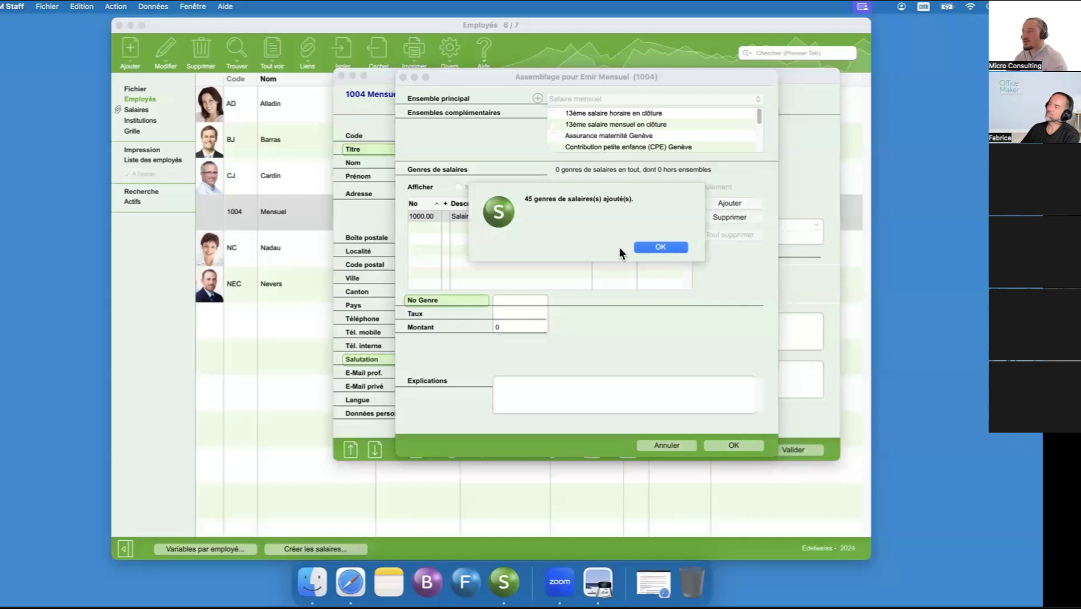
click(664, 249)
click(547, 218)
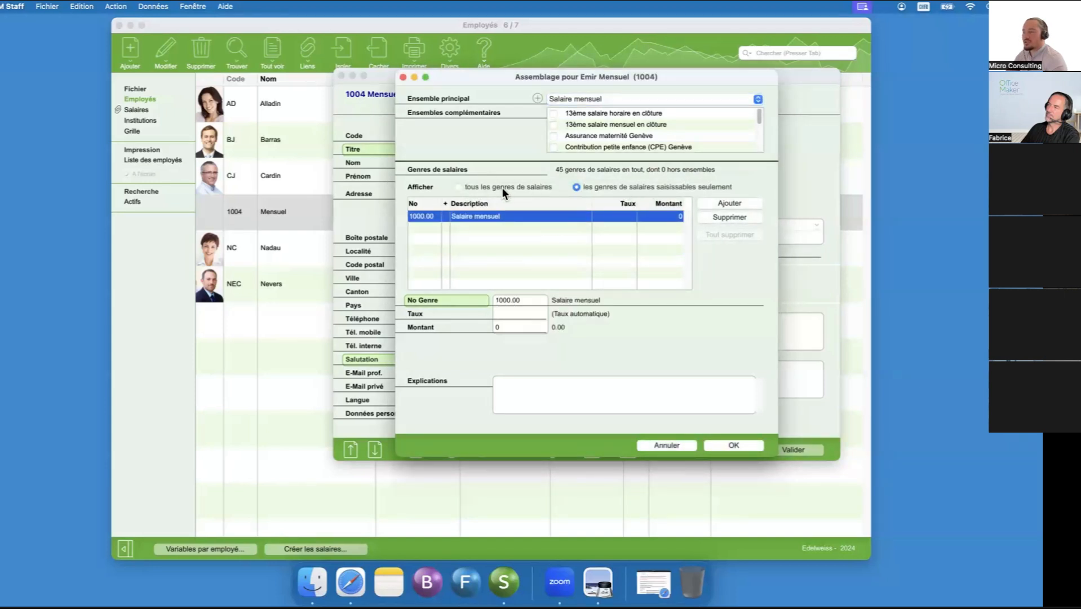
click(459, 187)
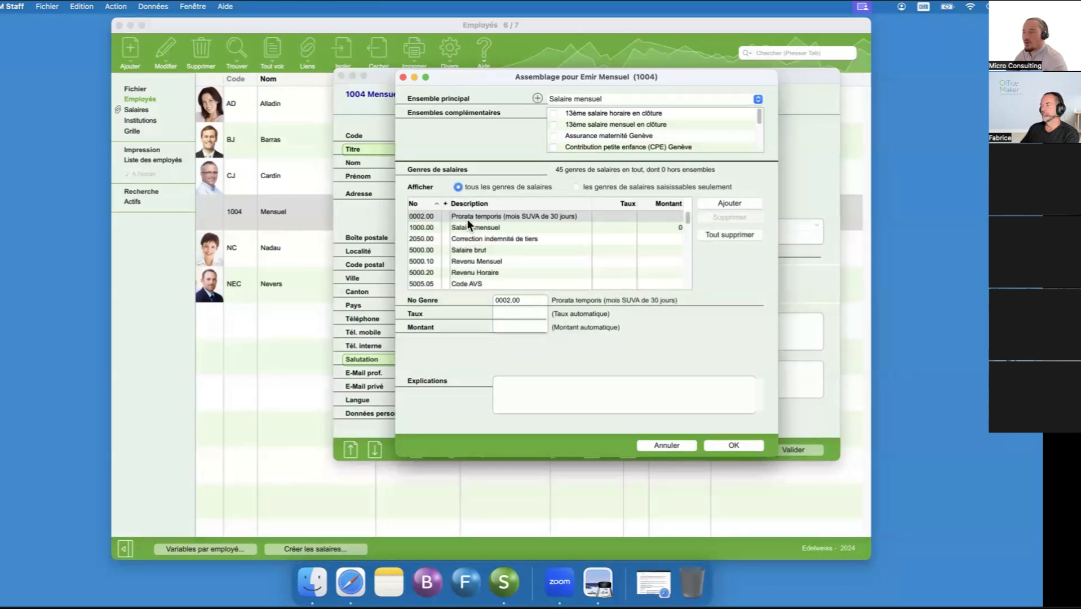
drag(688, 214, 691, 209)
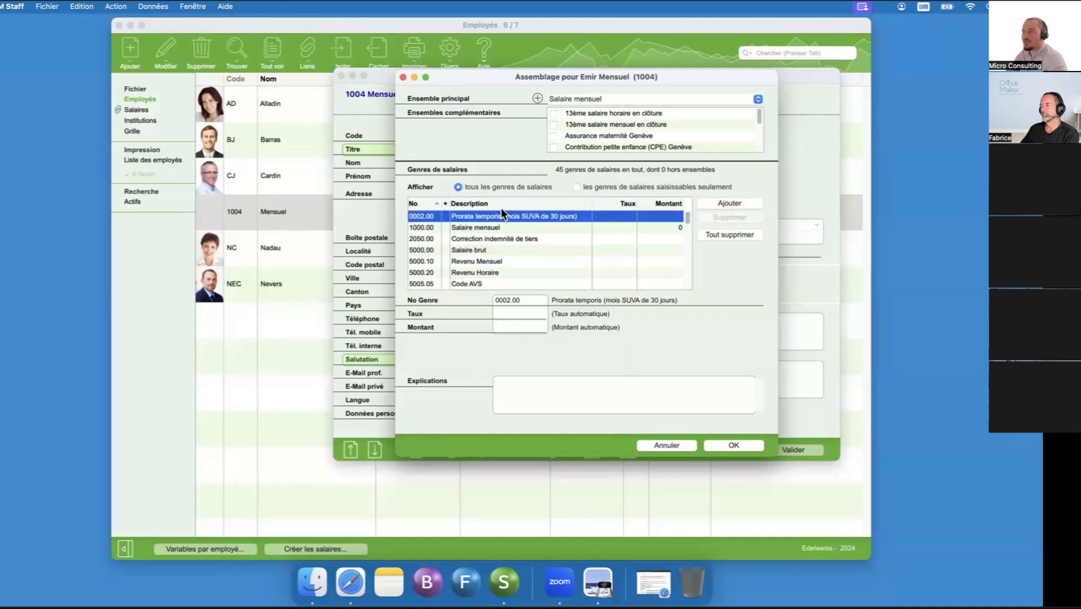
- Open the Salaire mensuel set from the Ensembles data and examine its salary types
click(128, 306)
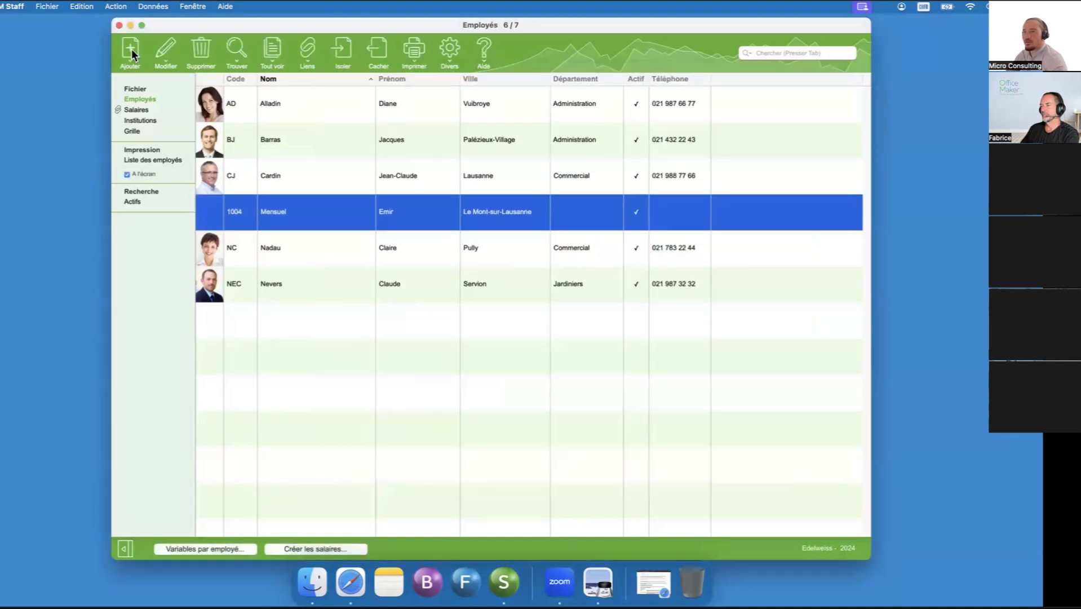
click(146, 6)
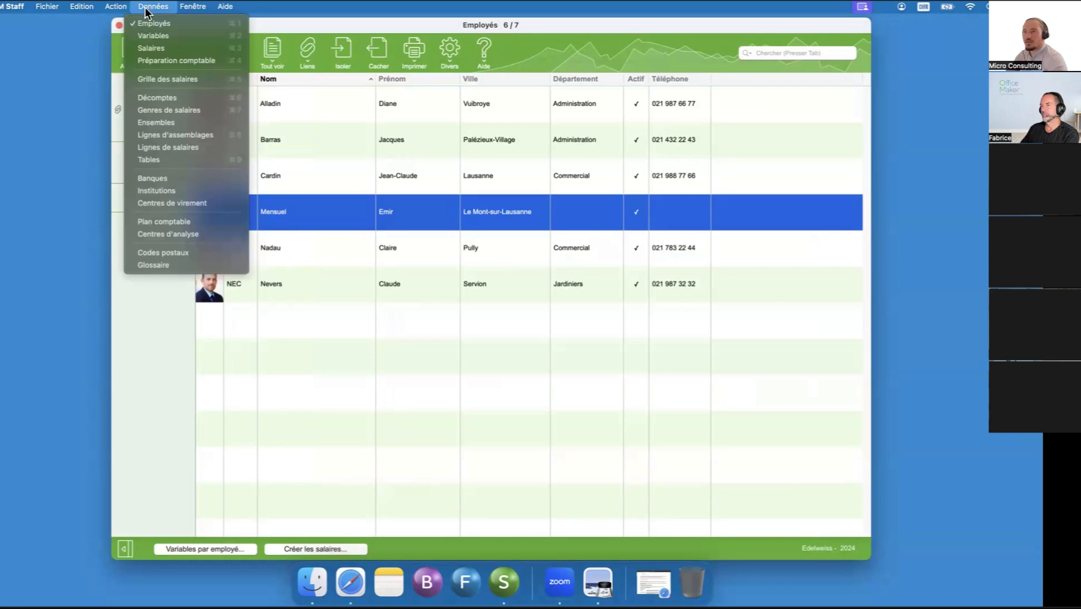
click(157, 118)
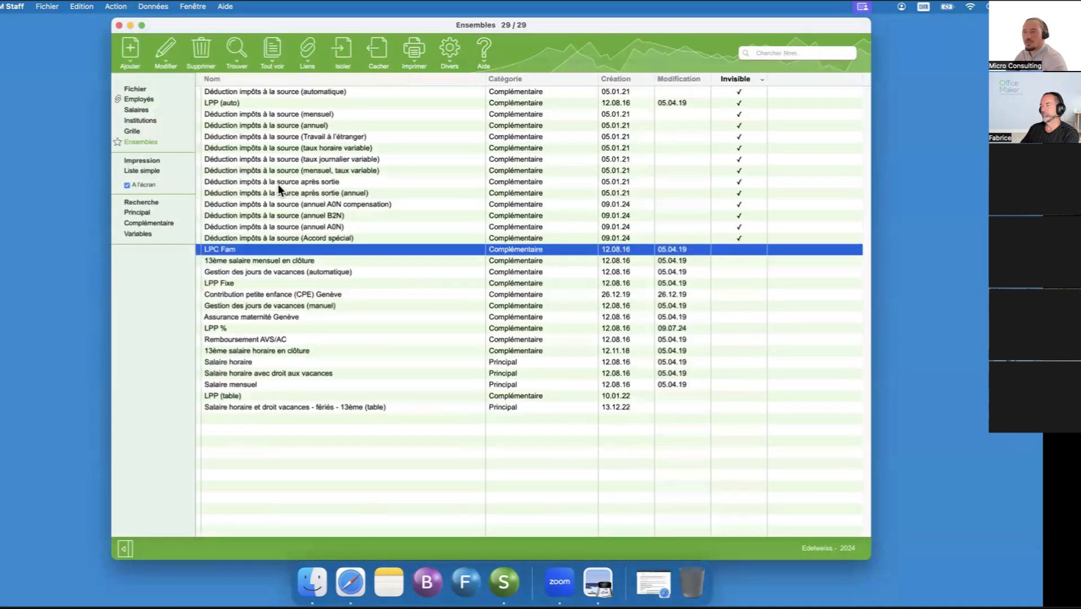
click(240, 383)
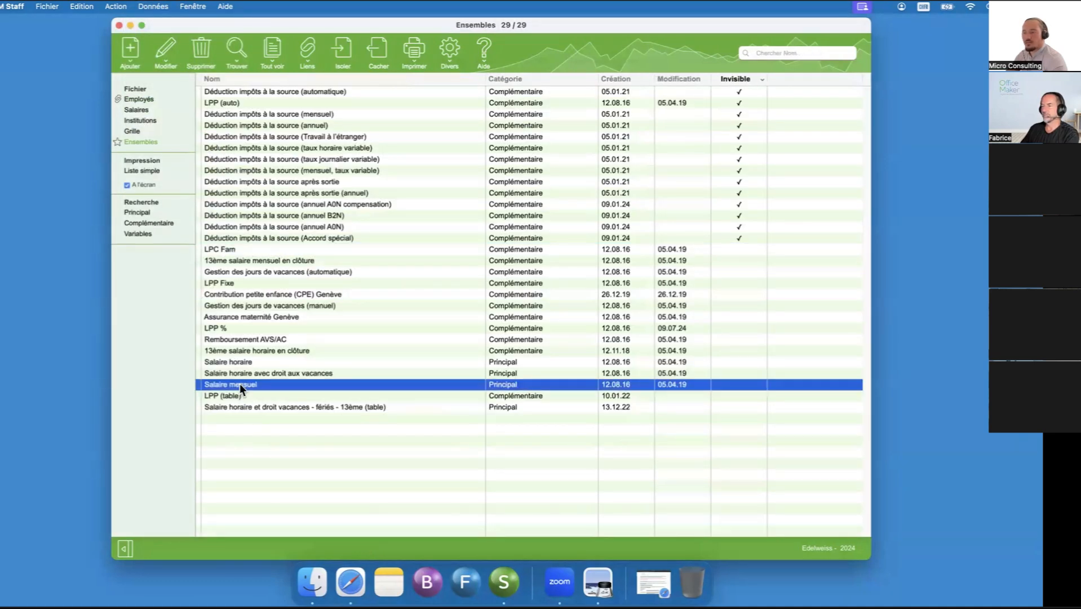
double_click(241, 384)
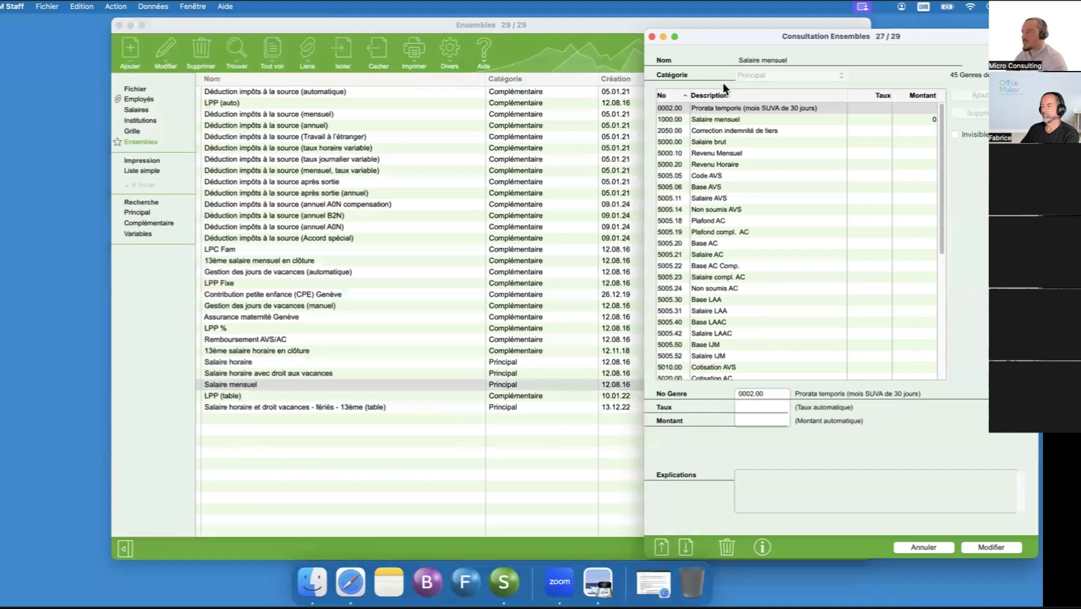
drag(744, 27, 537, 13)
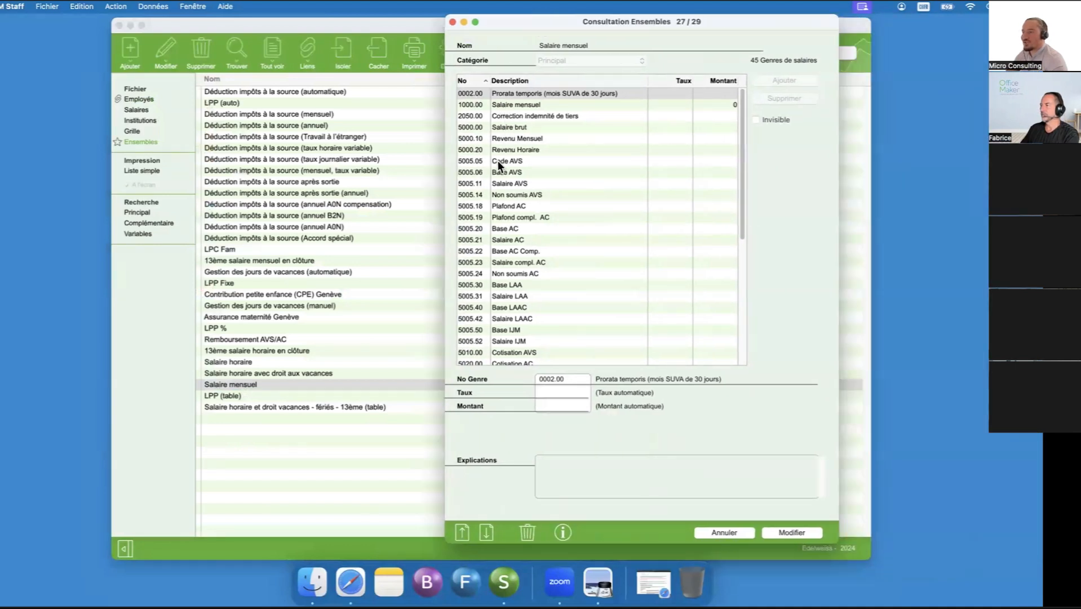
drag(743, 112, 742, 231)
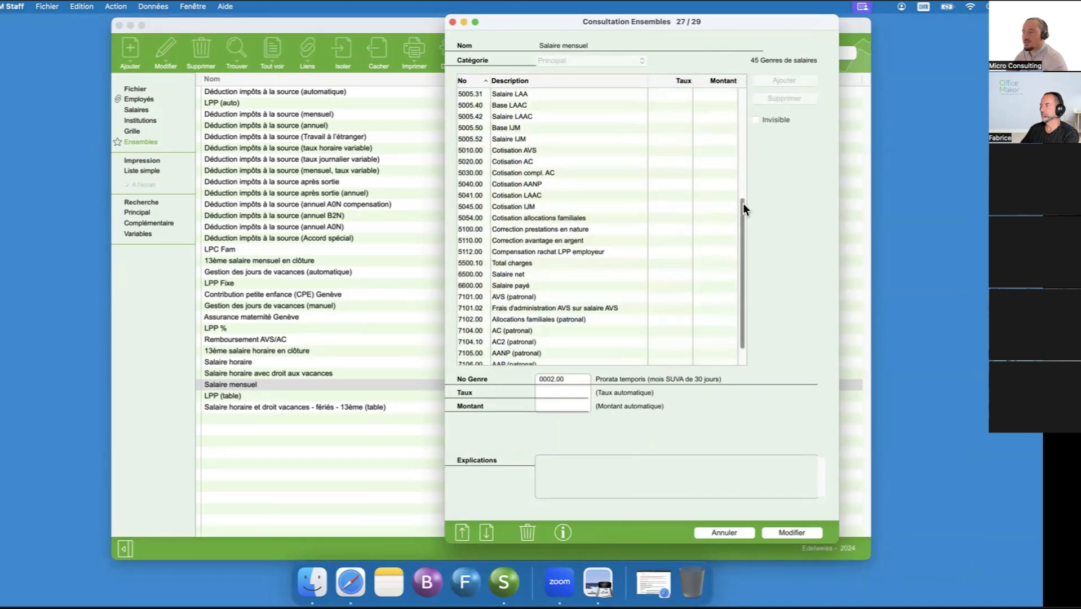
click(742, 532)
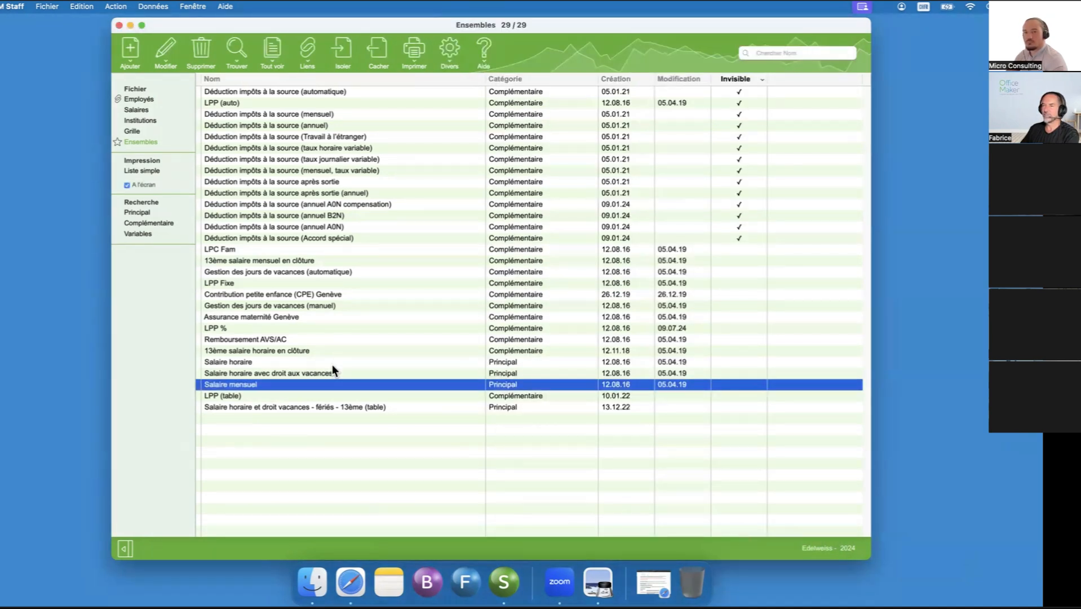
- Return to the employee's assemblage and show only the salary types that can be entered
click(192, 7)
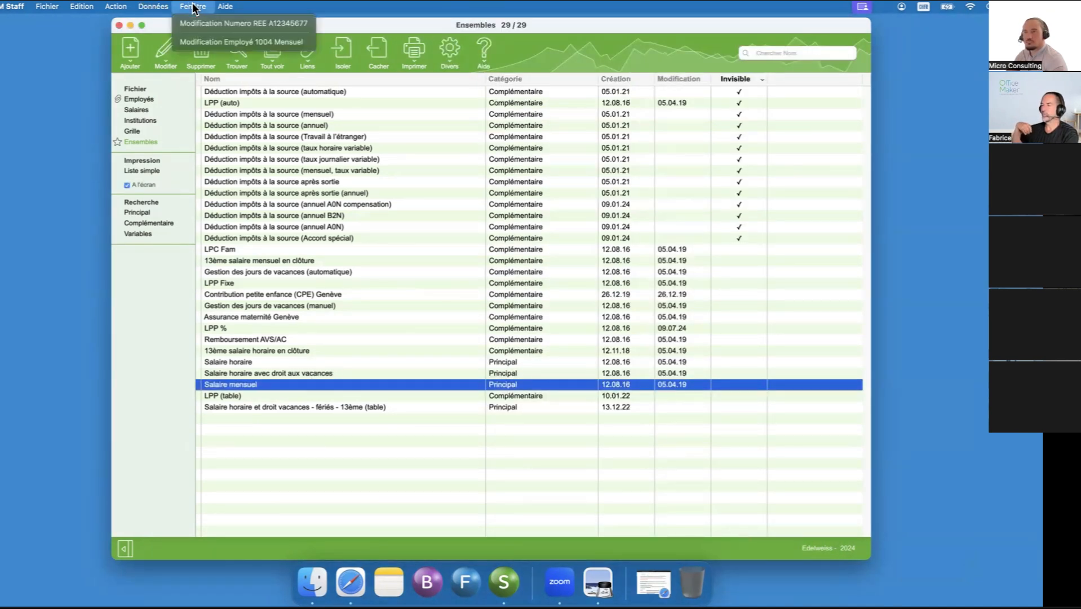
click(193, 42)
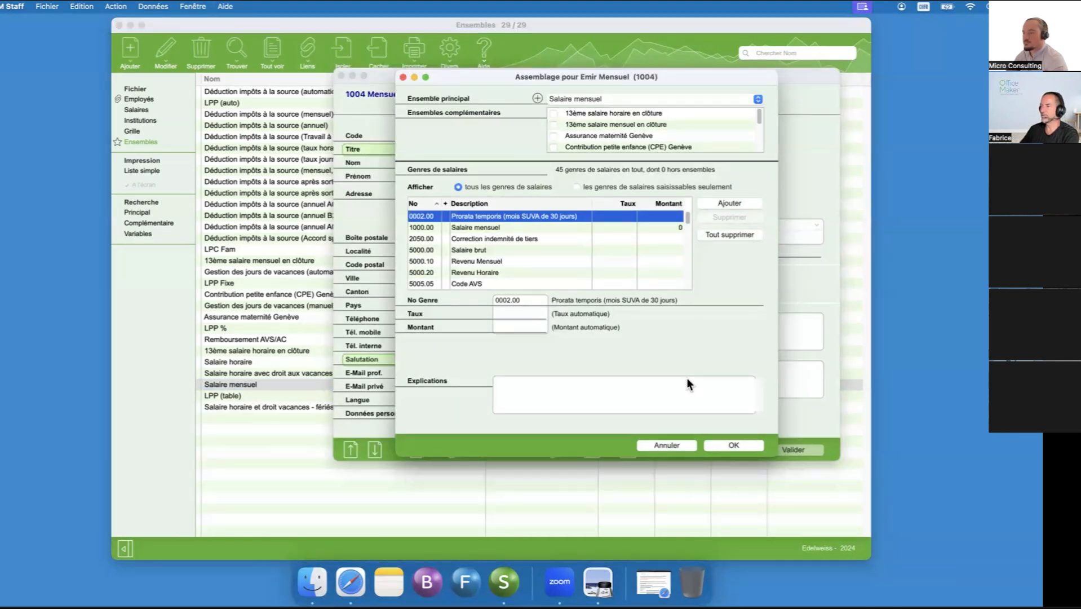
click(608, 186)
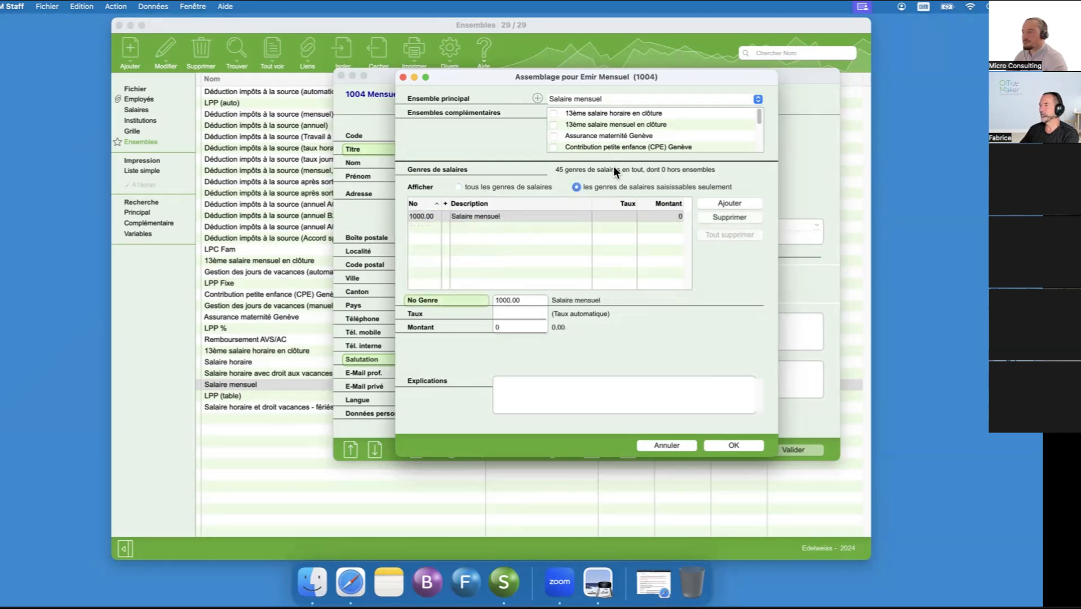
- Add the complementary set 13ème salaire mensuel en clôture, review all the salary types, and return to showing only the enterable ones
click(553, 124)
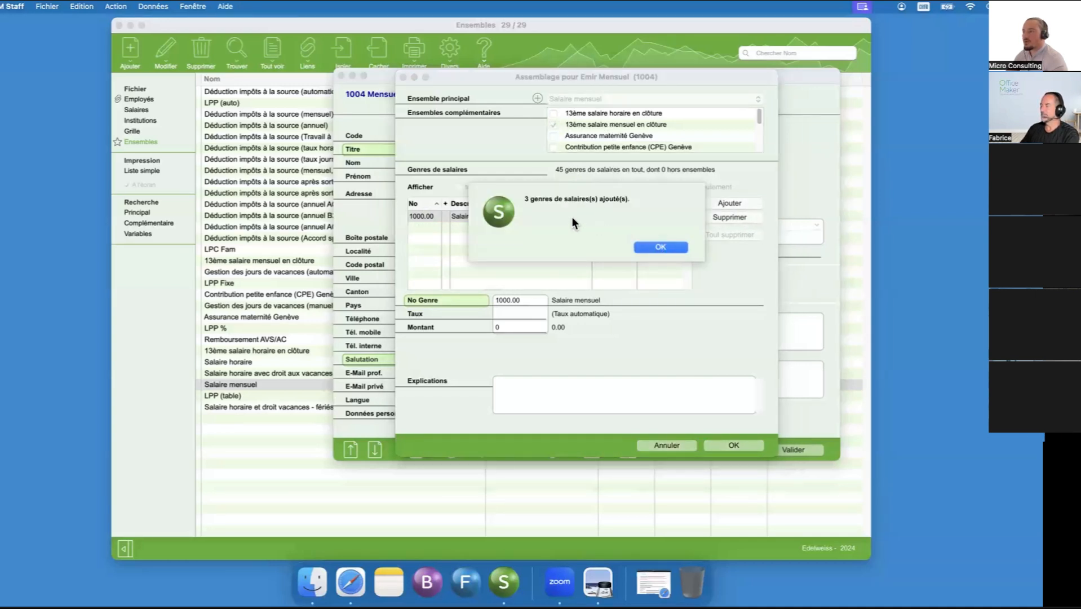
click(663, 247)
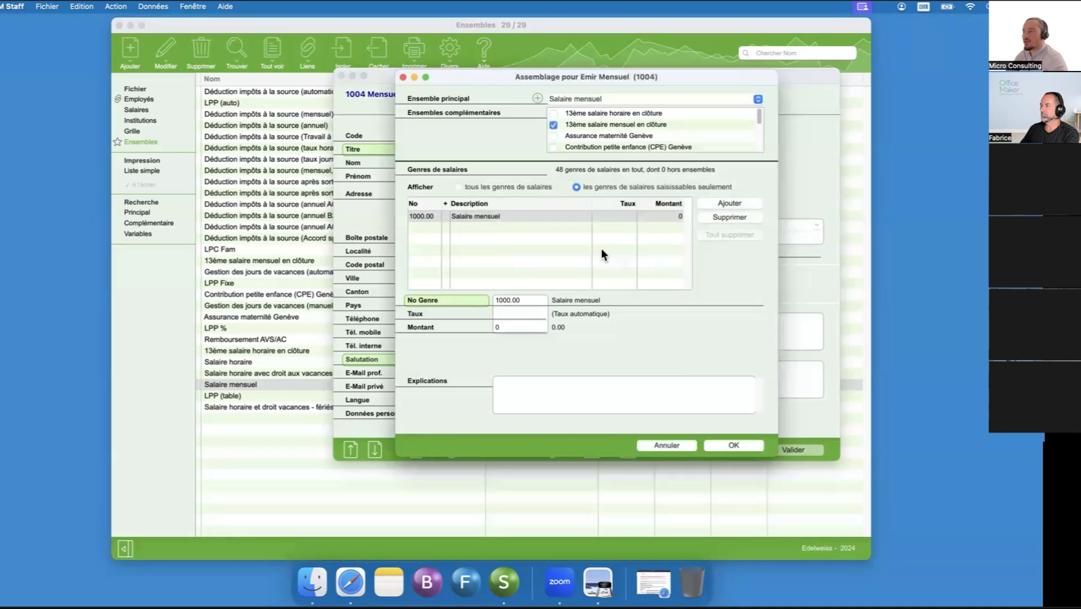
click(498, 186)
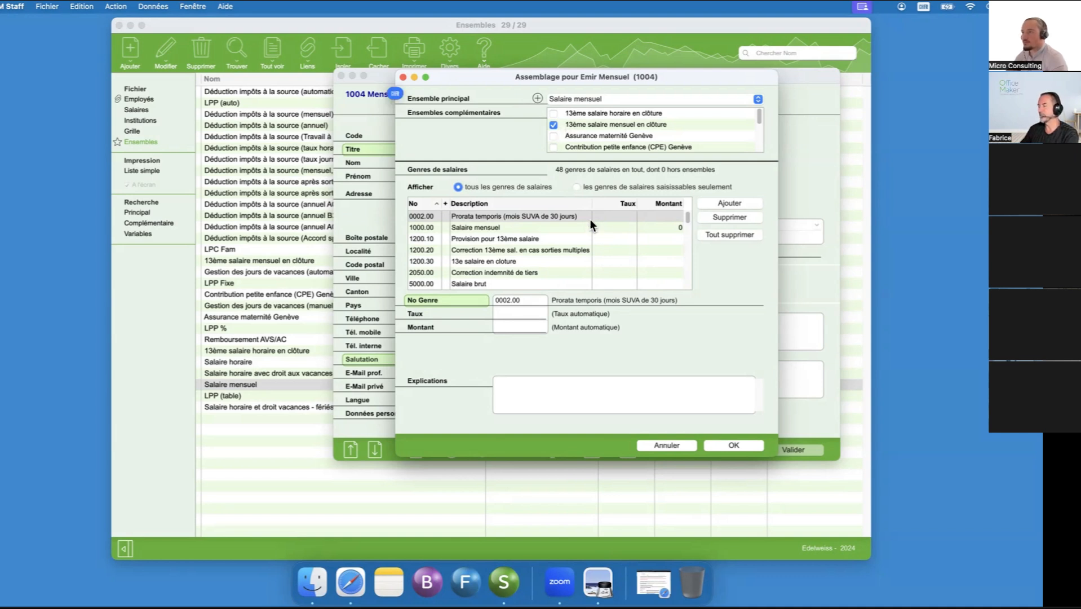
click(637, 185)
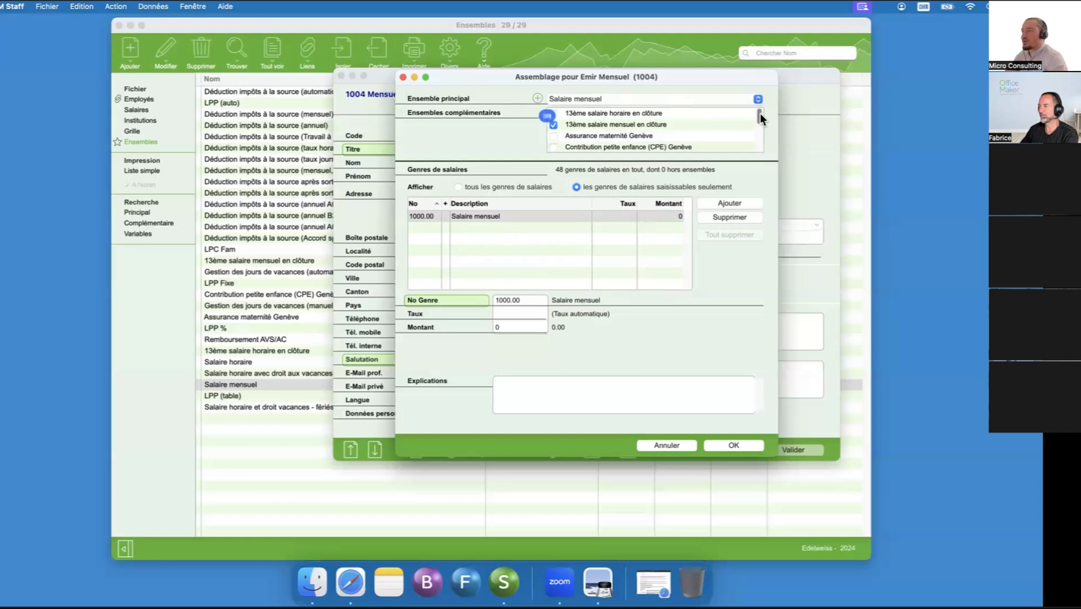
- Add the complementary sets LPC Fam and LPP Fixe to the employee's assemblage
drag(761, 112, 760, 115)
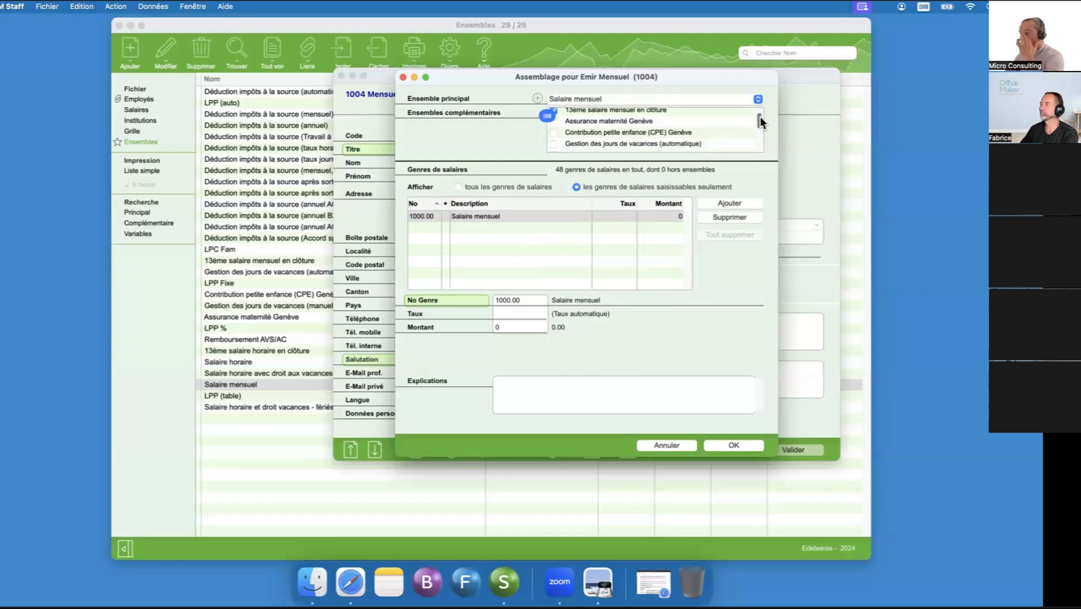
drag(760, 115, 761, 123)
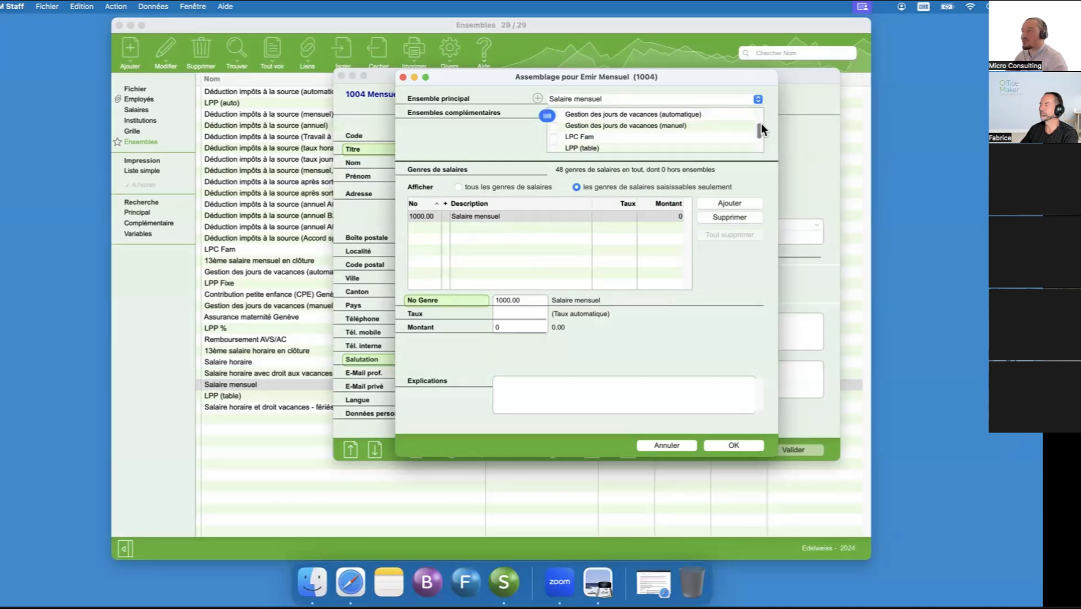
click(553, 137)
click(657, 247)
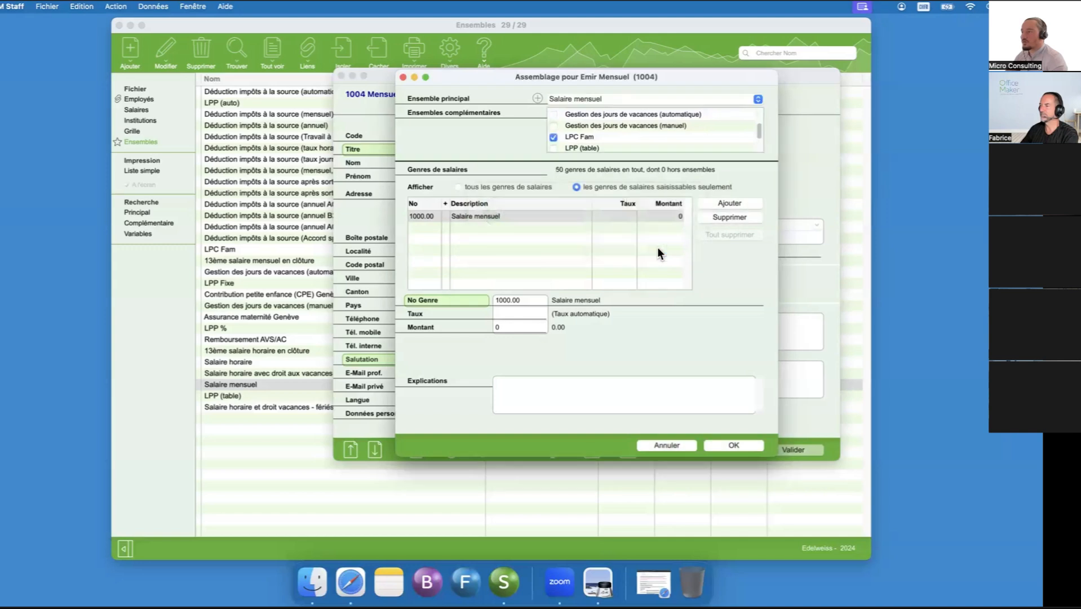
drag(757, 129, 757, 136)
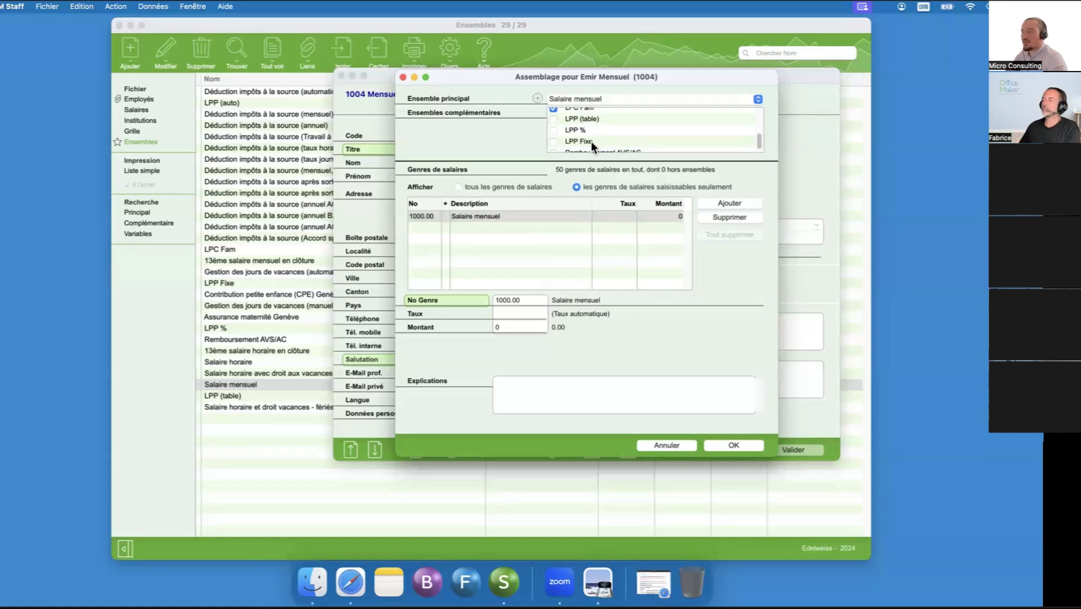
click(553, 141)
click(661, 246)
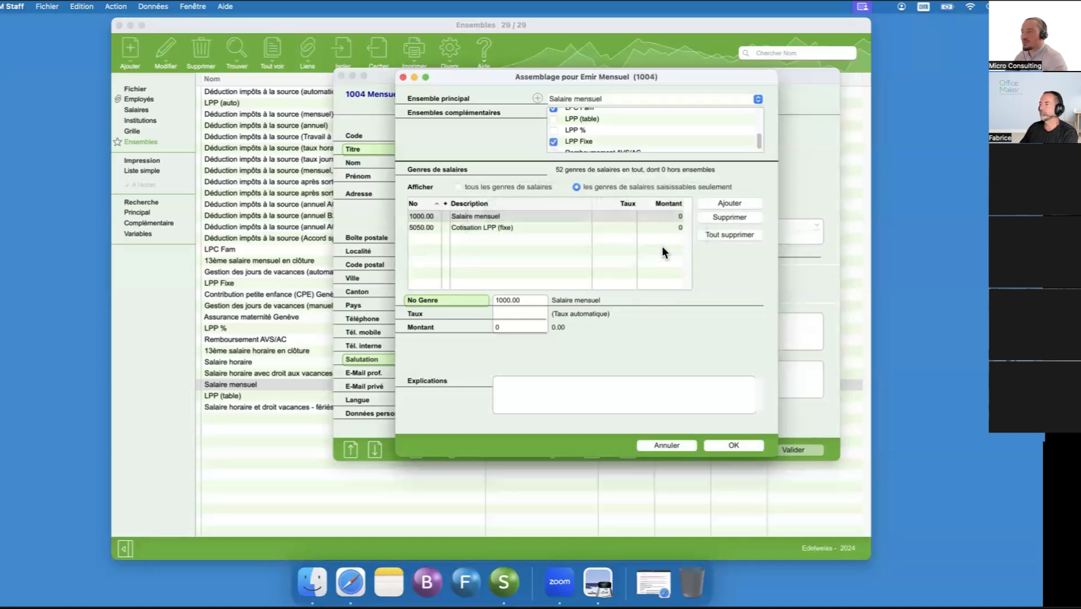
scroll(760, 141, down, 1)
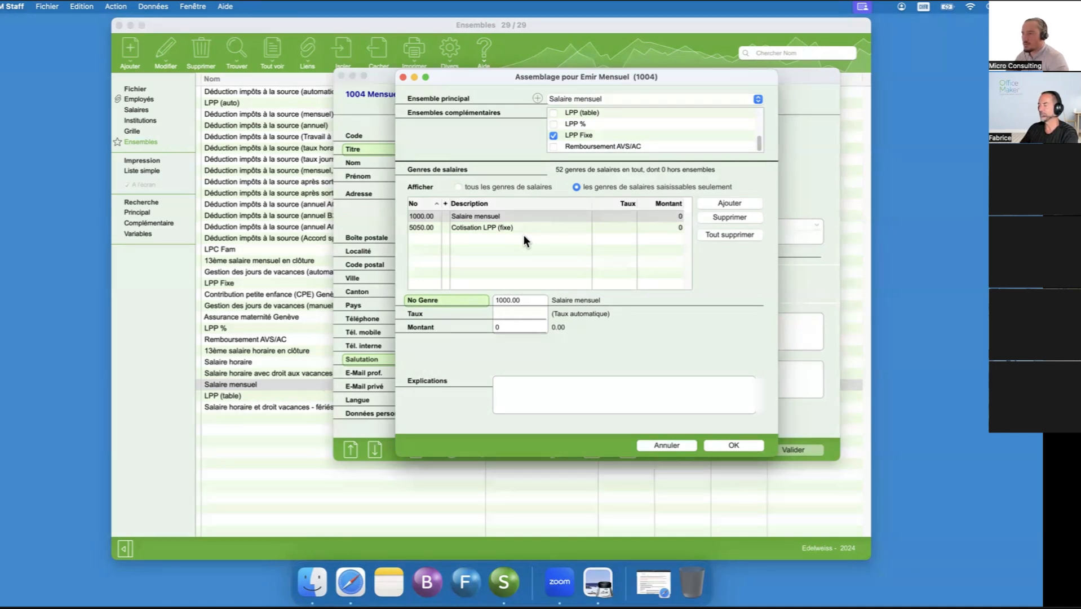
- Set the amount of Salaire mensuel to 5000 and that of Cotisation LPP (fixe) to 250
click(512, 214)
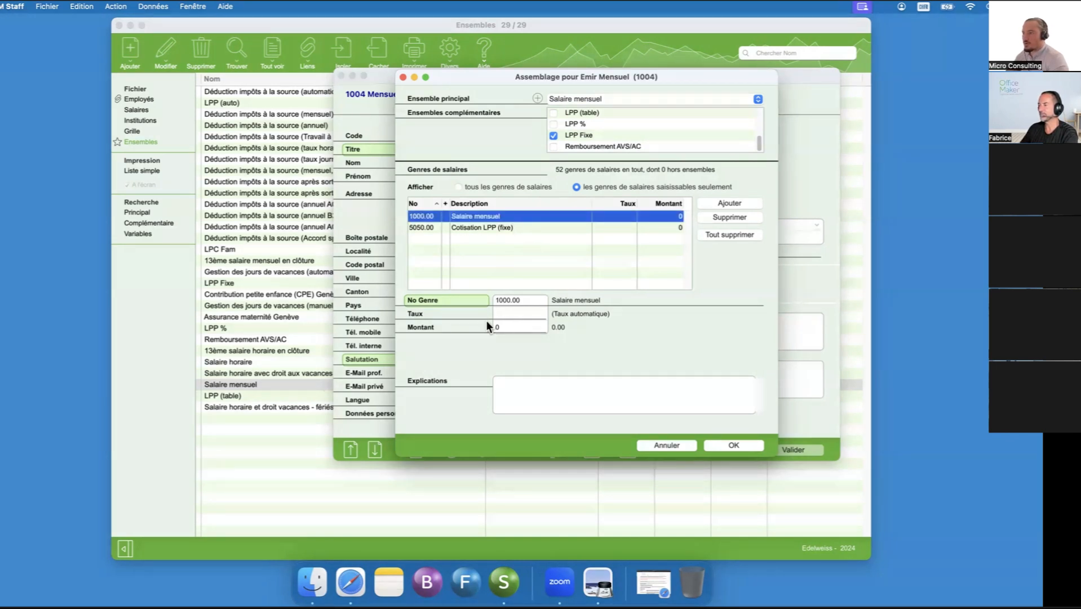
click(500, 327)
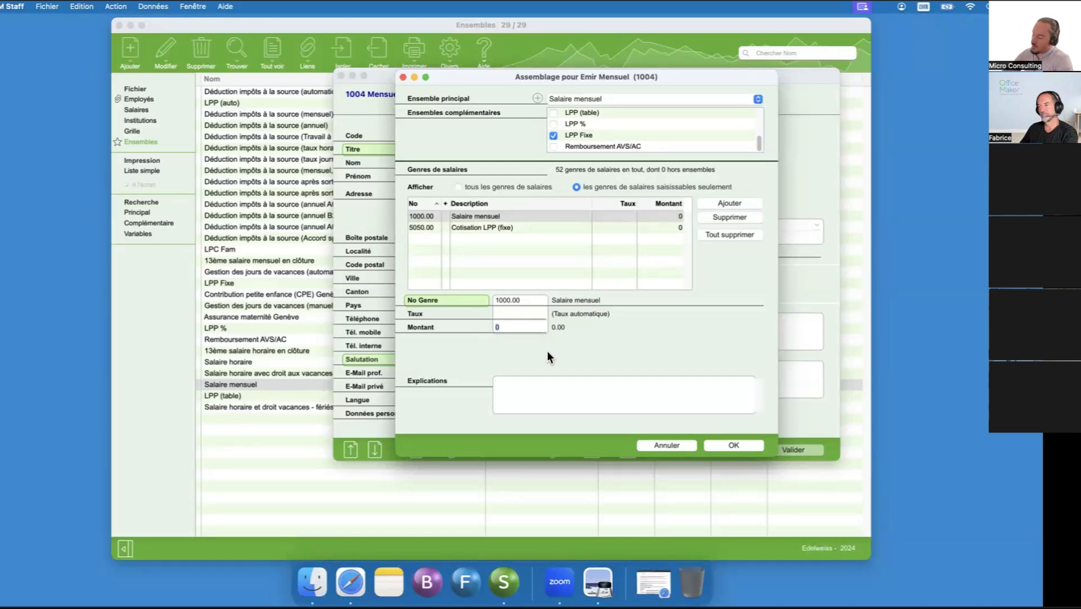
text(5000)
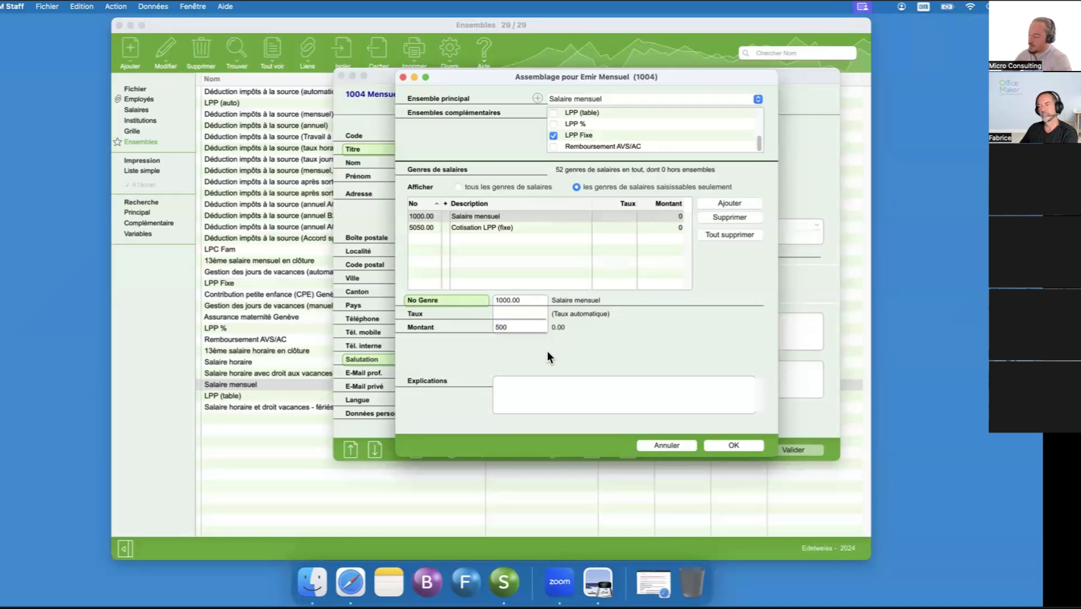
key(Return)
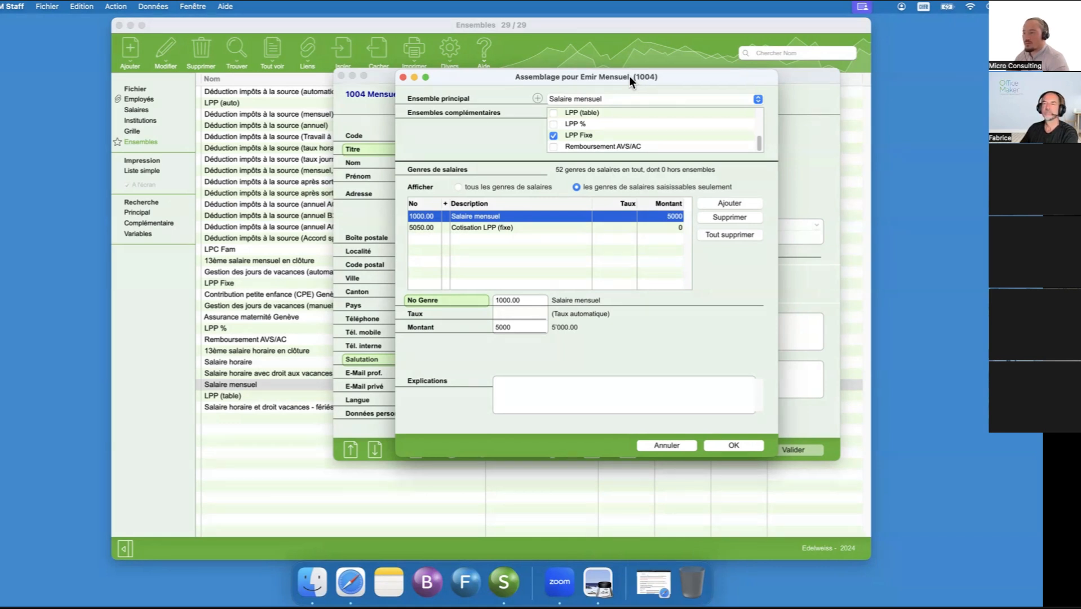
click(581, 226)
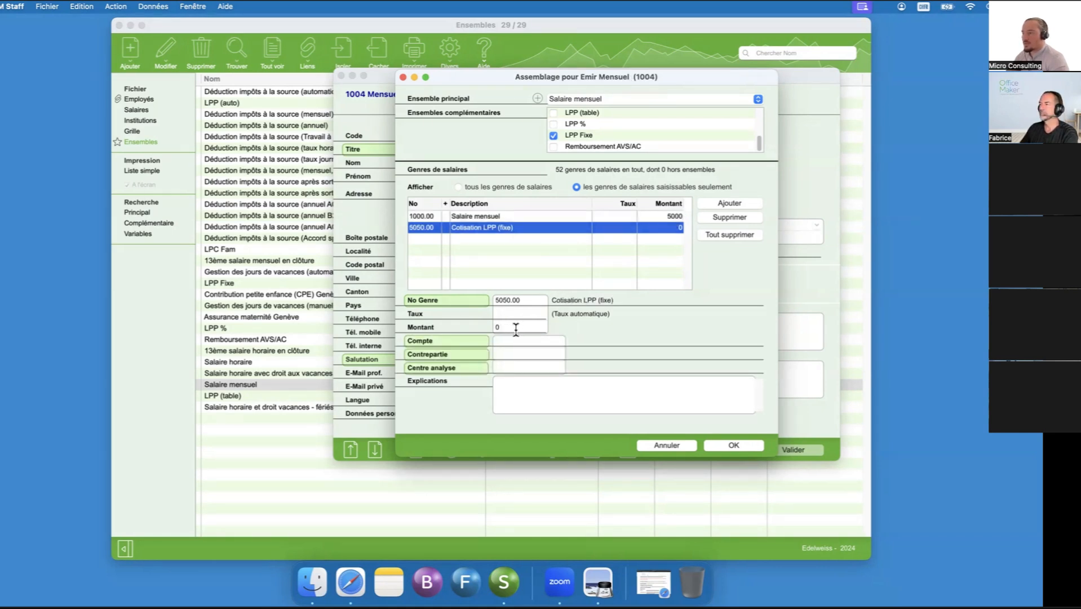
click(516, 328)
text(250)
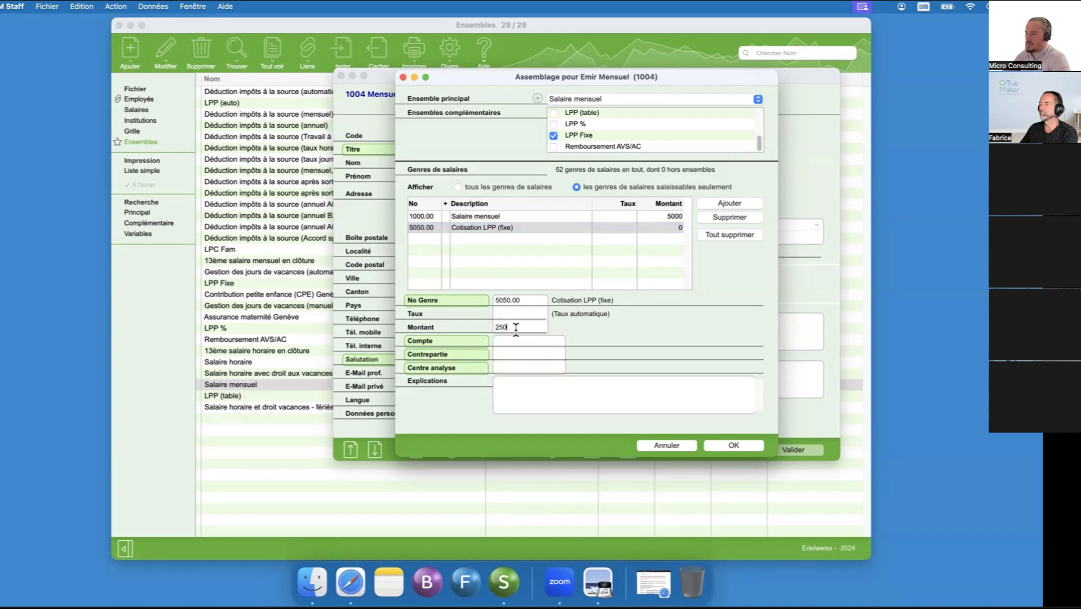
click(606, 245)
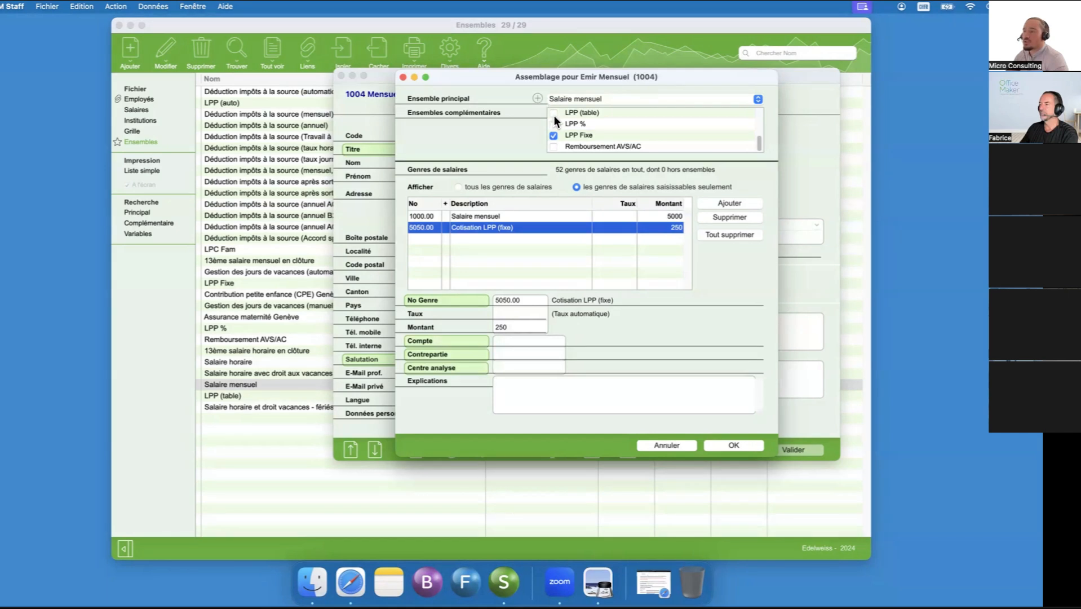
- Add salary type 1910, Part privée voiture de service, to the assemblage with an amount of 700
click(732, 202)
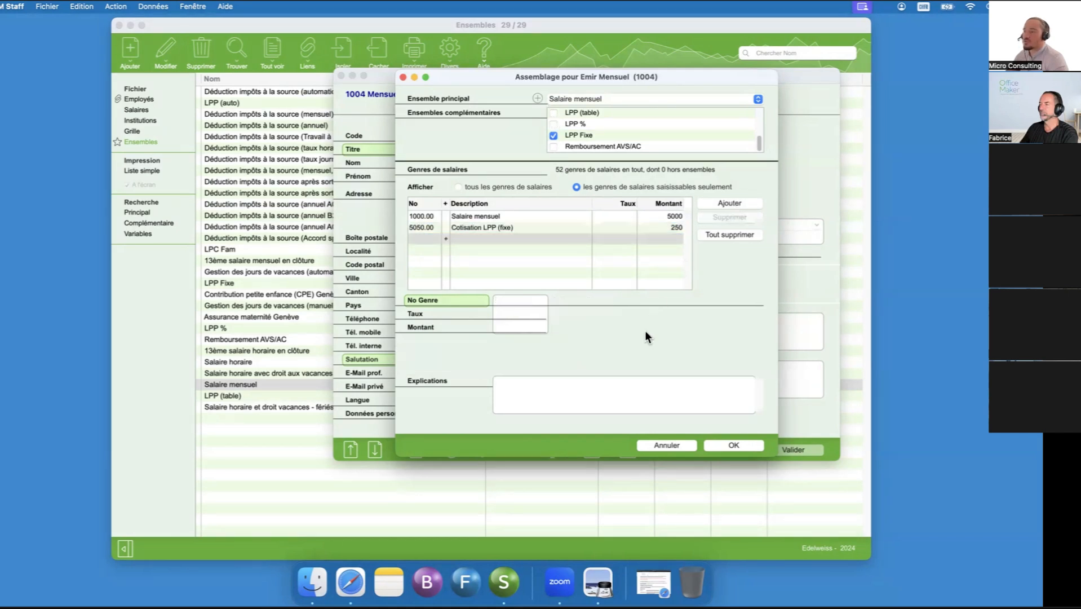
text(1910)
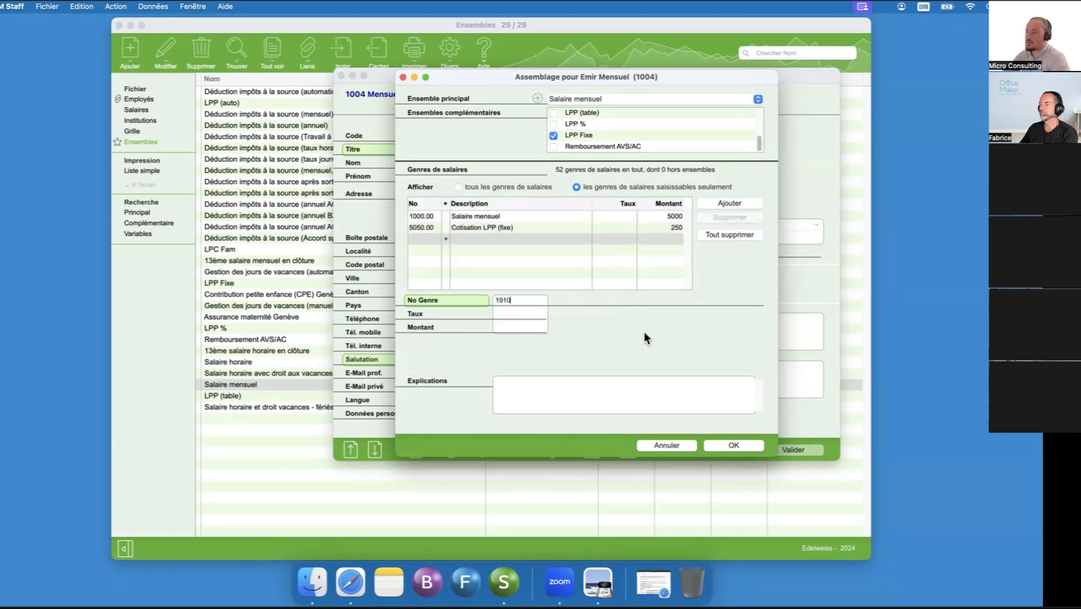
key(Tab)
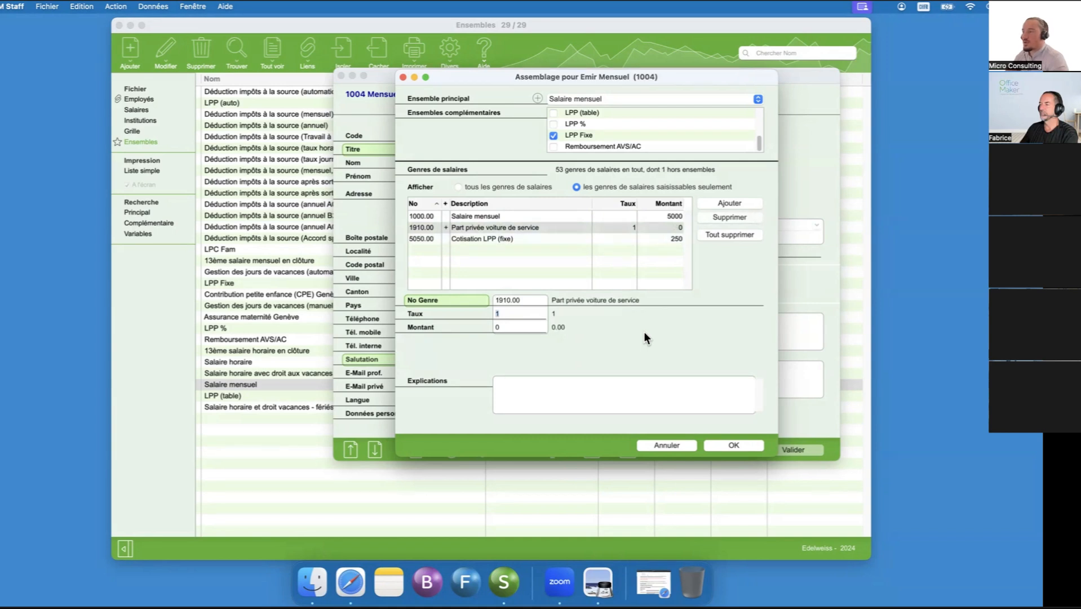
key(Tab)
text(700)
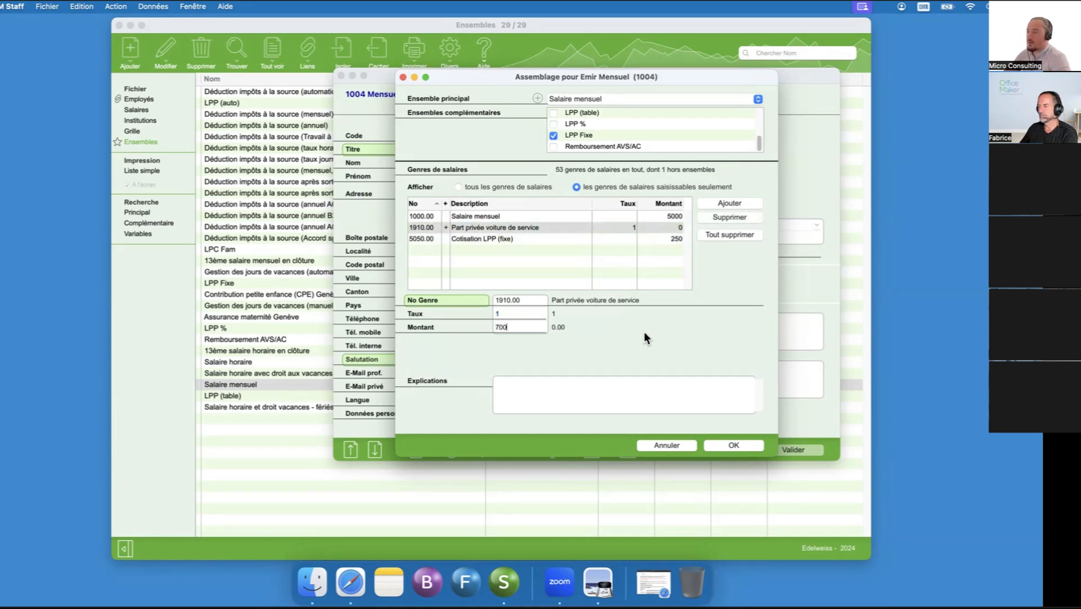
key(Tab)
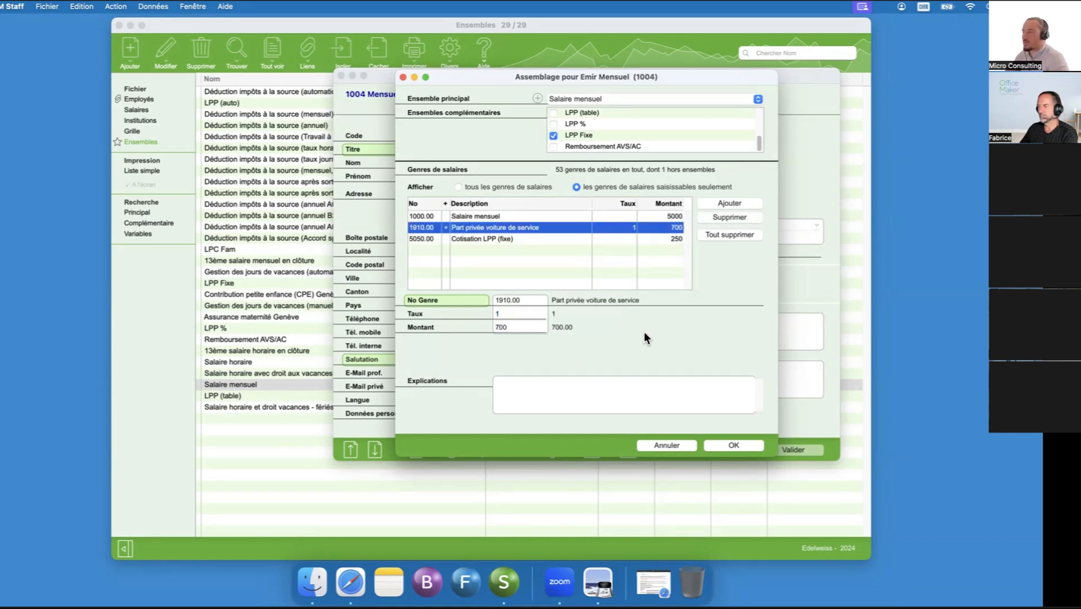
- Find salary type 6040.00, Frais forfaitaires de représentation, among the types starting with 6 and add it with an amount of 50
click(719, 199)
text(6)
key(Tab)
click(789, 256)
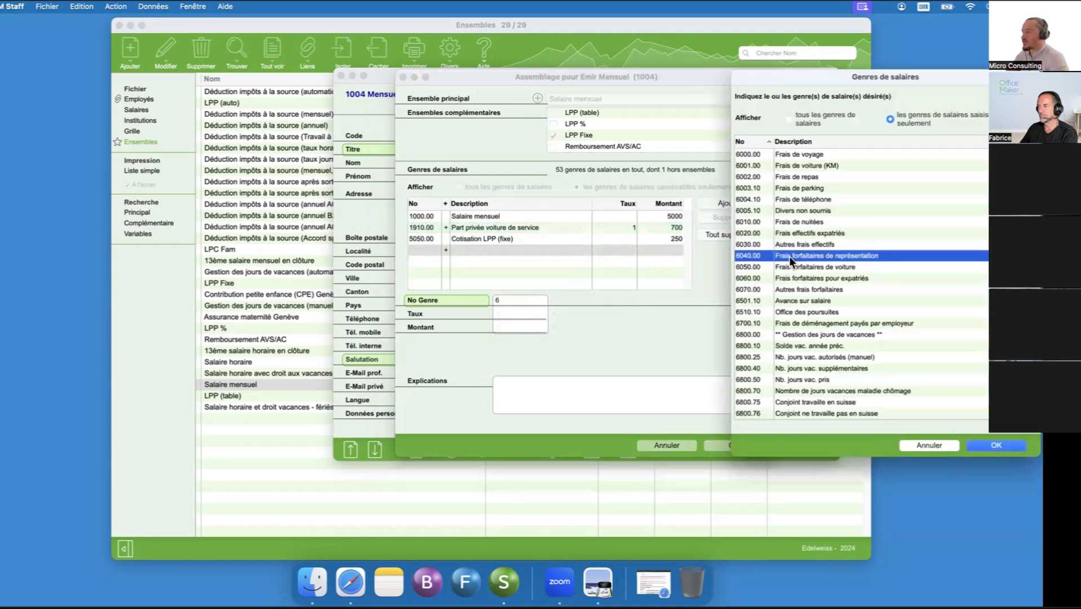
double_click(785, 257)
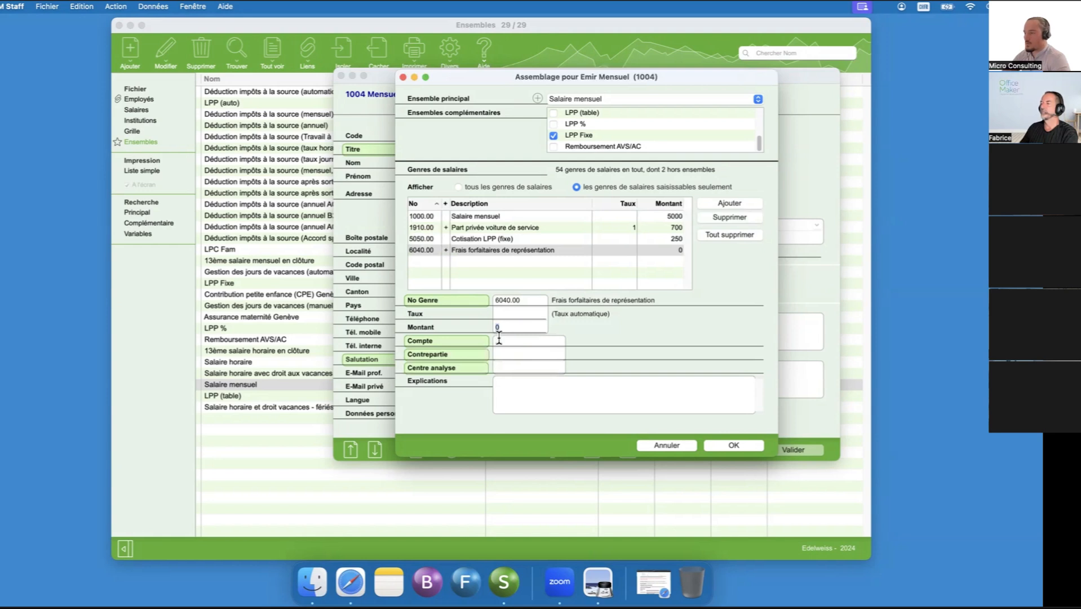
text(50)
key(Tab)
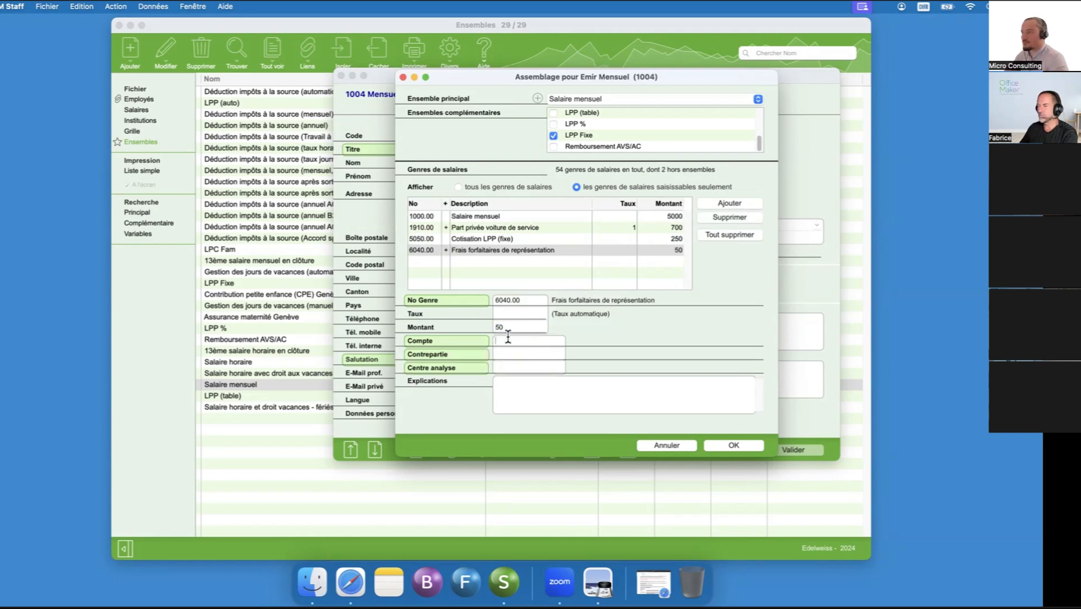
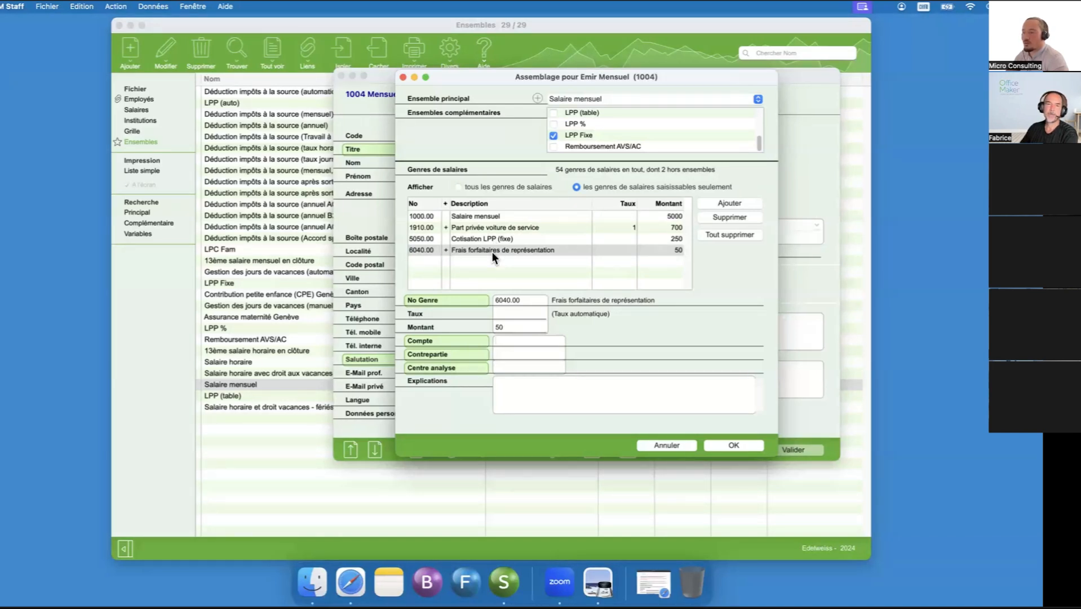
- Confirm the assemblage and add variable salary type 6002.00, Frais de repas, with an amount of 30 to the employee's salary sheet 1
click(722, 443)
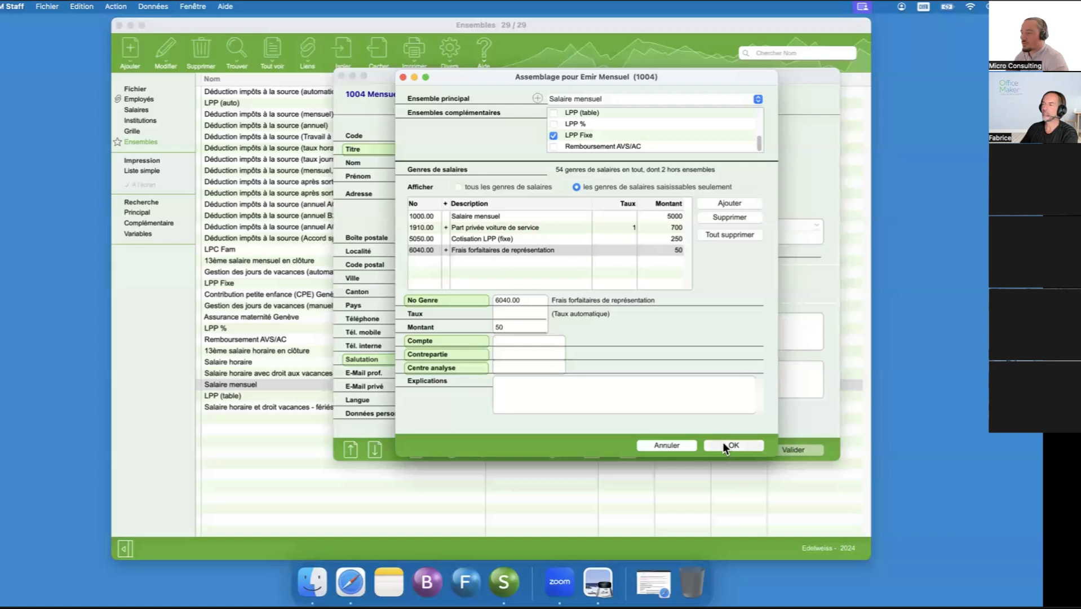
click(592, 449)
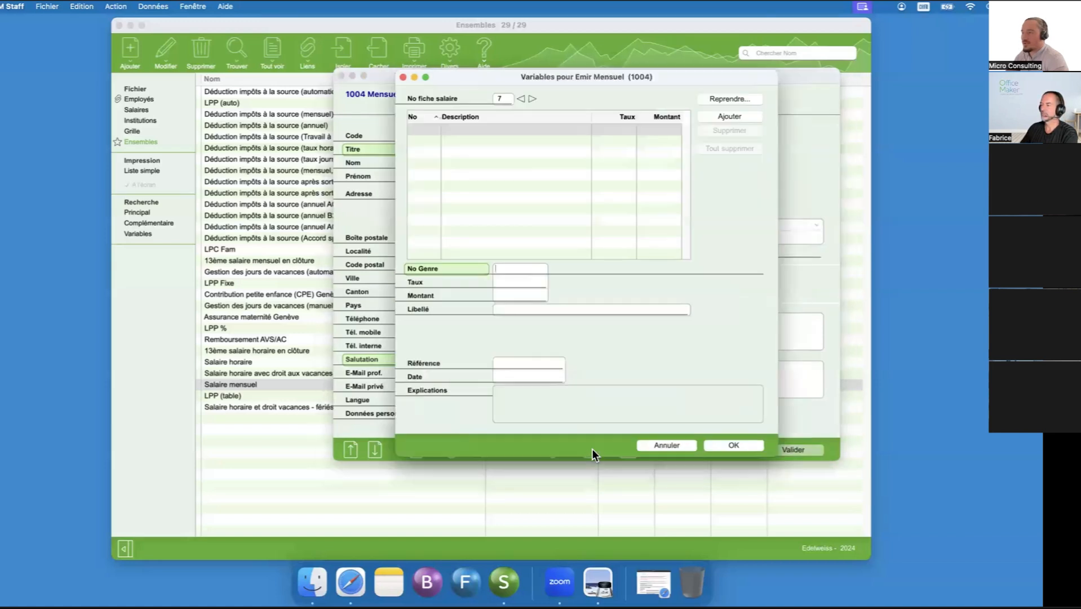
click(521, 99)
click(501, 268)
text(6)
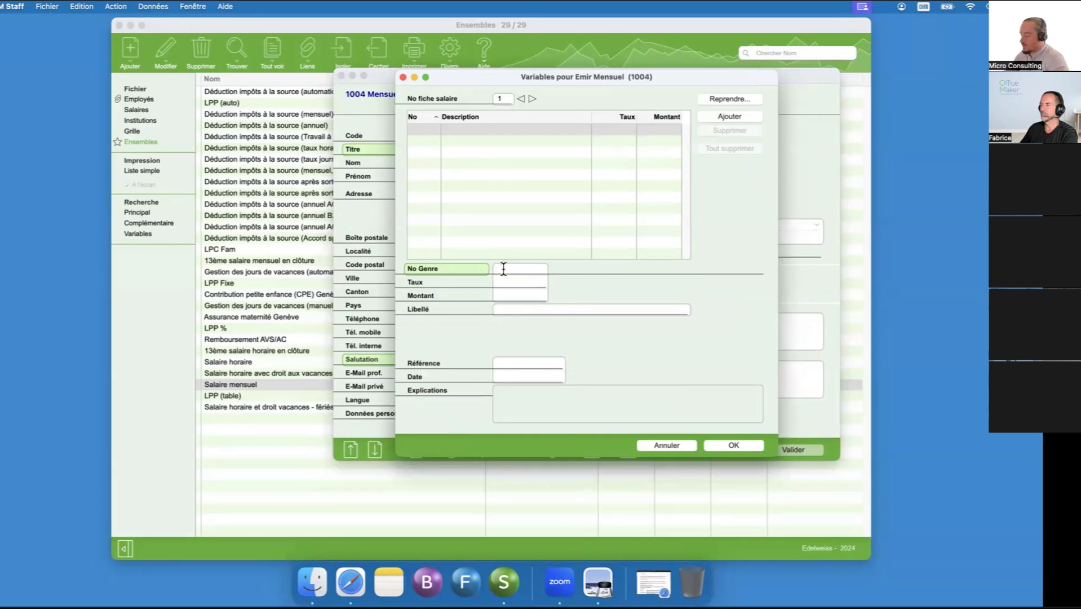
key(Tab)
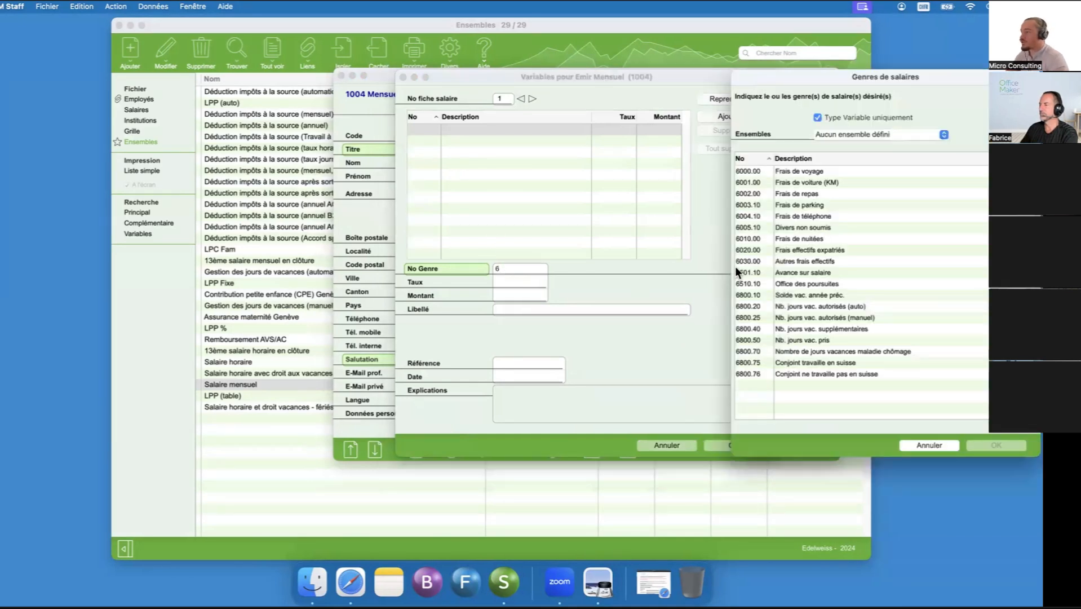
click(798, 194)
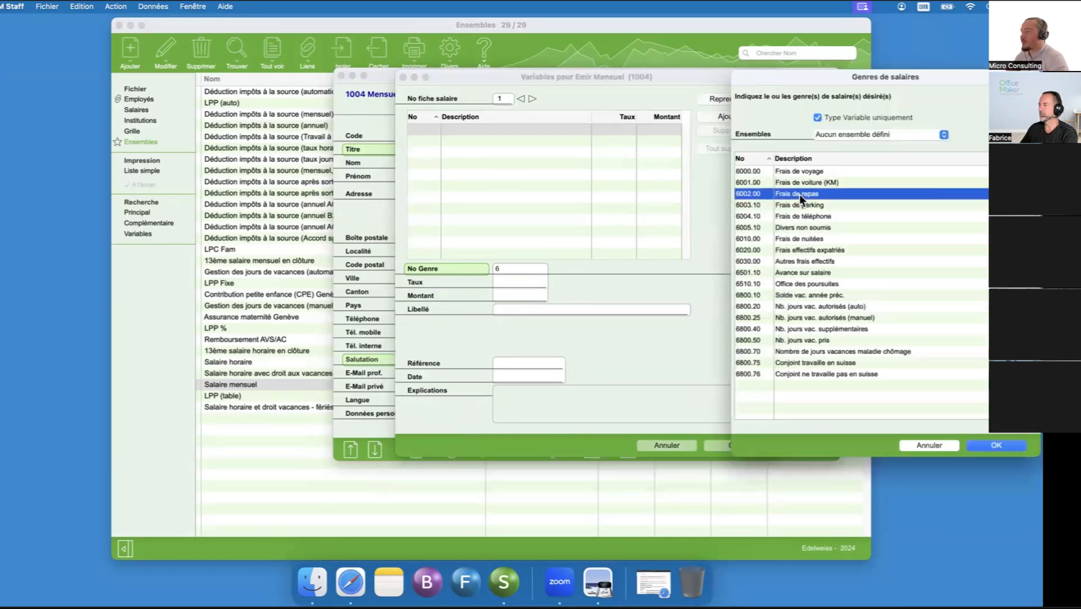
double_click(799, 193)
click(510, 293)
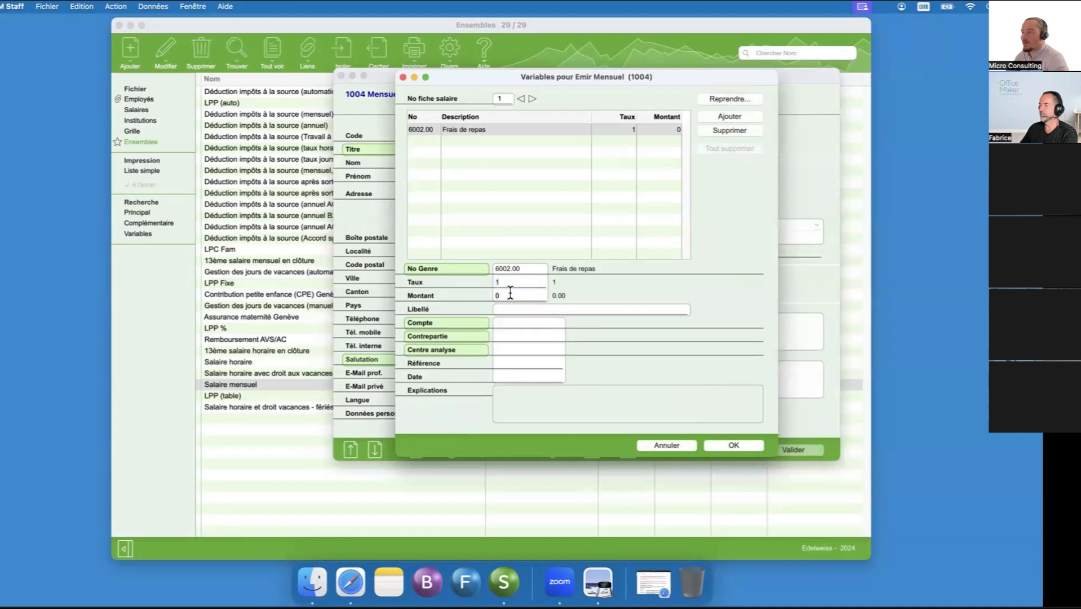
text(30)
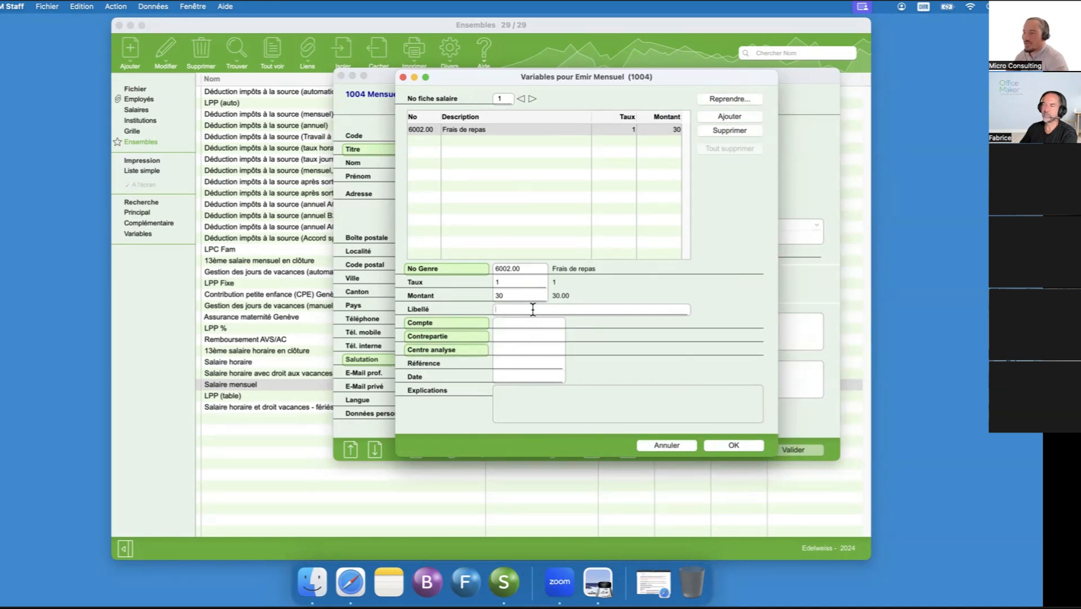
- Label the meal expense "Remboursement repas janvier 2024" and save the variables and the employee record
text(Remboursement repas janvier 2024)
key(Tab)
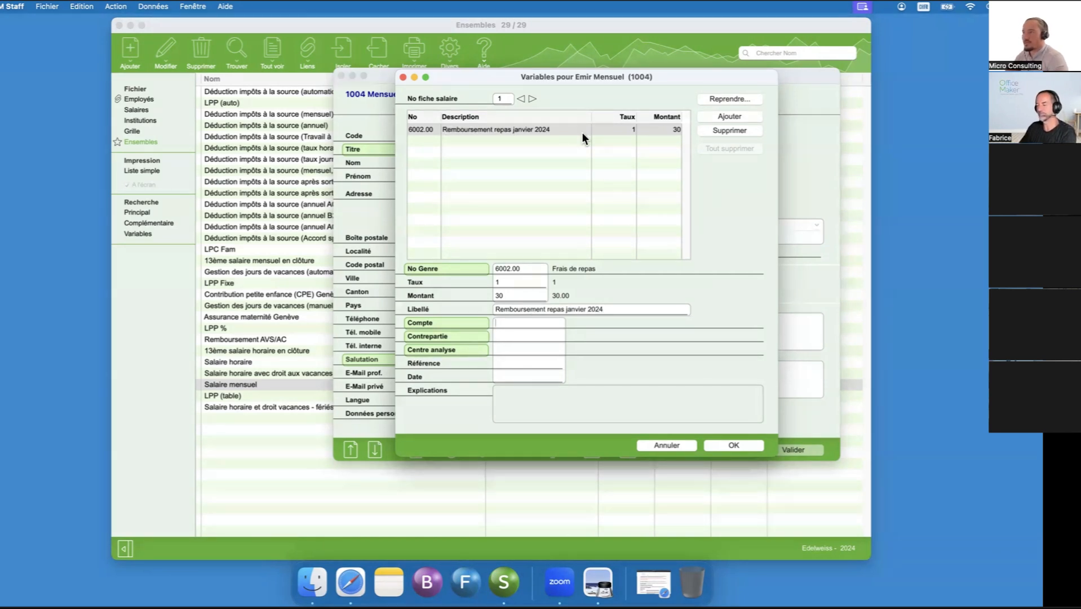
click(733, 446)
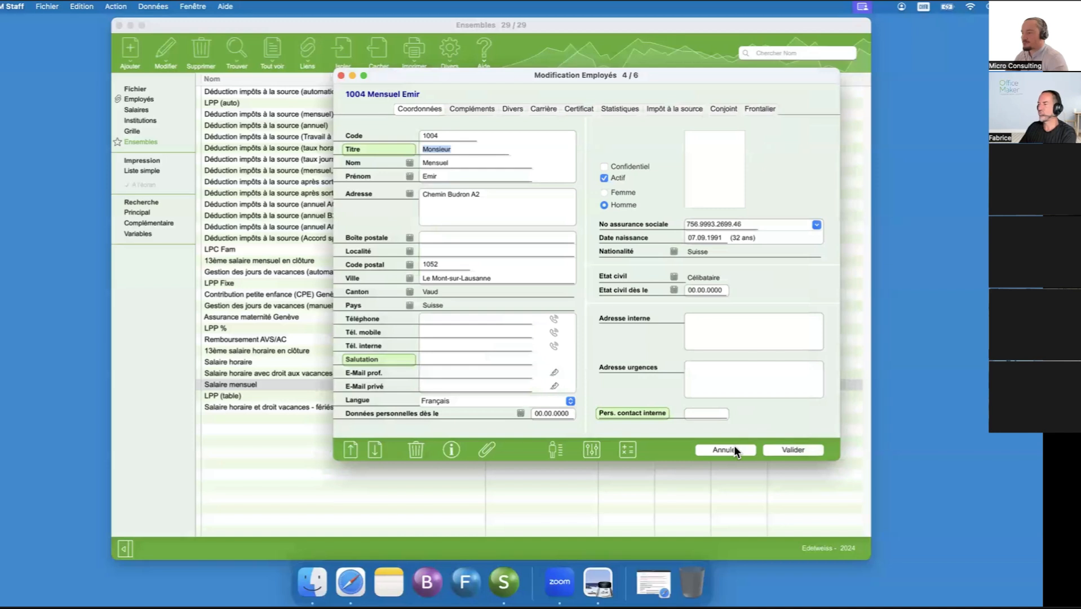
click(805, 446)
- Isolate employee 1004 in the employee list and create salary sheet 1 with the accounting date 25.01.2024
click(152, 99)
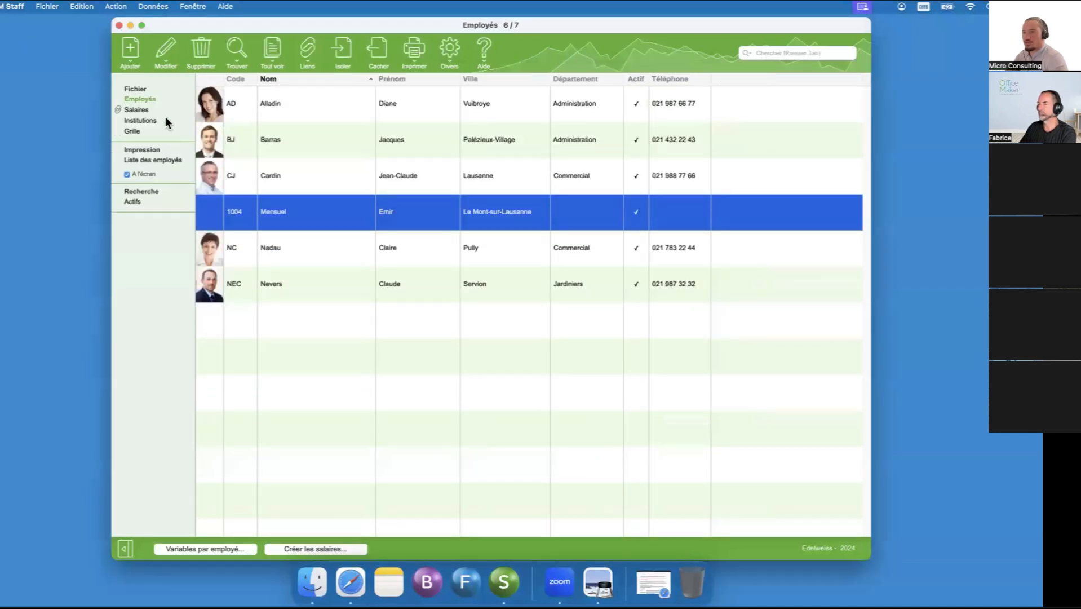
click(342, 42)
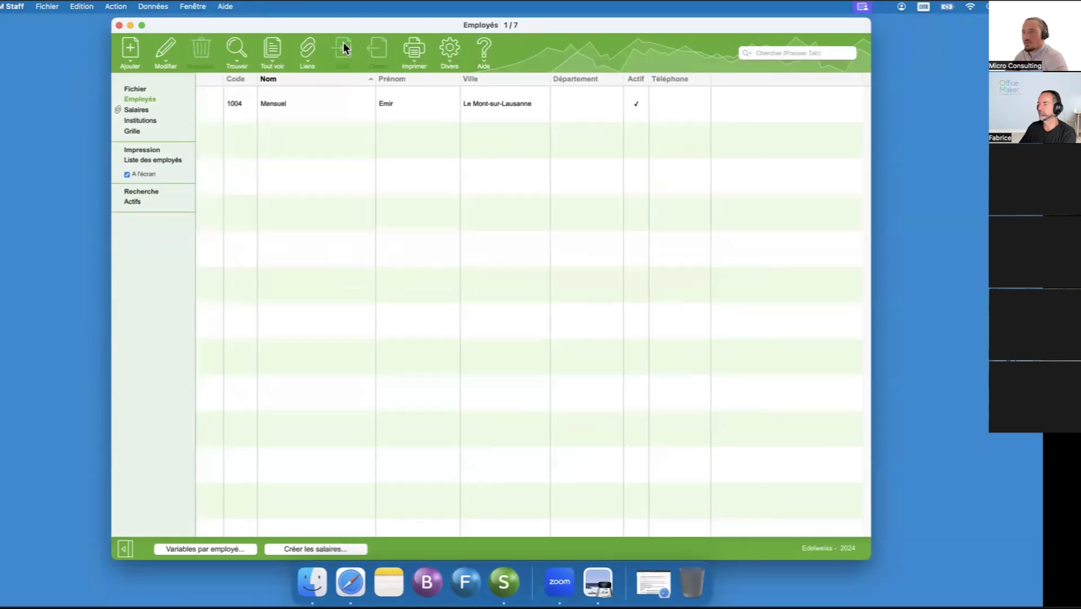
click(299, 546)
text(25.01.2024)
key(Tab)
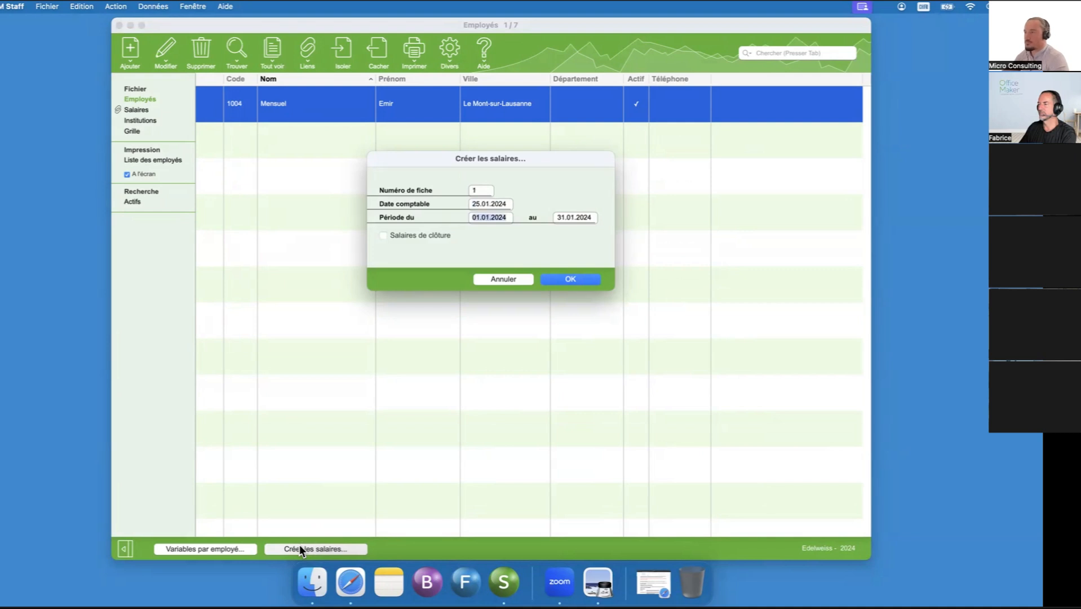
click(583, 280)
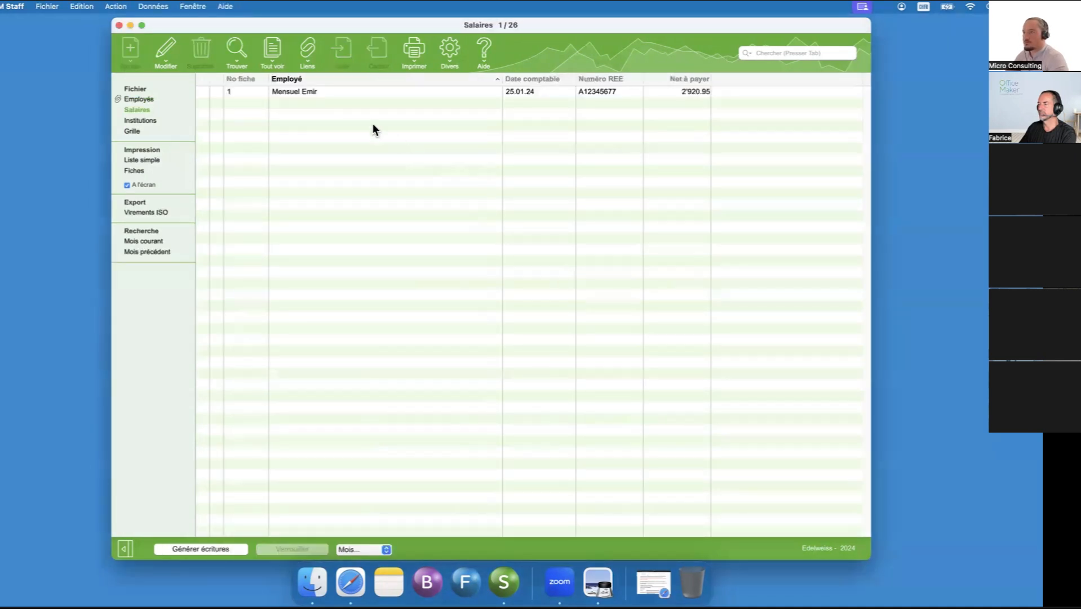
- Open the created January salary and review its earnings, contributions and expense lines
click(288, 91)
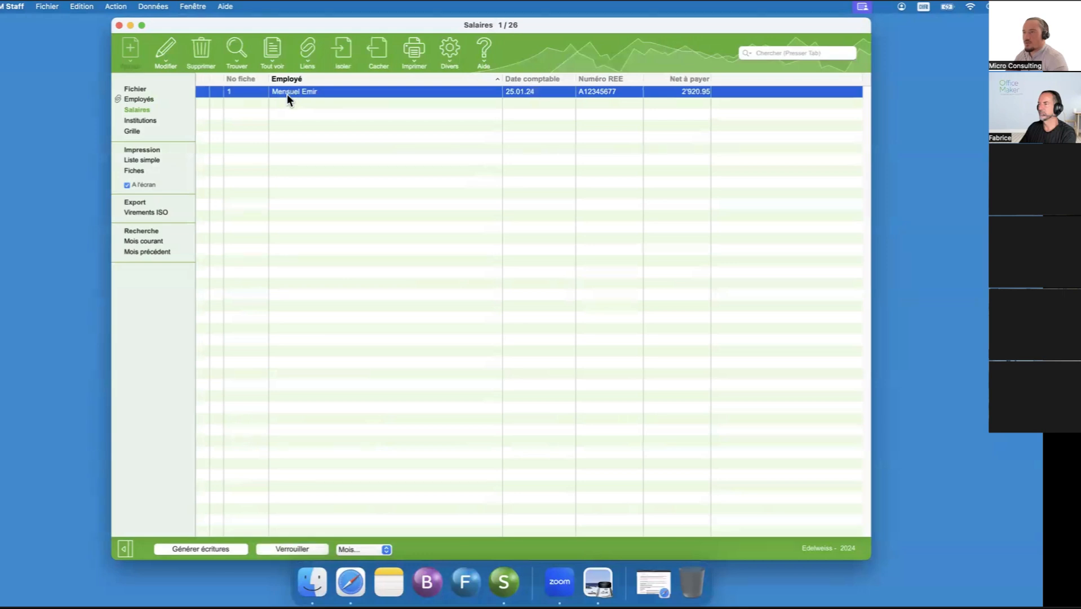
double_click(285, 93)
drag(844, 28, 649, 23)
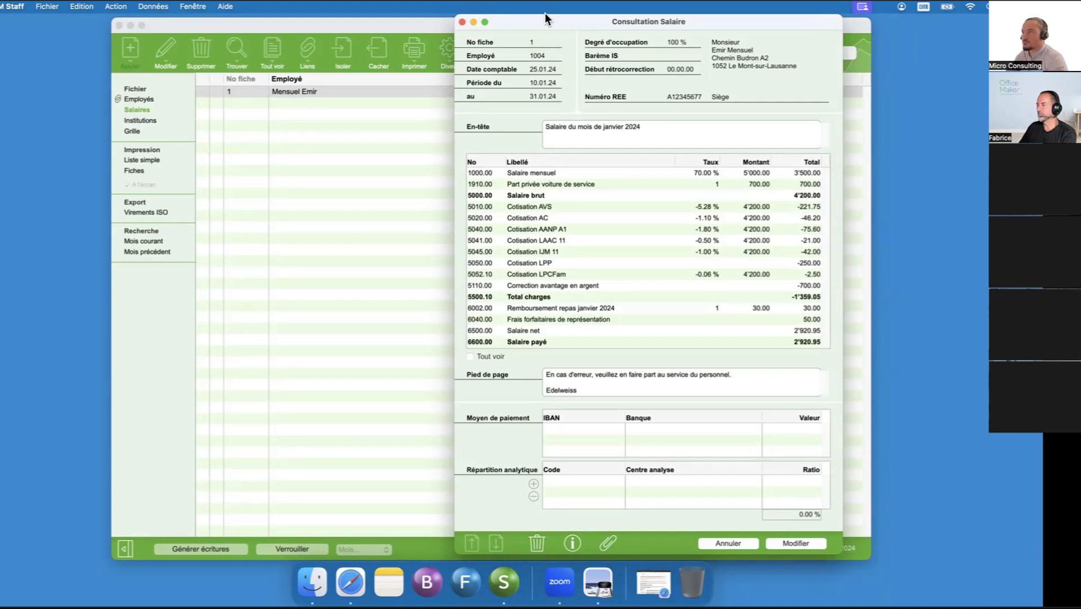
drag(545, 20, 610, 21)
click(527, 22)
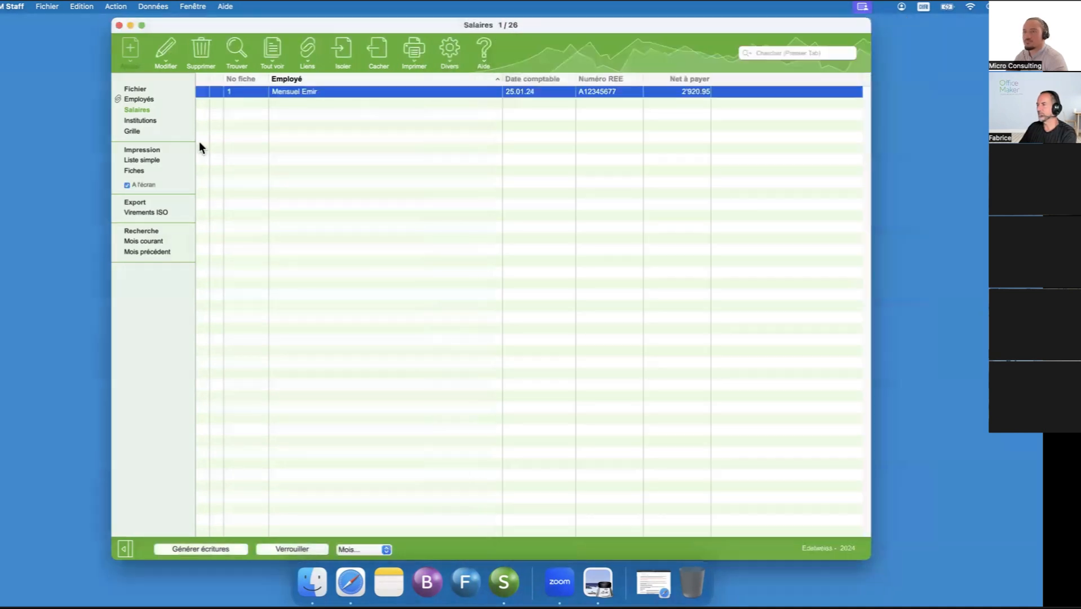
- Add a Nombre de jours column to the salaries list and widen it to fit its heading
click(146, 100)
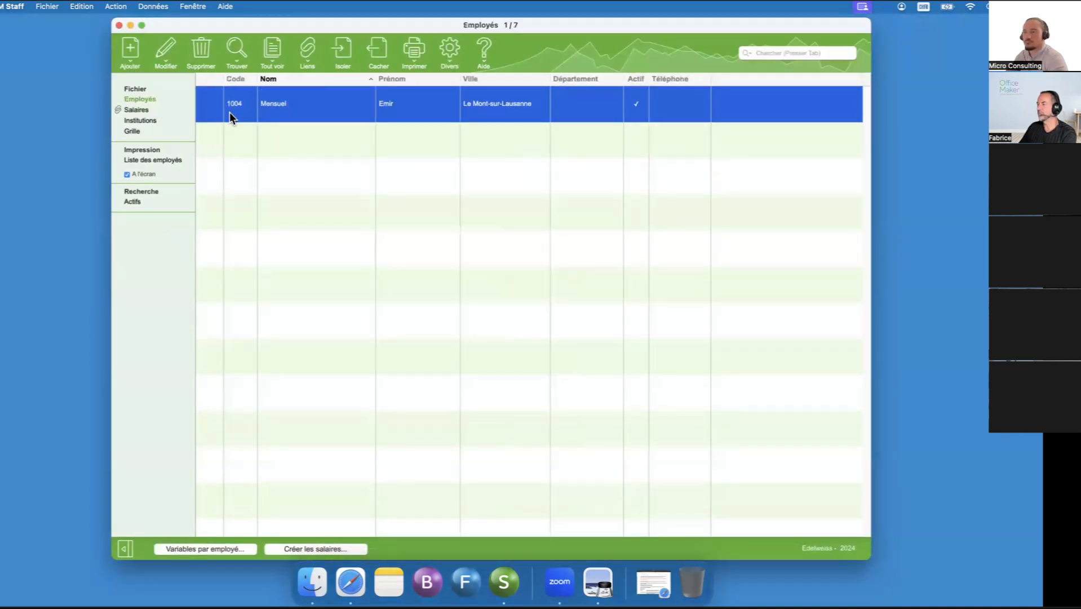
click(136, 109)
right_click(737, 79)
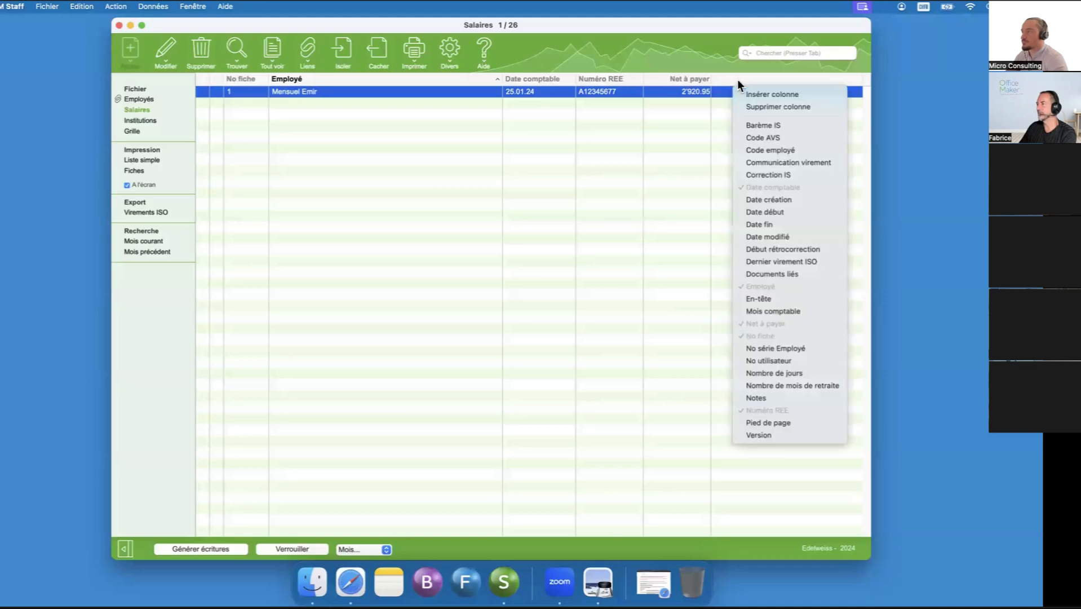
click(799, 375)
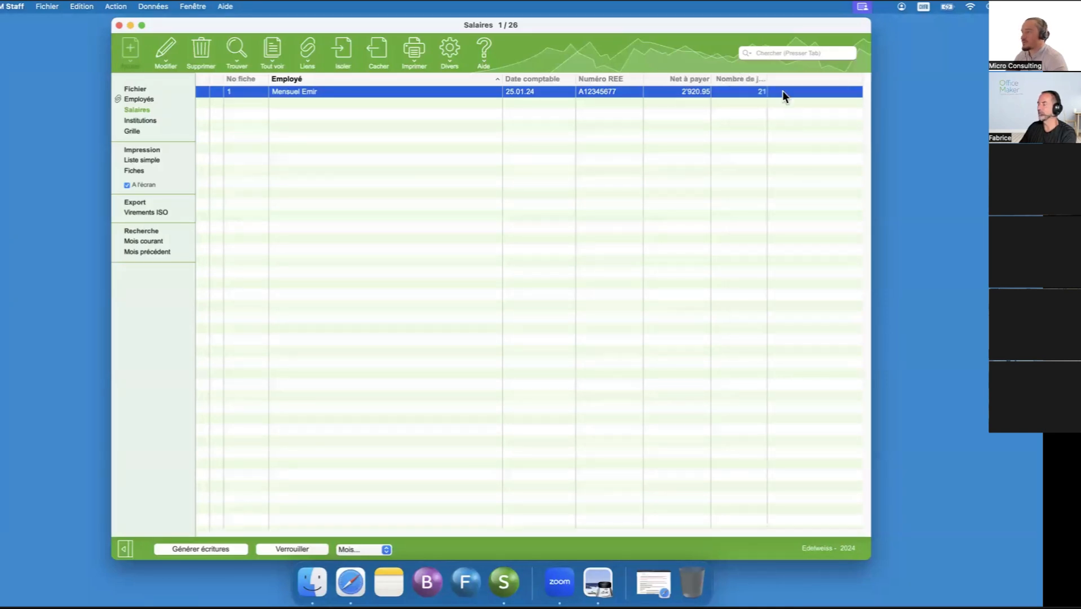
drag(767, 78, 781, 79)
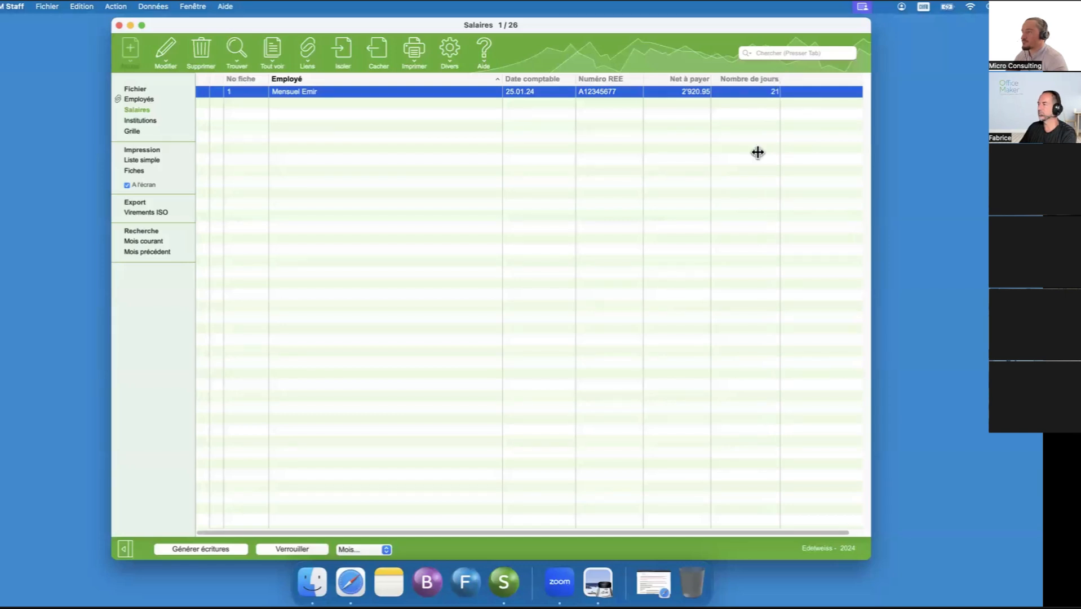
- Reopen the January salary and examine its full list of salary types, including the hidden calculation lines
double_click(287, 92)
drag(822, 31, 630, 24)
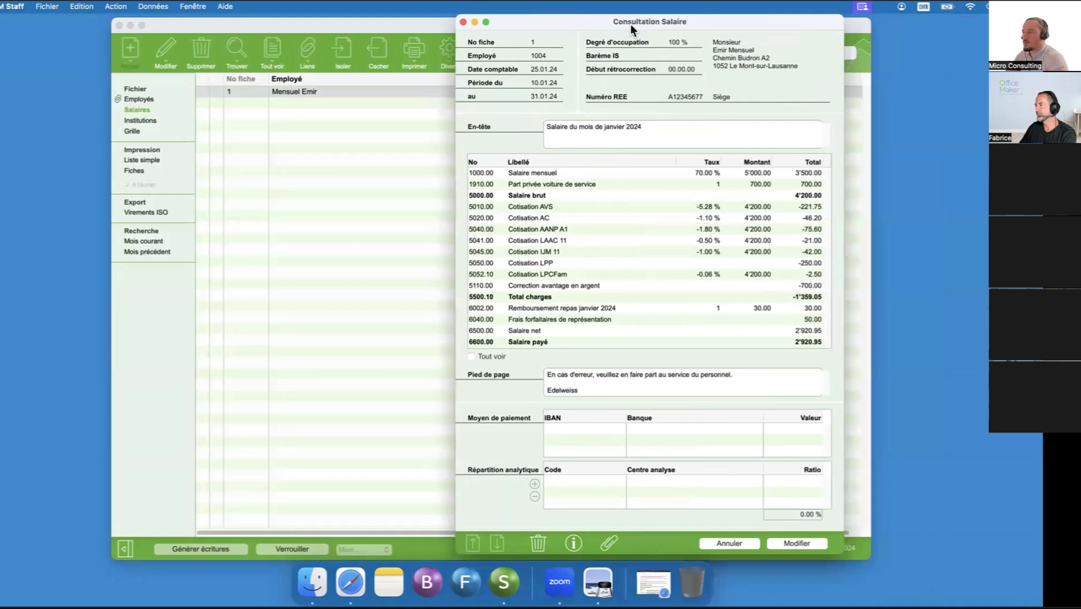
click(472, 356)
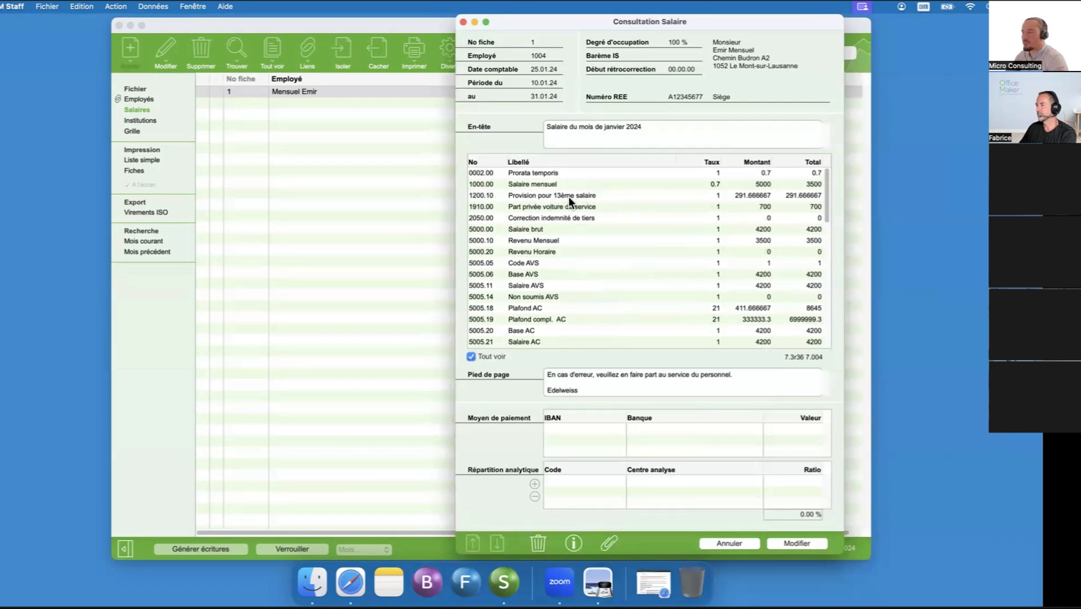
click(471, 356)
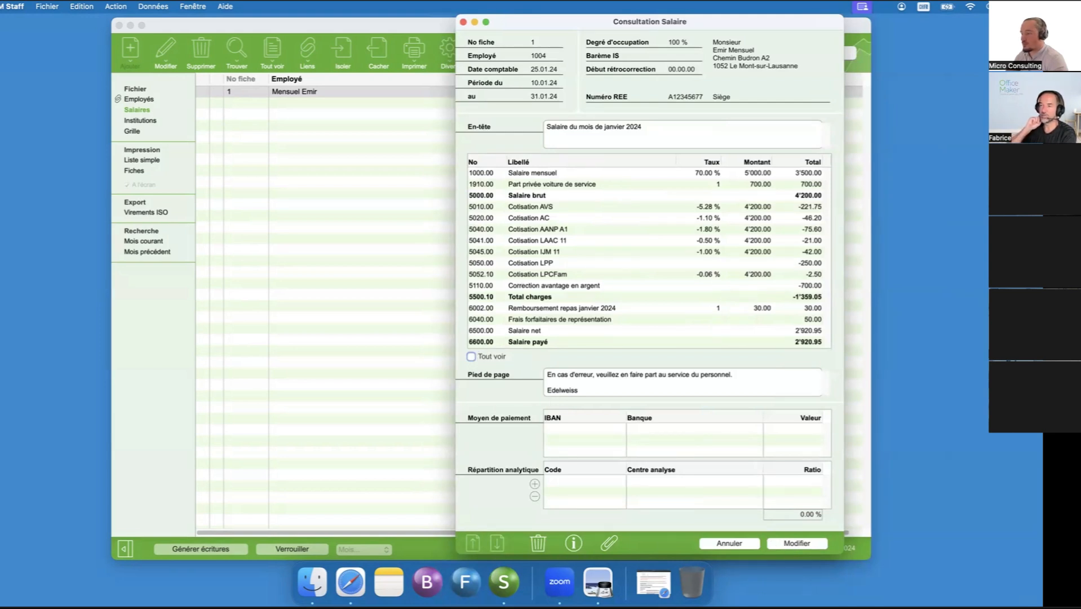
- Close the January salary and lock it
click(743, 544)
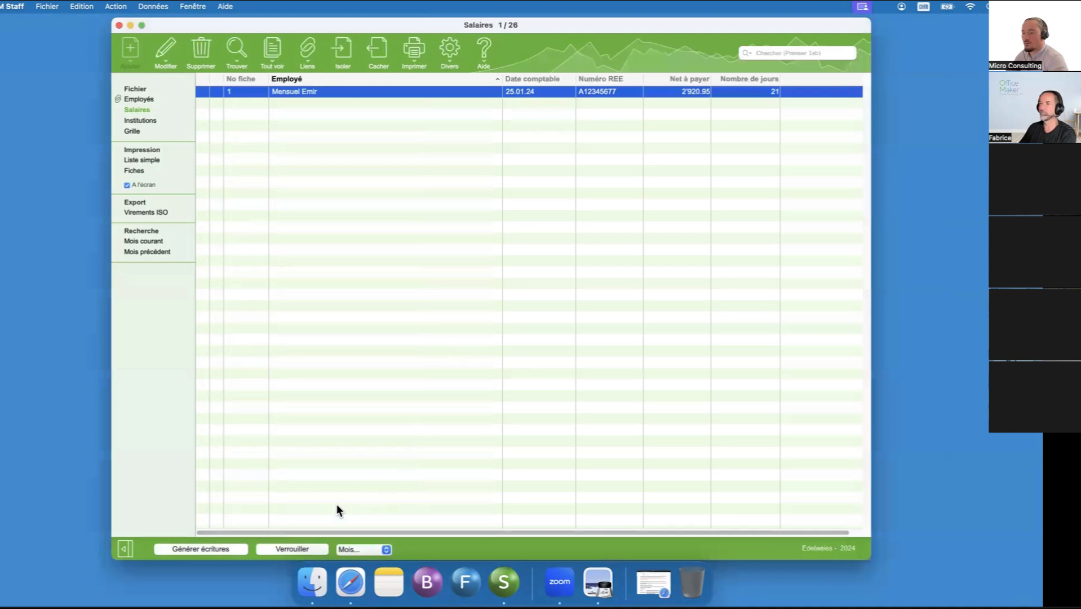
click(291, 548)
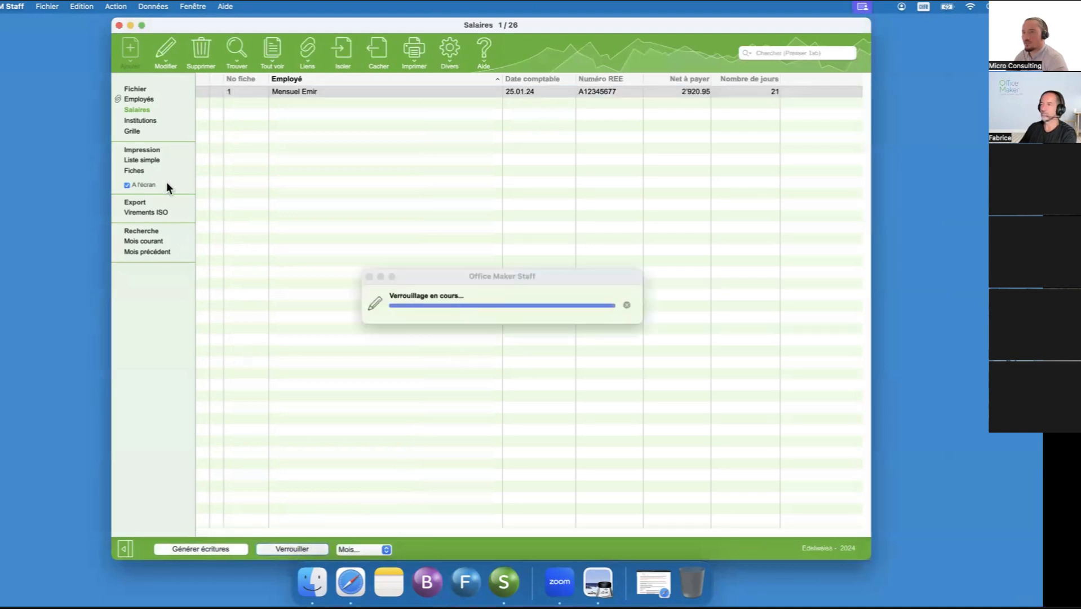
- Review employee 1004's assemblage with all salary types shown and with only the enterable ones shown
click(139, 100)
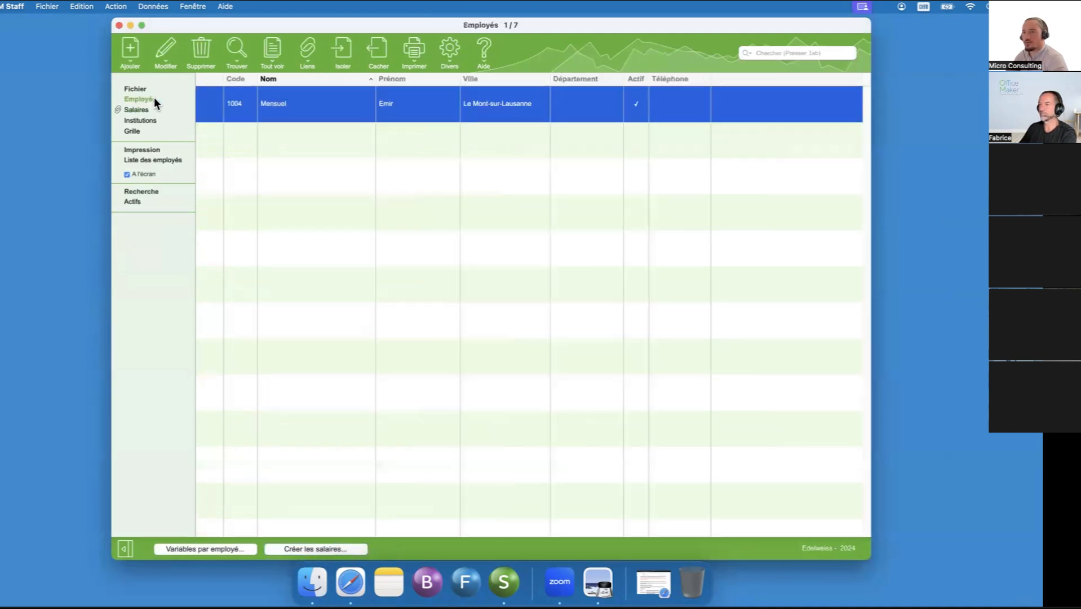
right_click(237, 108)
click(725, 106)
double_click(724, 110)
drag(764, 29, 563, 73)
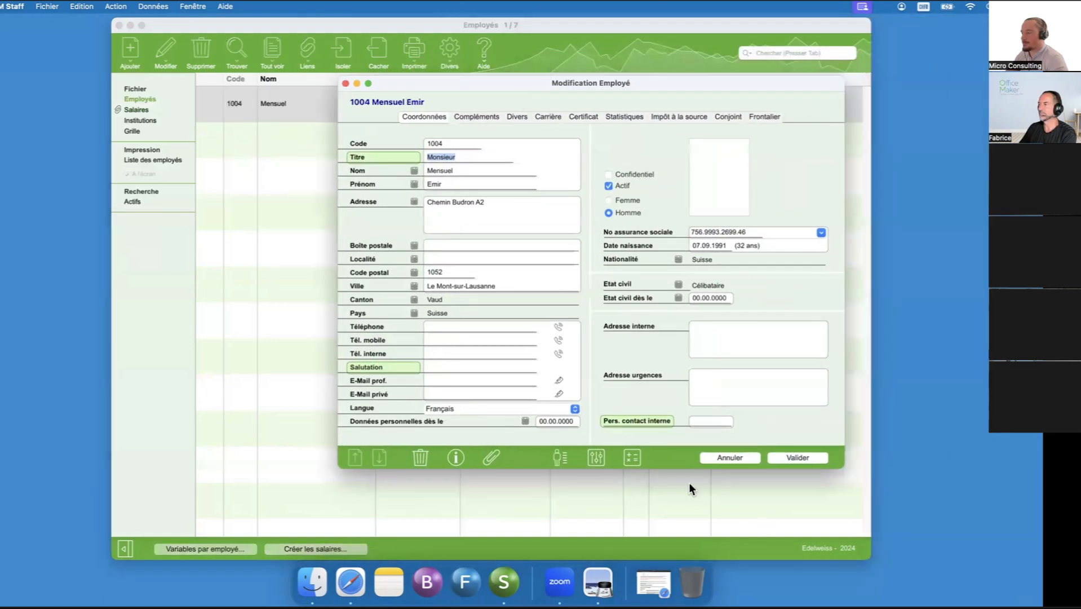
click(558, 454)
click(518, 191)
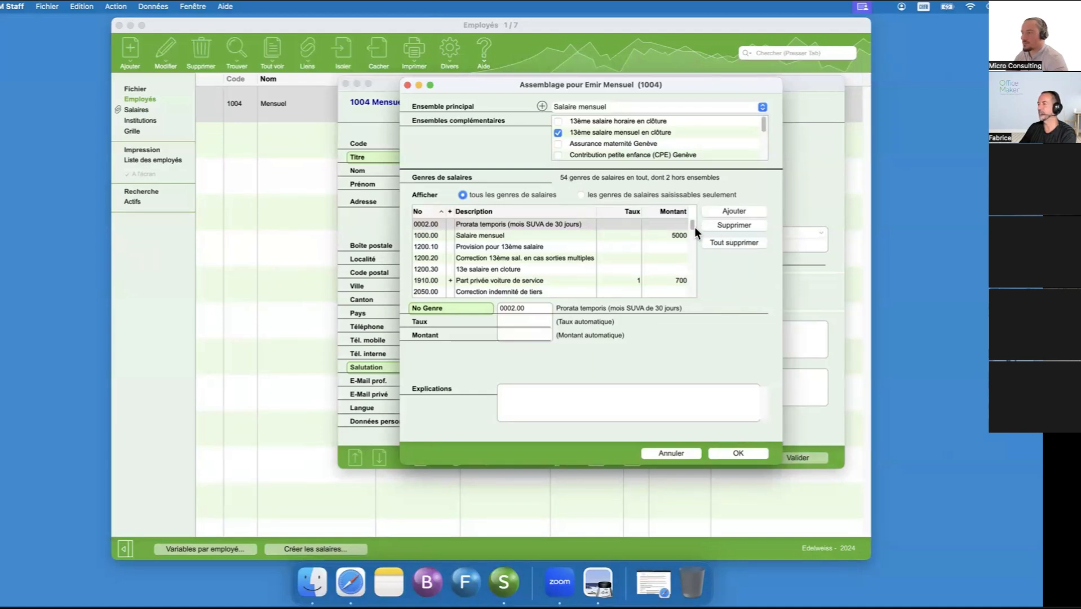
click(656, 194)
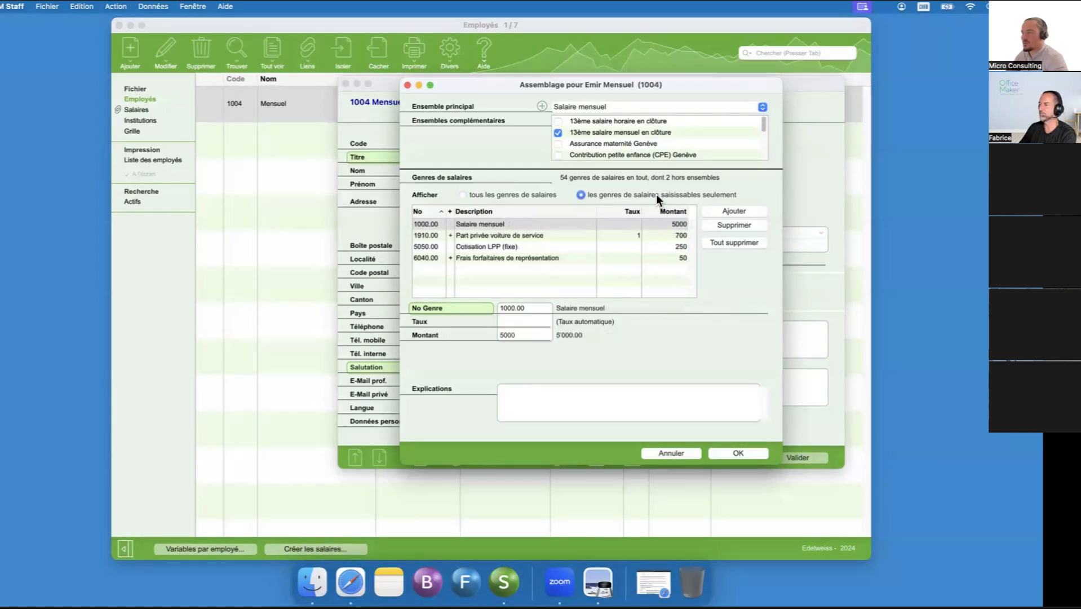
click(723, 454)
click(784, 458)
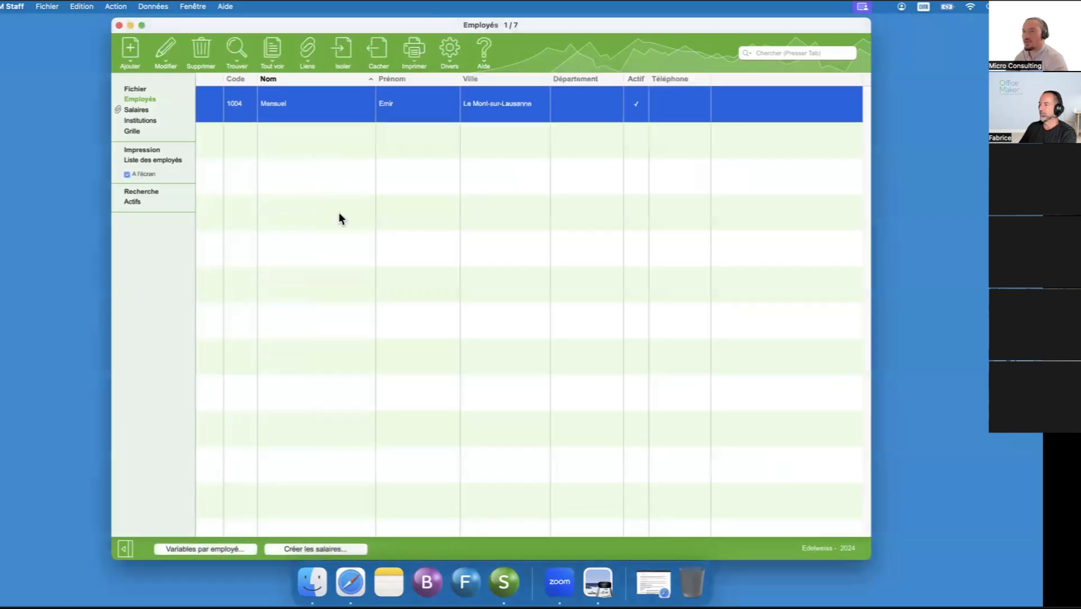
- Print the locked salary to screen with the Fiches template and enlarge the resulting PDF payslip
click(153, 107)
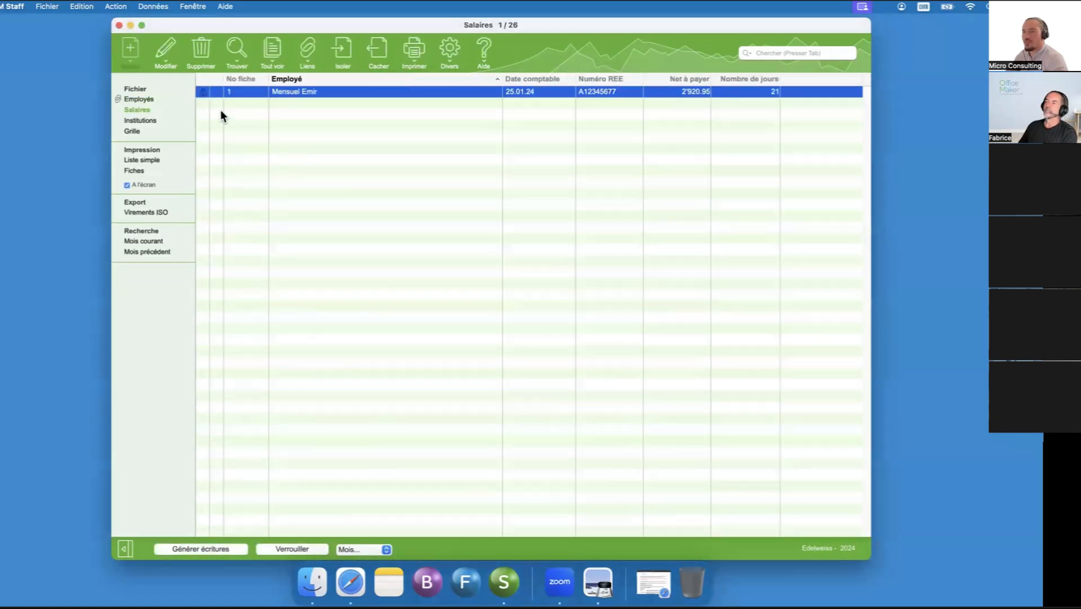
click(415, 48)
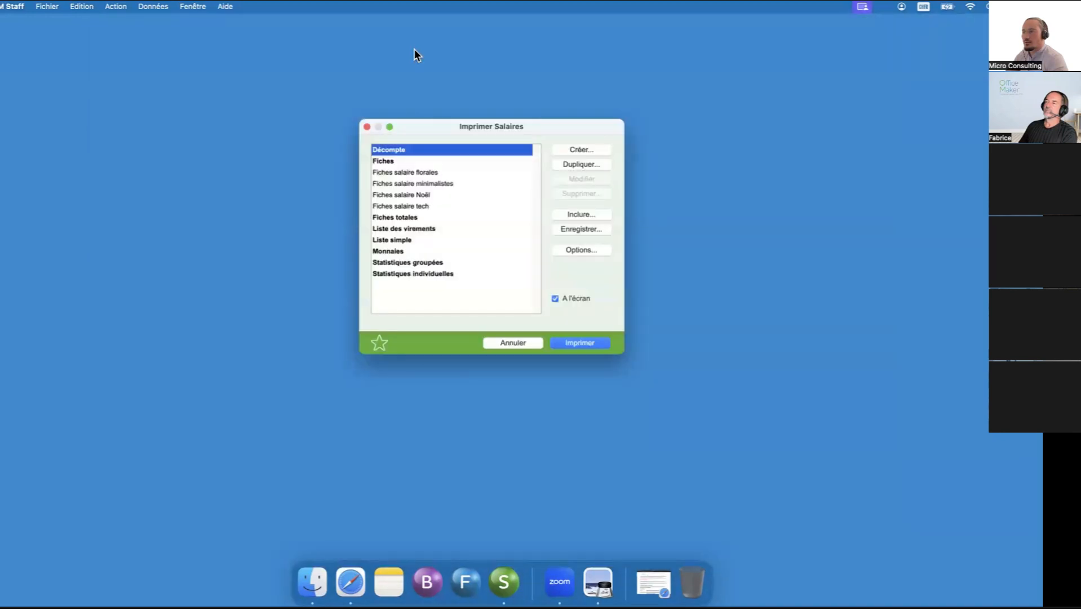
click(403, 162)
click(583, 344)
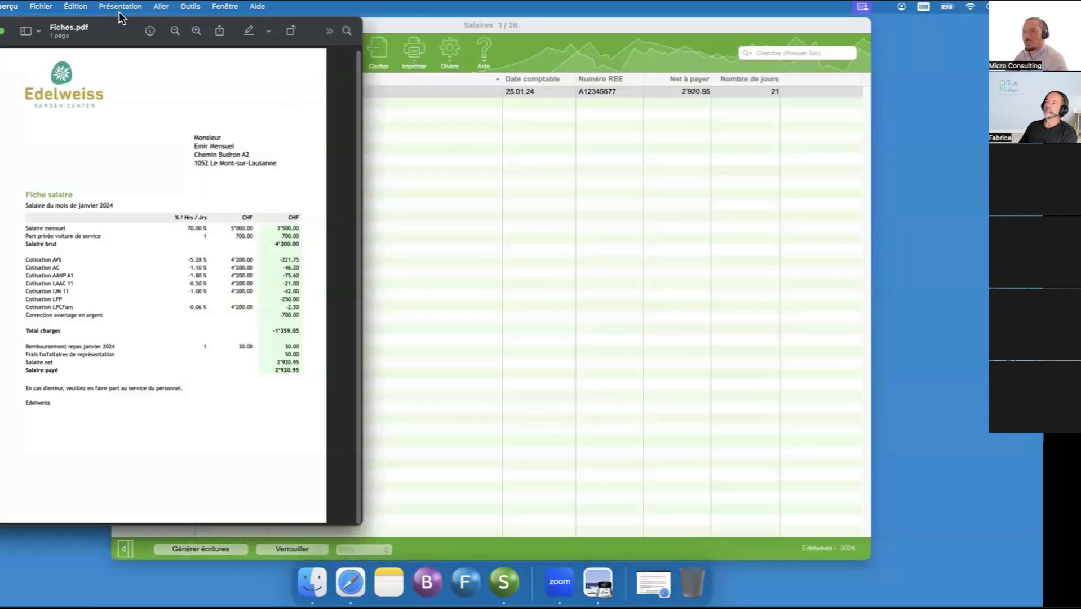
drag(140, 24, 310, 39)
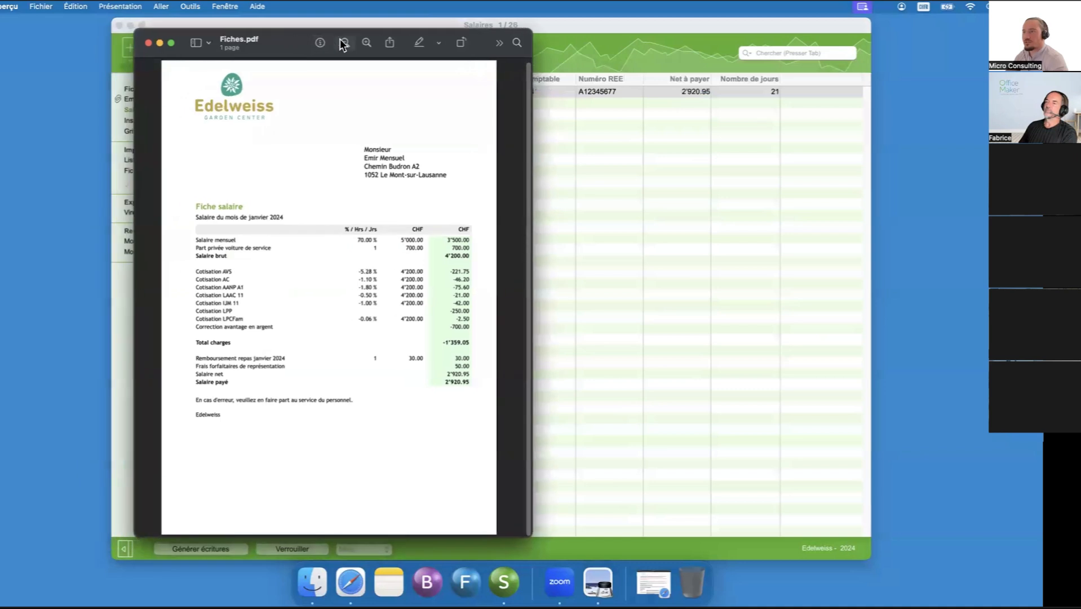
click(366, 42)
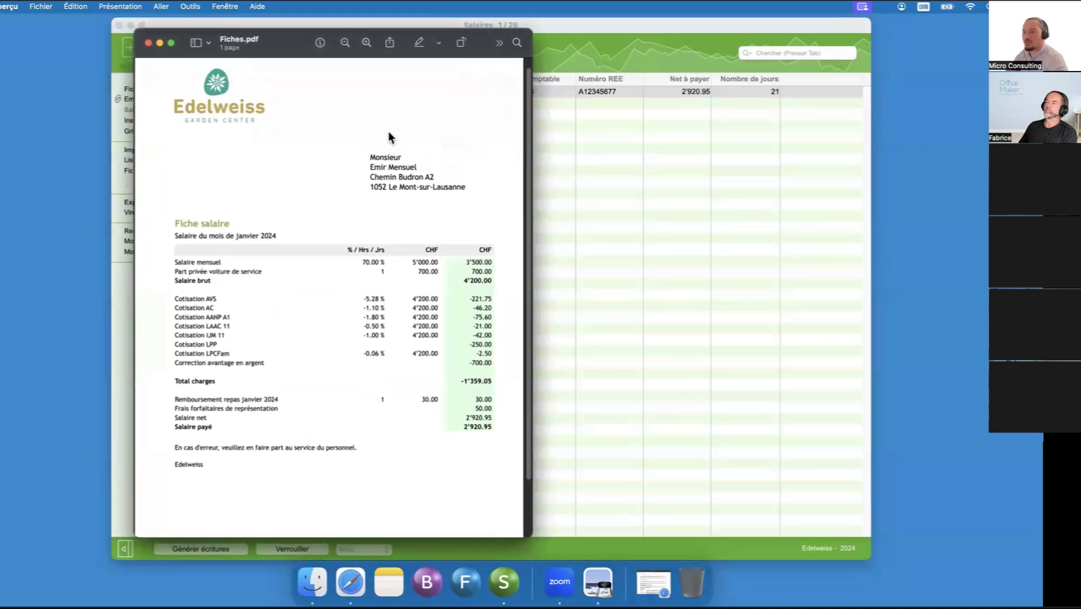
- Close the PDF payslip and check the lock status of employee 1004's January entry in the salaries list
scroll(389, 136, up, 1)
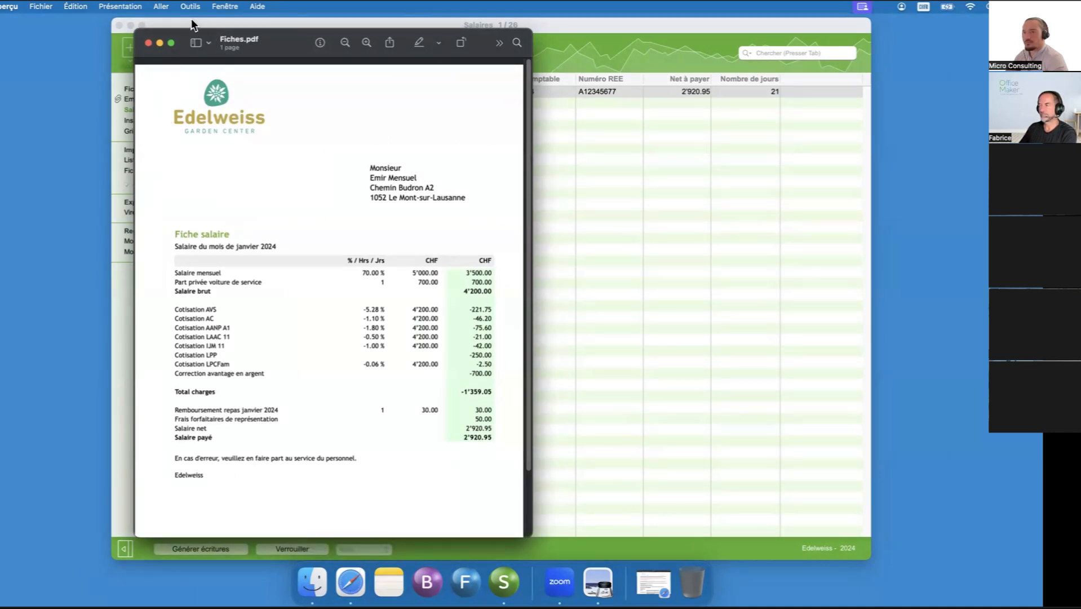
click(149, 42)
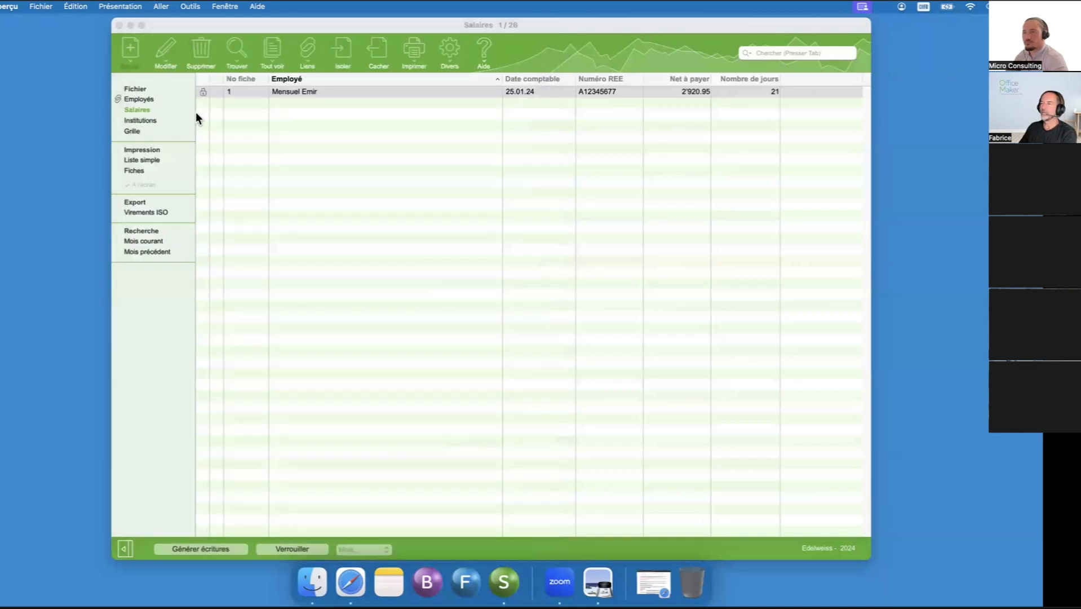
click(159, 98)
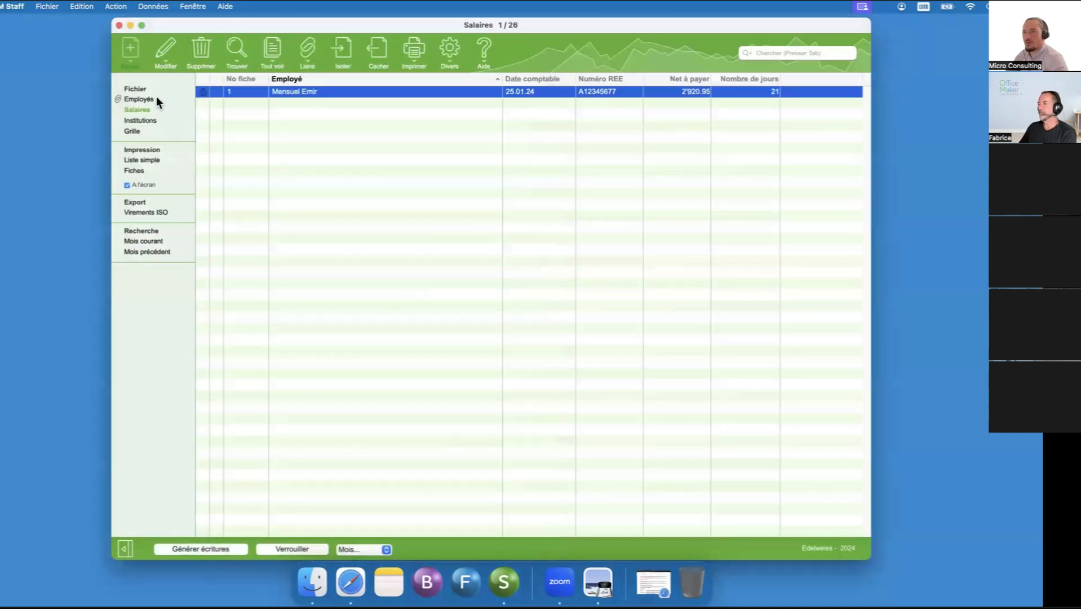
click(156, 99)
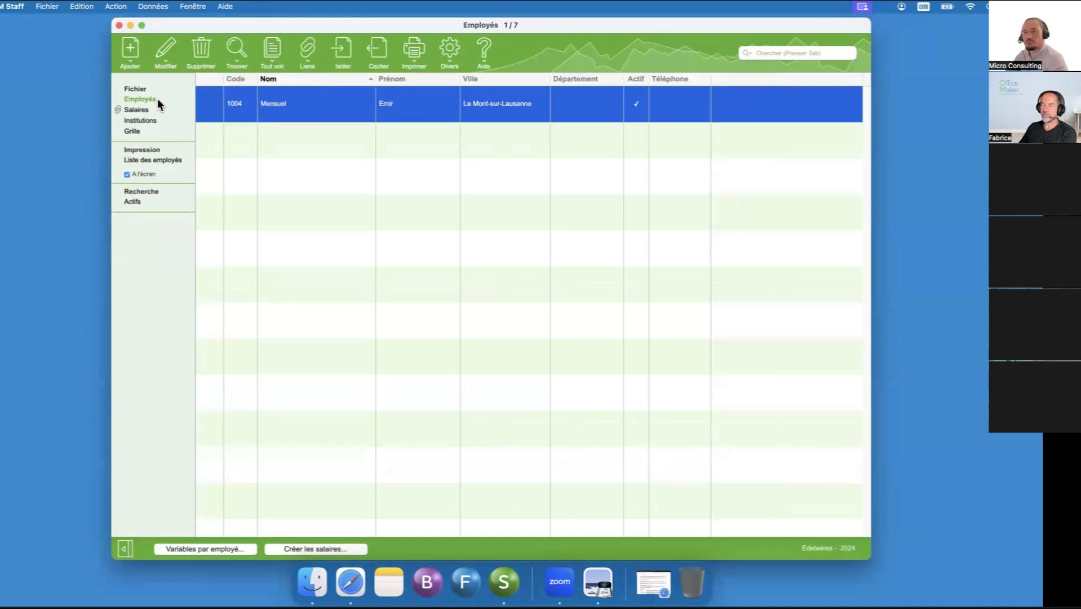
click(184, 113)
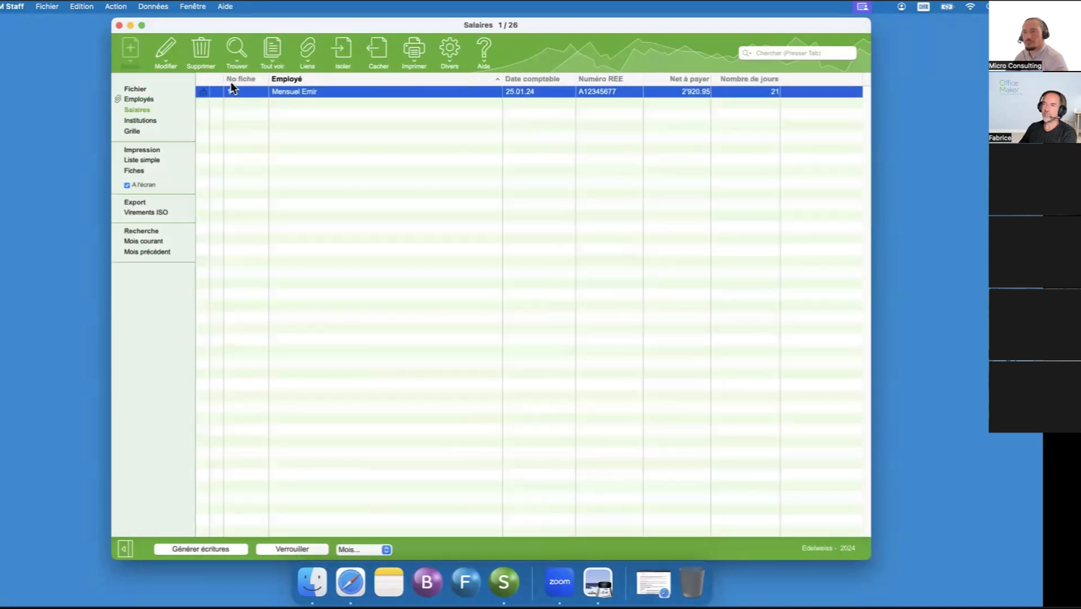
click(203, 95)
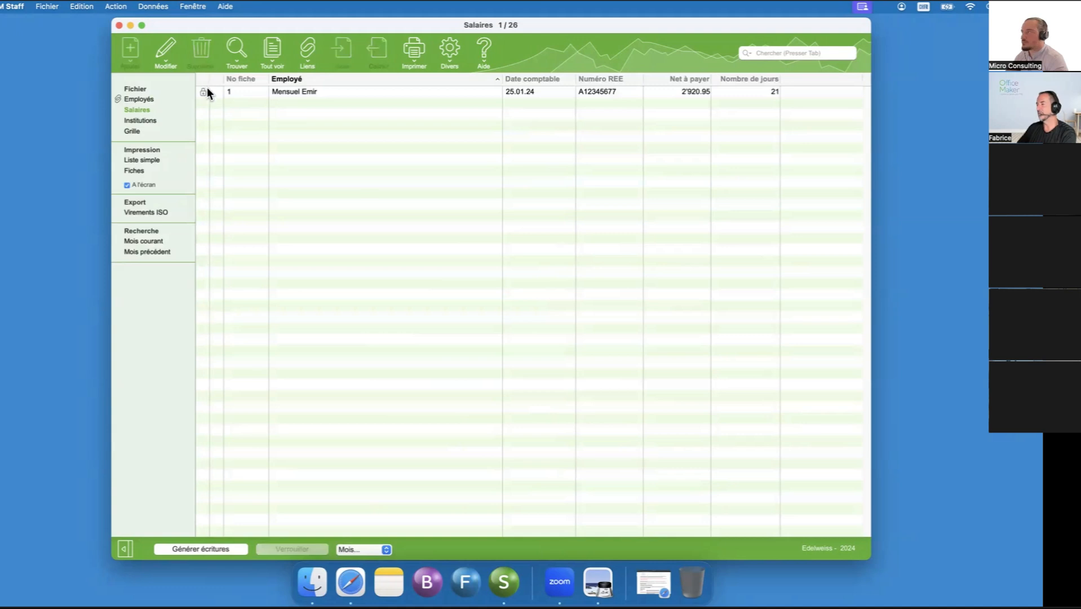
click(209, 92)
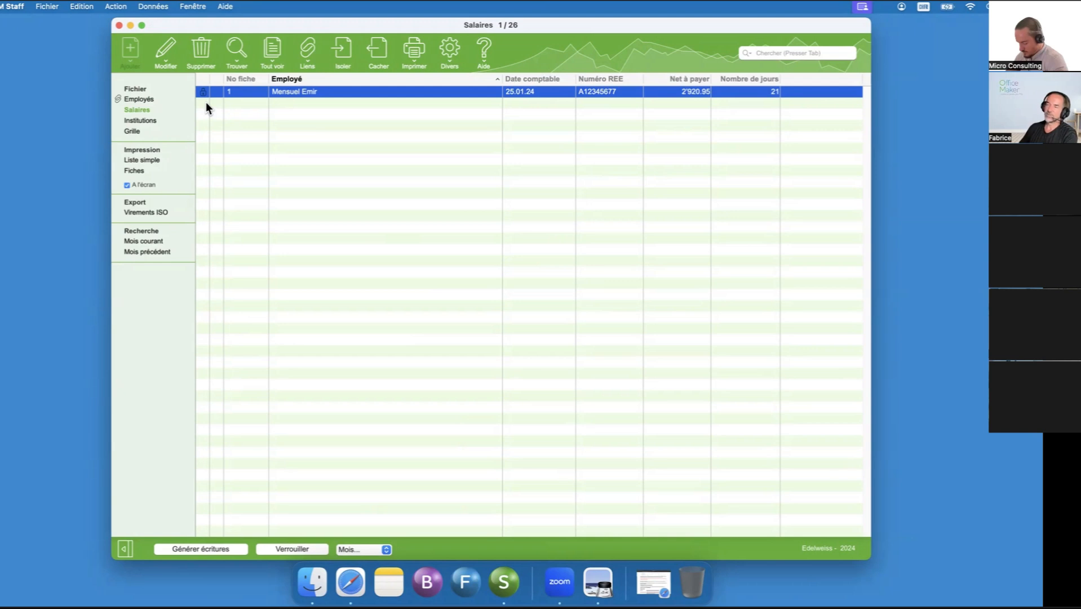
- Open employee 1004's record for modification and show its statistics data
click(162, 98)
right_click(214, 104)
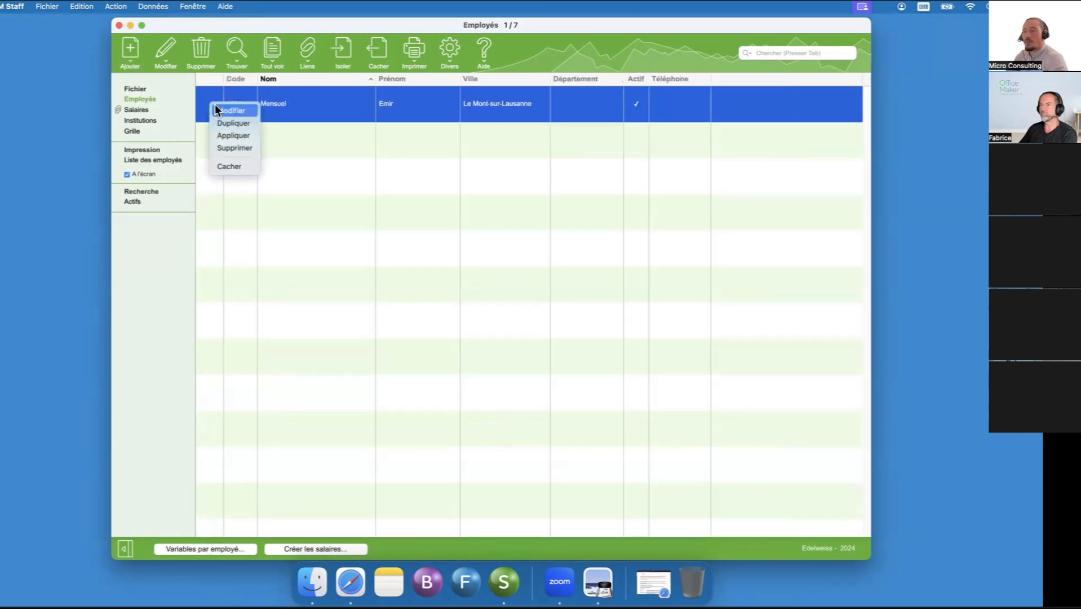
click(228, 109)
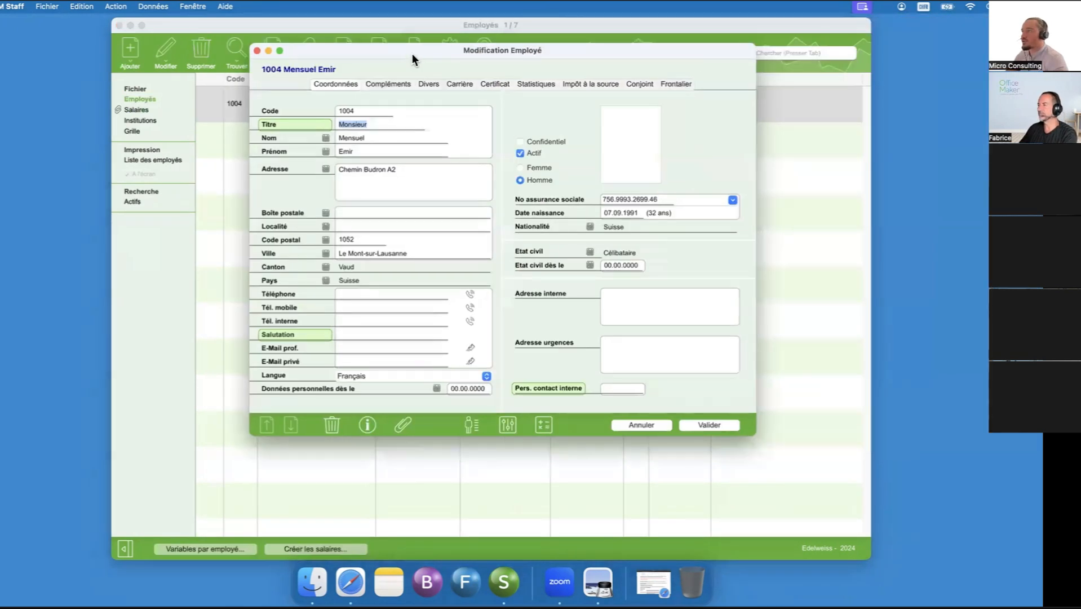
drag(412, 54, 459, 62)
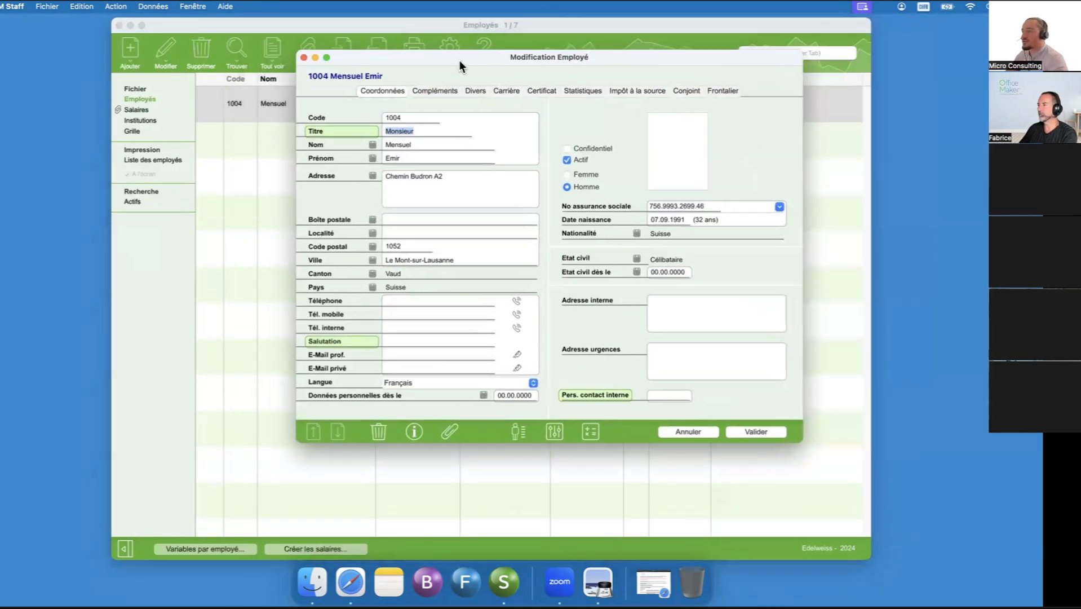
click(582, 92)
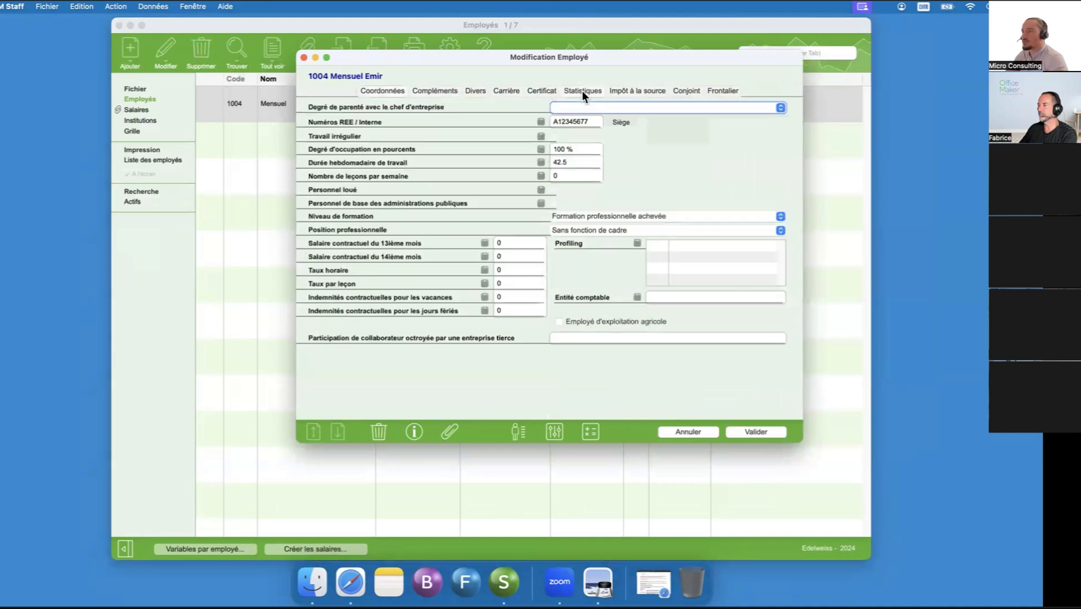
- Set the employee's degree of occupation to 80 % for February through December
click(540, 149)
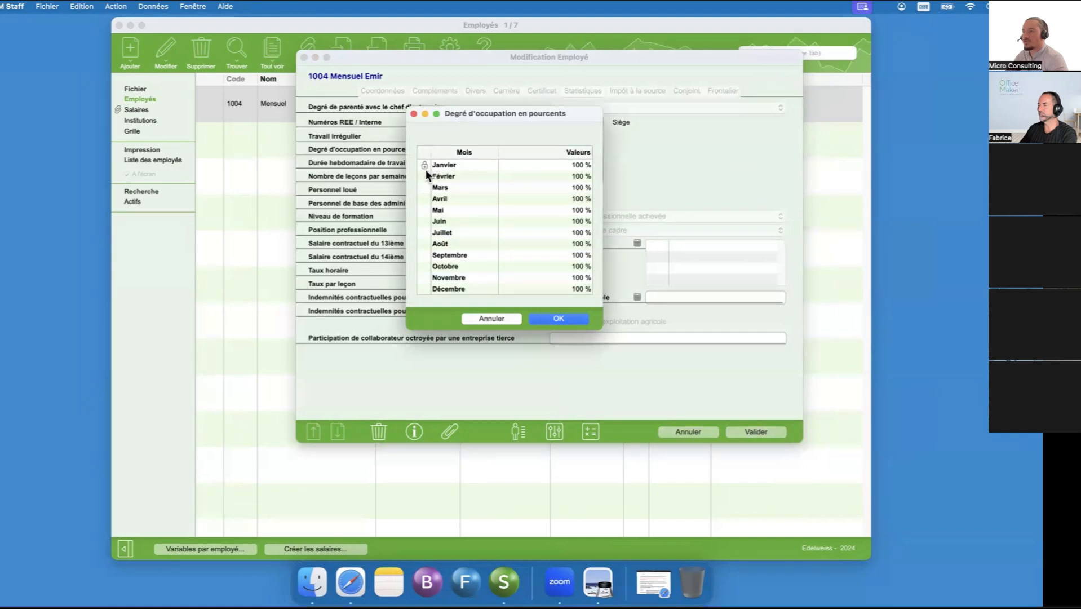
double_click(576, 175)
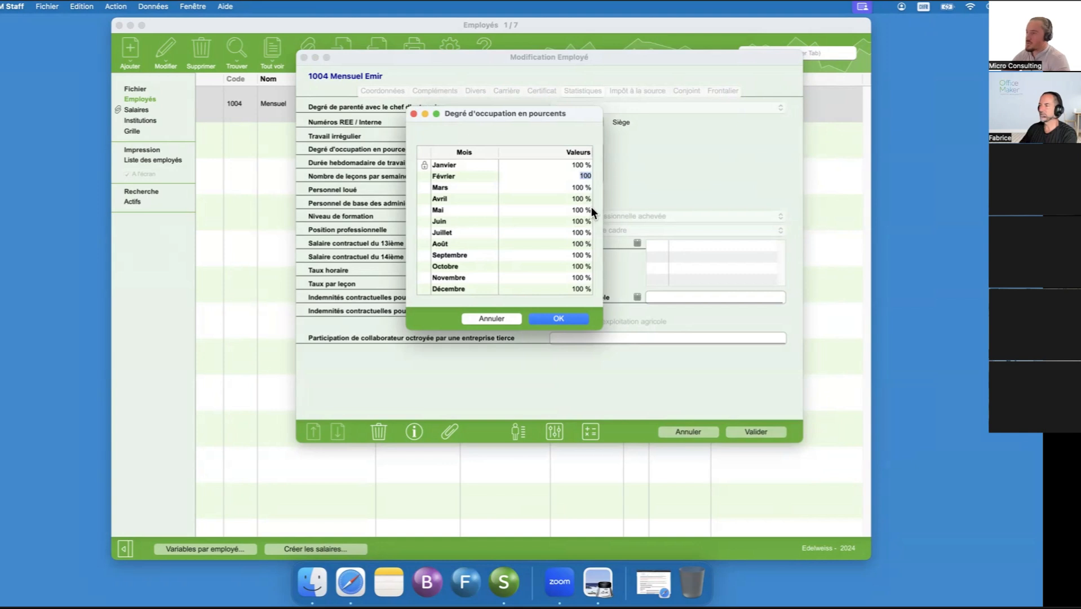
text(80)
key(Tab)
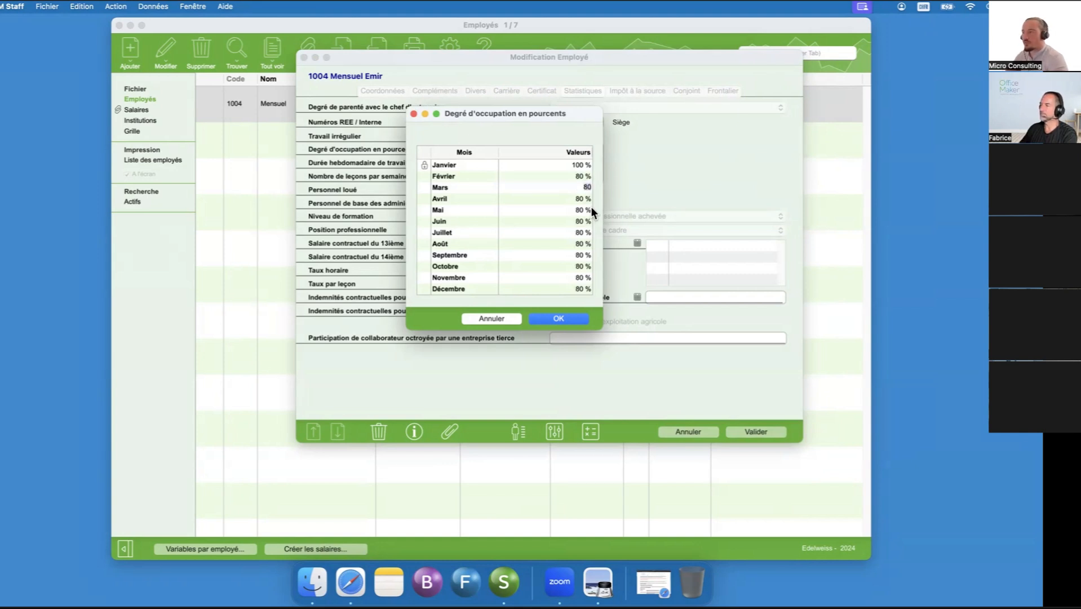
click(572, 319)
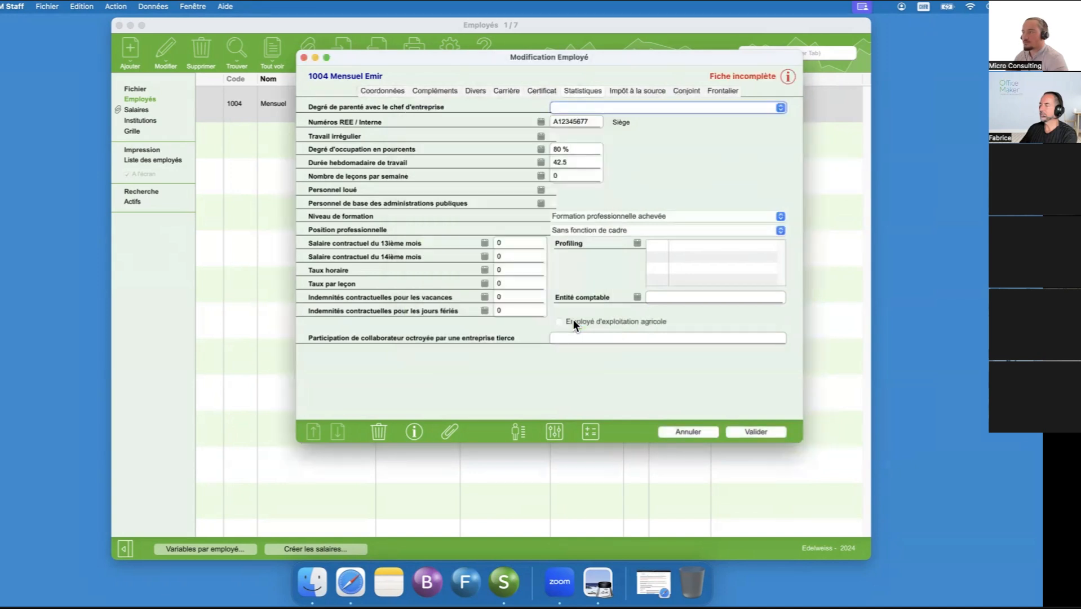
- Read the incomplete-record details and set the weekly working duration to 34 for February through December
click(788, 76)
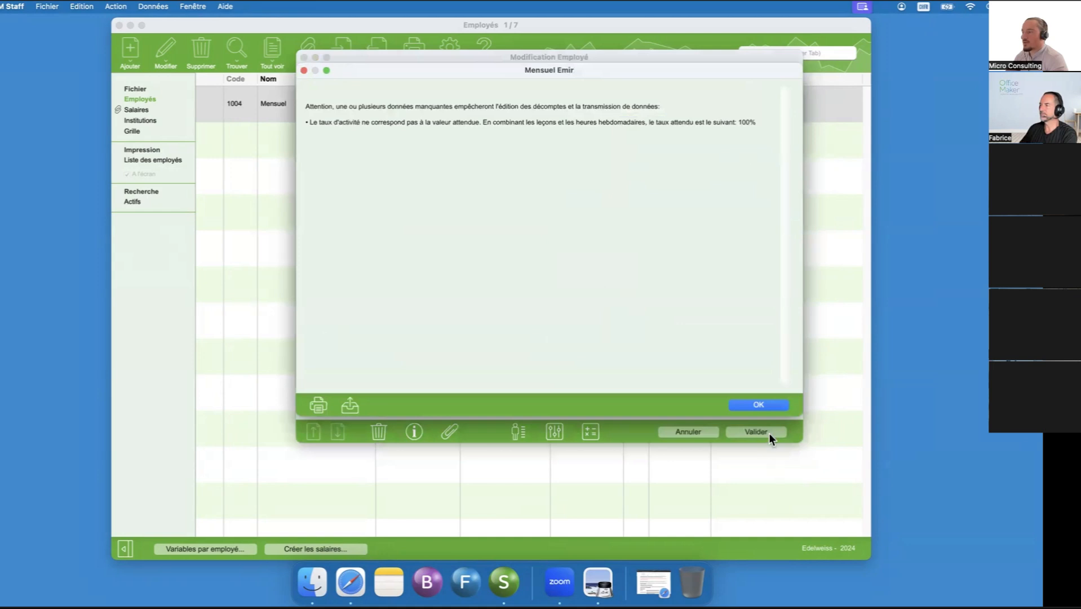
click(761, 406)
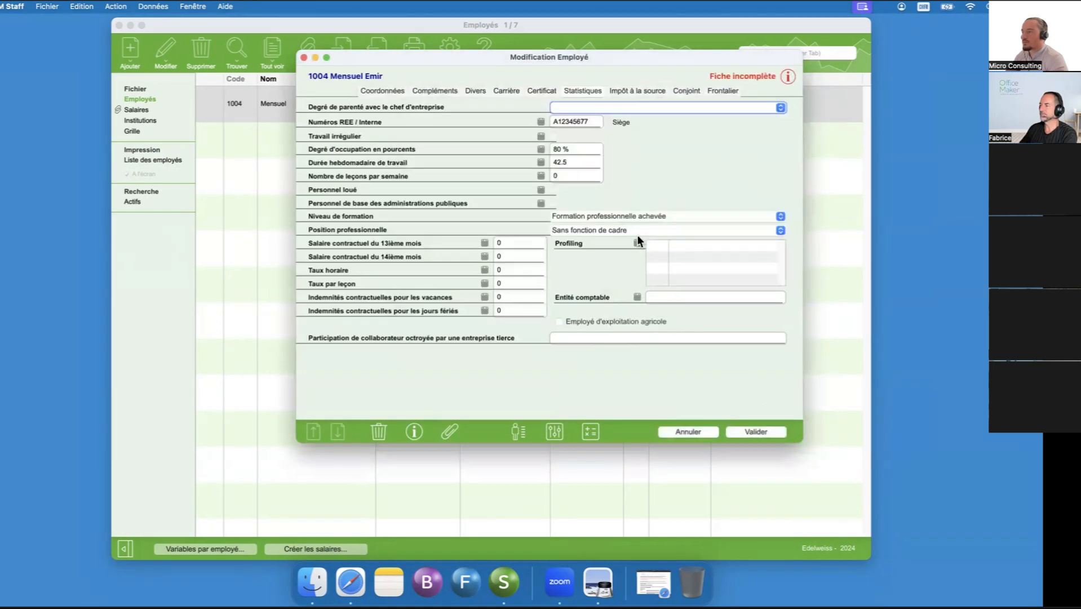
click(541, 162)
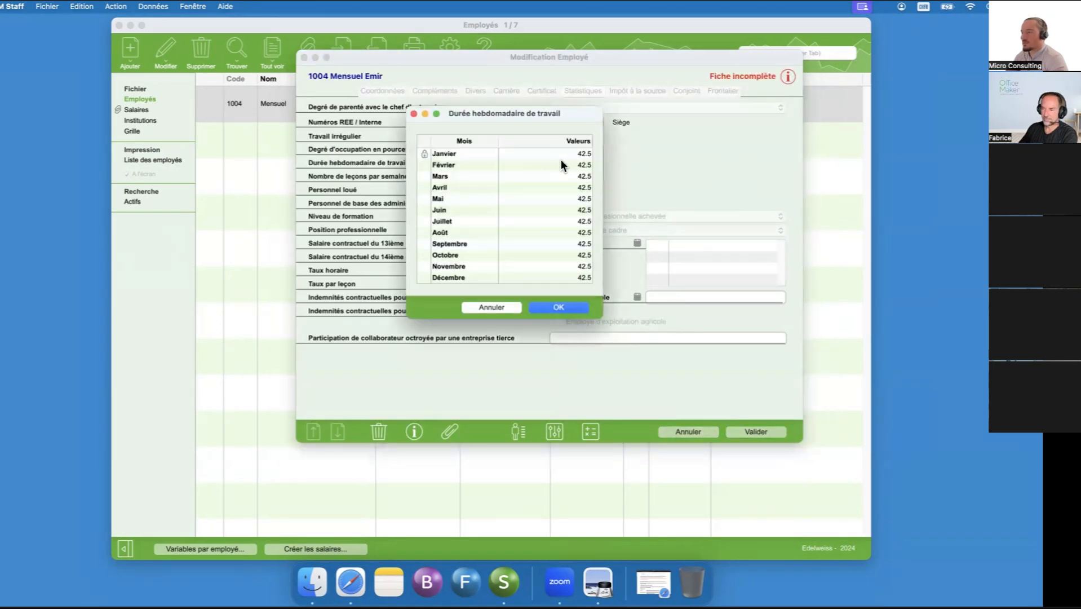
click(565, 167)
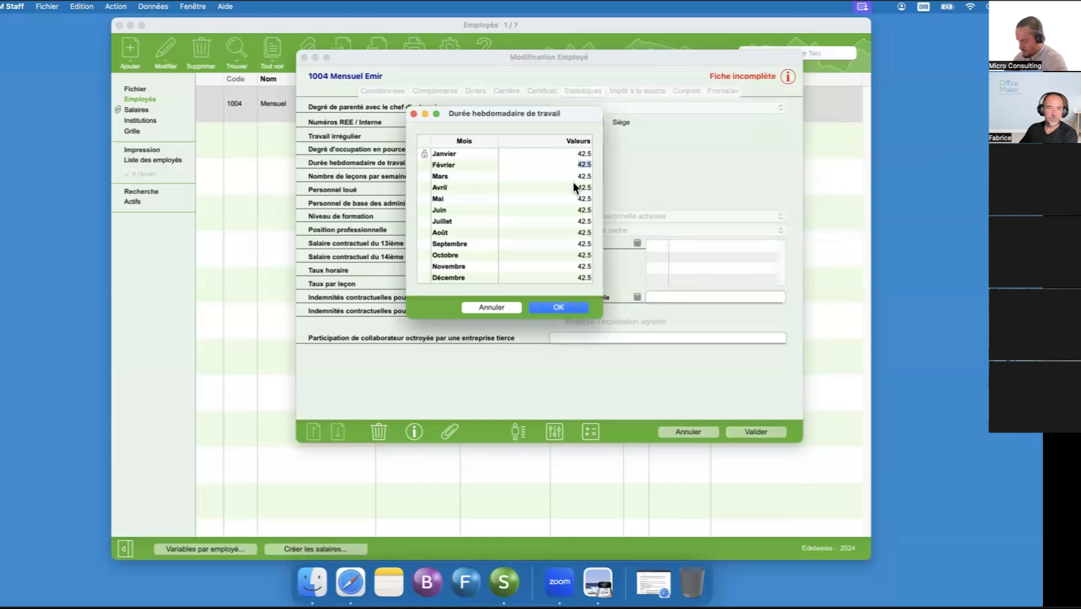
text(34)
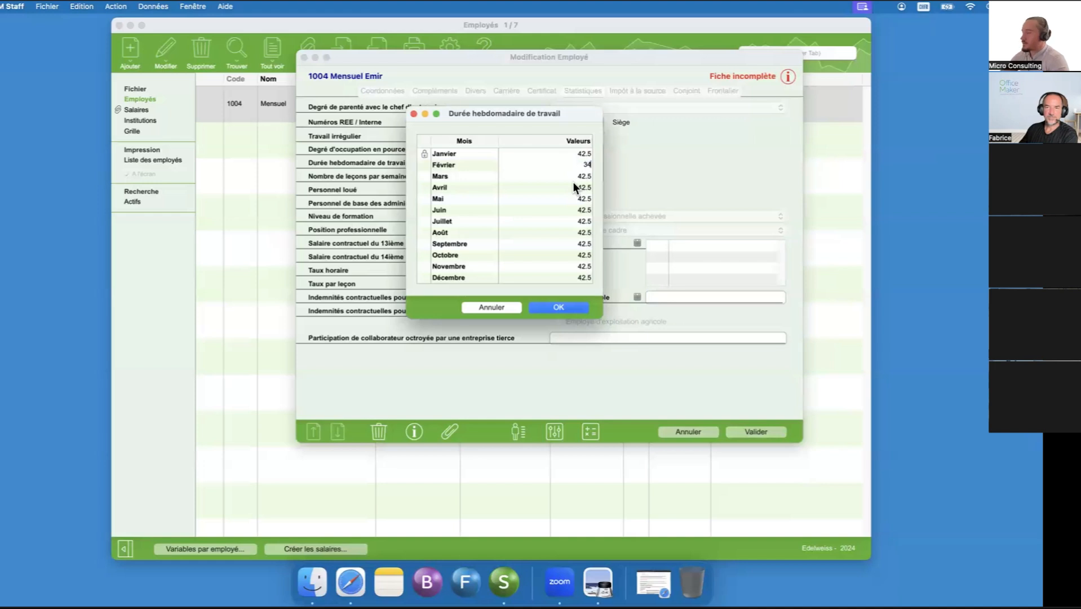
key(Return)
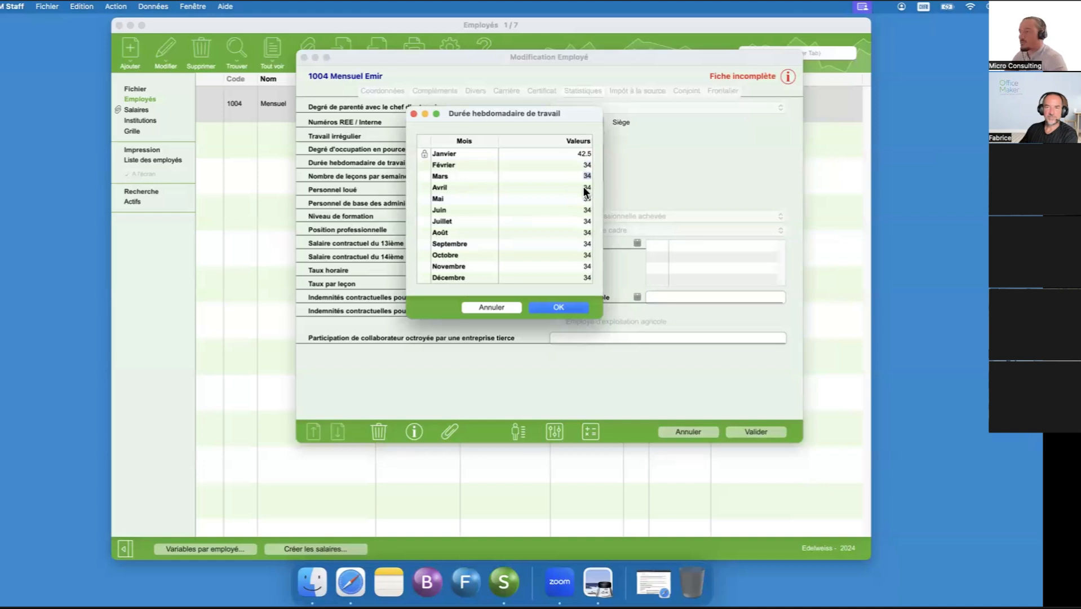
click(560, 309)
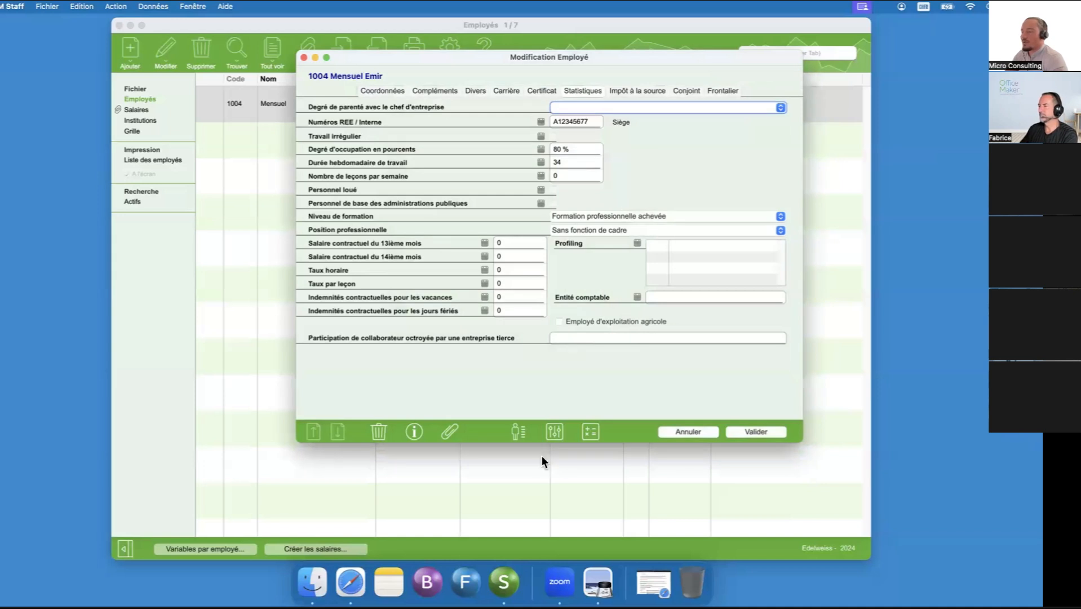
- In the employee's assemblage, set the amount of salary type 5050.00 Cotisation LPP (fixe) to 200
click(524, 429)
click(598, 220)
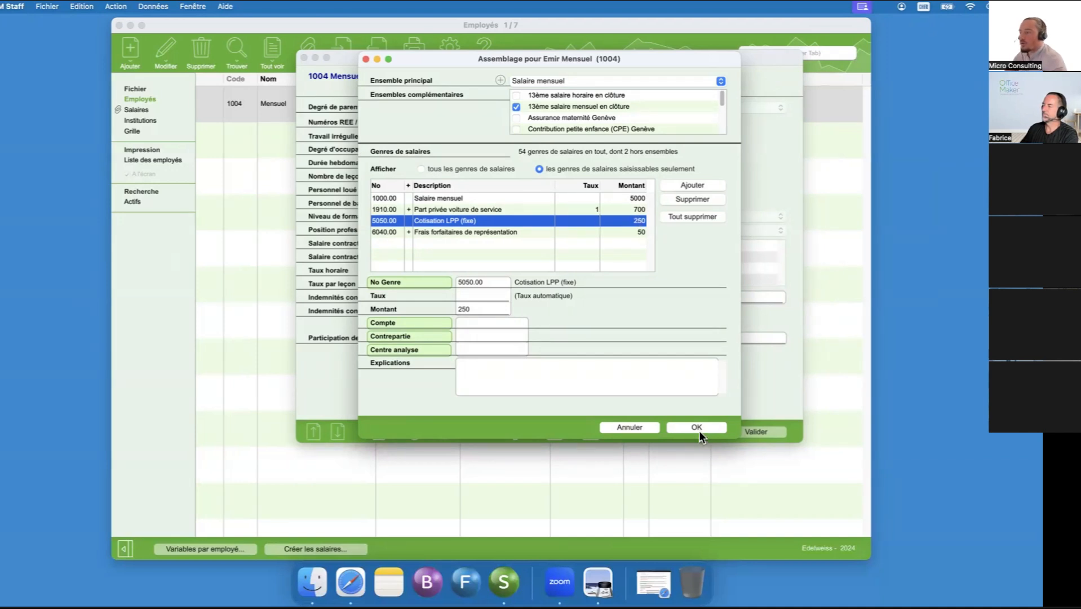
click(484, 308)
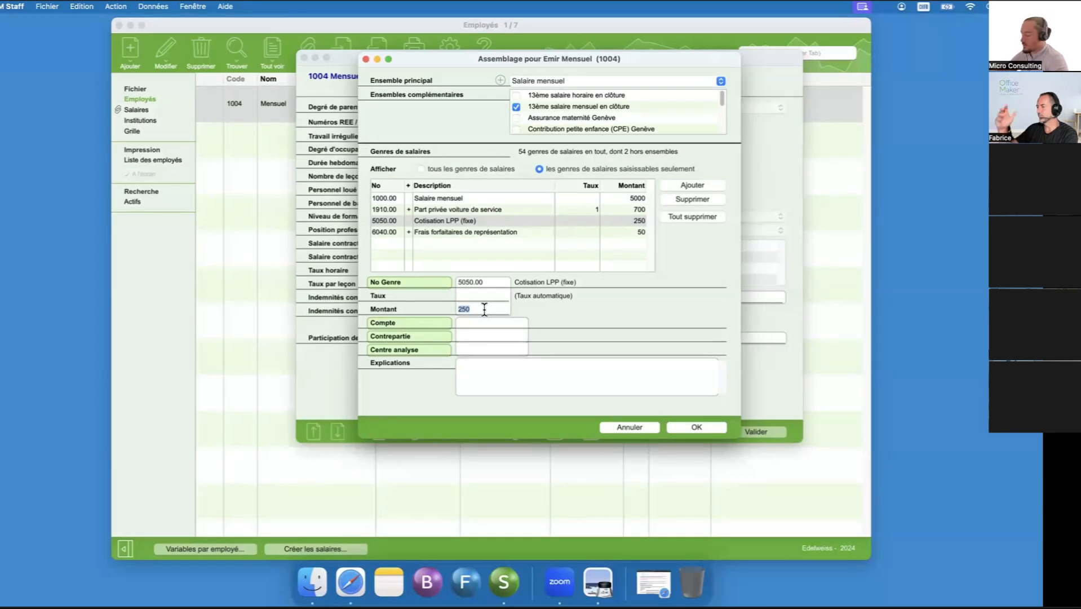
text(200)
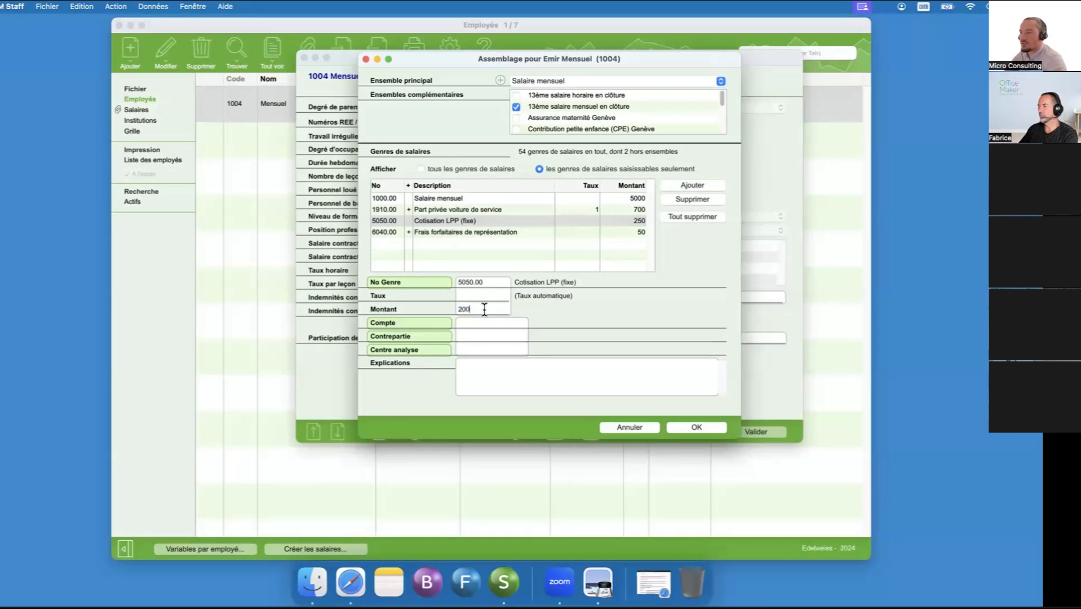
click(546, 219)
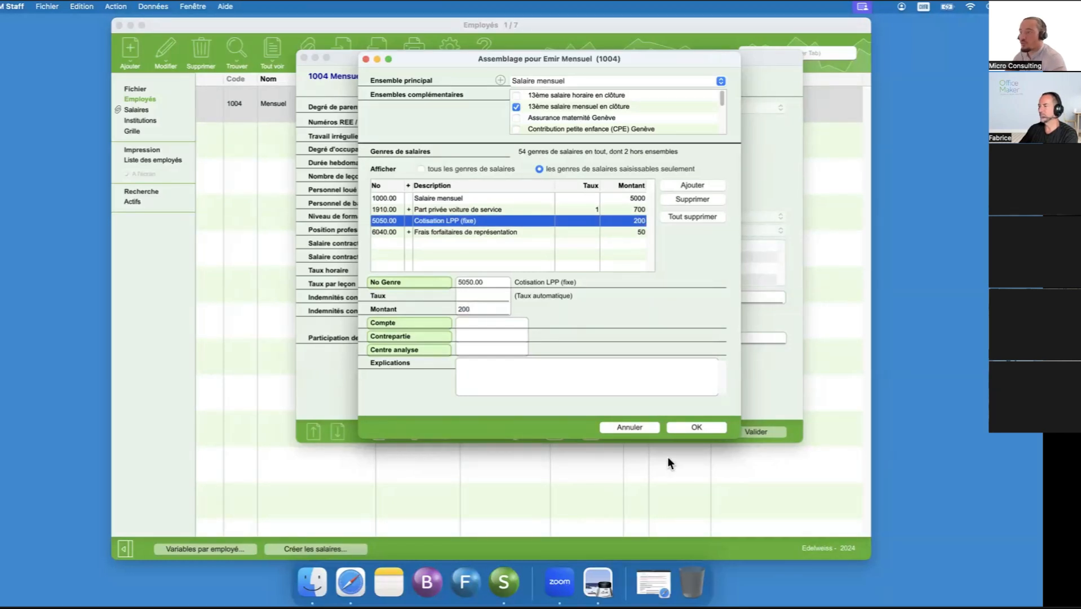
click(695, 427)
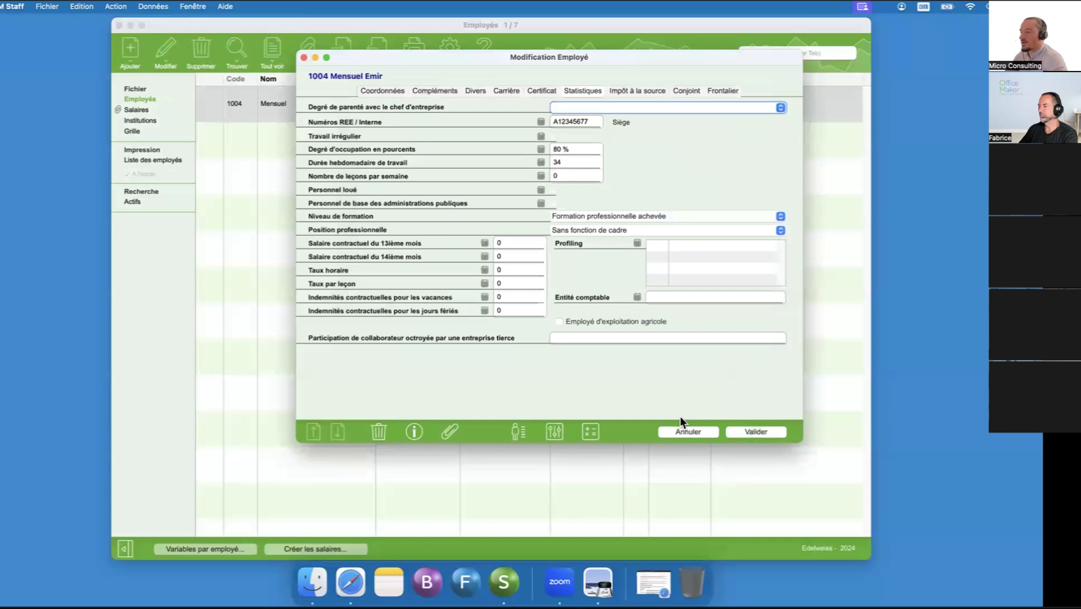
- Add a 5050.00 variable to salary slip 2 with amount -50 and the label "Ajustement LPP janvier 2024"
click(561, 424)
click(483, 81)
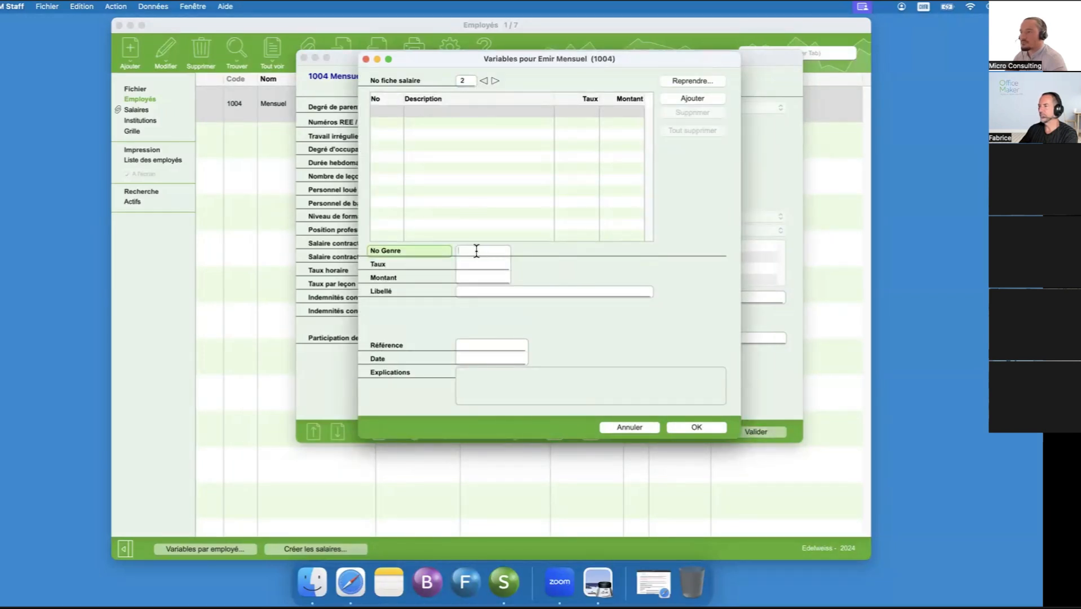
text(5050.00)
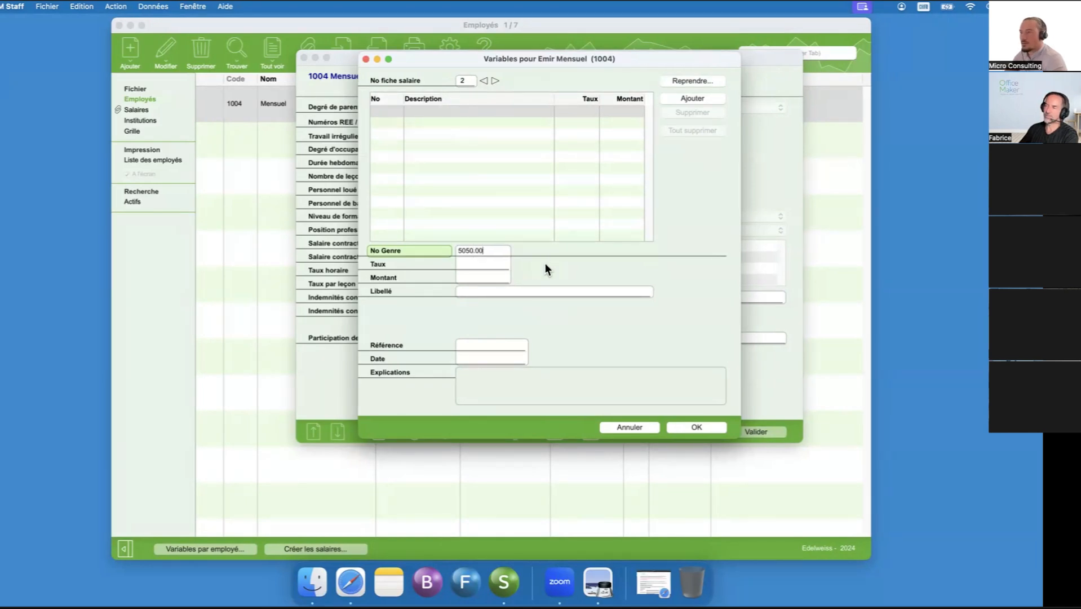
key(Tab)
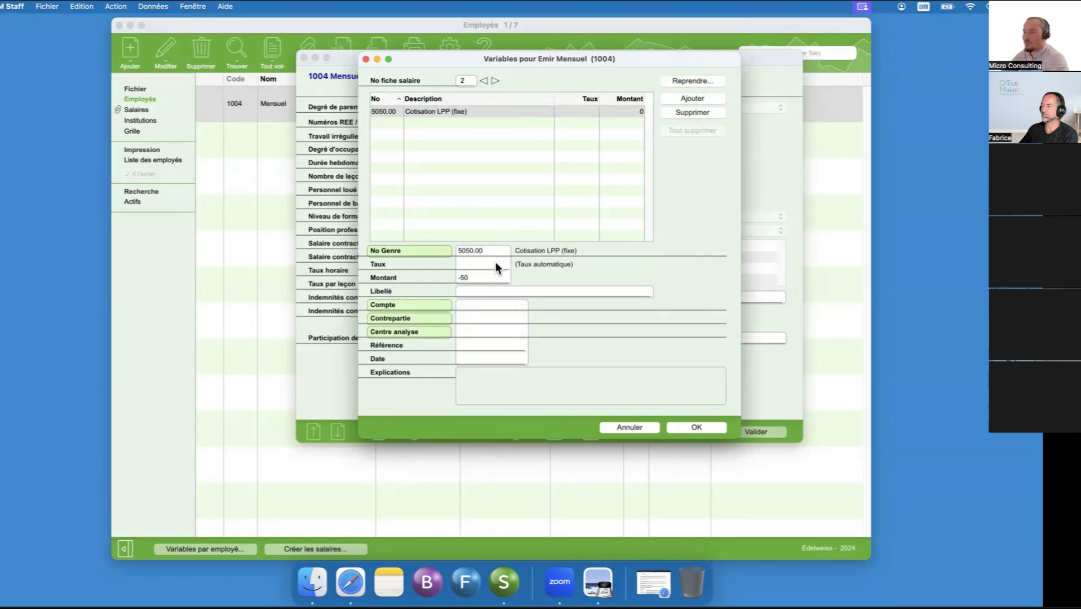
text(Ajustement LPP)
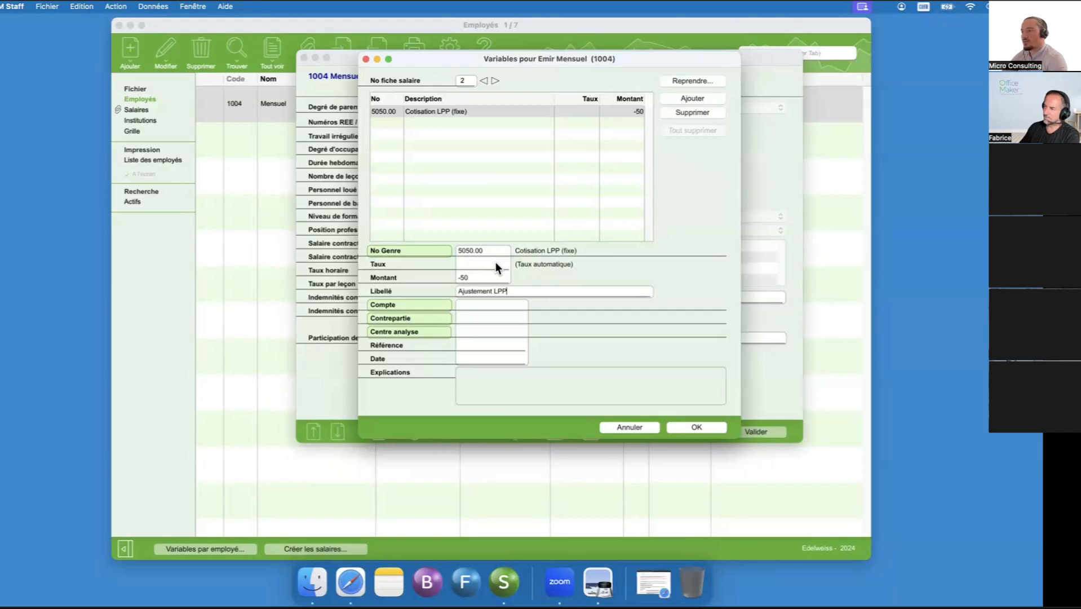
text(ier 2024)
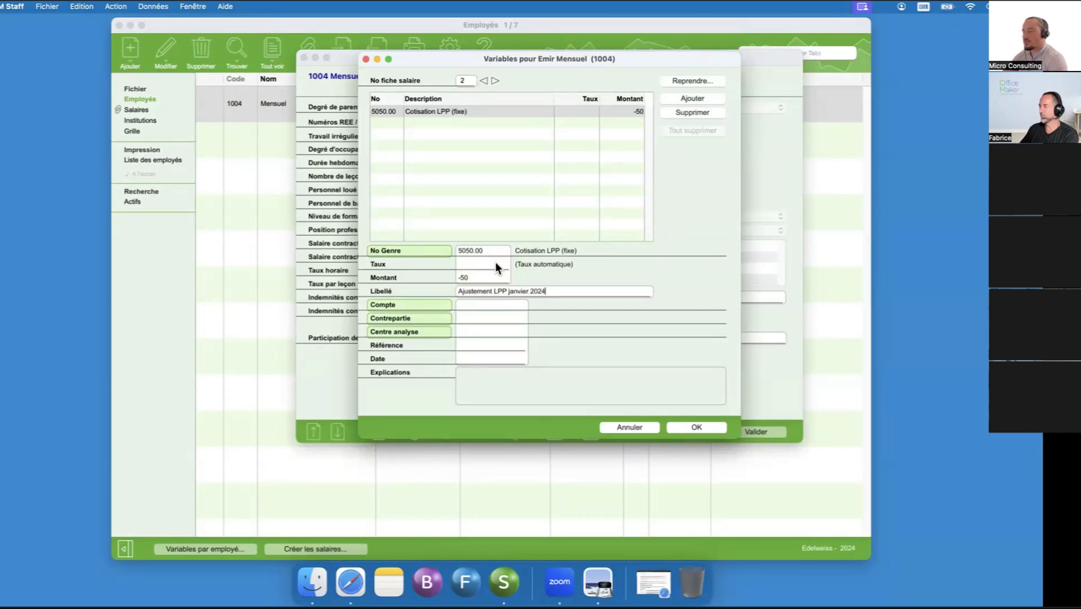
click(536, 220)
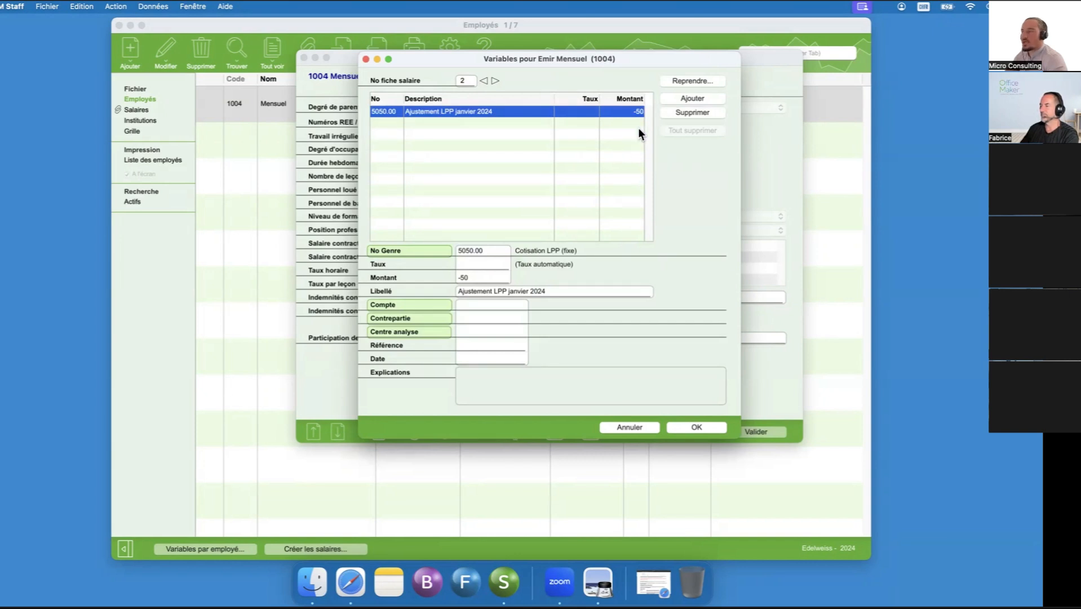
- Carry over the 6002.00 meal reimbursement variable from the January salary into slip 2 and select it
click(681, 80)
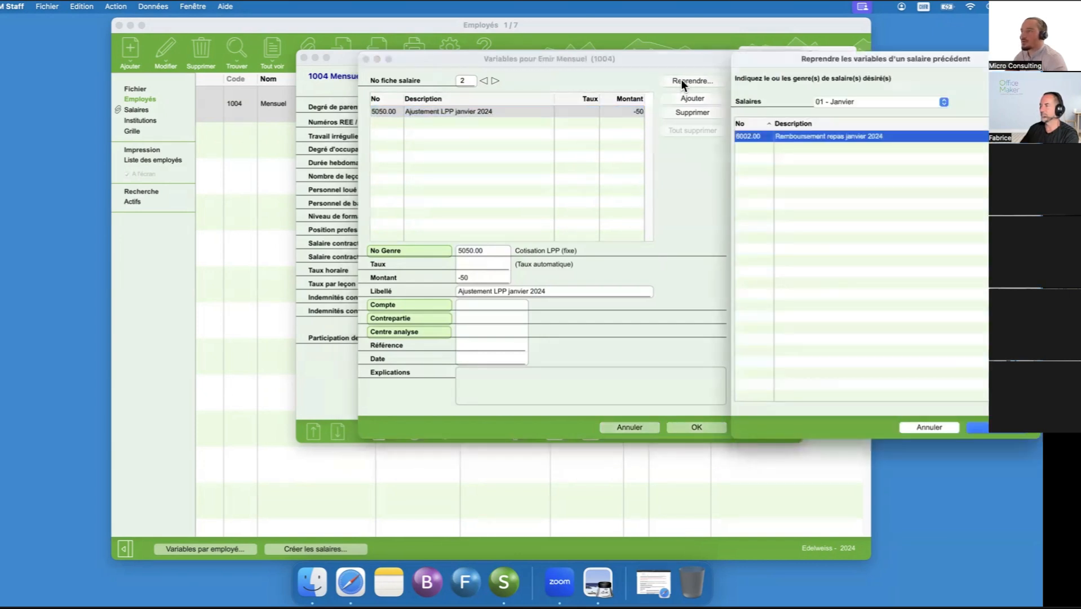
double_click(828, 135)
click(456, 123)
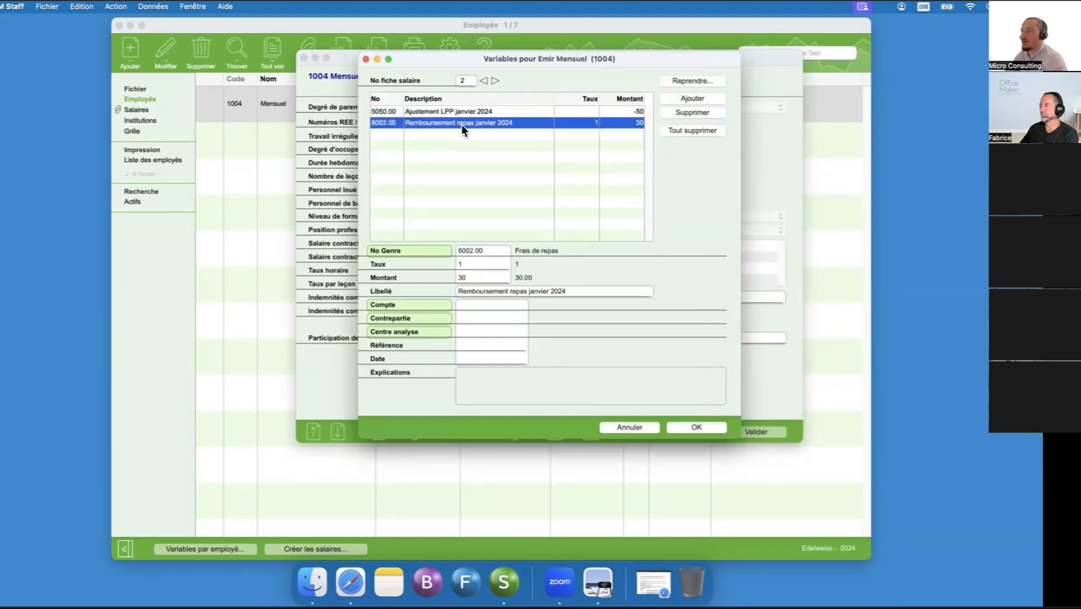
- Set the 6002.00 variable's label to "Remboursement repas février 2024" and its rate to 2, and validate the employee record
drag(528, 290, 541, 291)
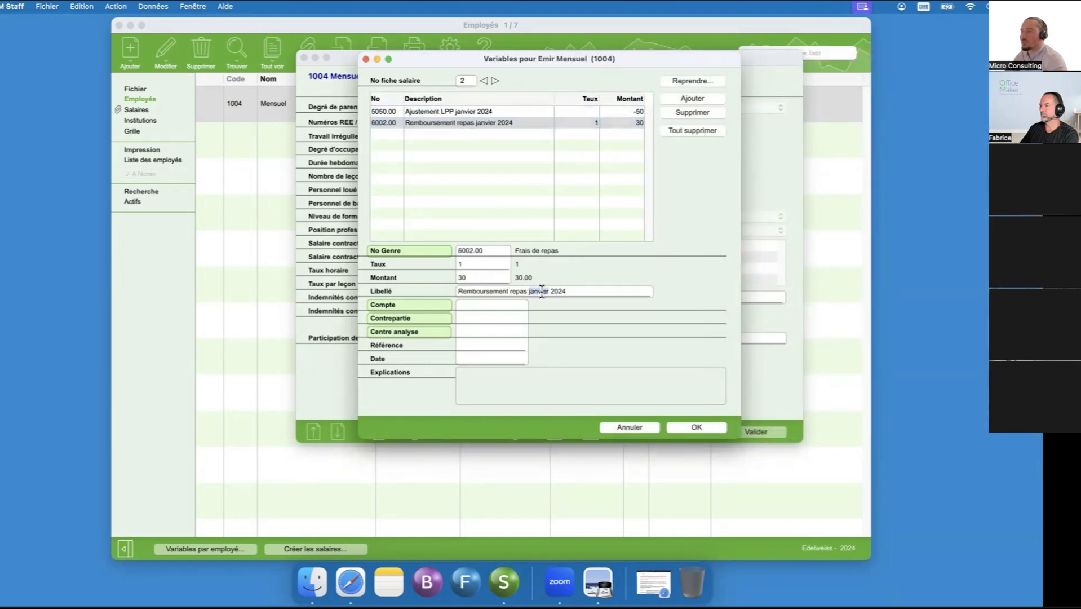
text(février)
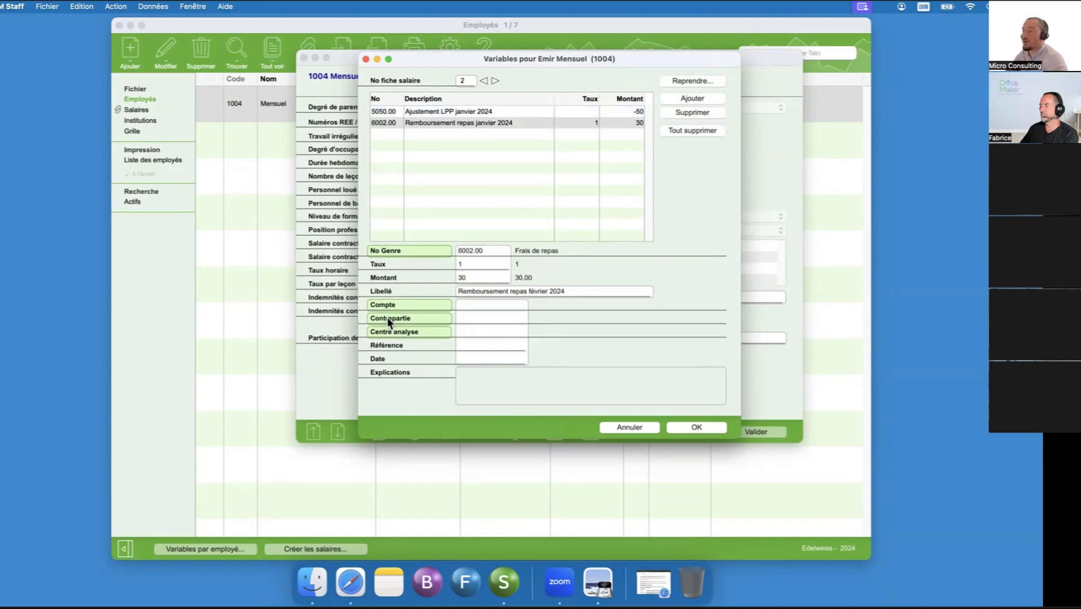
double_click(473, 263)
text(2)
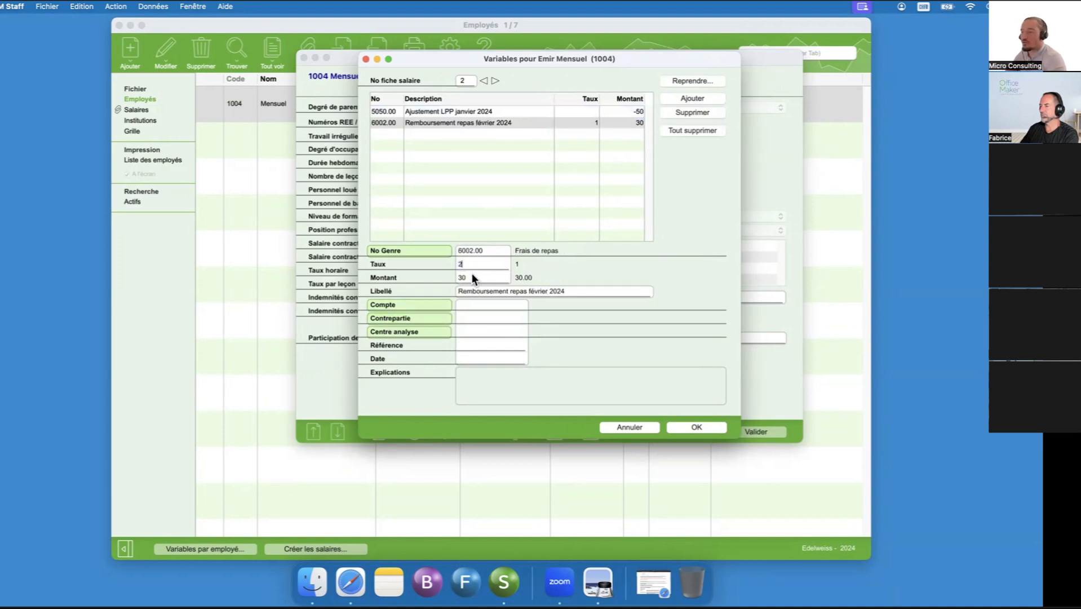
key(Tab)
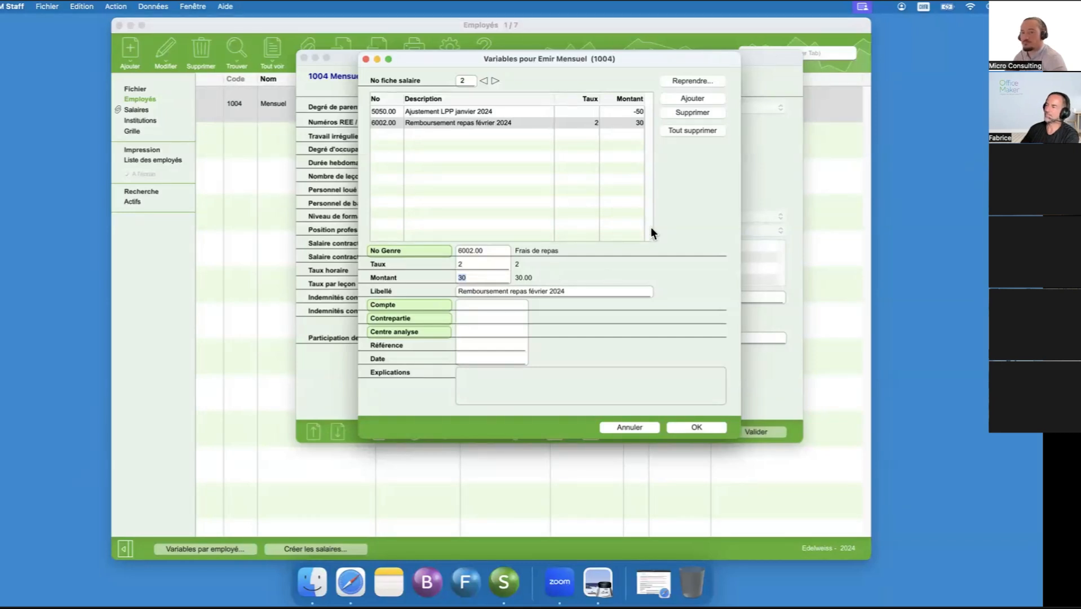
click(688, 427)
click(757, 430)
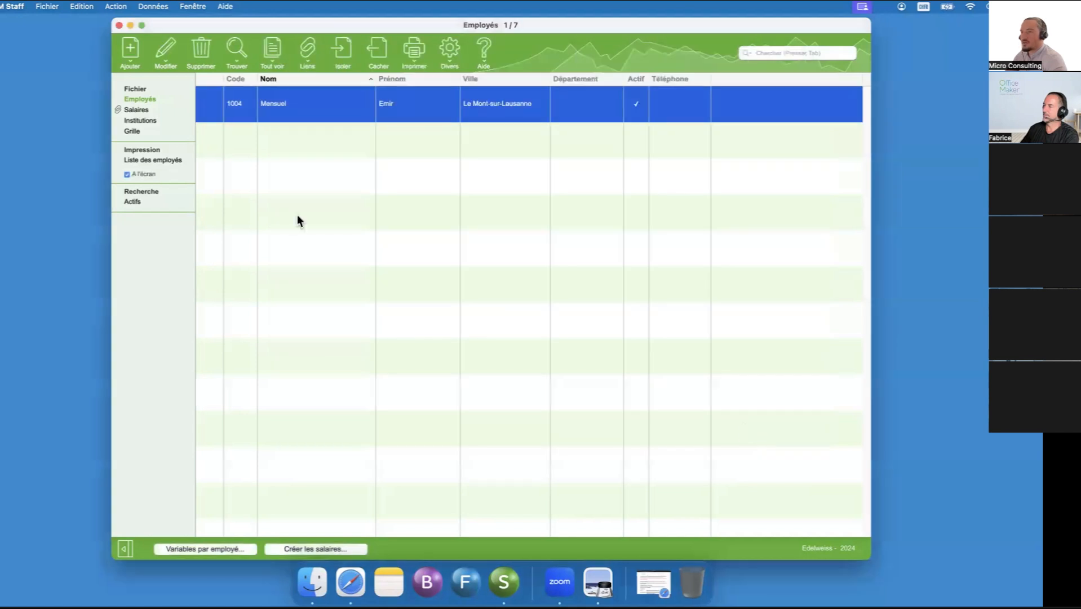
- Create the selected employee's February salary with the accounting date 25.02.2024
click(326, 544)
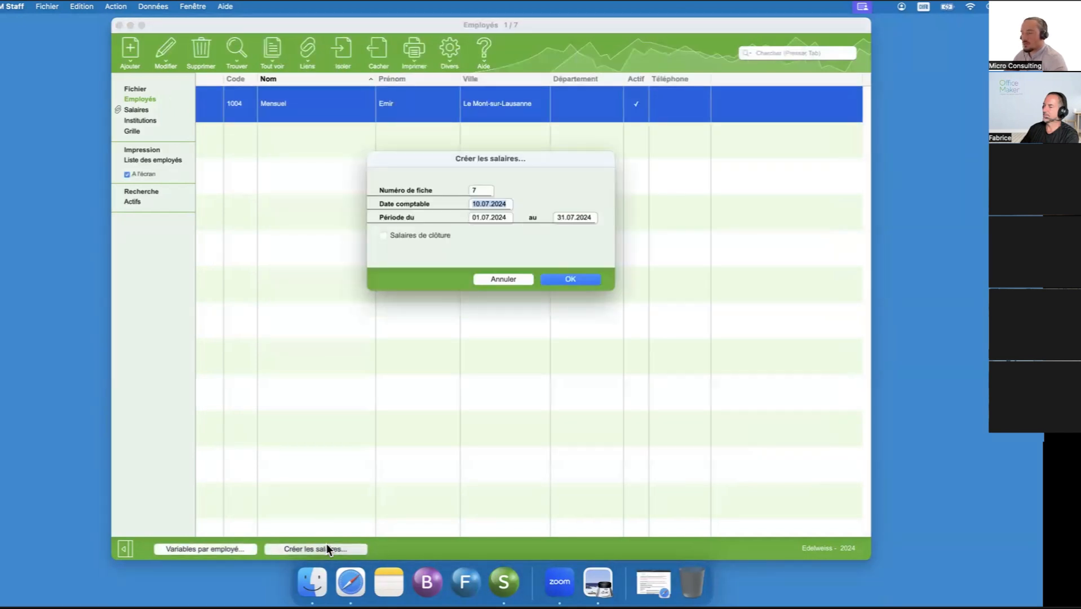
text(25.02)
key(Tab)
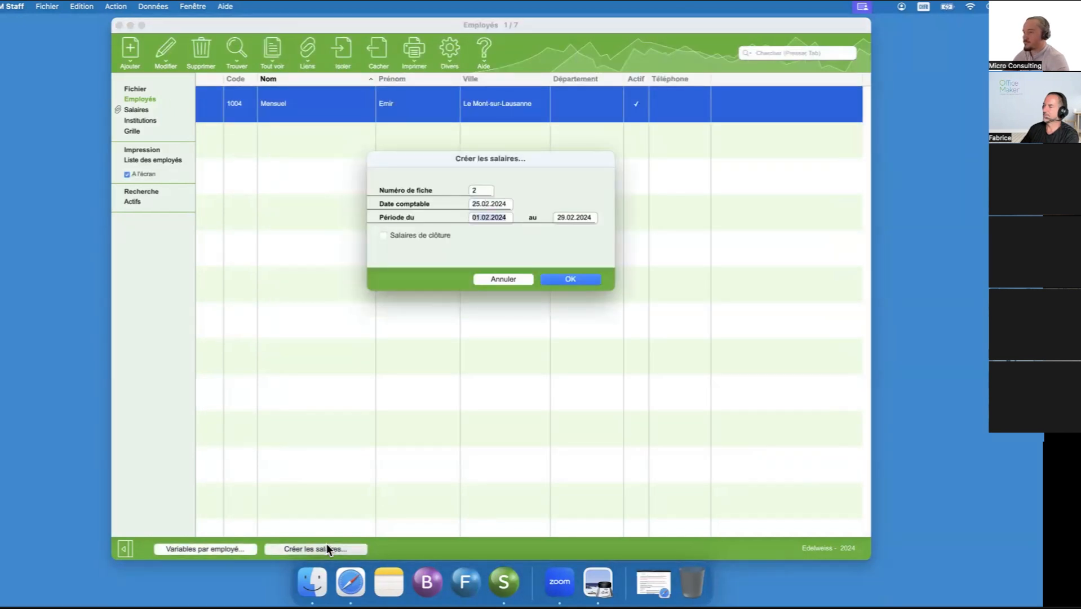
key(Return)
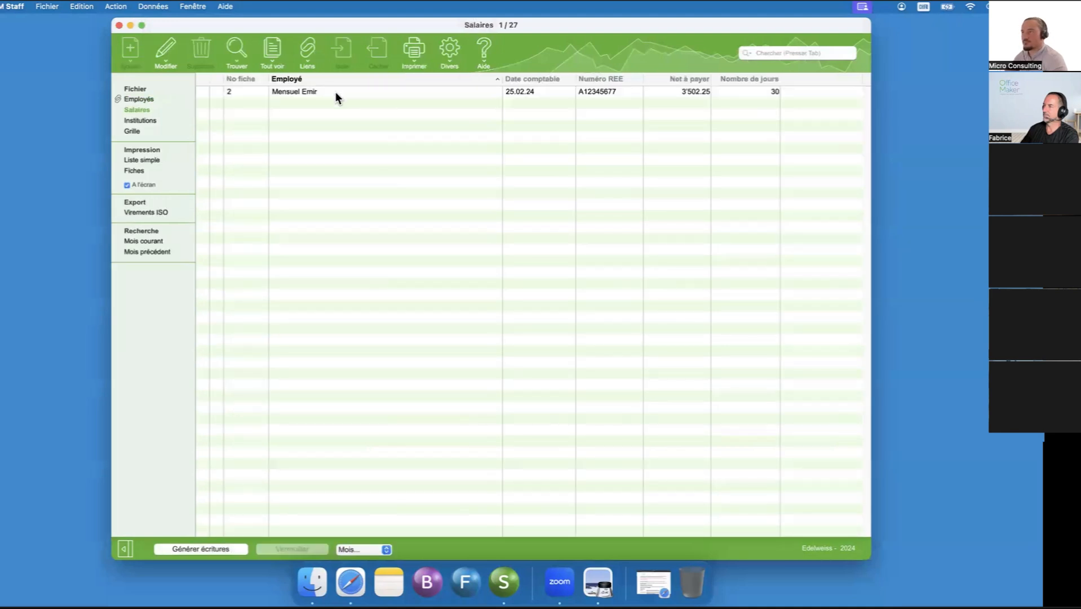
- Review the lines of the employee's February salary slip and lock the salary
double_click(335, 92)
drag(767, 26, 523, 5)
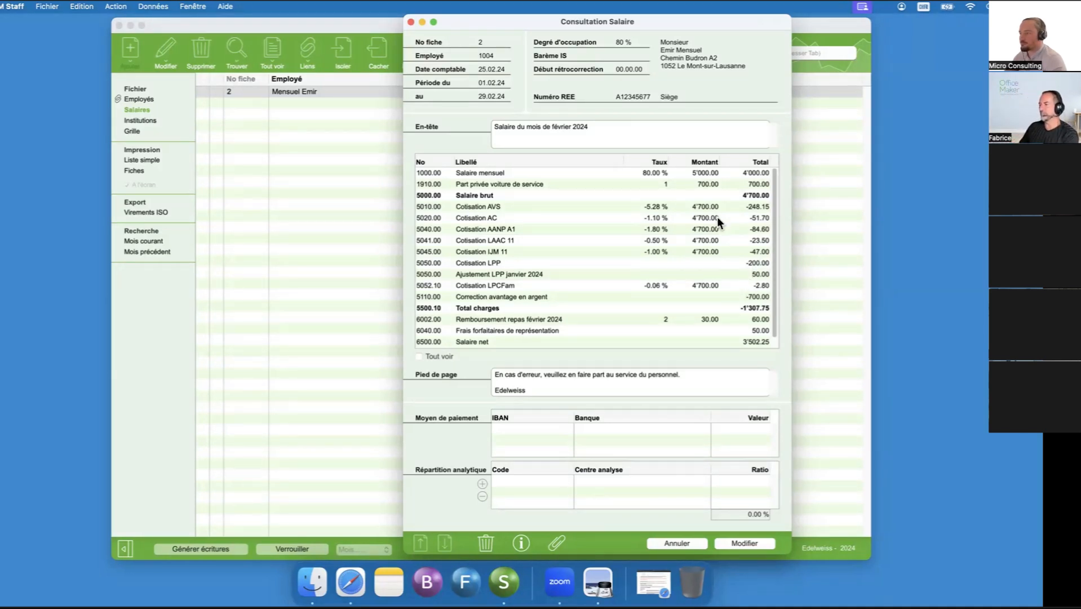
click(682, 543)
click(294, 549)
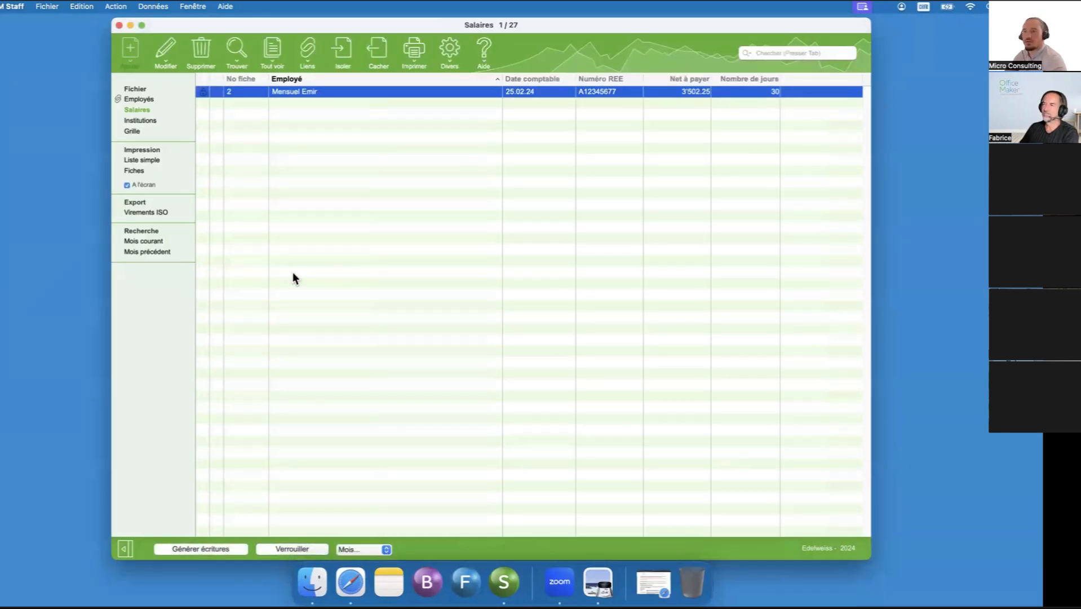
- Return to the employee list and display all employees
click(148, 99)
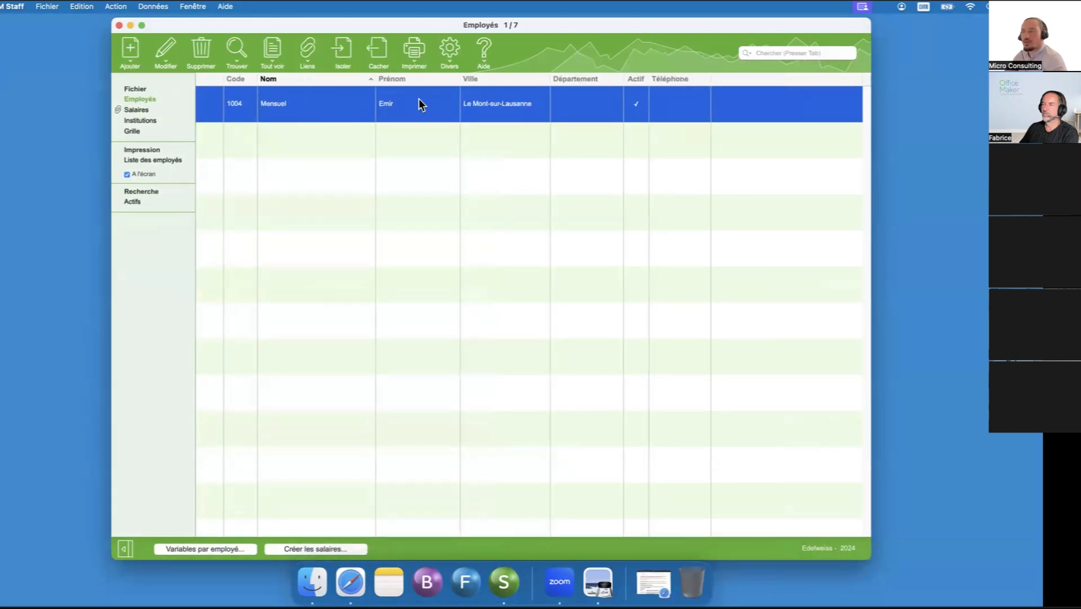
click(417, 52)
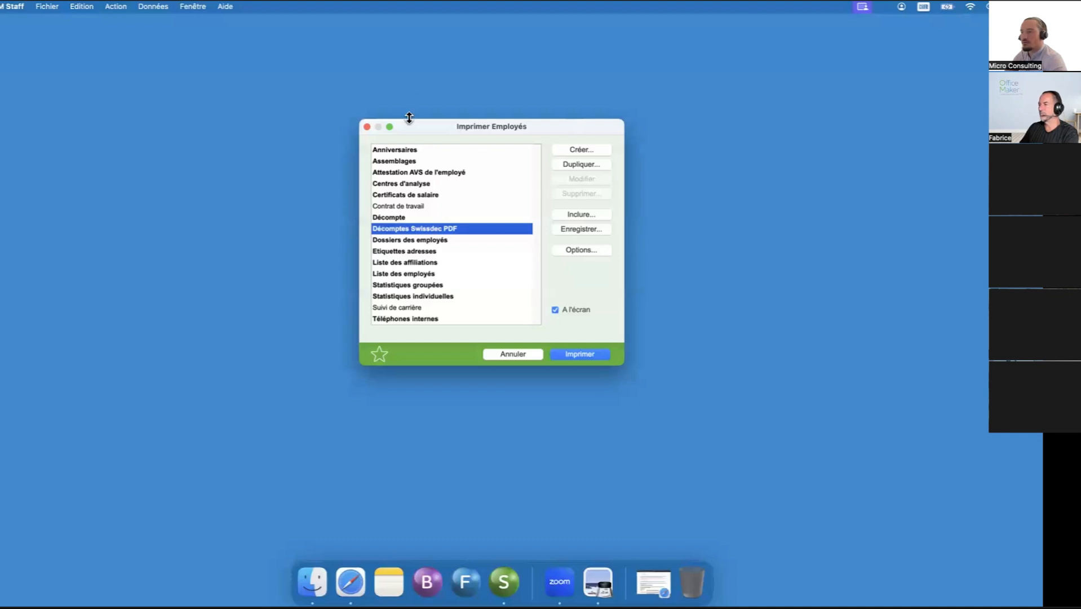
click(535, 353)
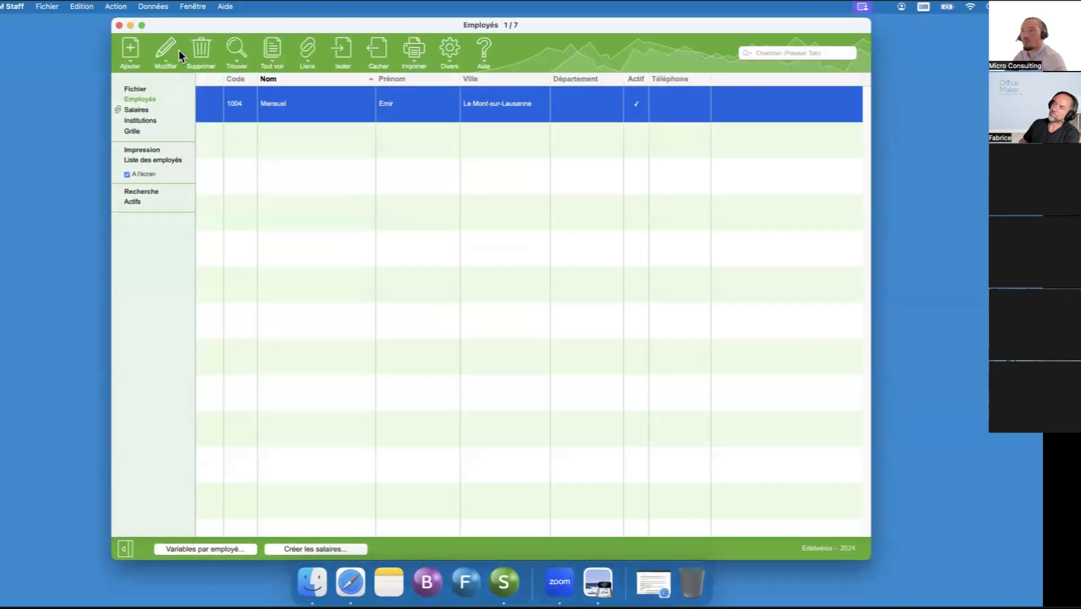
click(275, 50)
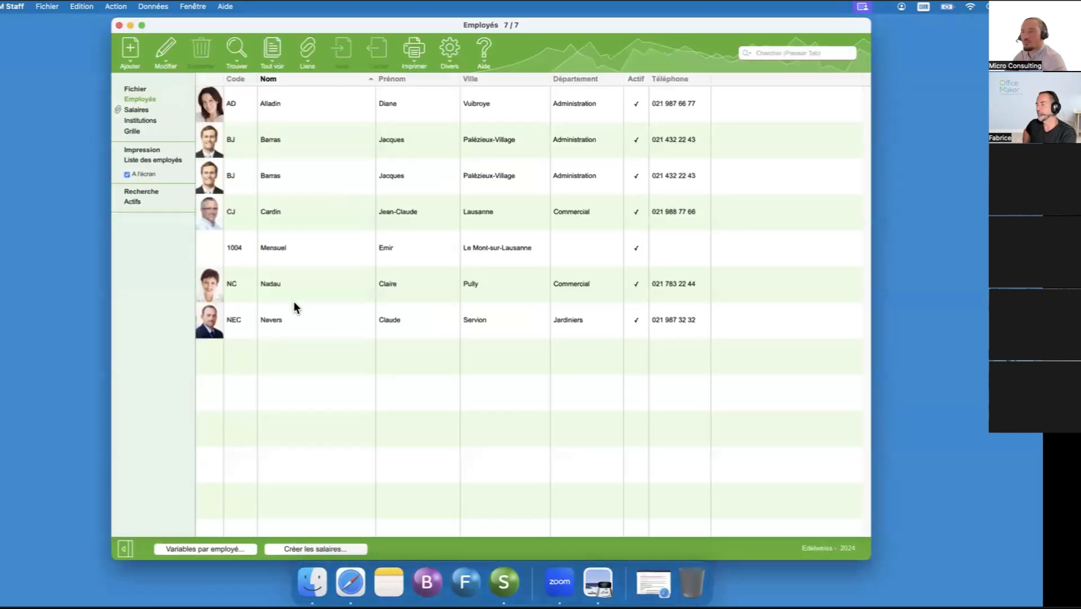
- Display the salary slips of all employees and go back to the employee list
click(161, 110)
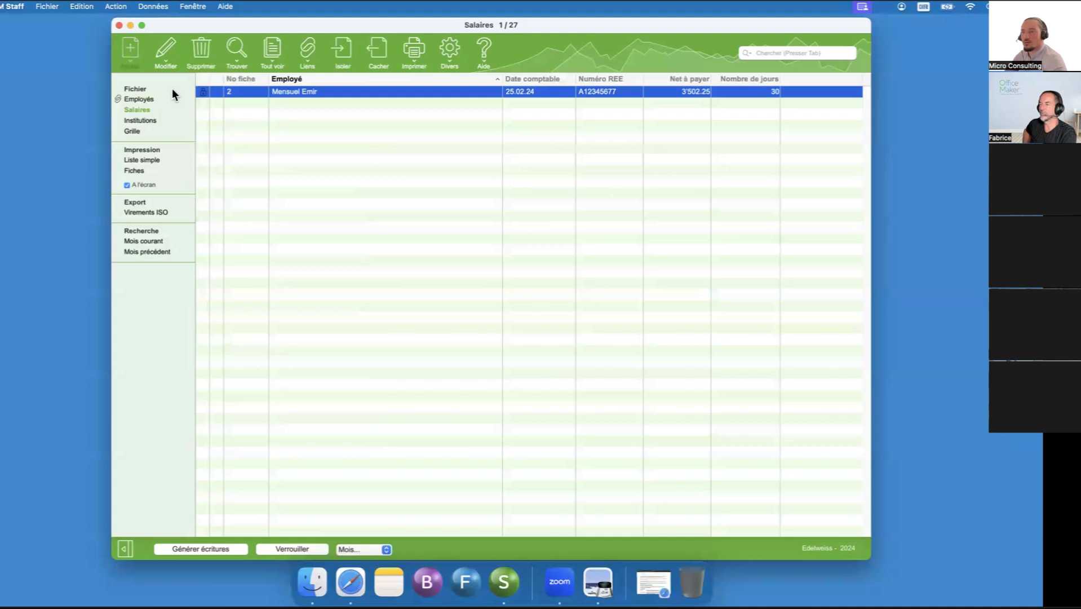
click(156, 100)
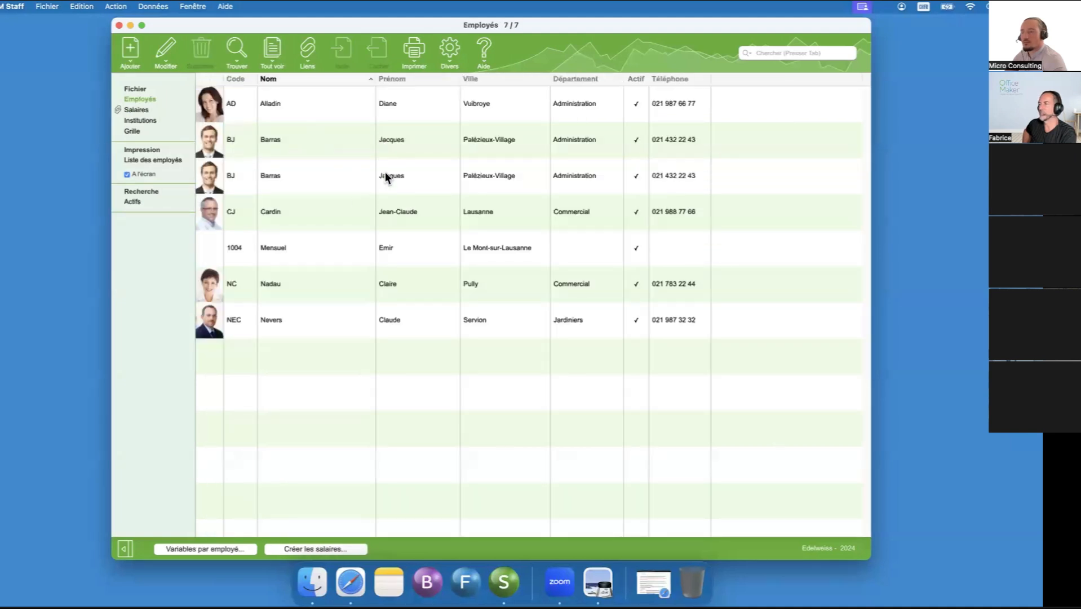
click(149, 110)
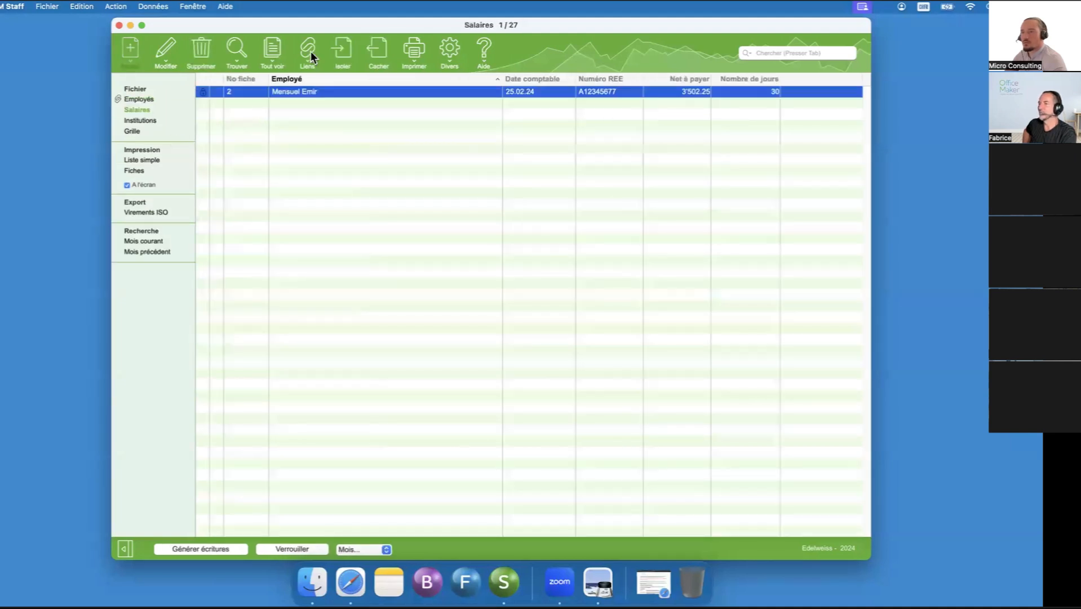
click(276, 50)
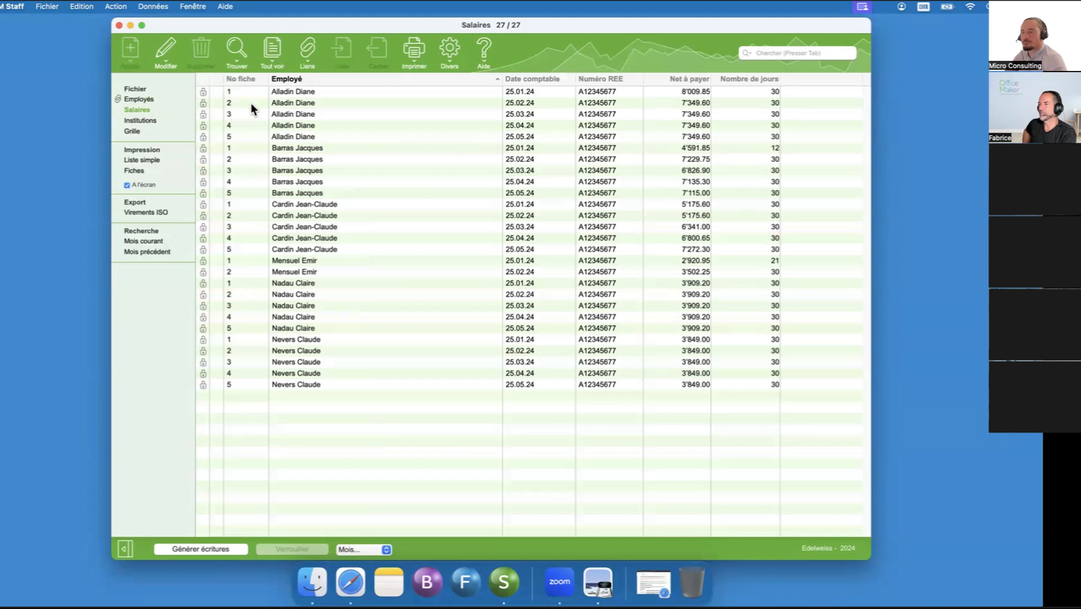
click(135, 99)
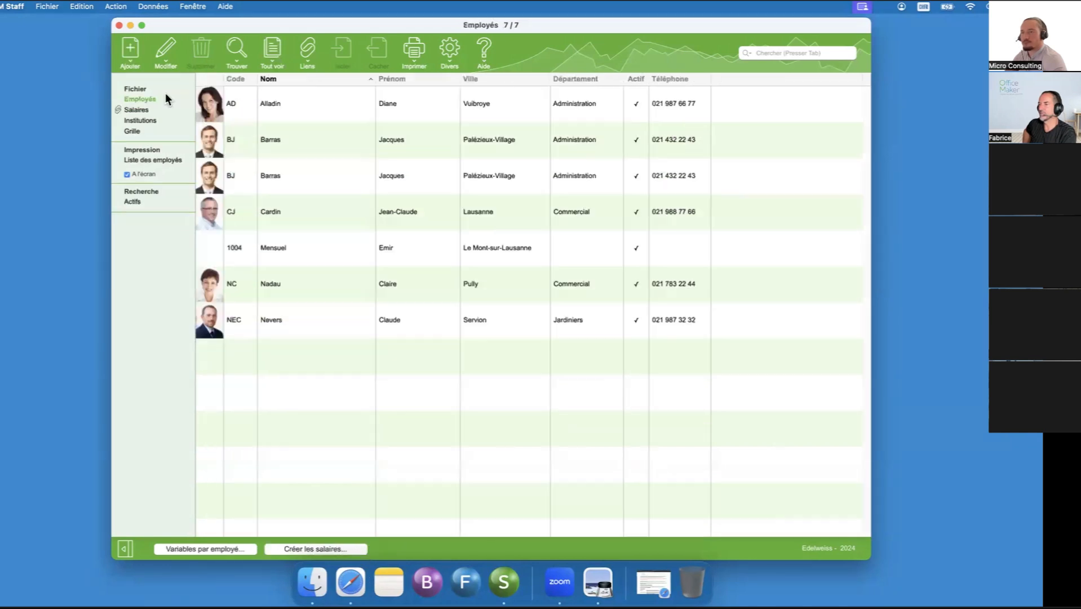
- Output the annual Statistiques groupées report on screen for all employees, with all salary types at size 8
click(416, 49)
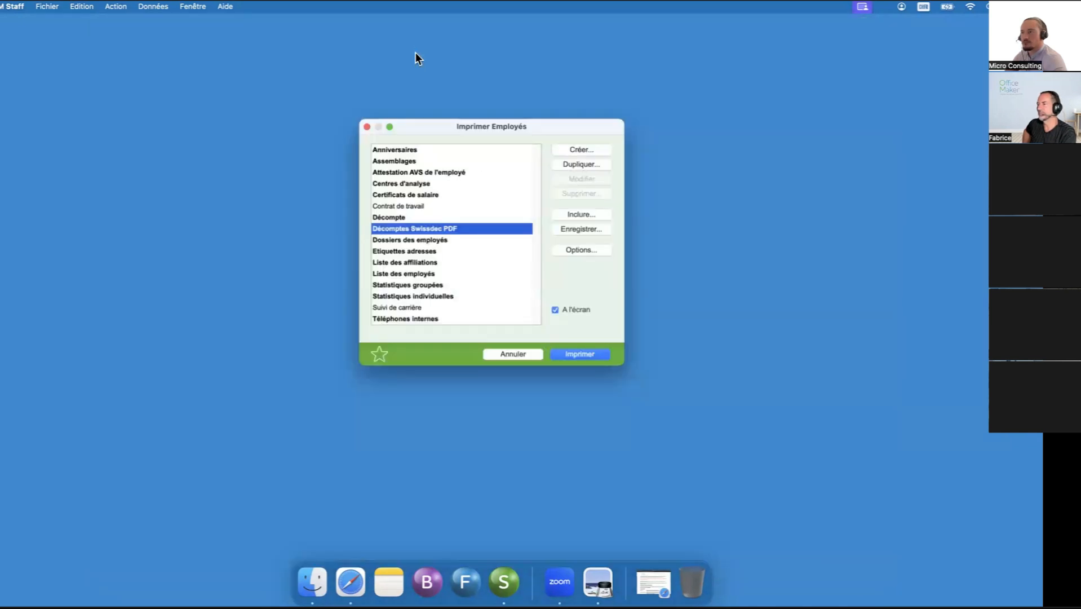
click(416, 285)
click(571, 353)
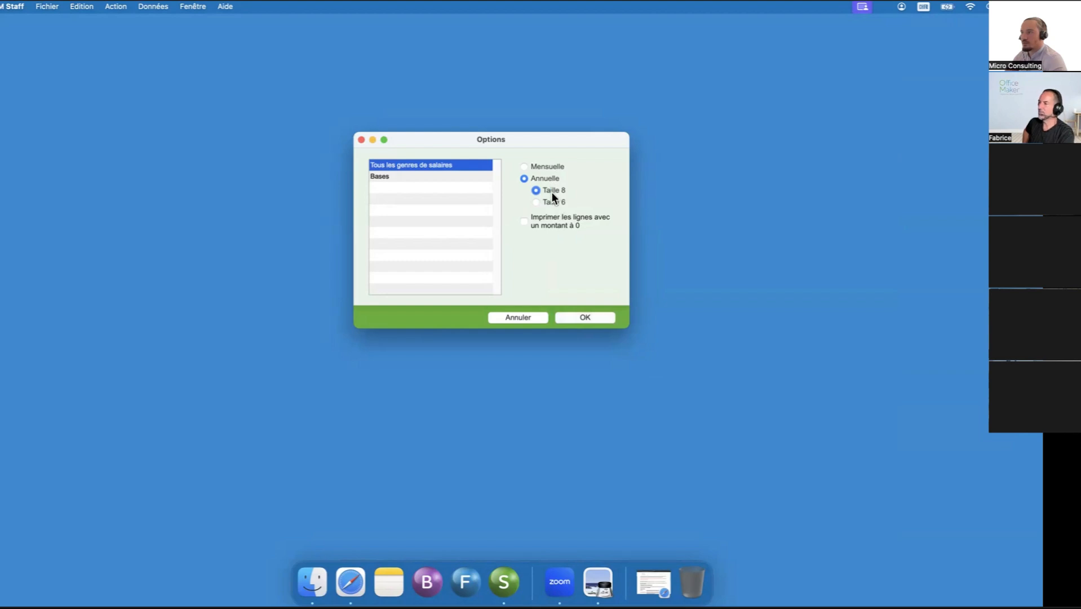
click(590, 316)
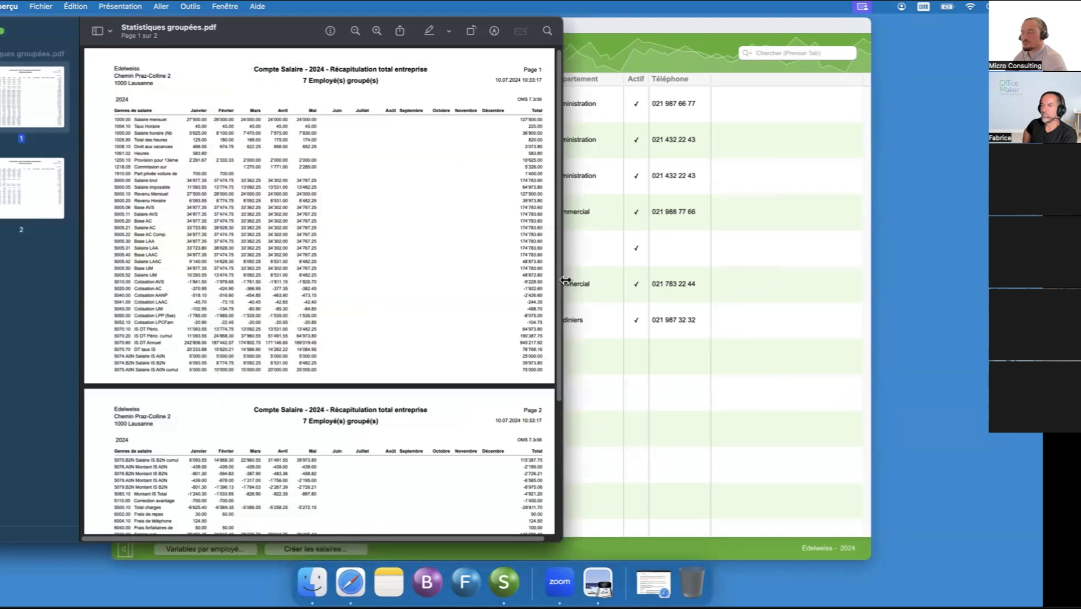
- Examine the monthly amounts per salary type on both pages of the company-wide recapitulation, and close the report
scroll(377, 271, down, 5)
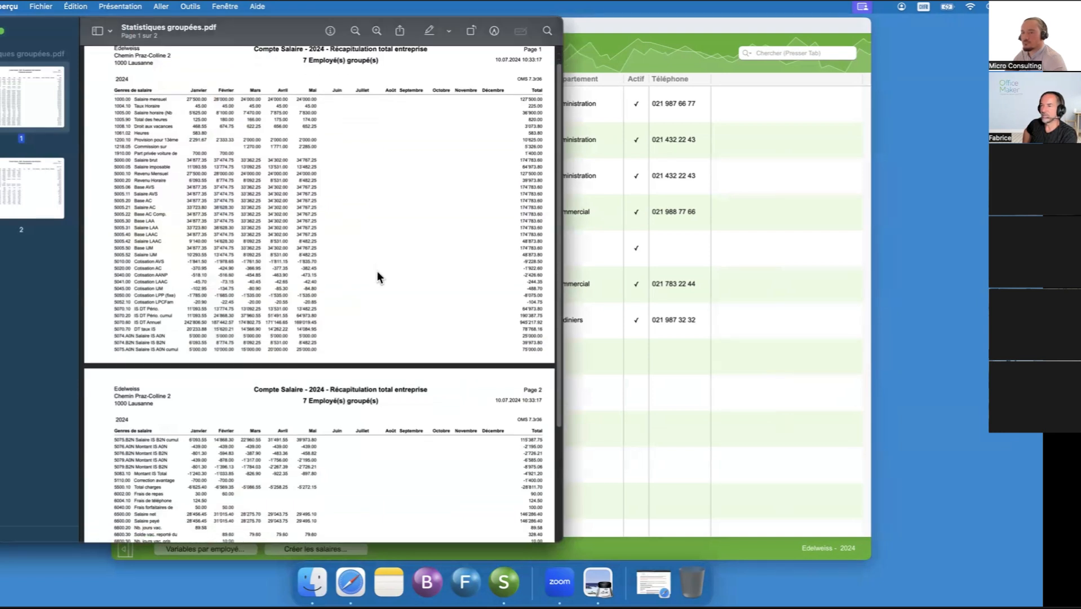
scroll(377, 276, down, 3)
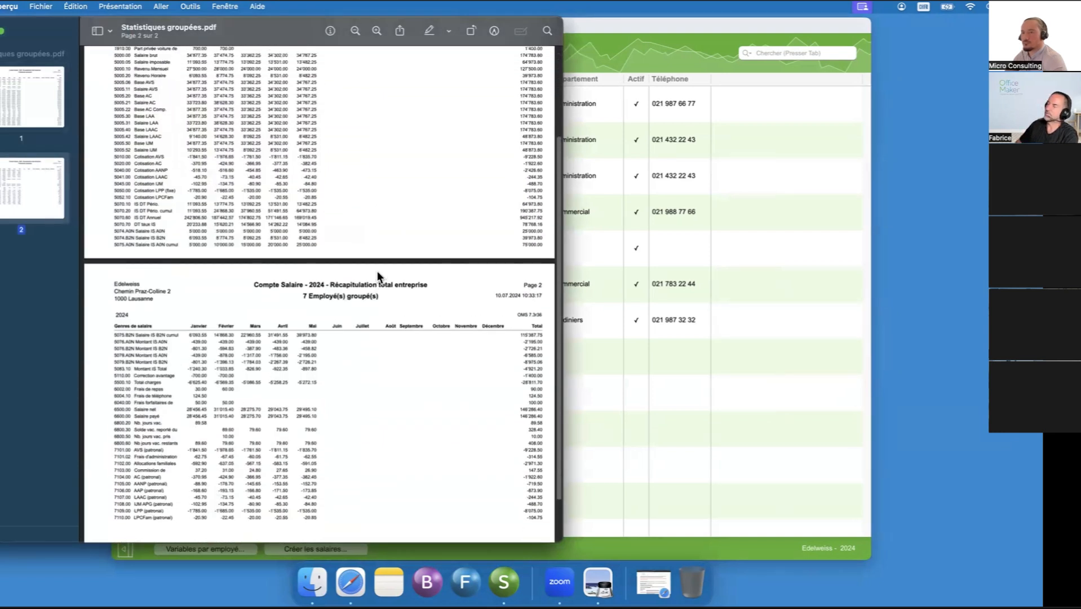
scroll(376, 276, up, 1)
click(377, 31)
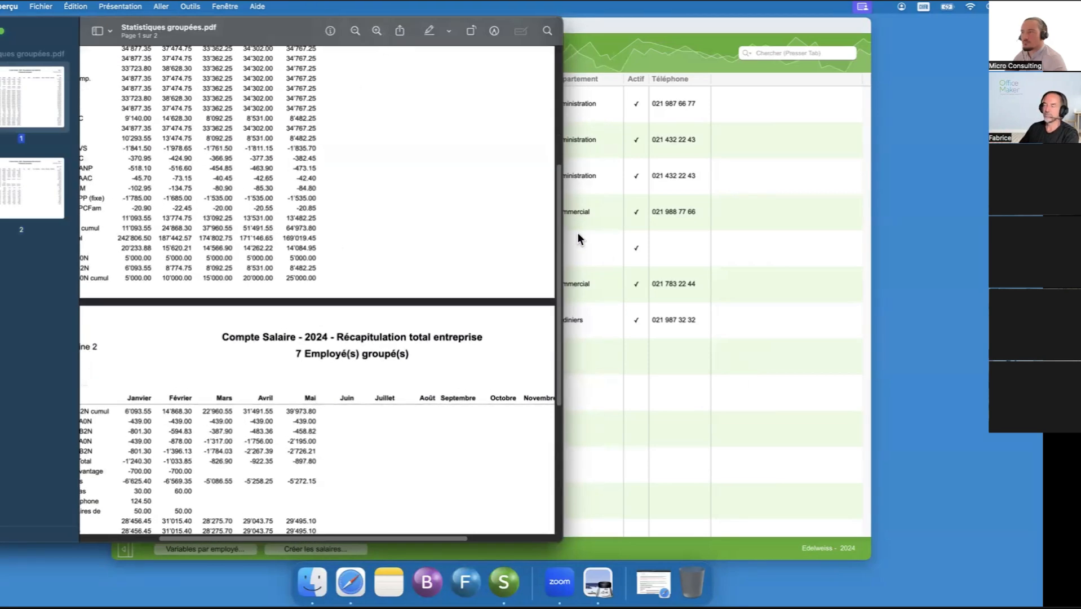
drag(560, 236, 865, 240)
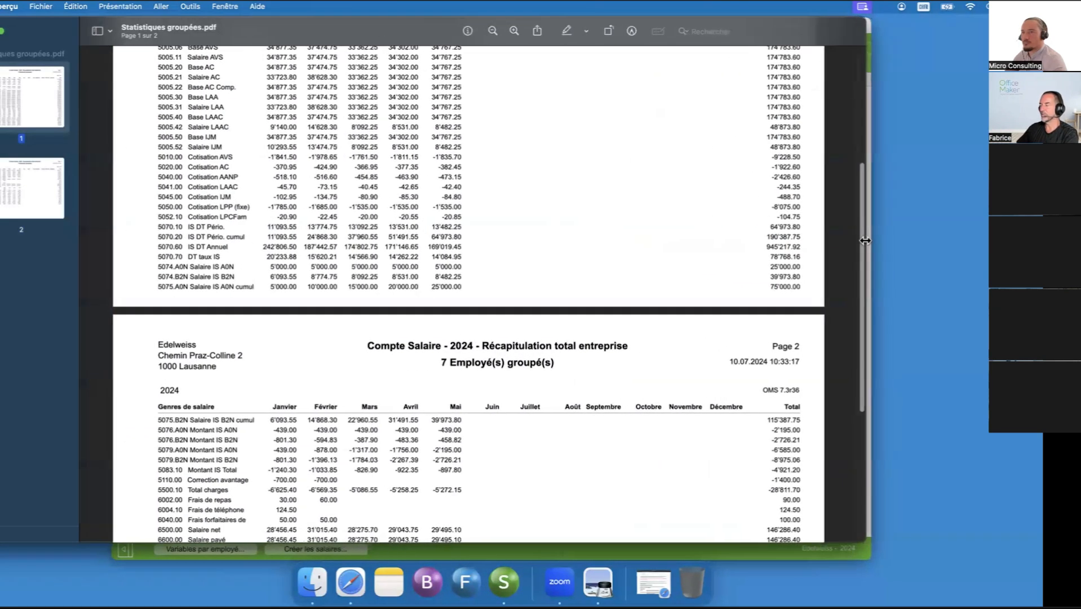
scroll(422, 330, up, 10)
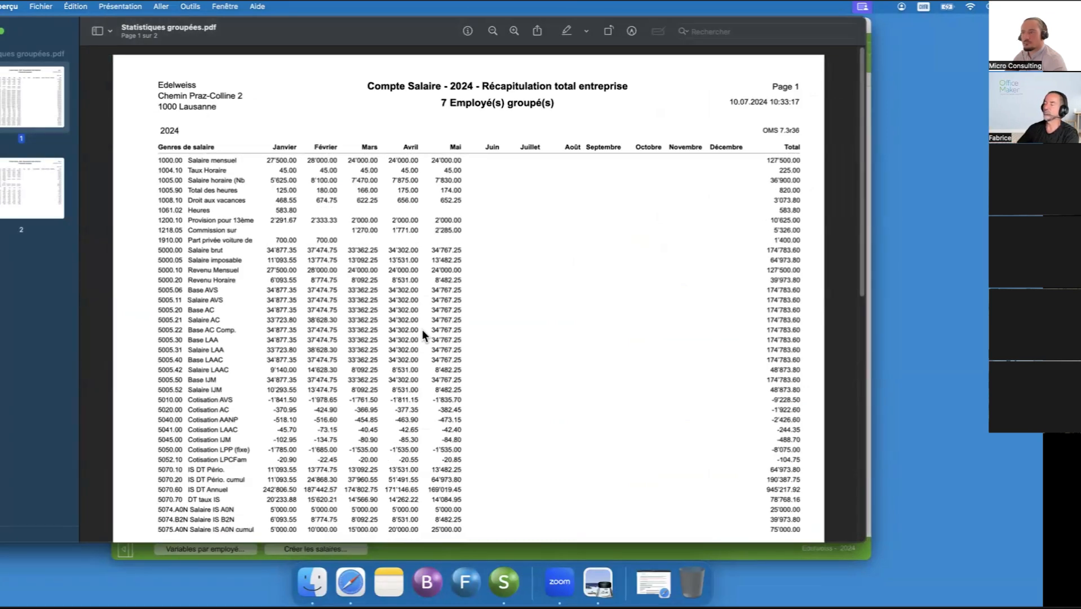
scroll(422, 329, down, 5)
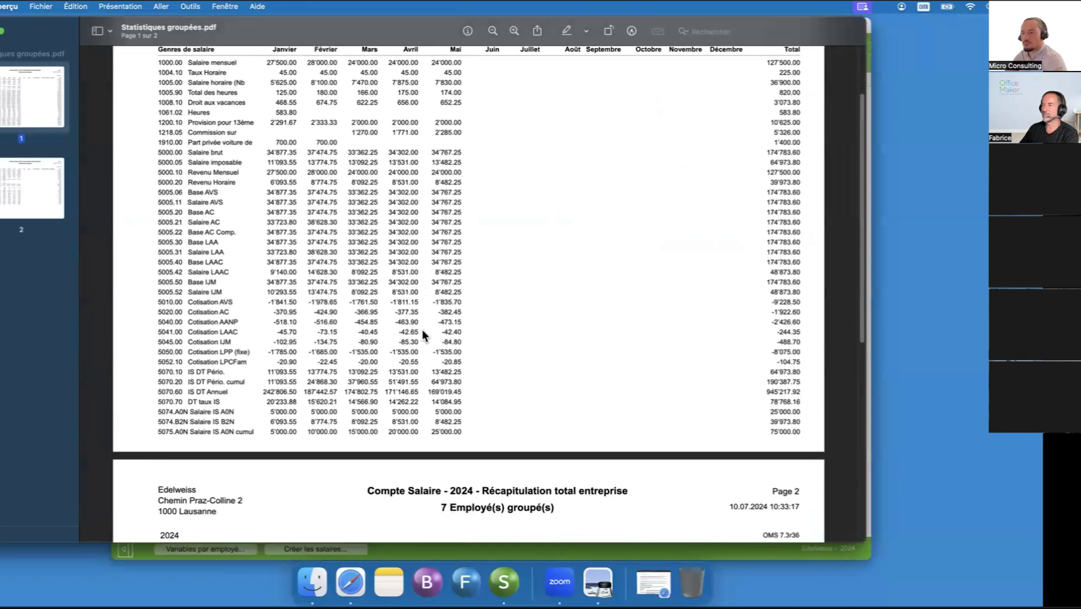
scroll(422, 329, down, 3)
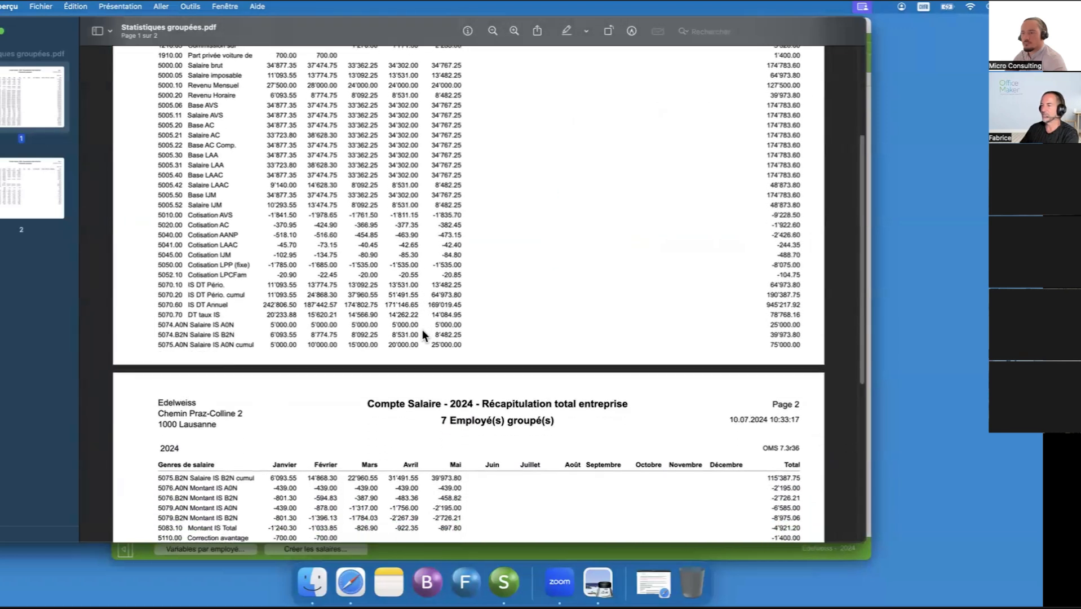
scroll(422, 329, down, 10)
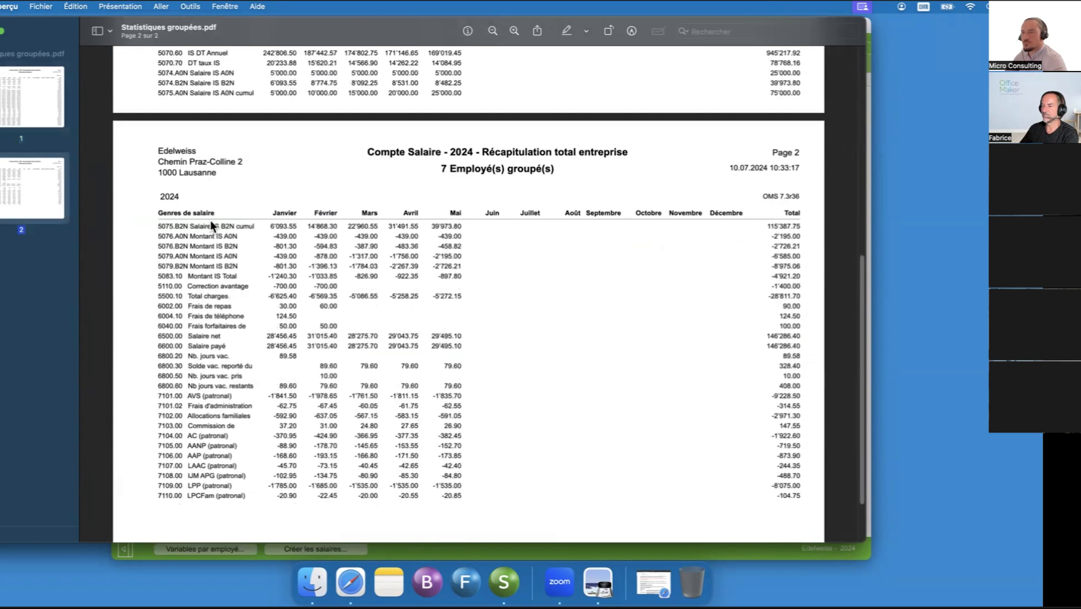
drag(223, 27, 228, 24)
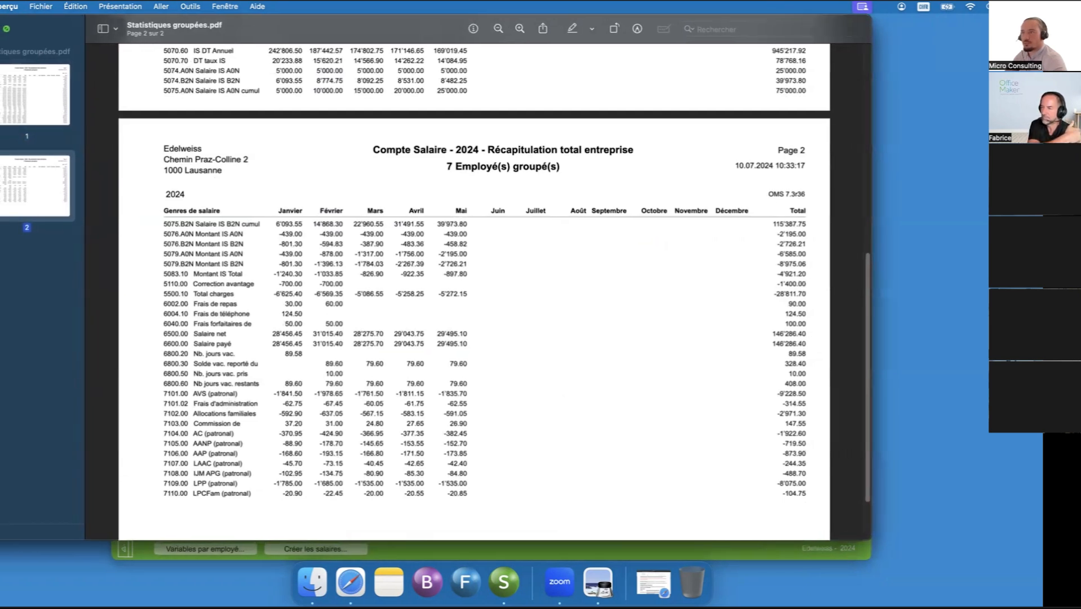
key(super+w)
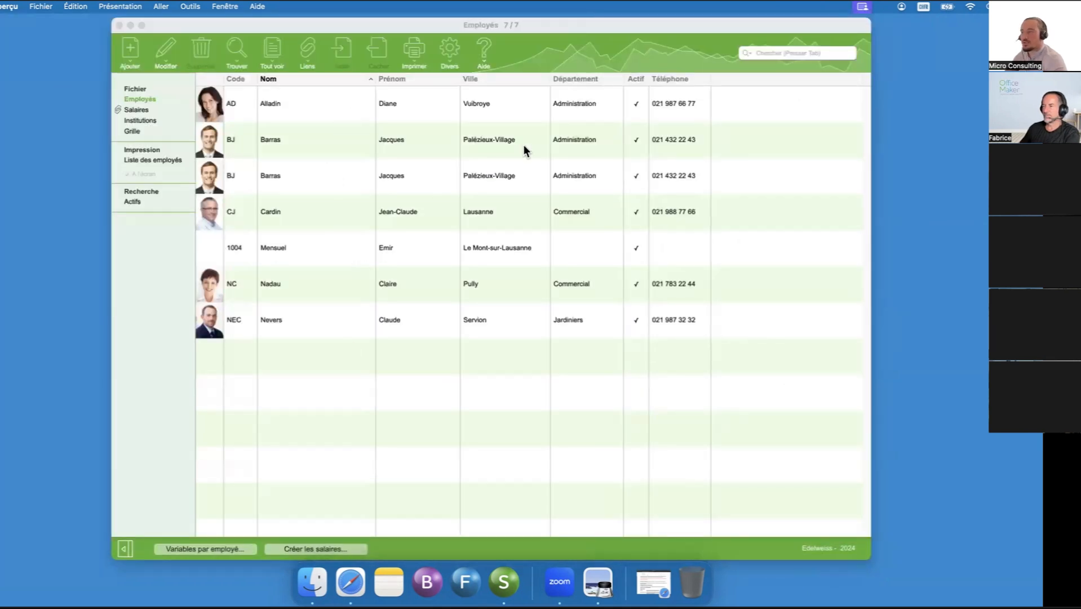
- Select the three Administration employees and output the annual Statistiques groupées report for them on screen
click(582, 93)
shift+click(565, 185)
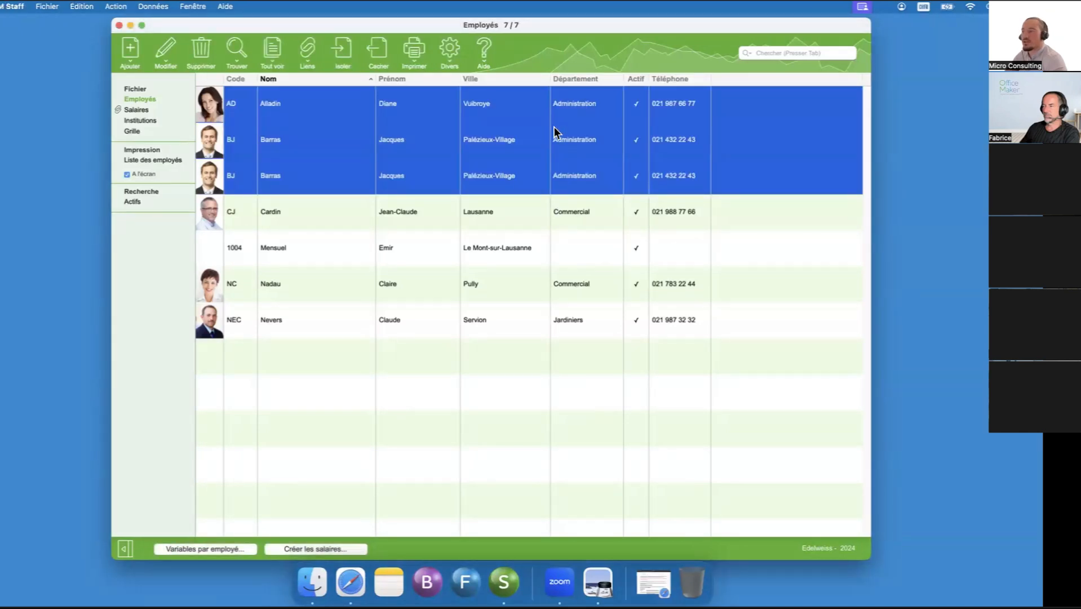
click(422, 56)
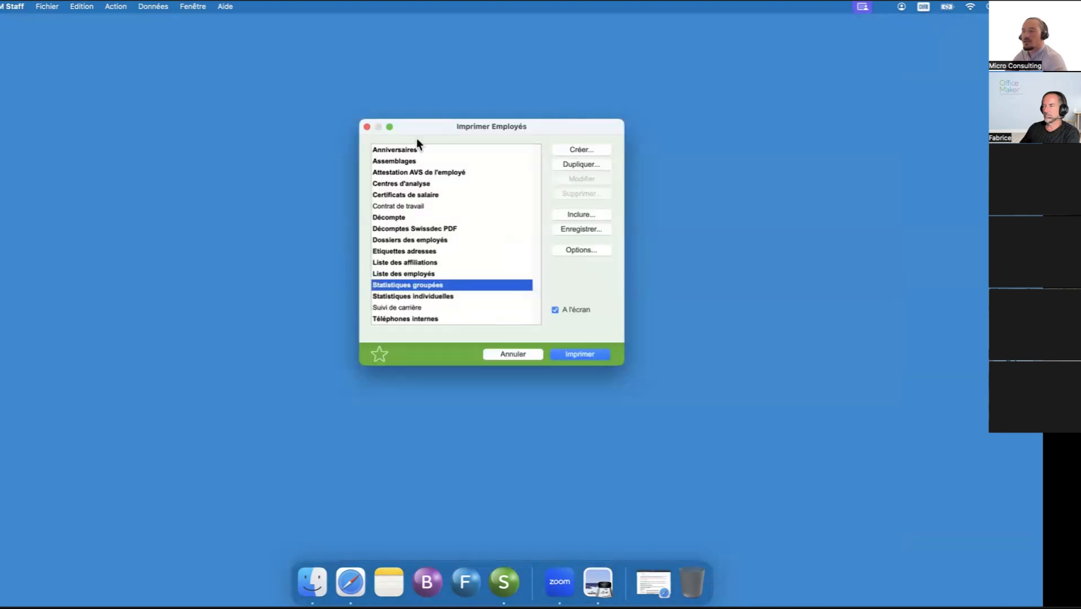
click(585, 355)
click(583, 315)
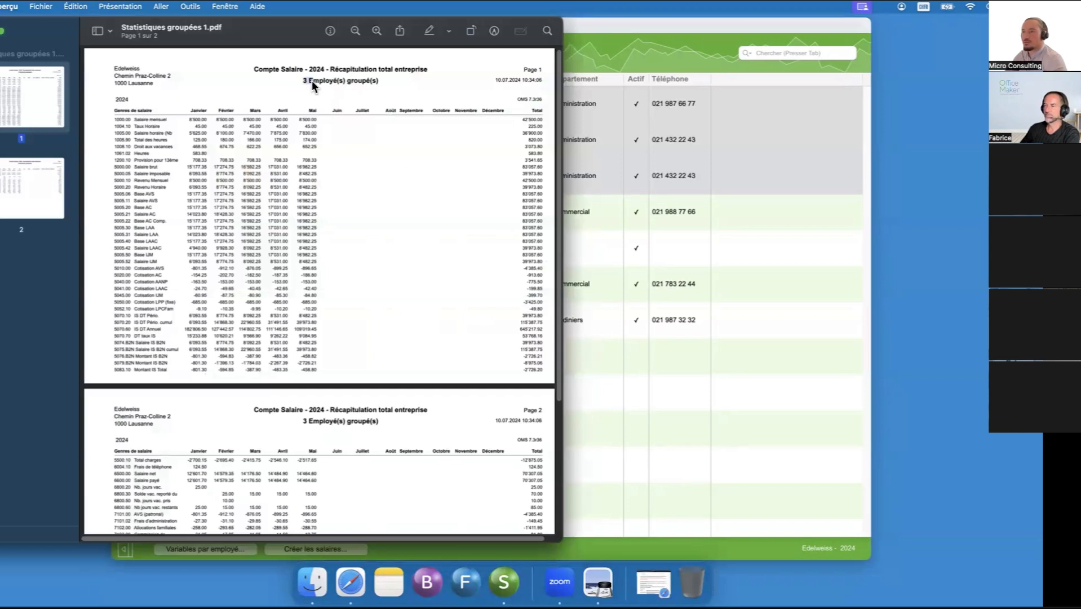
- Select the newly created employee and output the annual Statistiques individuelles report on screen with all salary types at size 8
click(623, 41)
click(475, 249)
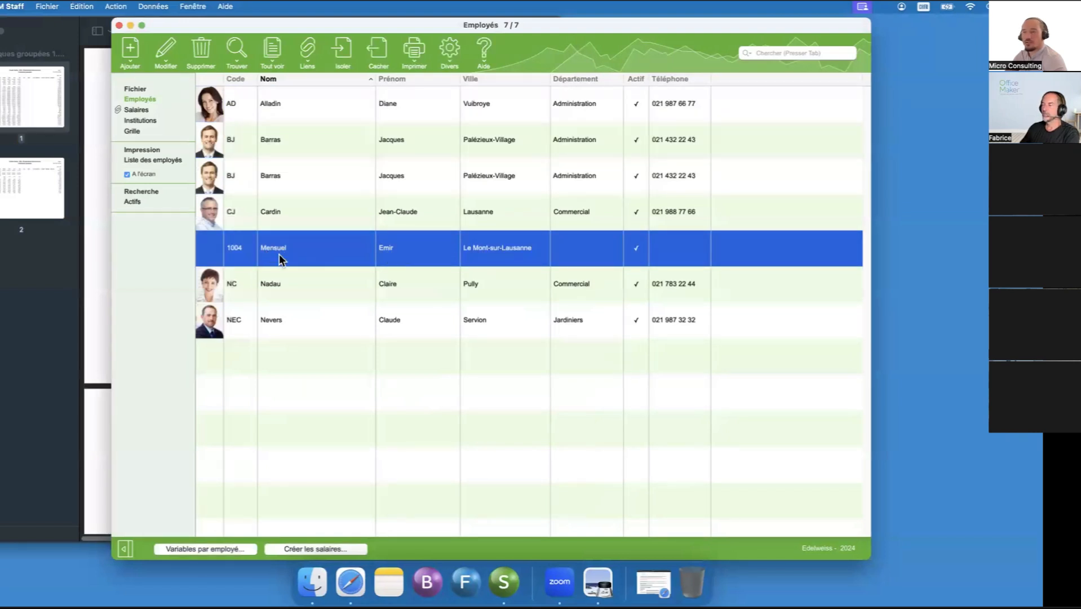
click(420, 48)
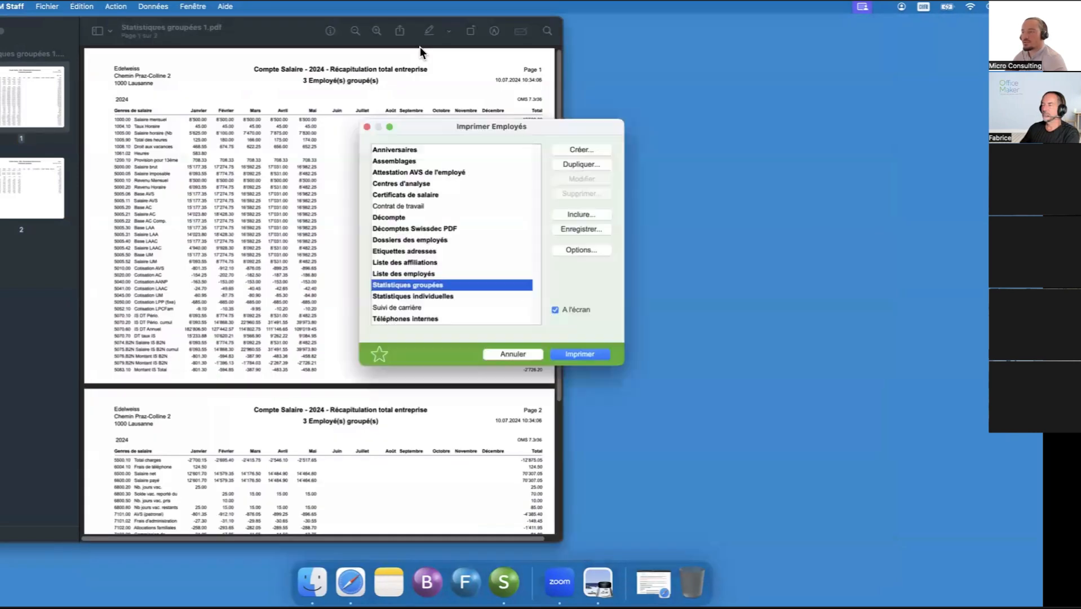
click(427, 297)
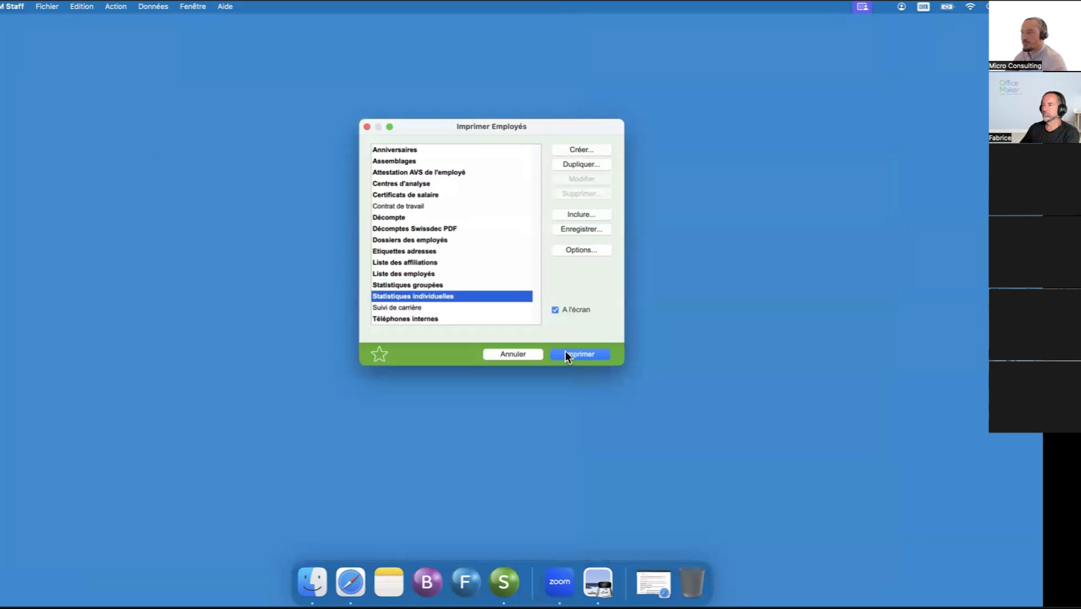
click(566, 353)
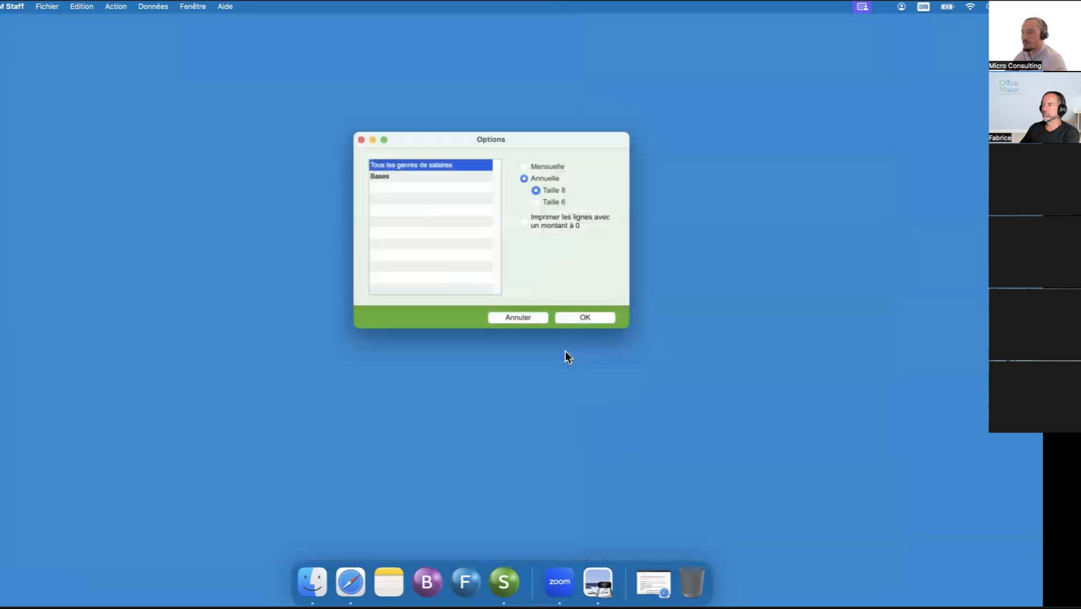
click(586, 320)
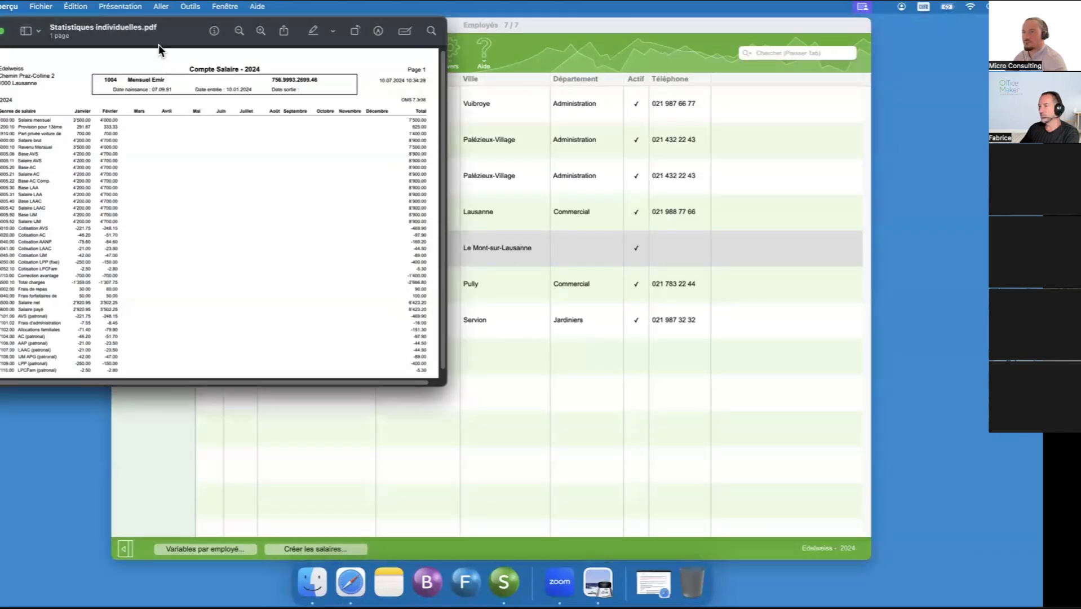
- Enlarge the individual salary report, examine its monthly amounts per salary type down to the end of the page, and close it
drag(159, 44, 221, 47)
click(445, 81)
drag(553, 411, 987, 531)
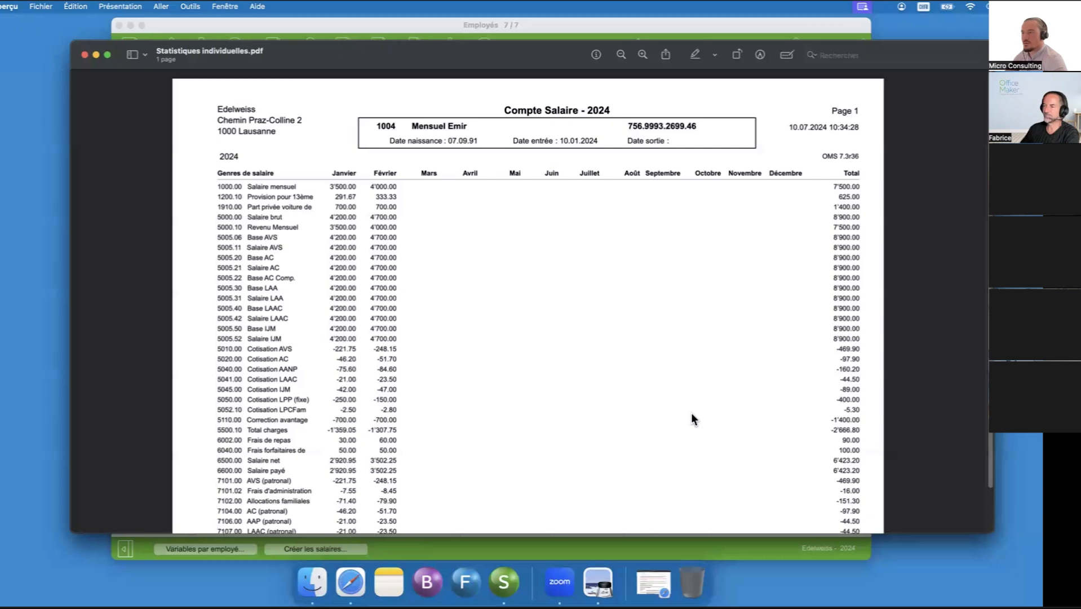
scroll(692, 415, down, 3)
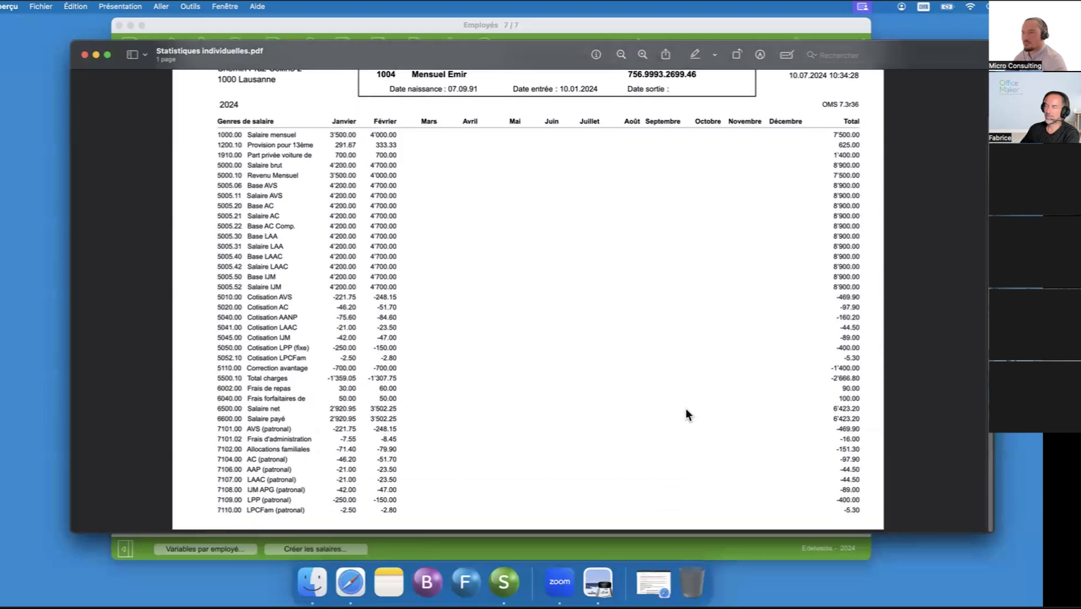
scroll(684, 403, up, 2)
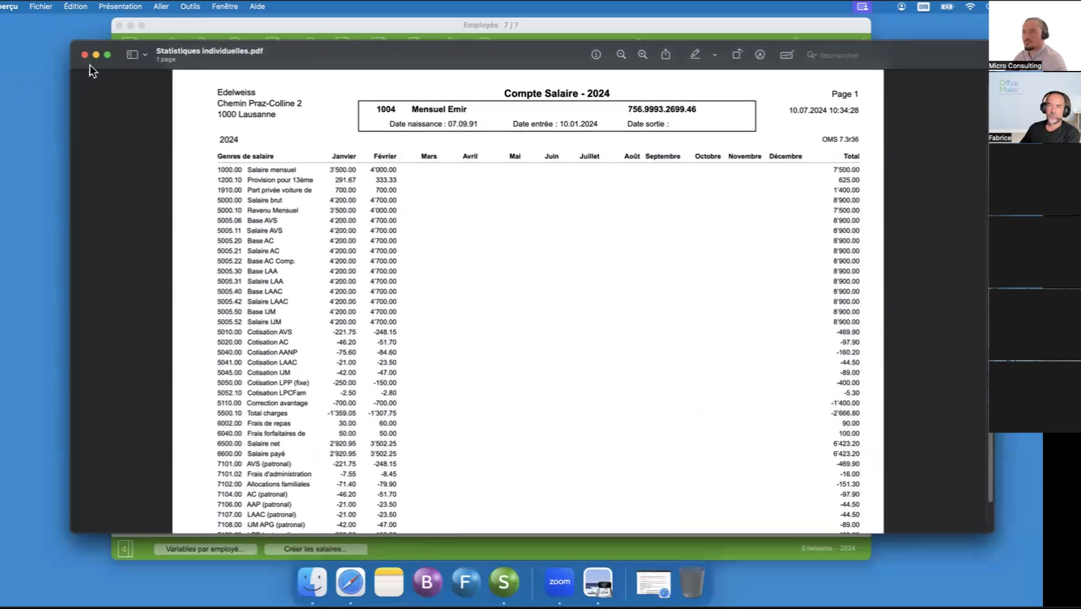
click(85, 55)
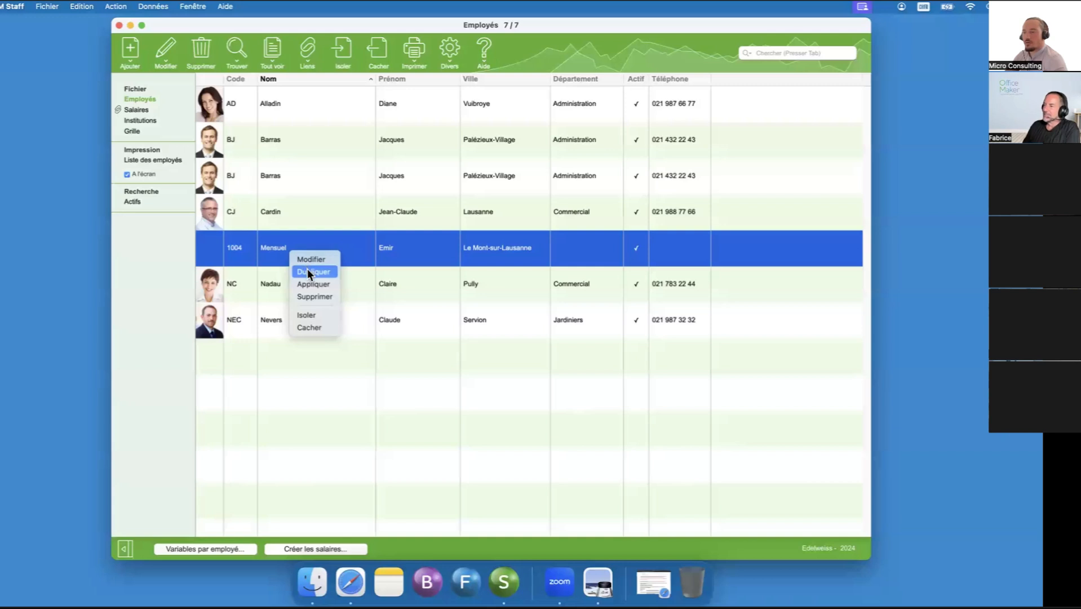
- Duplicate the selected employee's record and enter the new employee's last name
click(307, 269)
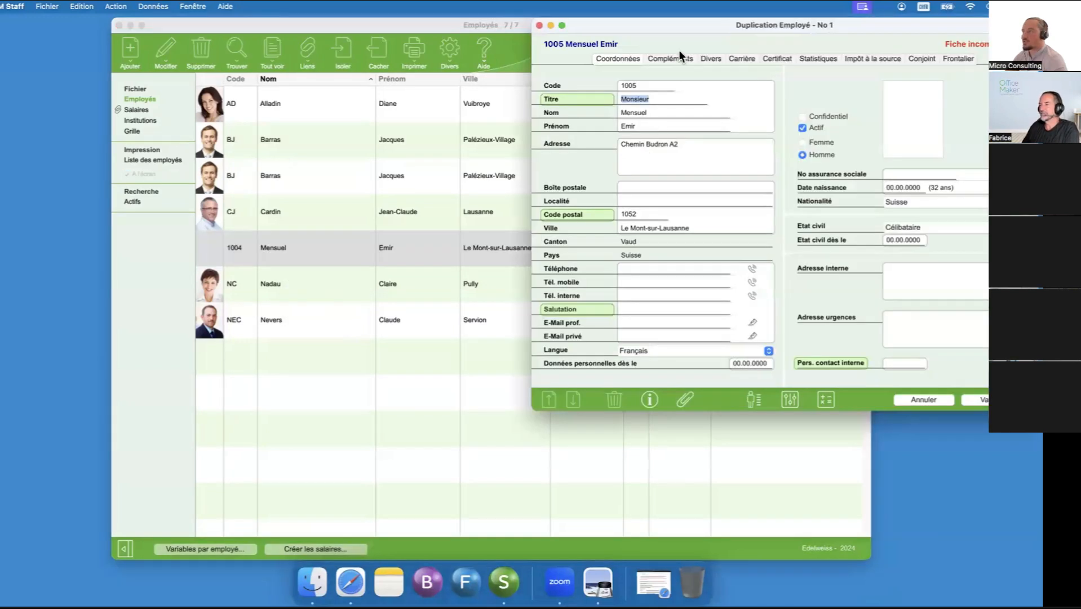
drag(686, 28, 445, 69)
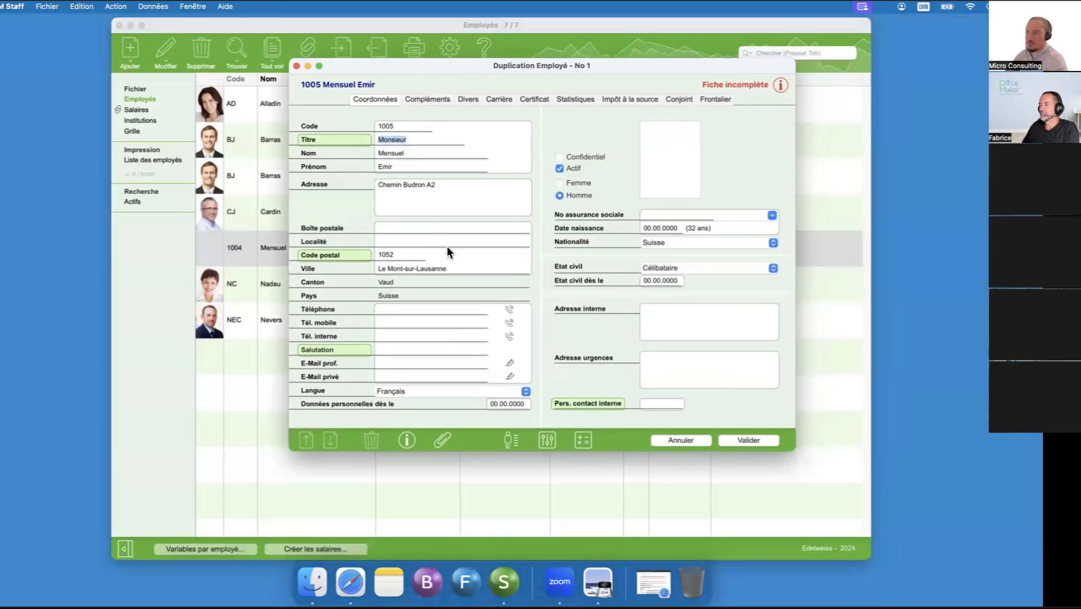
key(Tab)
text(Horaire)
key(Tab)
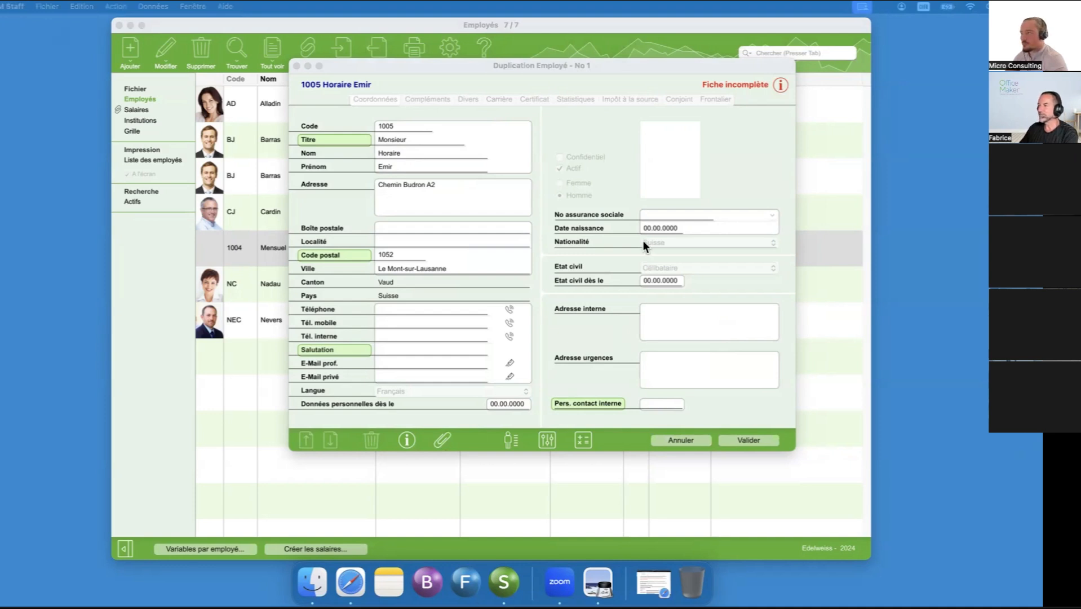
- Paste the duplicated employee's social insurance number and enter the date of birth
click(665, 215)
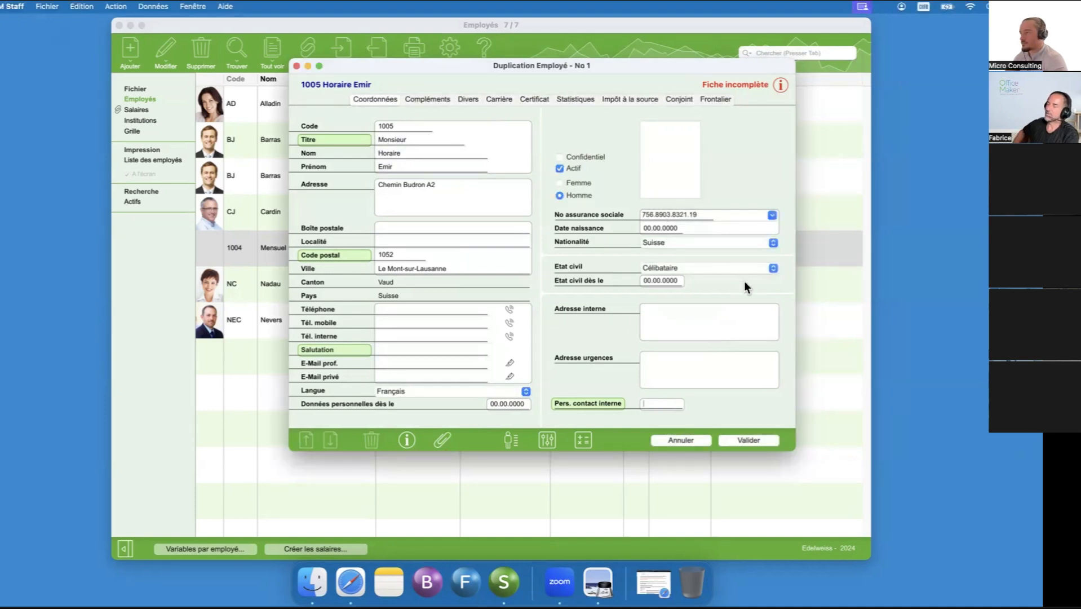
click(676, 227)
text(1.01)
text(.)
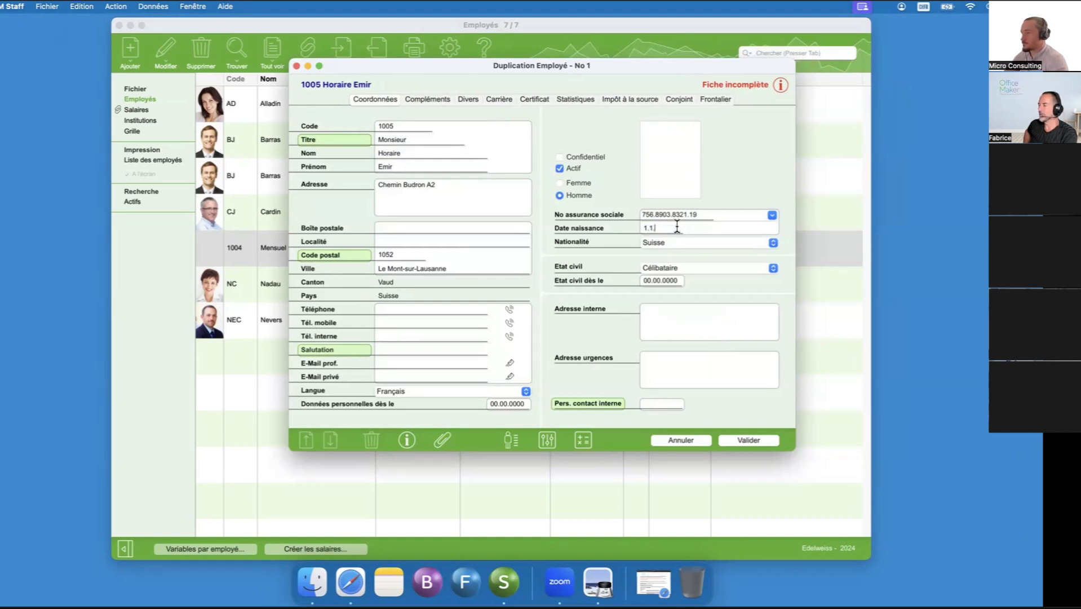
text(1989)
key(Tab)
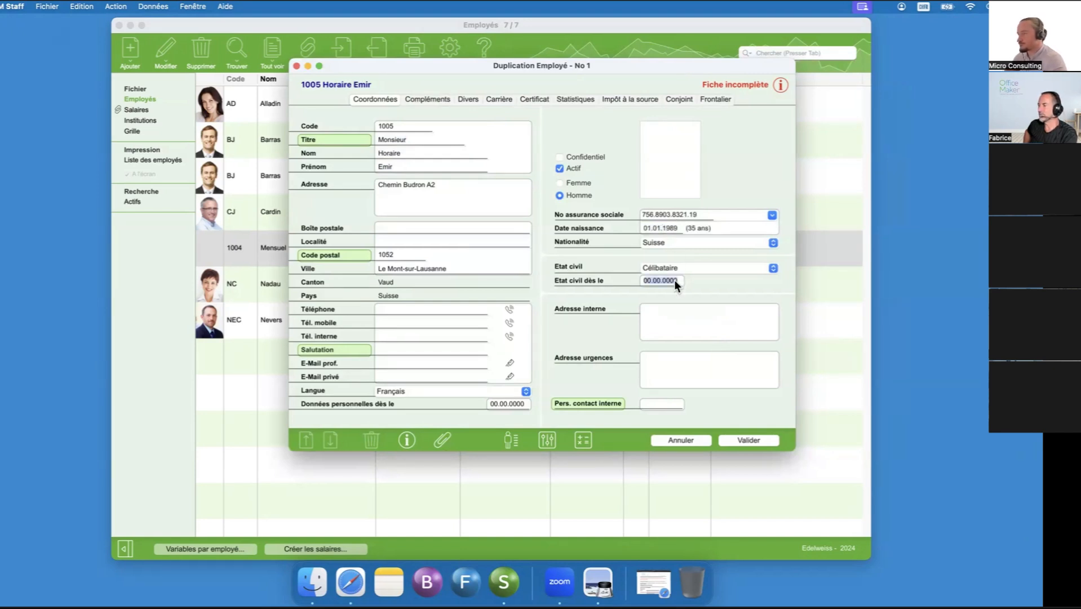
- Add an employment period with entry date 01.01.2024 to the duplicated employee's career data
click(432, 99)
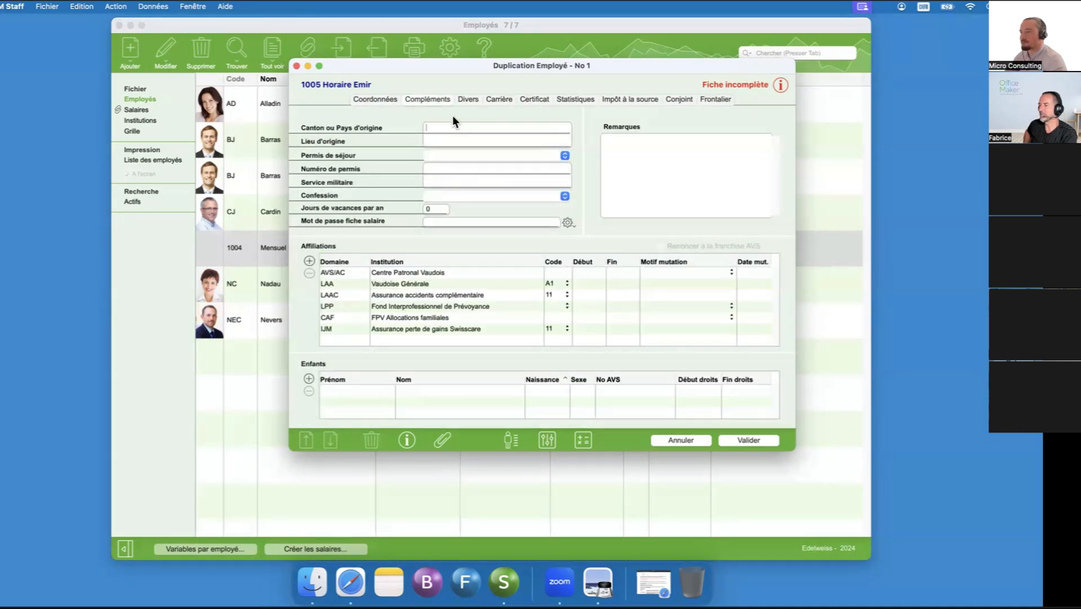
click(467, 98)
click(490, 100)
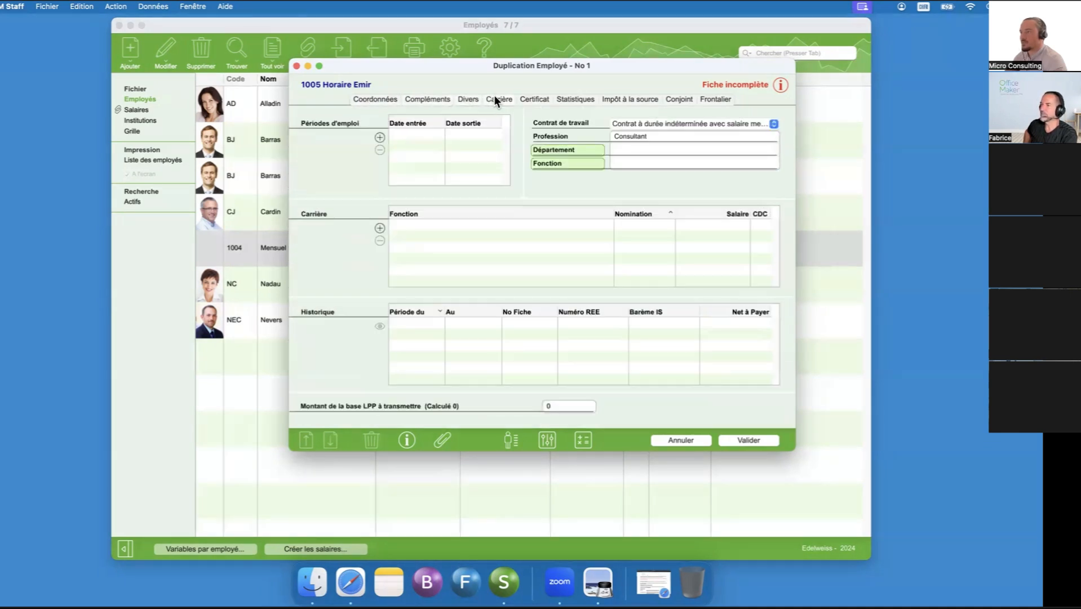
click(379, 135)
text(1.1.24)
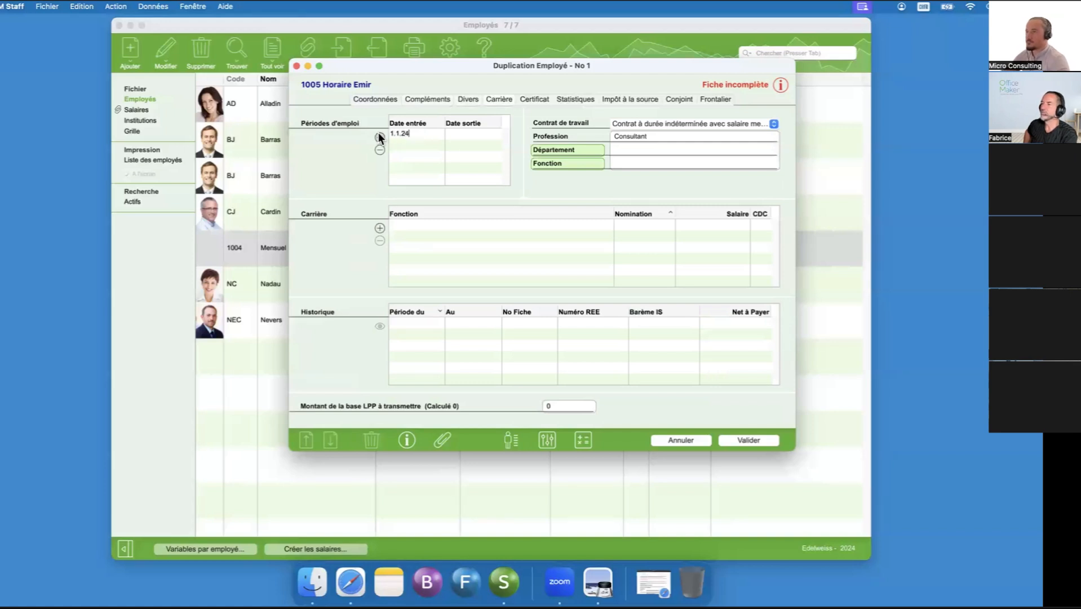
key(Return)
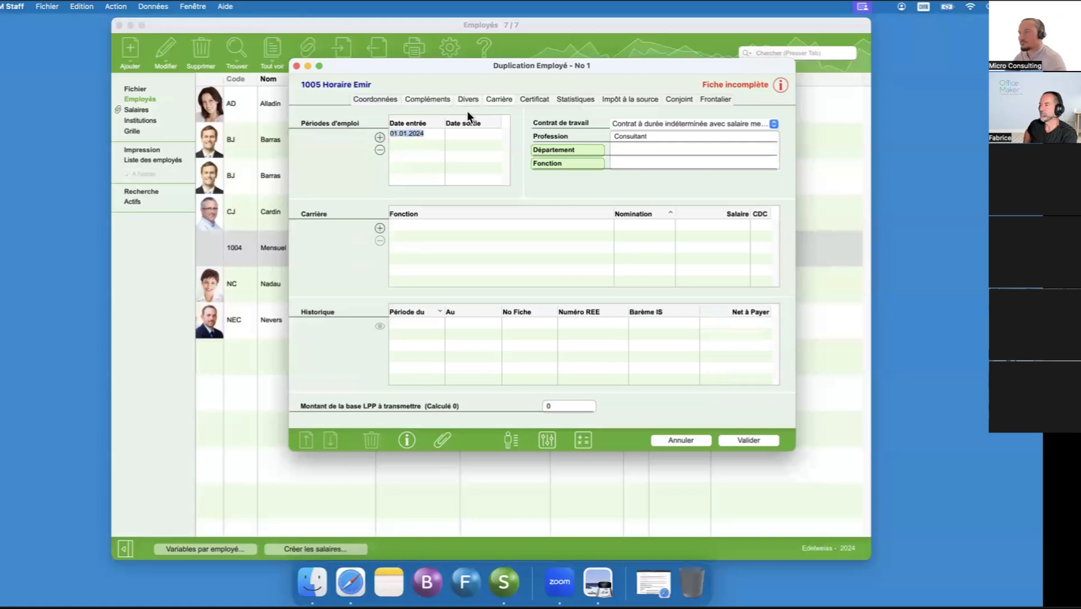
- Check the record's missing information and set the degree of occupation to 100 % in the employee's statistics data
click(533, 100)
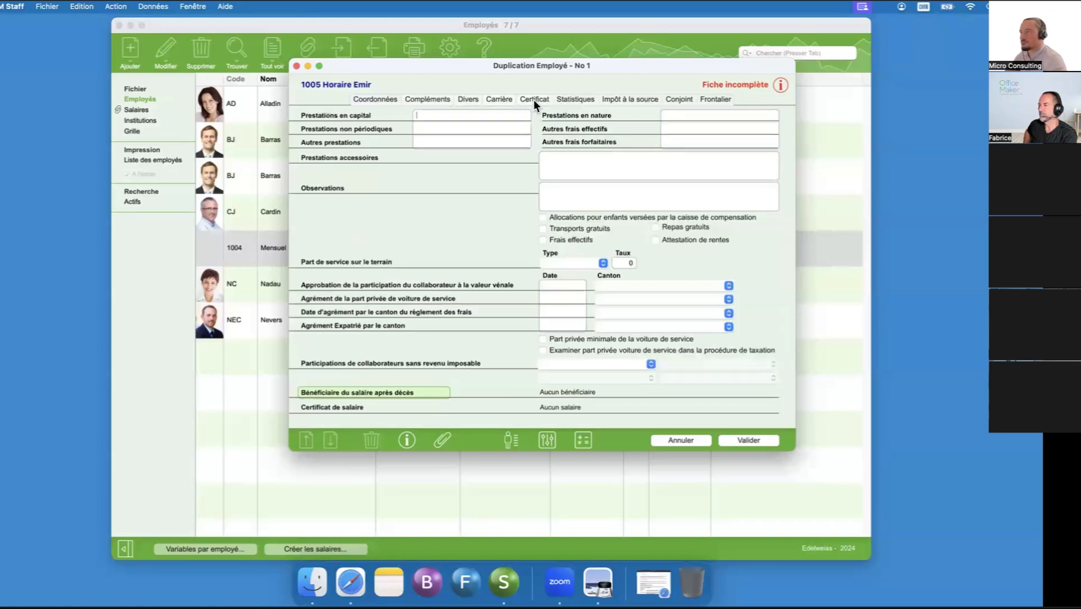
click(577, 101)
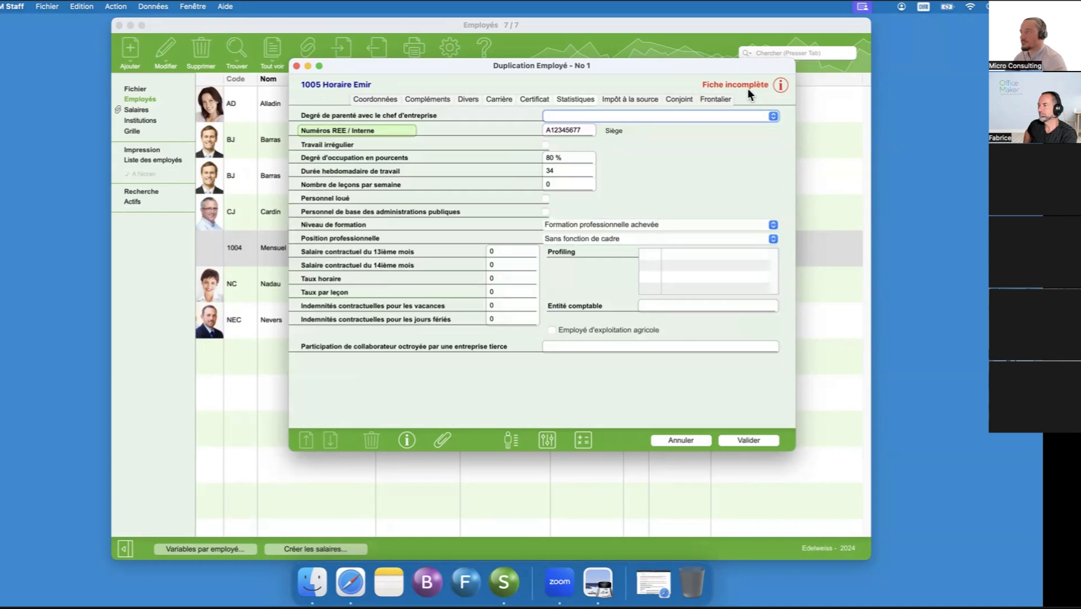
click(778, 85)
click(367, 98)
click(560, 99)
click(555, 157)
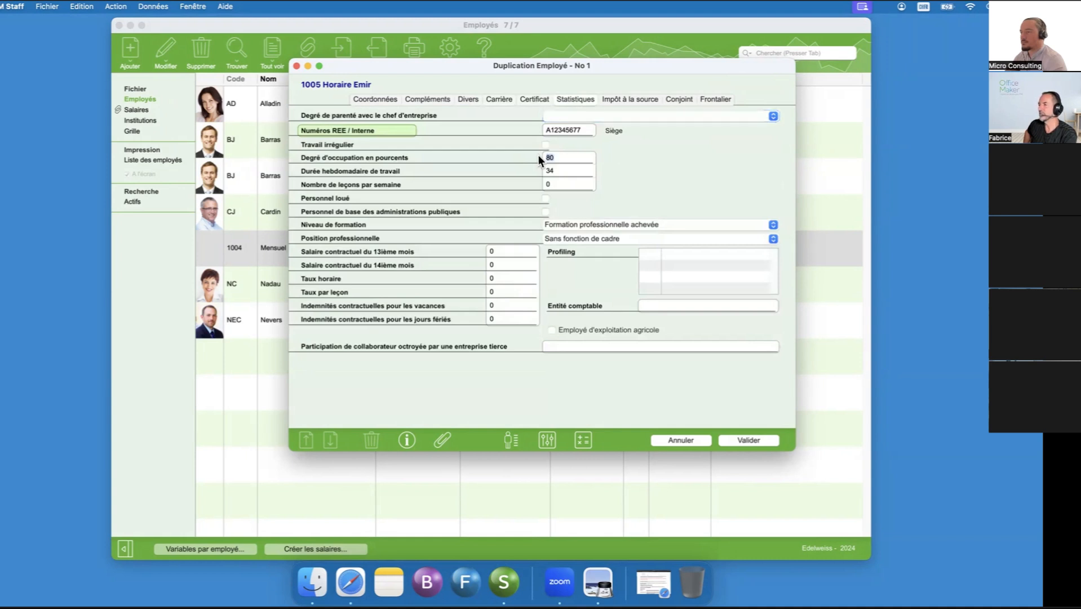
text(100)
key(Tab)
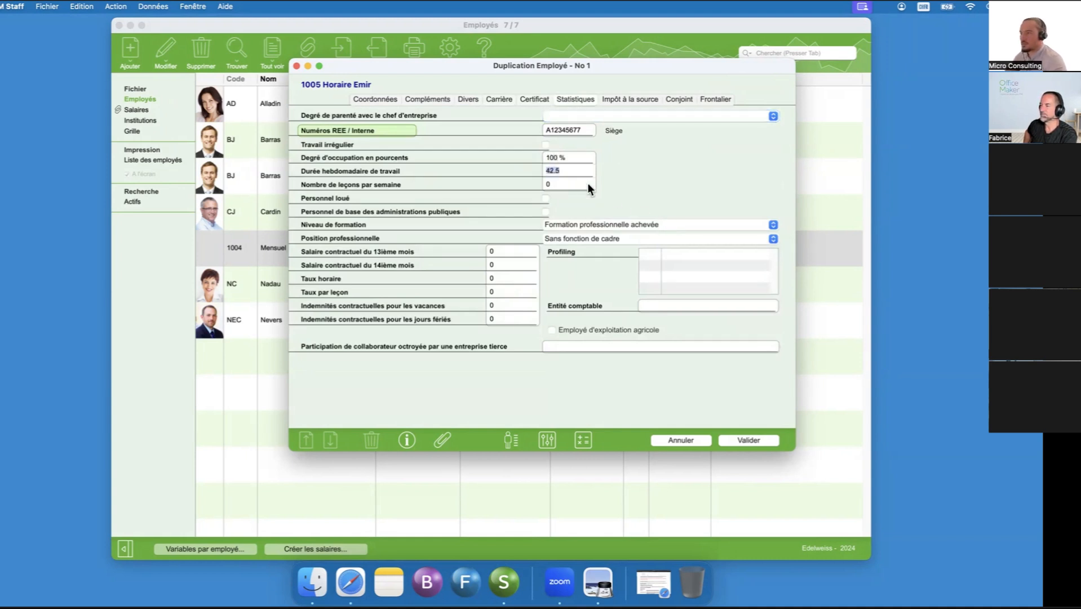
- Save the duplicated employee record and return to the employee list
click(393, 99)
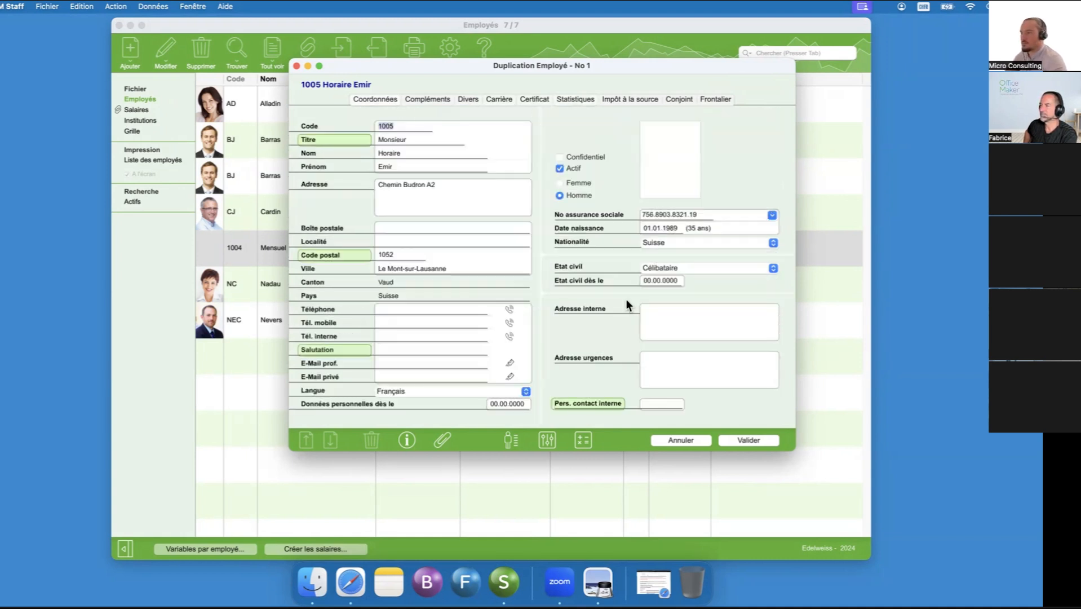
click(742, 442)
click(706, 443)
- Replace the duplicated employee's main salary set with Salaire horaire avec droit aux vacances and remove the complementary set 13ème salaire mensuel en clôture
right_click(281, 246)
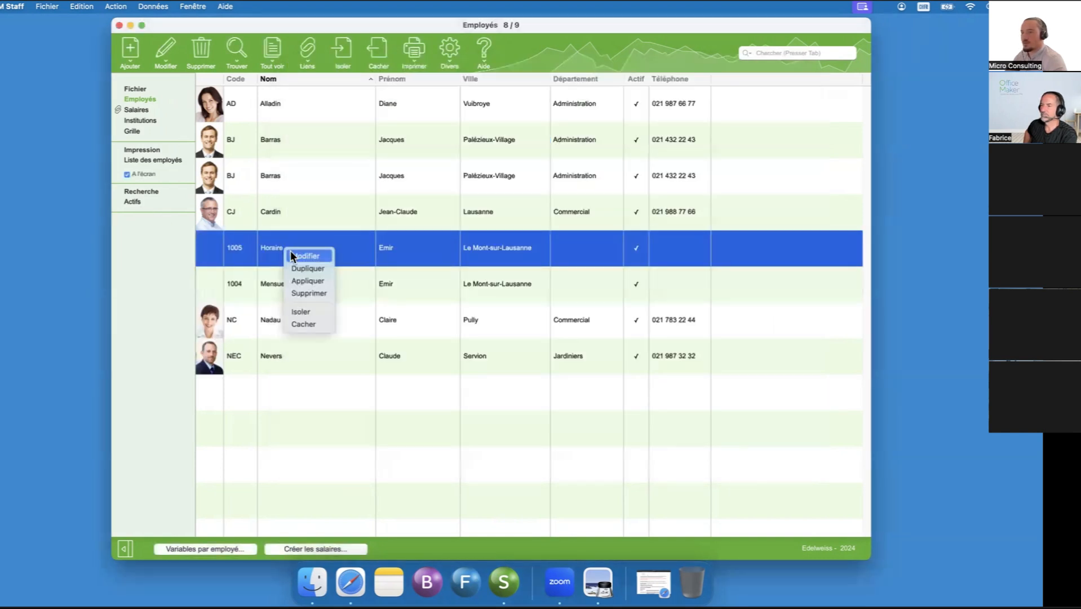
click(296, 254)
drag(613, 43, 410, 63)
click(571, 438)
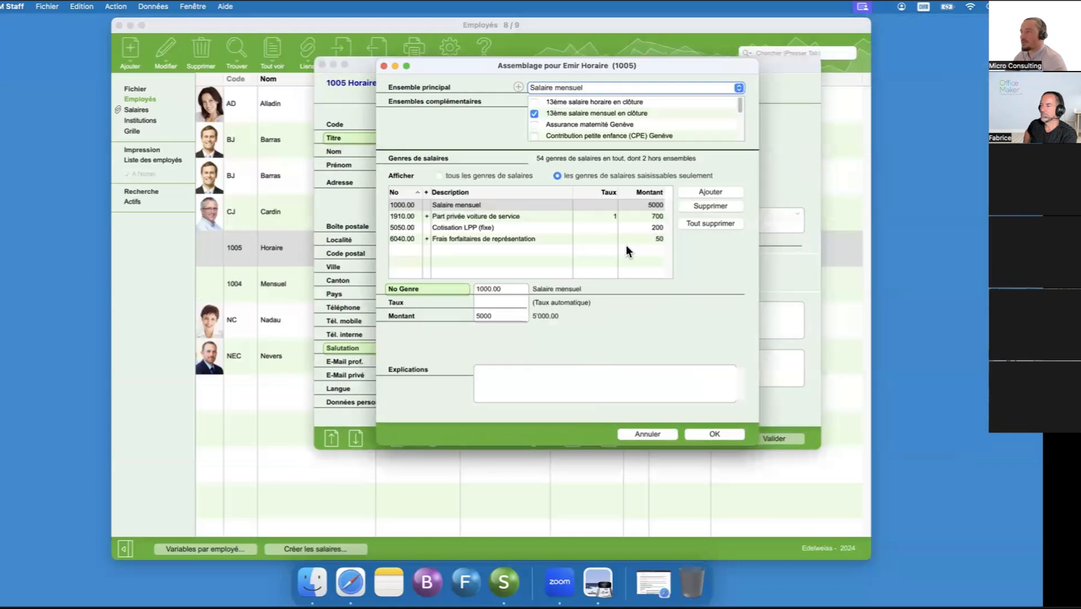
click(593, 87)
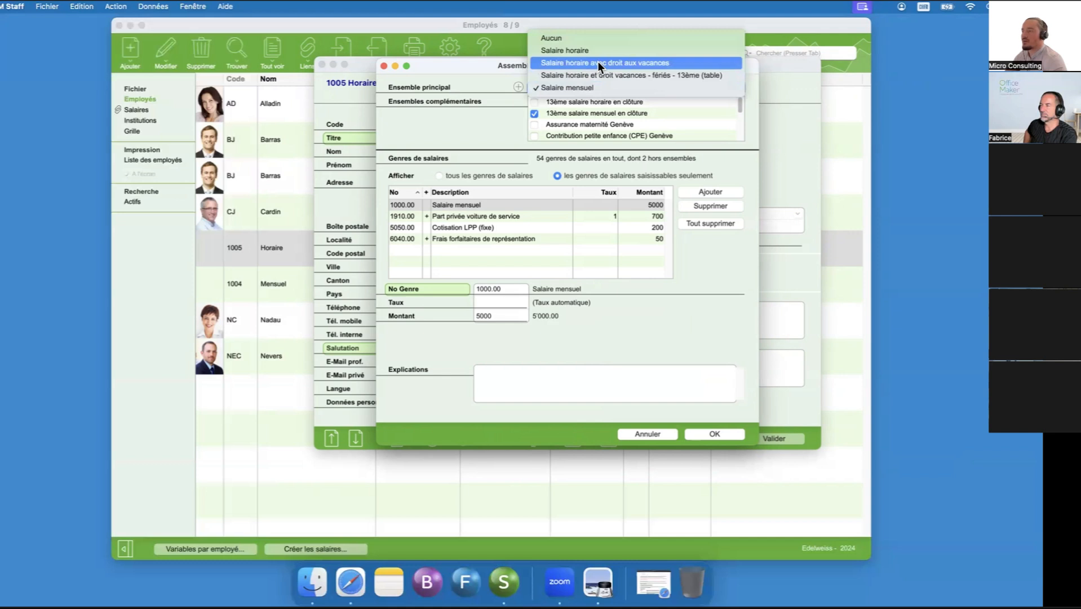
click(597, 62)
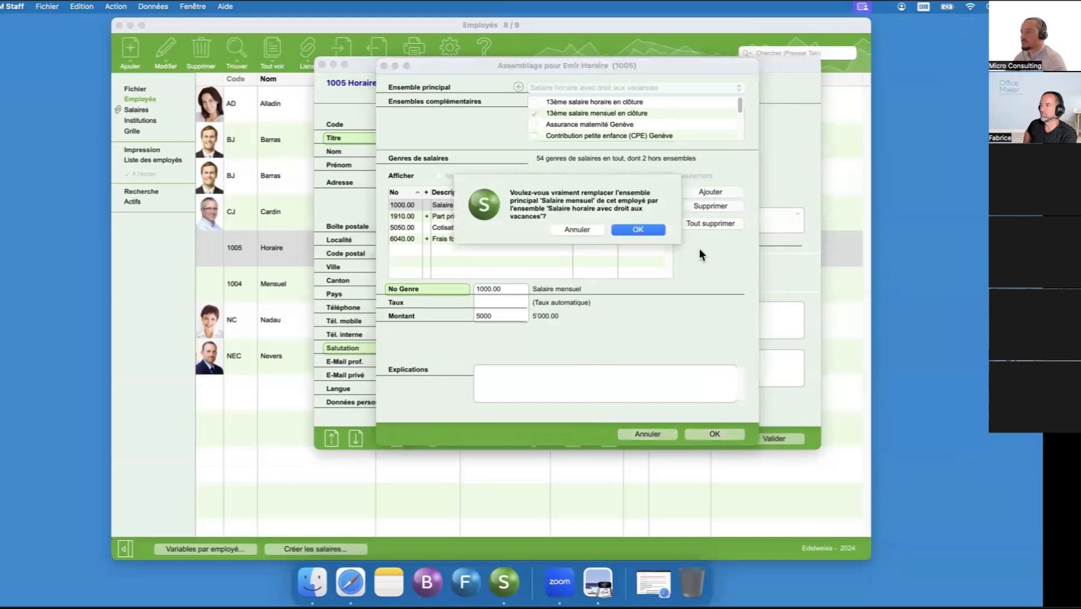
click(625, 228)
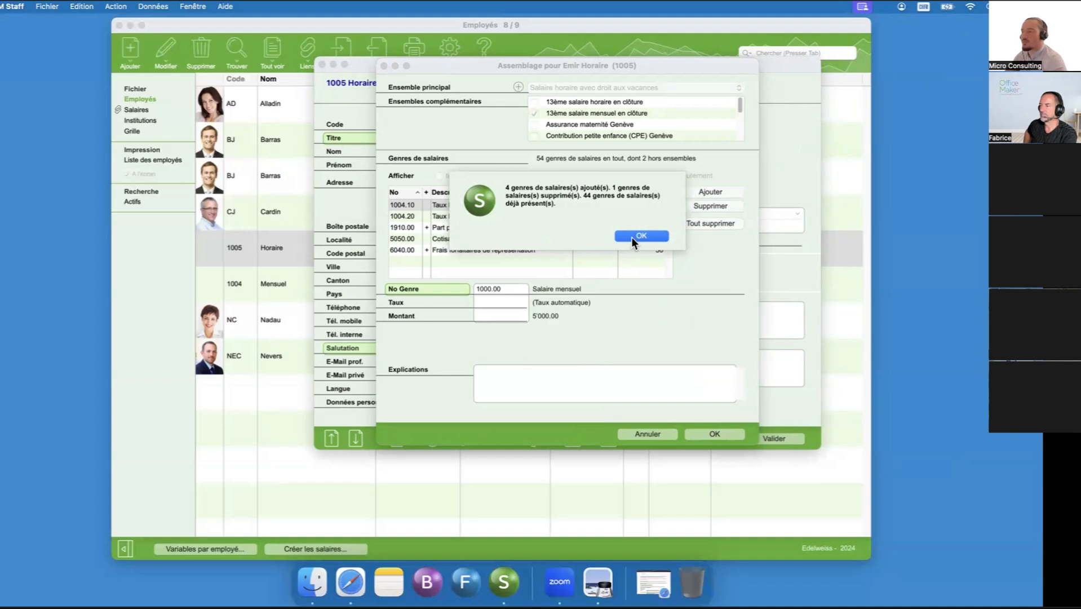
click(630, 236)
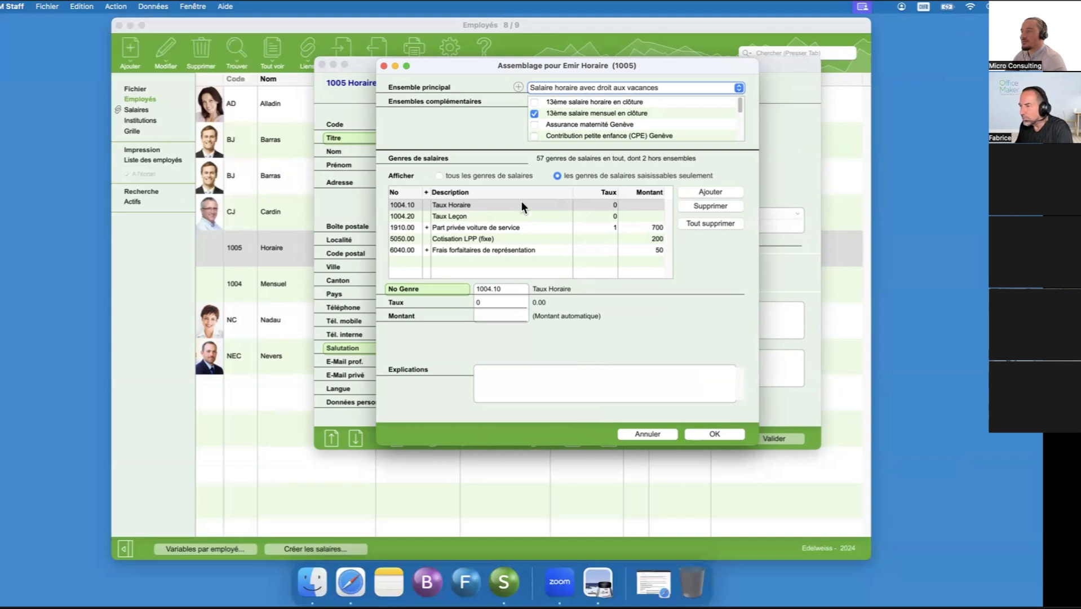
click(534, 113)
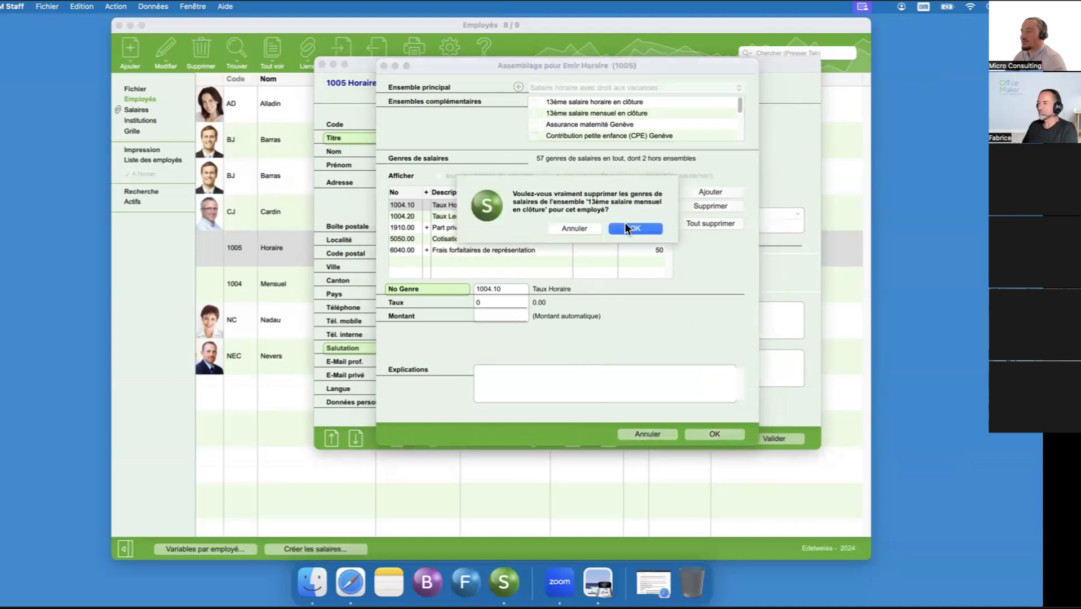
click(626, 225)
- Delete the salary types 1910.00 Part privée voiture de service and 6040.00 Frais forfaitaires de représentation from the employee's assemblage
click(596, 227)
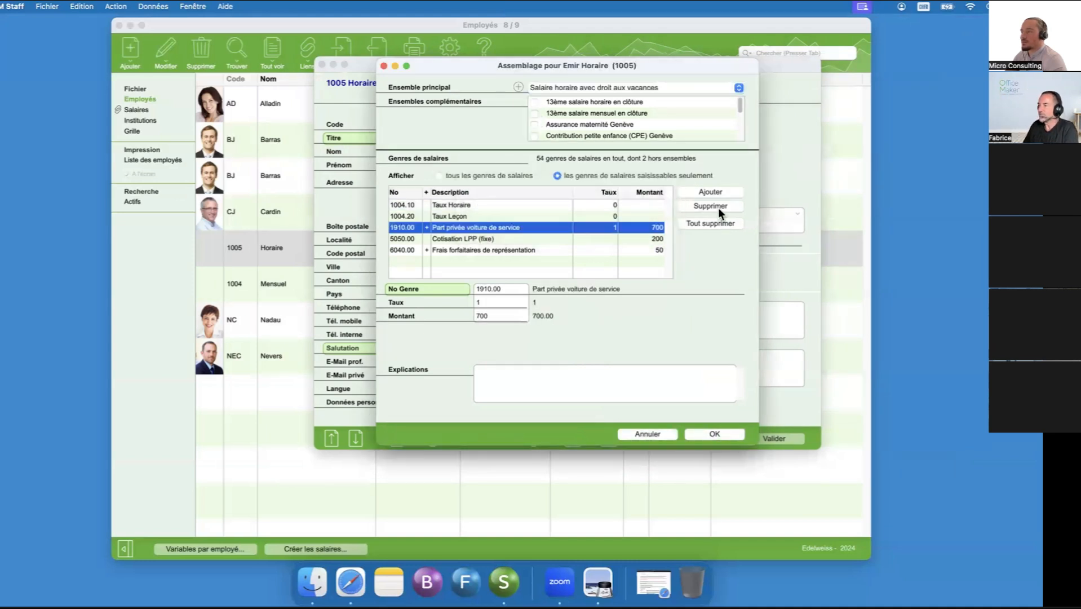
click(718, 208)
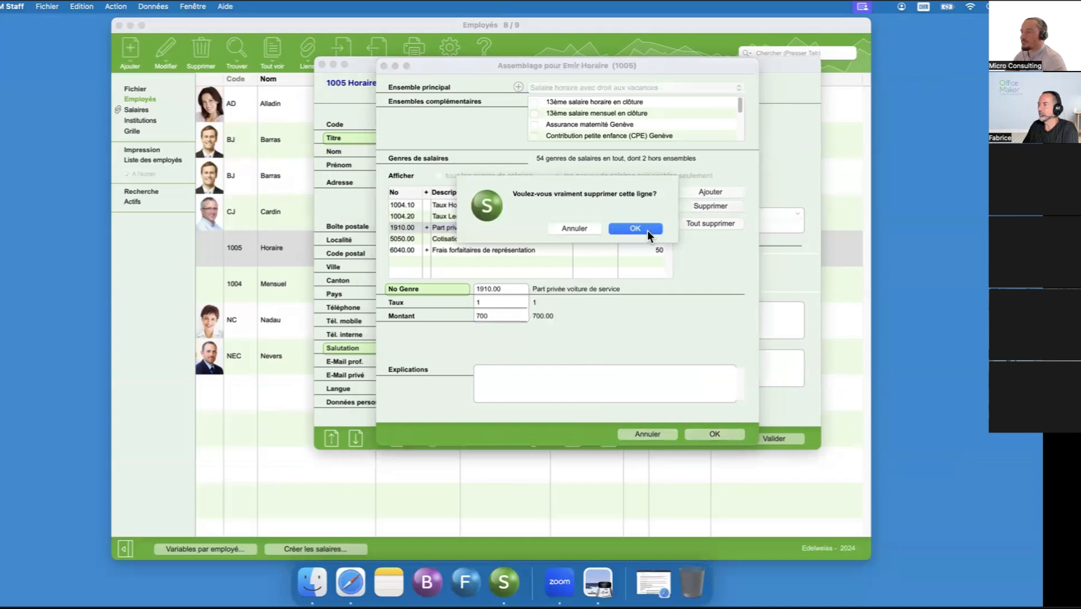
click(627, 226)
click(618, 239)
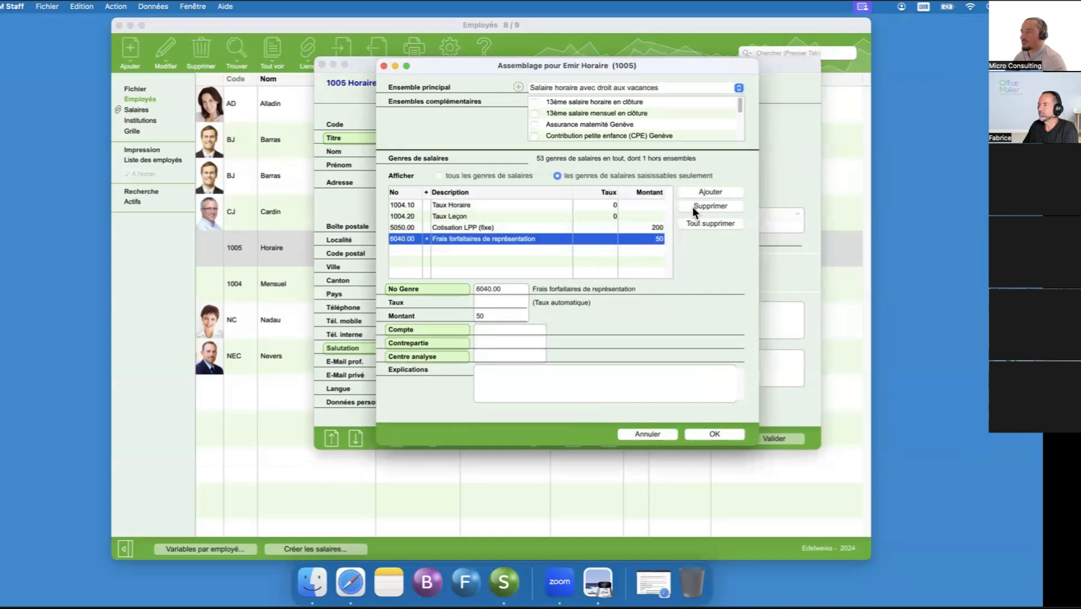
click(692, 206)
click(631, 228)
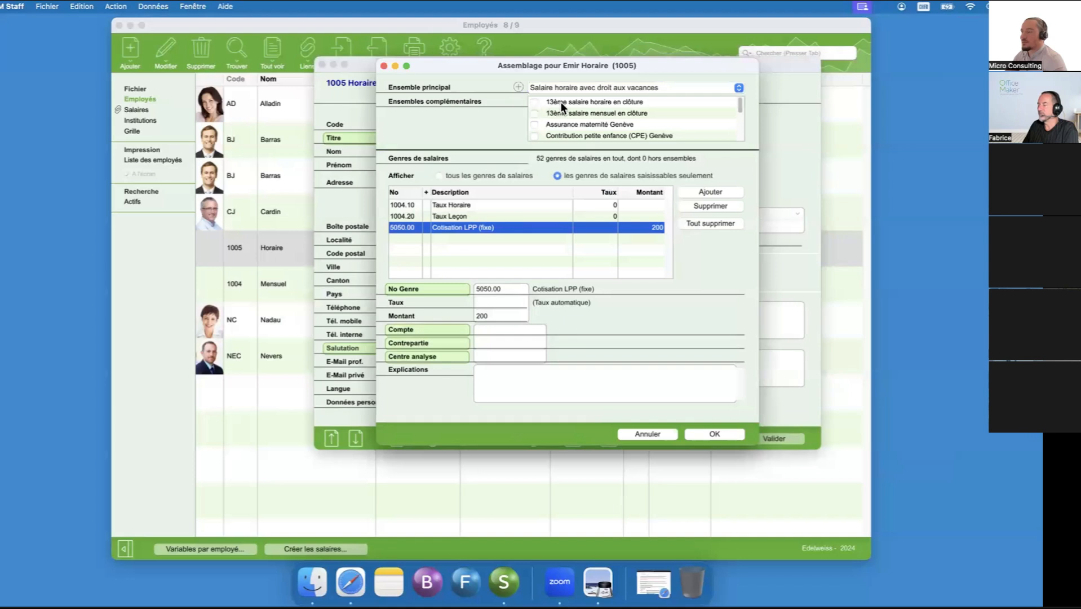
- Replace the complementary set LPP Fixe with LPP % in the employee's assemblage
scroll(601, 127, down, 5)
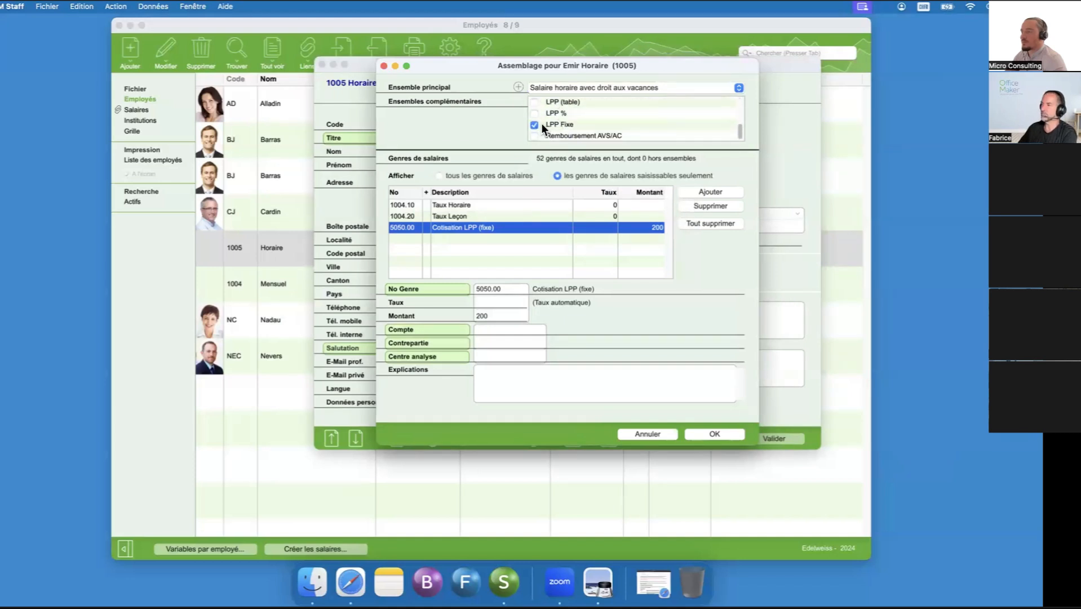
click(538, 124)
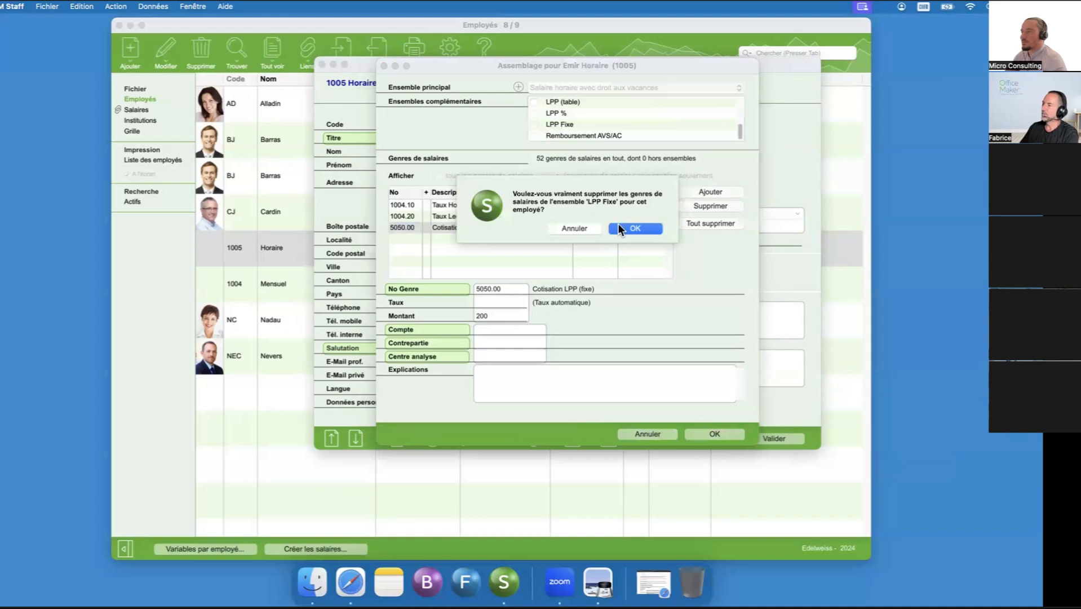
click(634, 228)
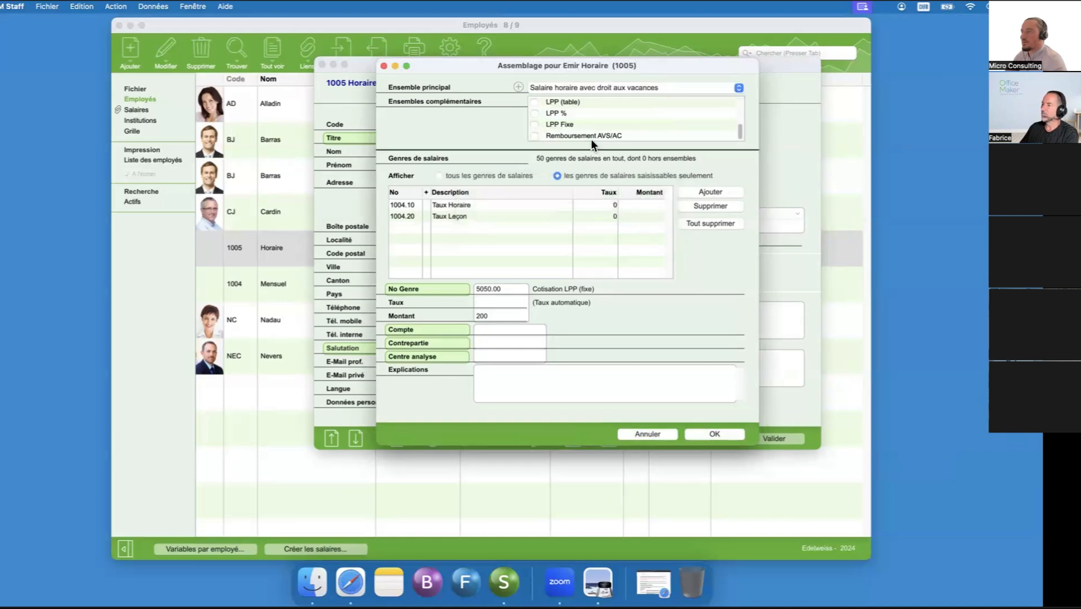
click(535, 113)
click(640, 236)
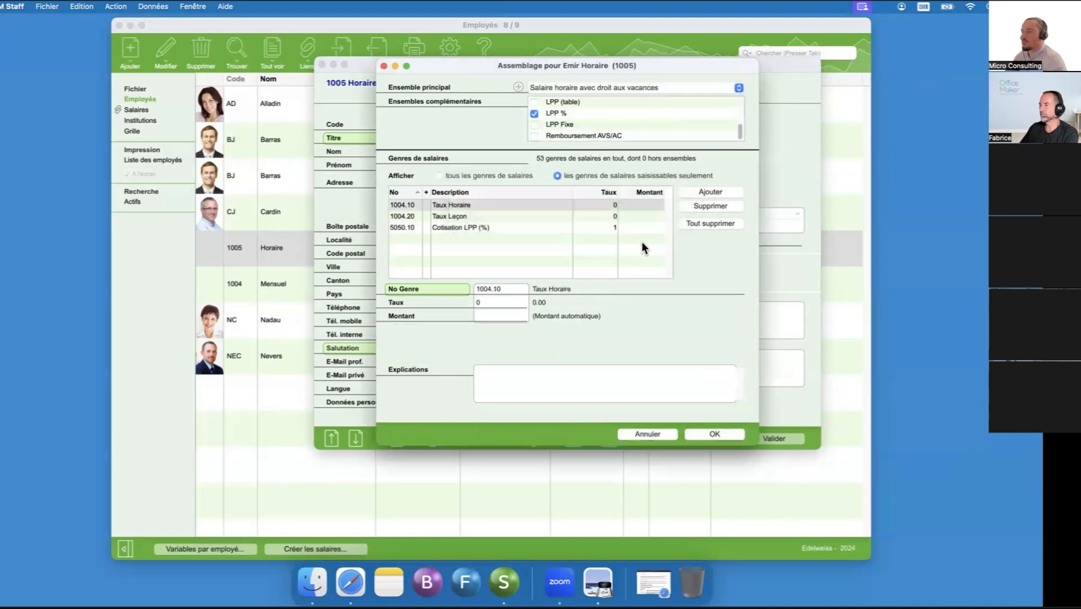
- Set the rate of salary type 5050.10 Cotisation LPP (%) to 0.07
click(509, 303)
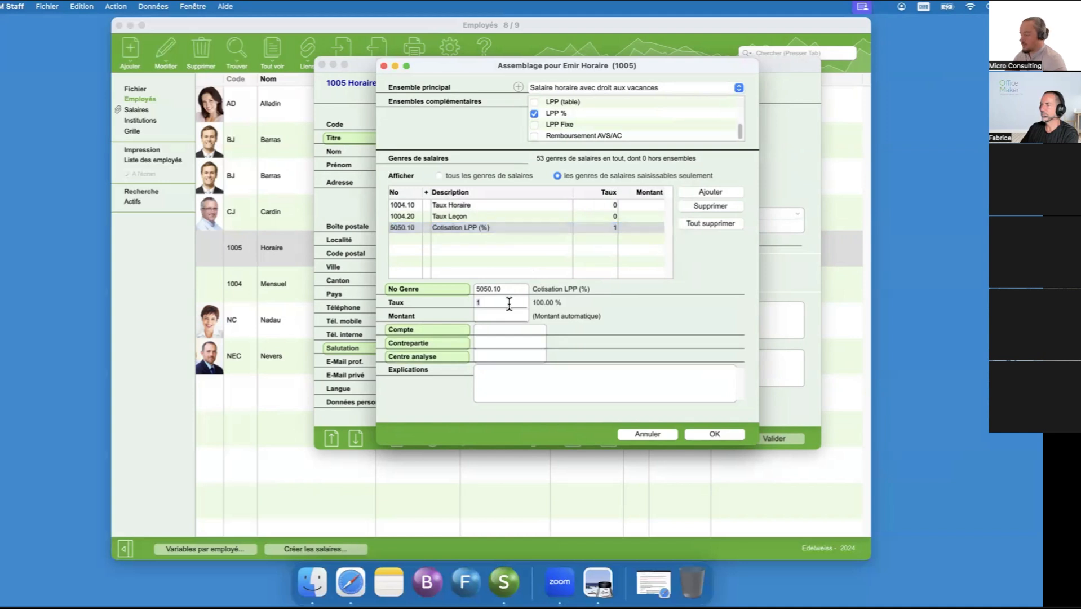
text(0.07)
key(Tab)
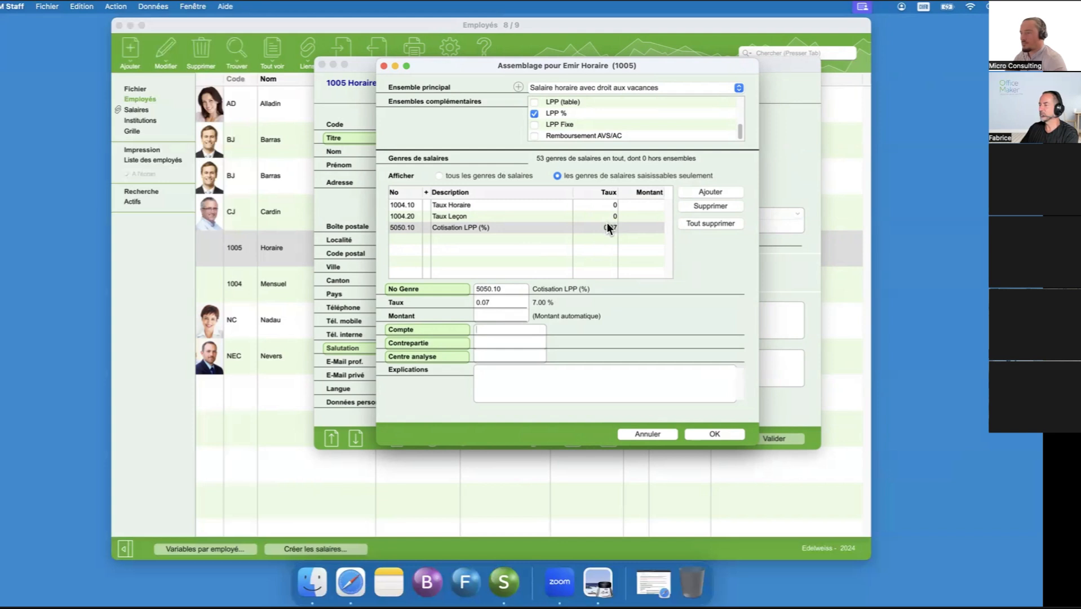
- Add the complementary set 13ème salaire horaire en clôture to the employee's assemblage
scroll(602, 138, up, 1)
scroll(601, 136, up, 5)
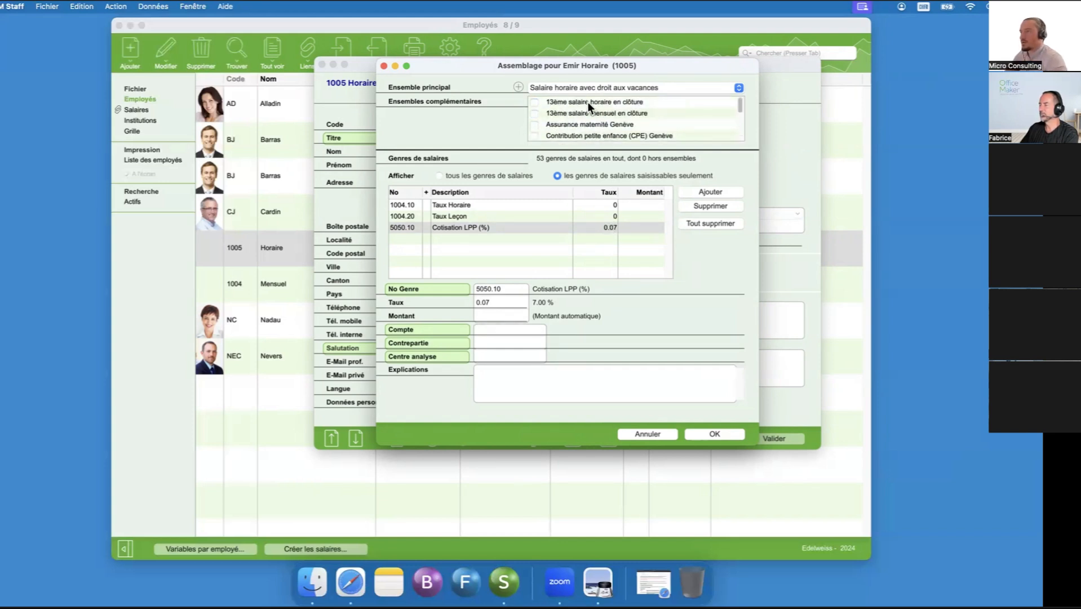
click(533, 101)
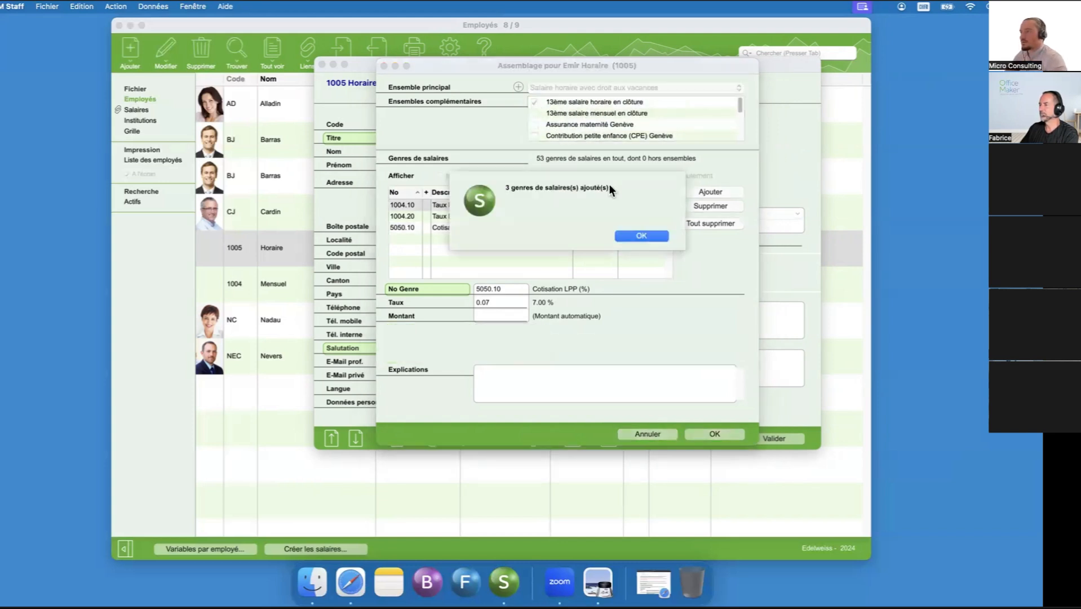
click(644, 234)
- Set the rate of 1004.10 Taux Horaire to 25 and confirm the employee's assemblage
click(590, 206)
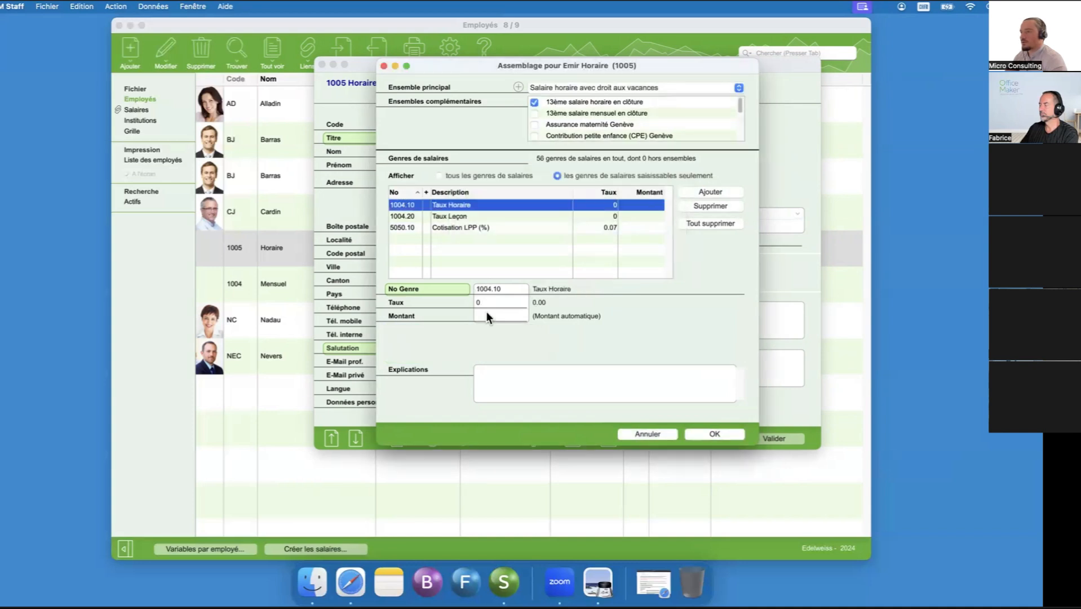
click(488, 303)
text(25)
key(Return)
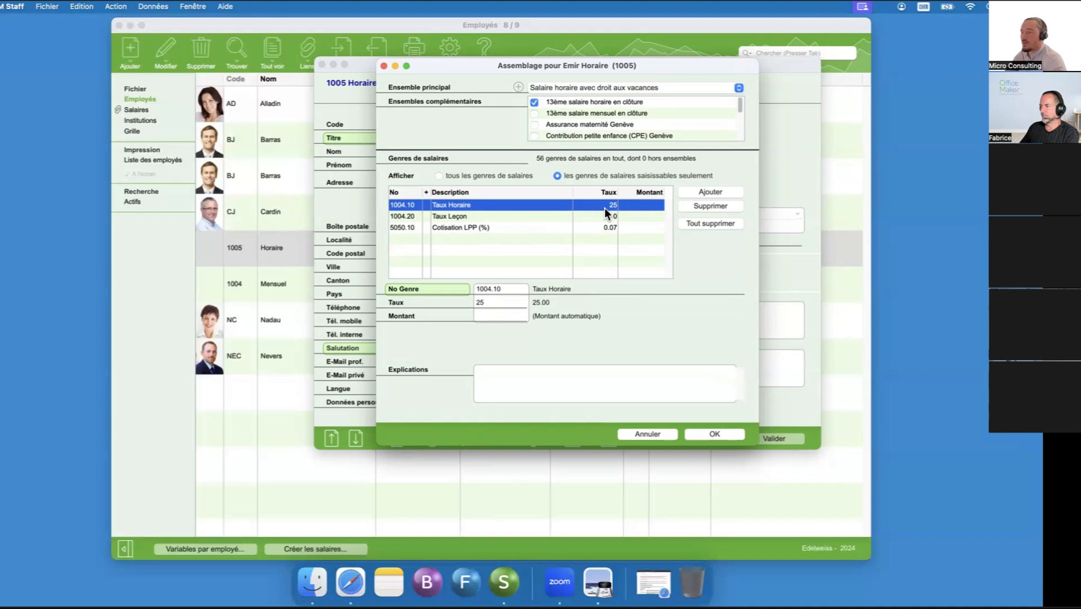
click(723, 435)
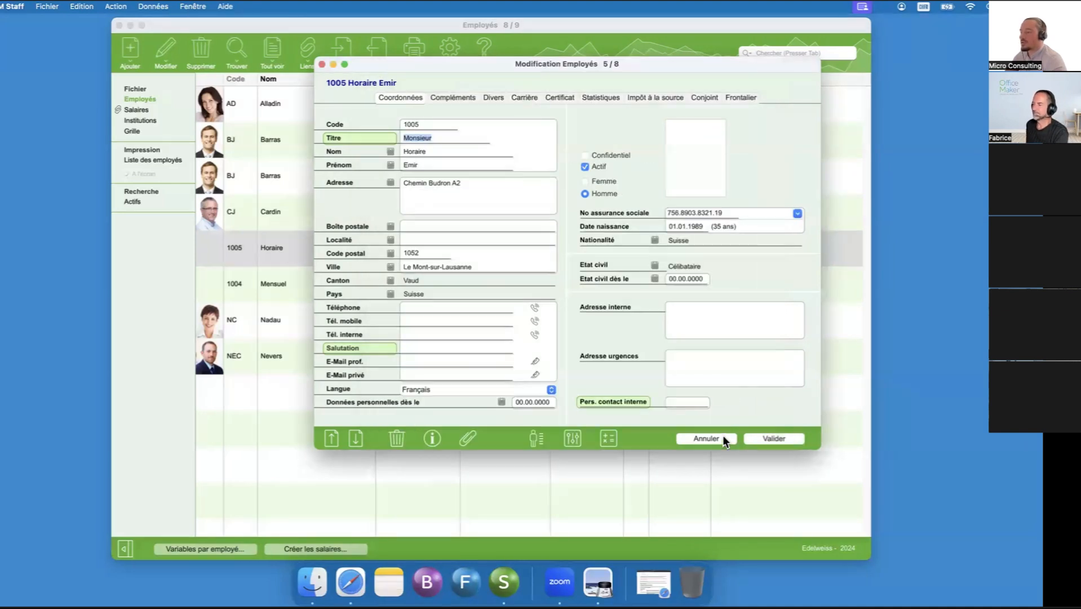
- Add salary type 1005.00 Salaire horaire (Nb Heures) to the employee's variables for salary slip 1
click(573, 438)
click(501, 87)
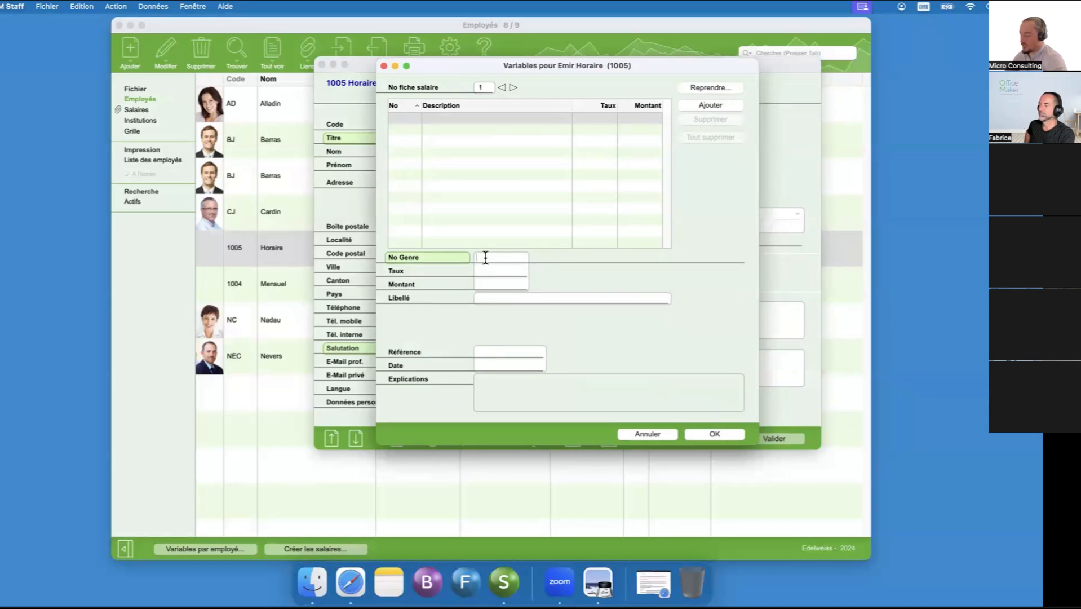
text(1005)
key(Tab)
click(787, 159)
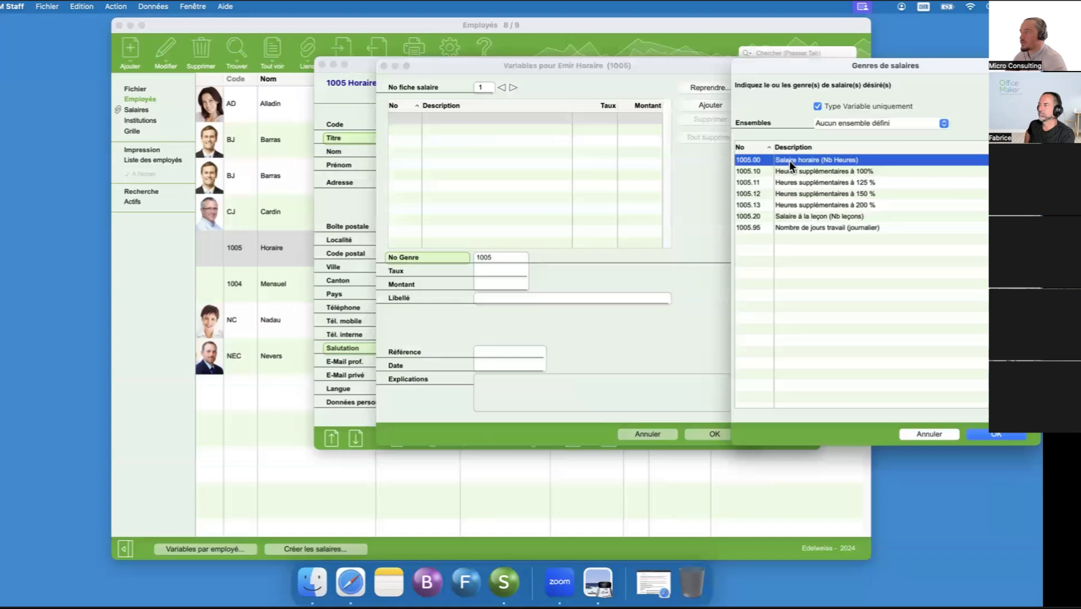
double_click(799, 161)
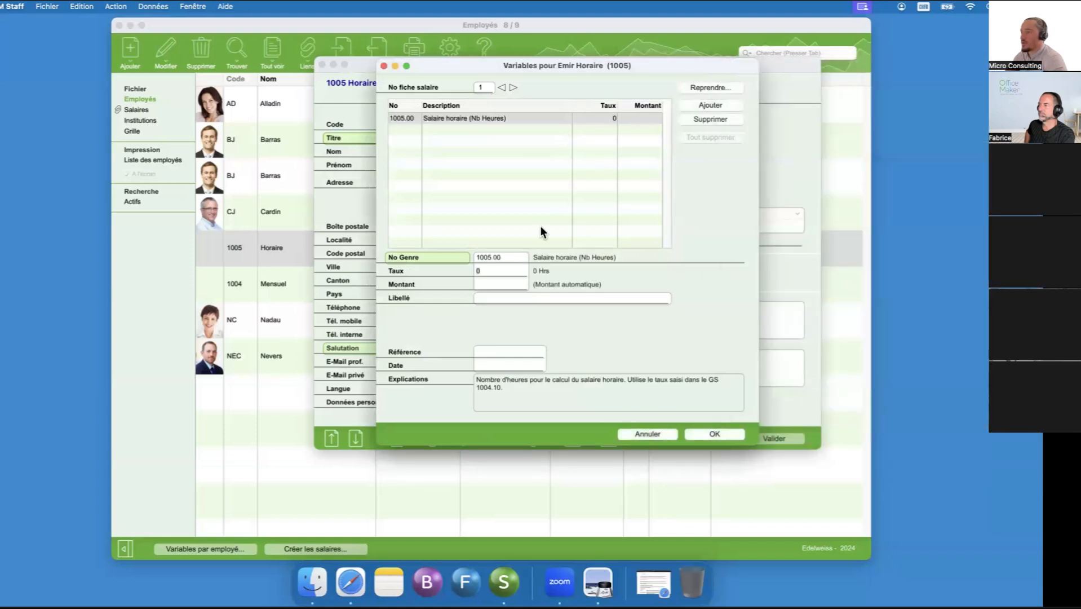
- Set the hours worked for slip 1 to 120 and save the employee record
click(505, 272)
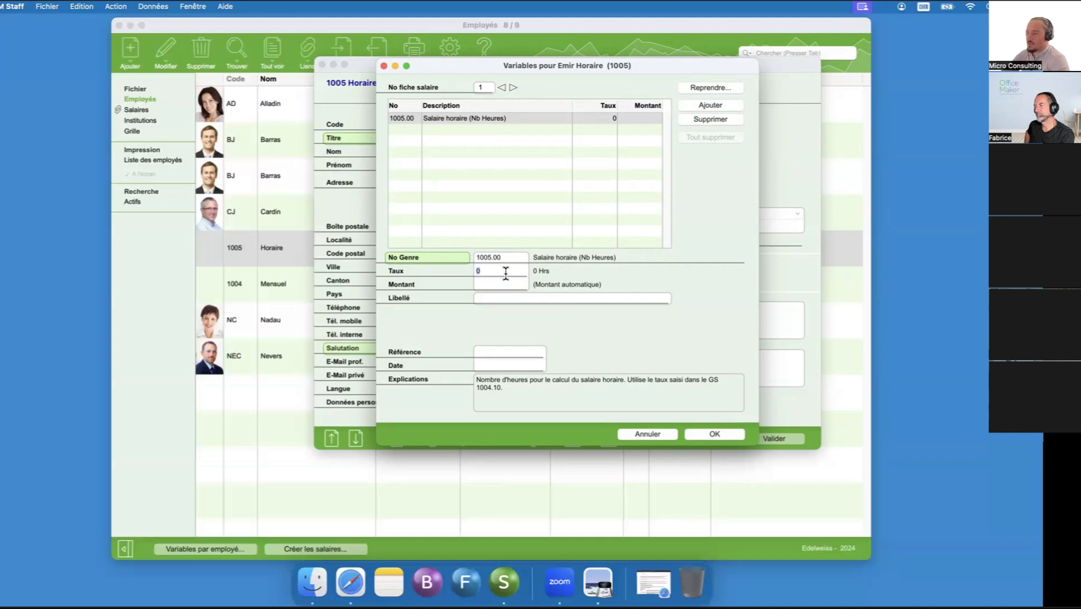
text(120)
key(Tab)
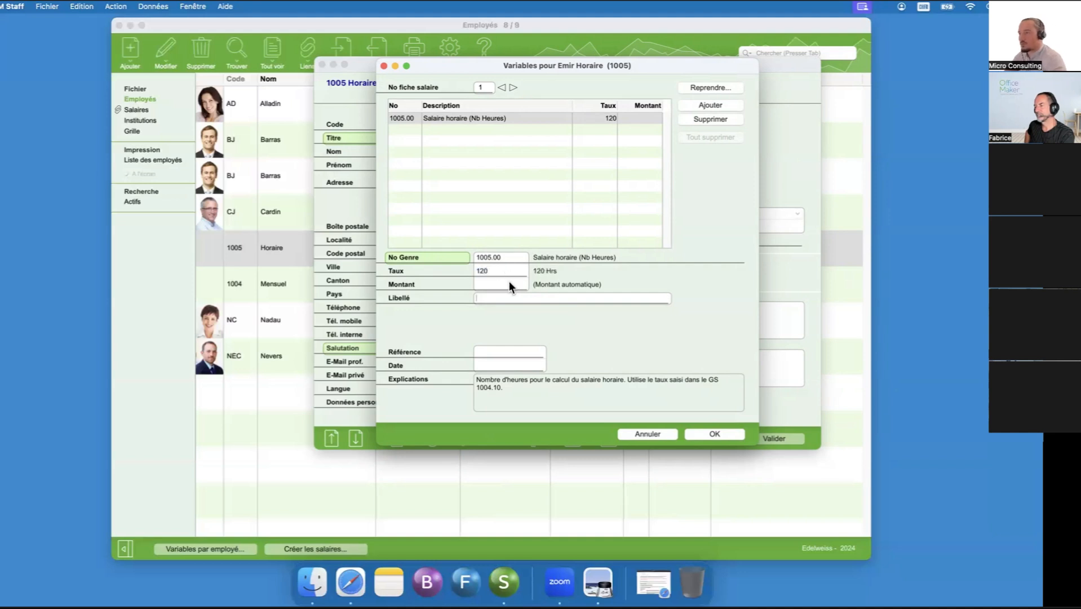
click(714, 434)
click(773, 438)
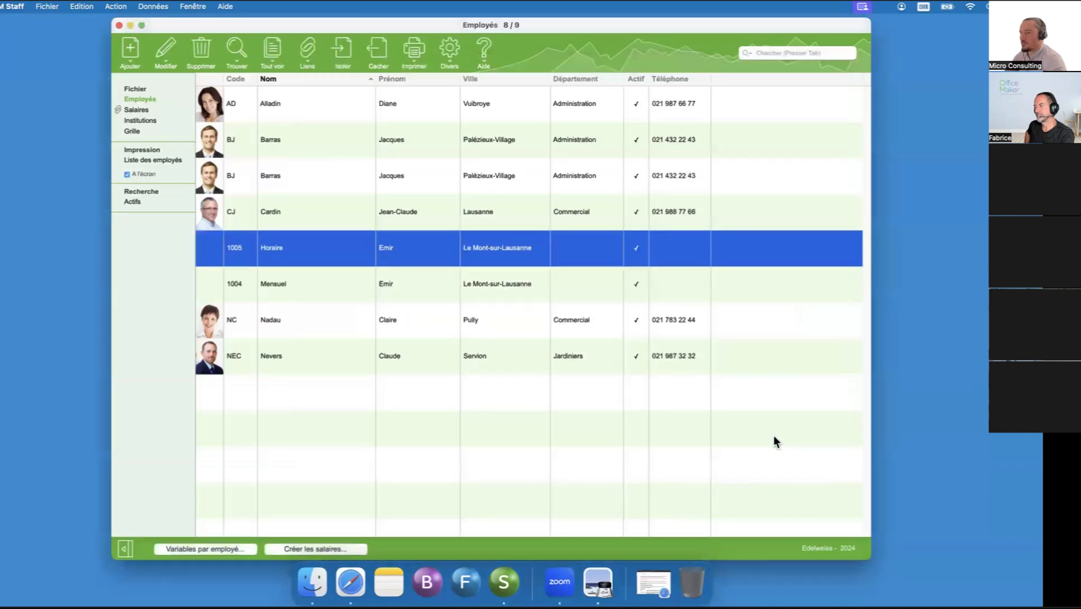
- Create the hourly employee's January 2024 salary with accounting date 25.01.24
click(291, 546)
text(25.1)
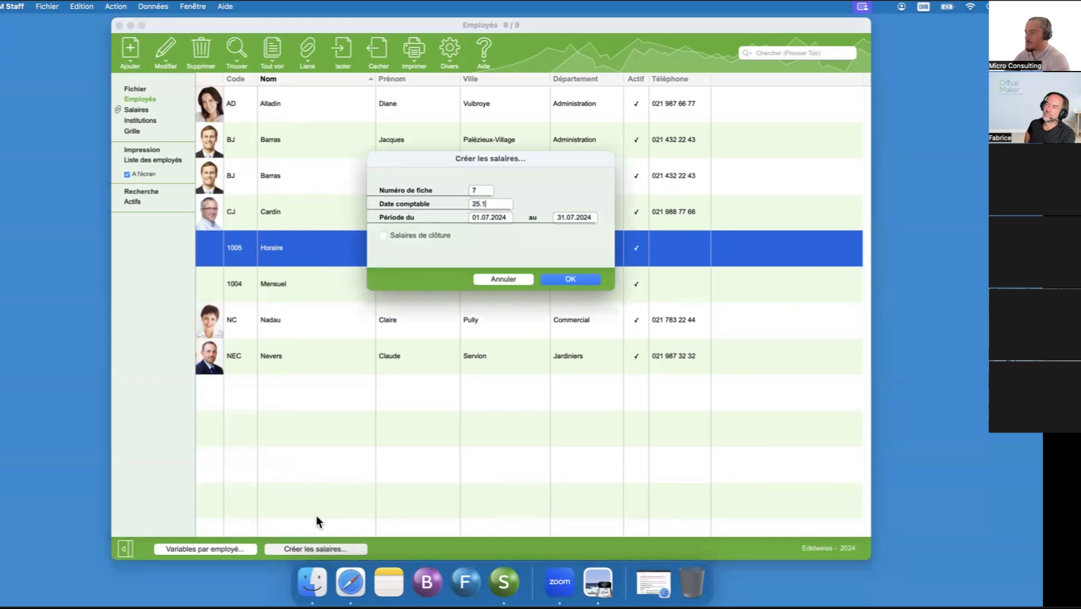
key(Return)
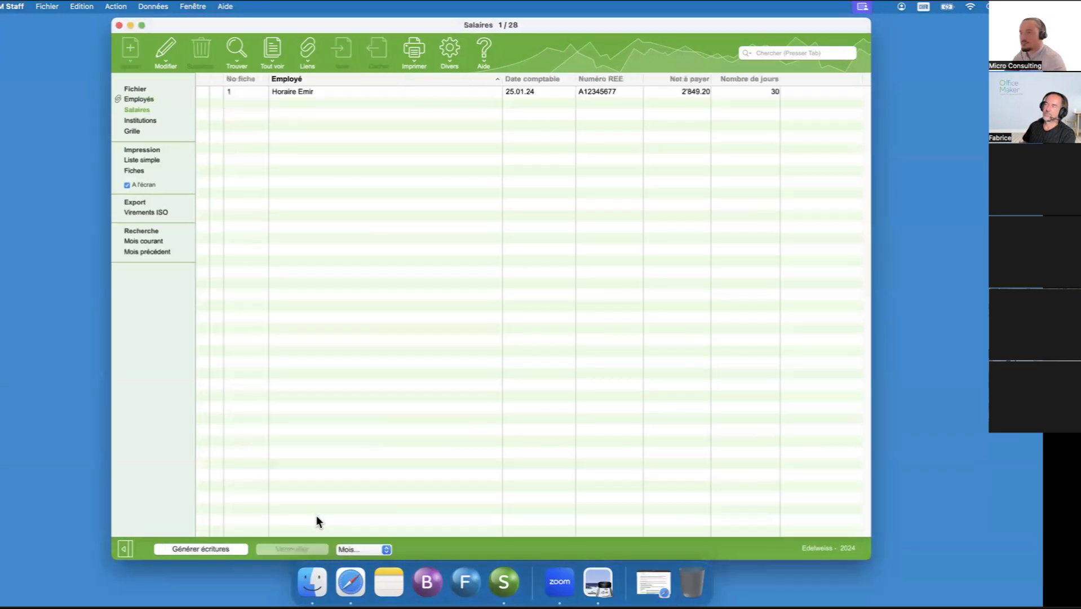
- Review the January salary slip's hours, holiday pay and contributions, and lock the salary
double_click(353, 92)
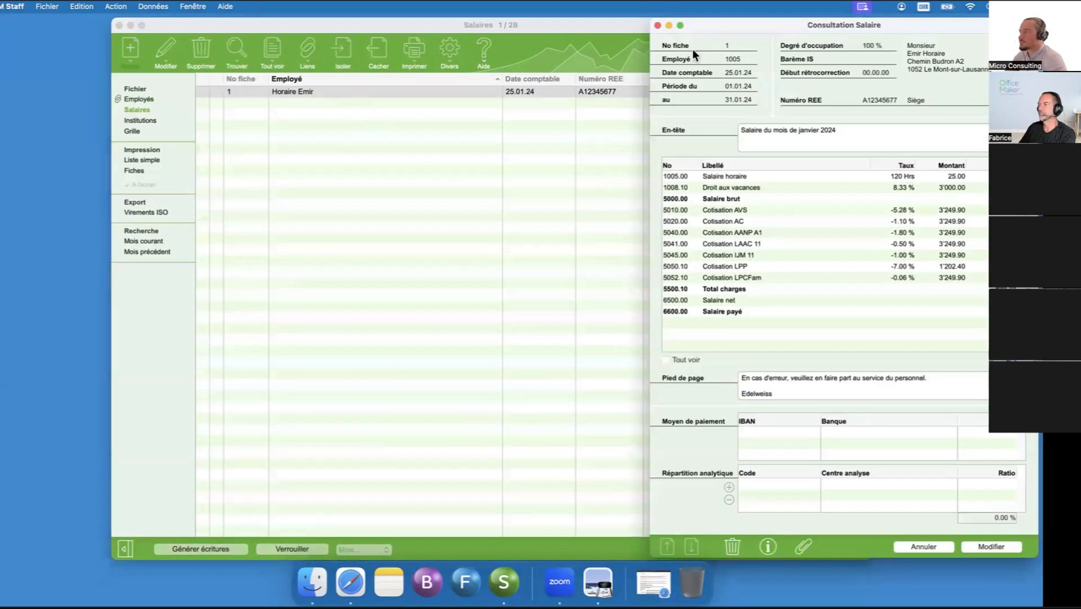
drag(787, 30, 522, 23)
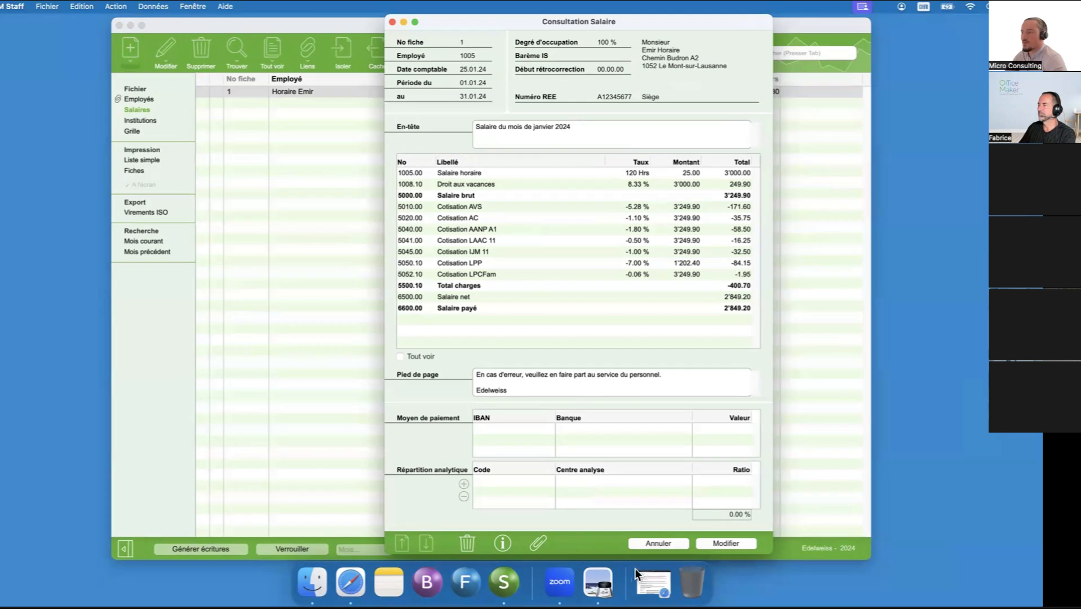
click(658, 543)
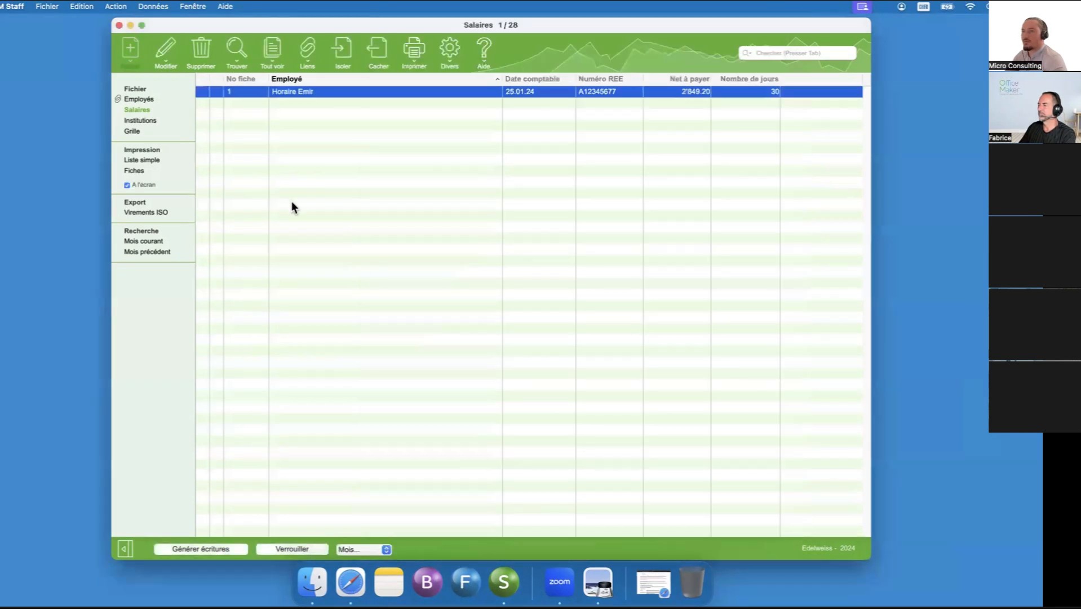
click(301, 547)
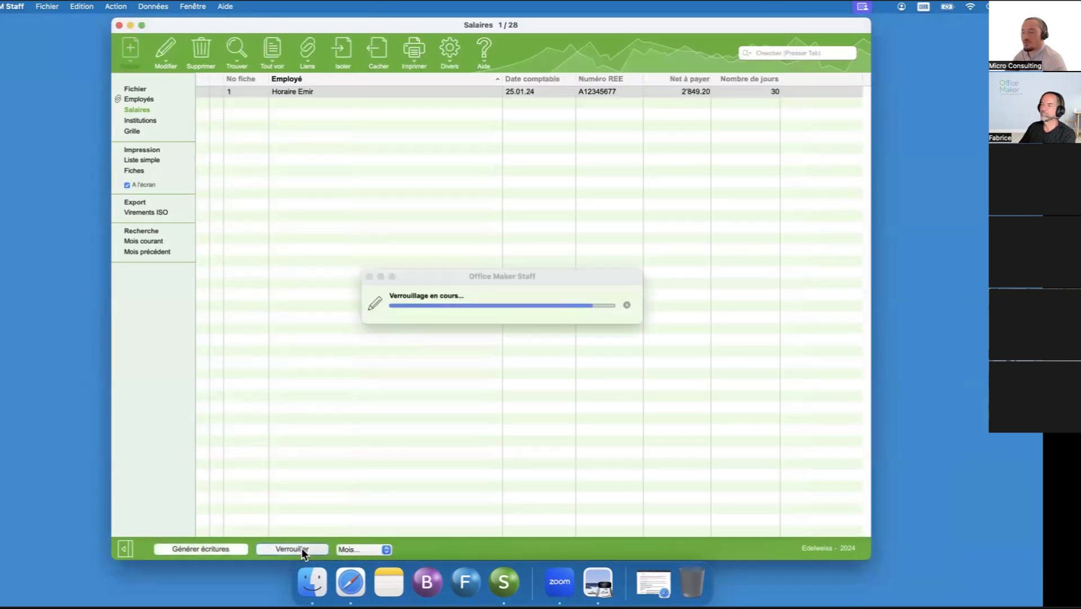
- Reopen the hourly employee's record and bring 1005.00 Salaire horaire (Nb Heures) into the variables for salary slip 2
click(149, 98)
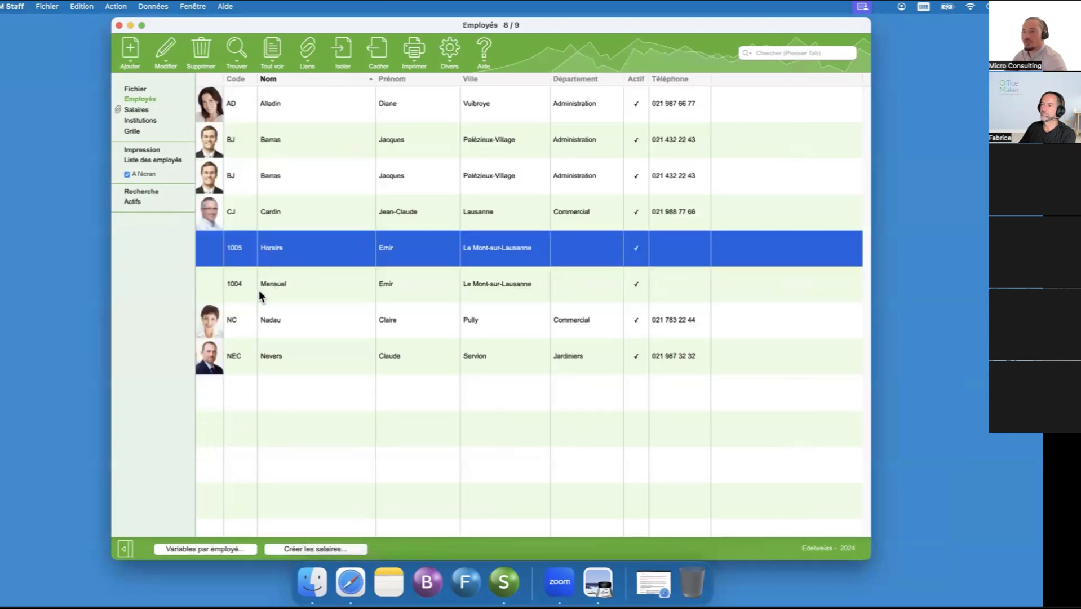
right_click(288, 253)
click(300, 255)
drag(710, 27, 569, 71)
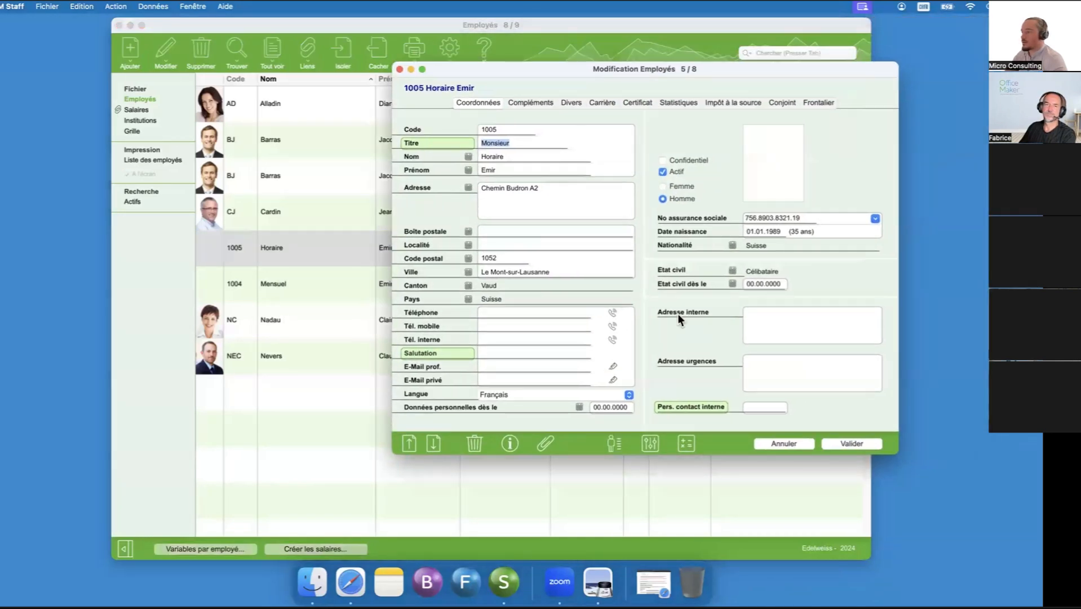
click(649, 444)
click(580, 92)
click(783, 93)
click(804, 148)
double_click(804, 149)
- Set the hours worked for slip 2 to 150 and save the employee record
key(Tab)
text(150)
key(Tab)
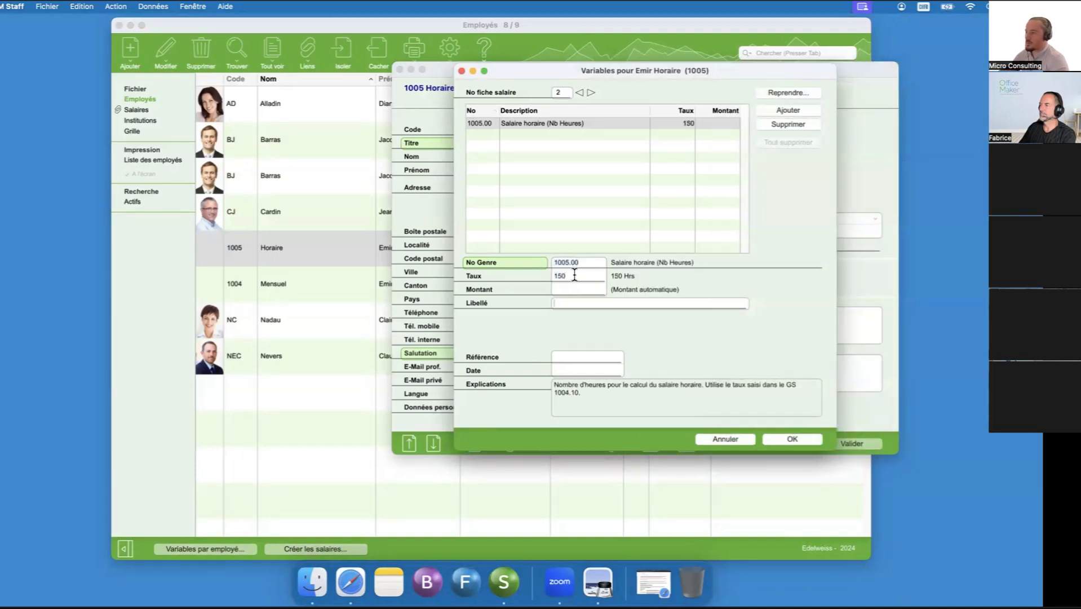
click(783, 438)
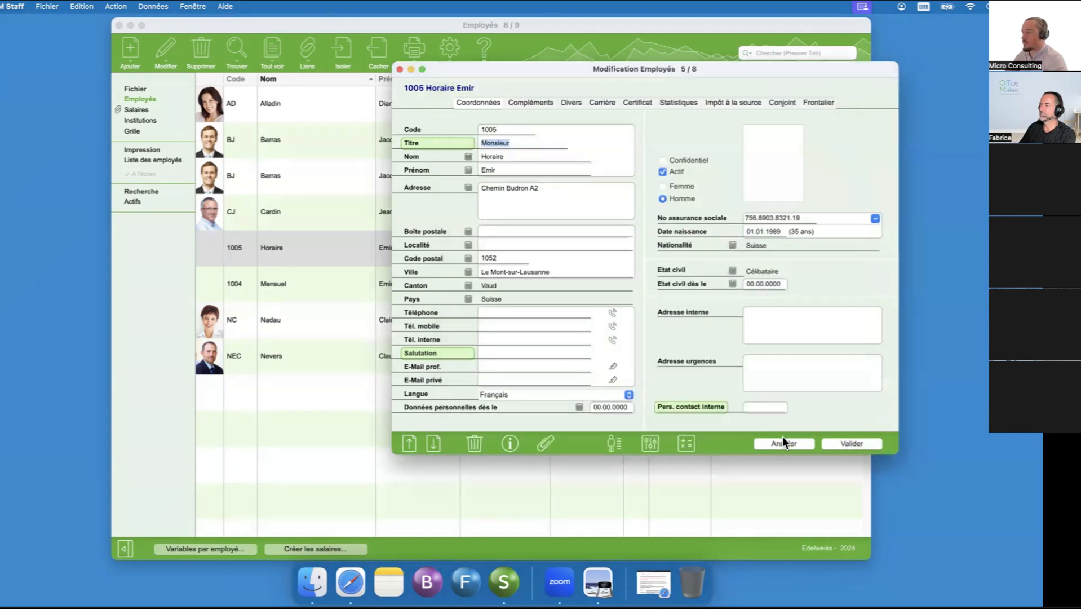
click(851, 443)
- Create the hourly employee's February 2024 salary with accounting date 25.02.24
click(327, 547)
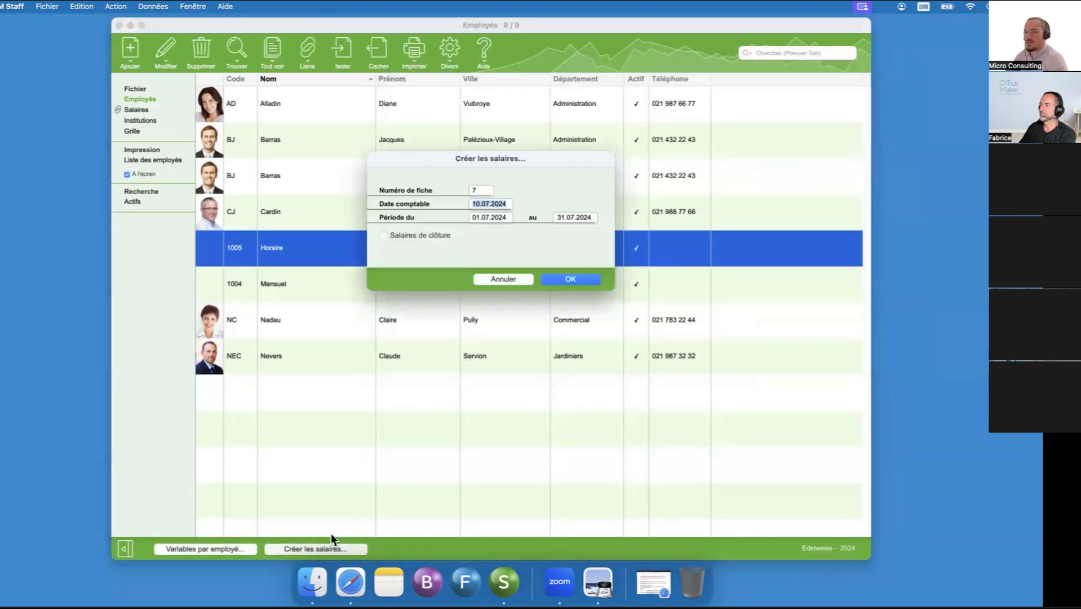
text(31.07.2024)
key(Tab)
key(Return)
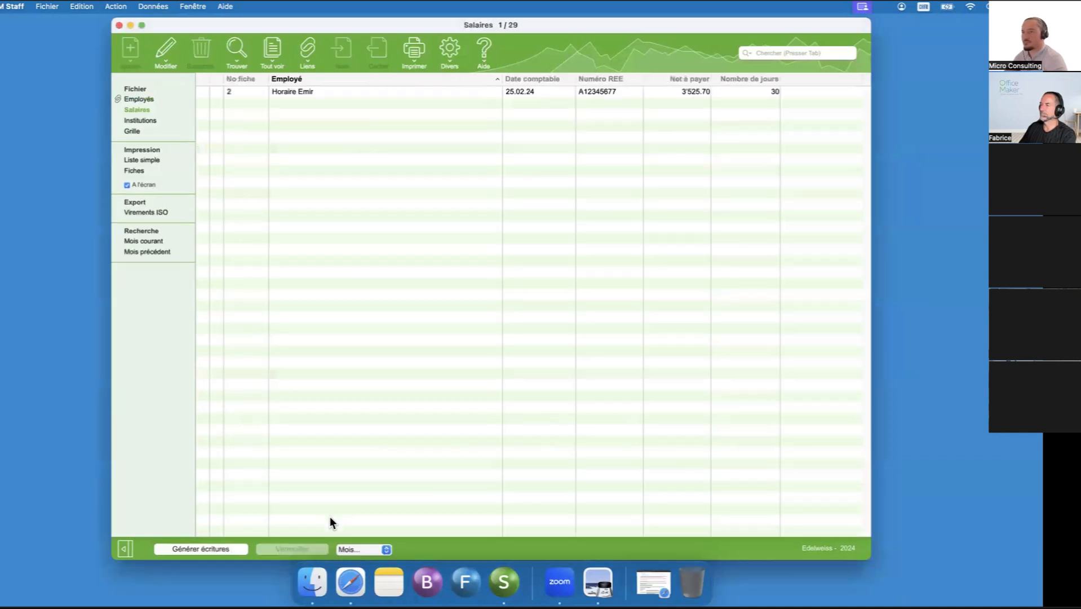
- Review the February salary slip's amounts and lock the salary
double_click(322, 89)
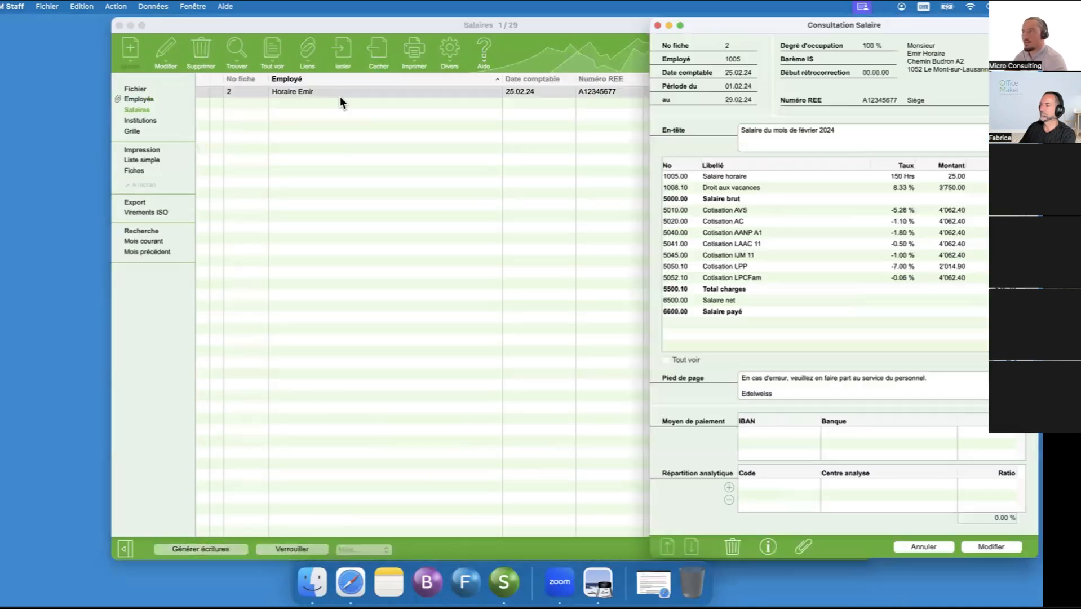
drag(828, 35, 637, 36)
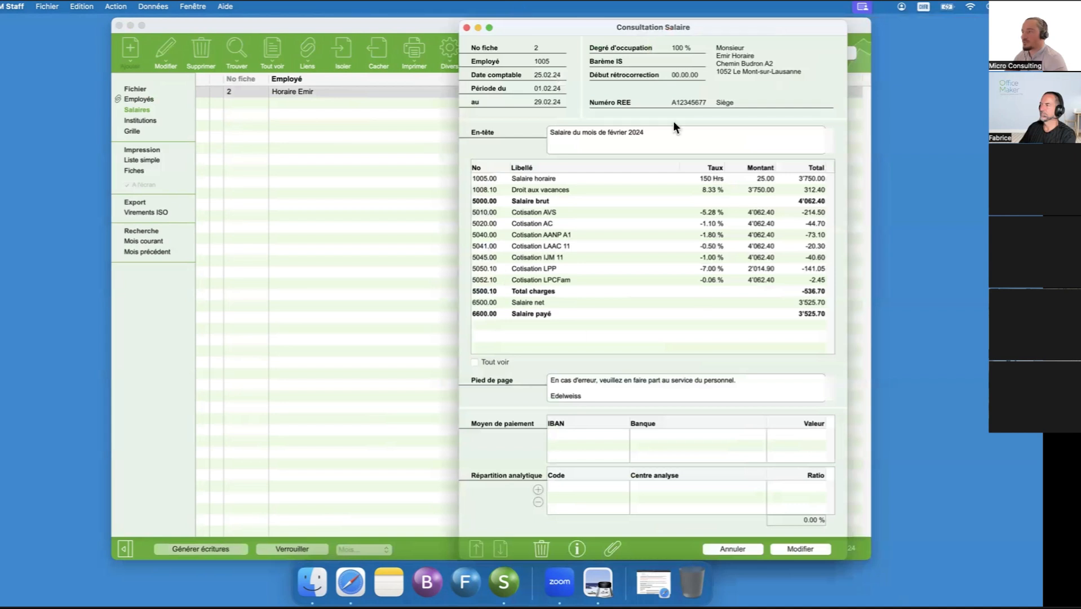
click(466, 27)
click(275, 546)
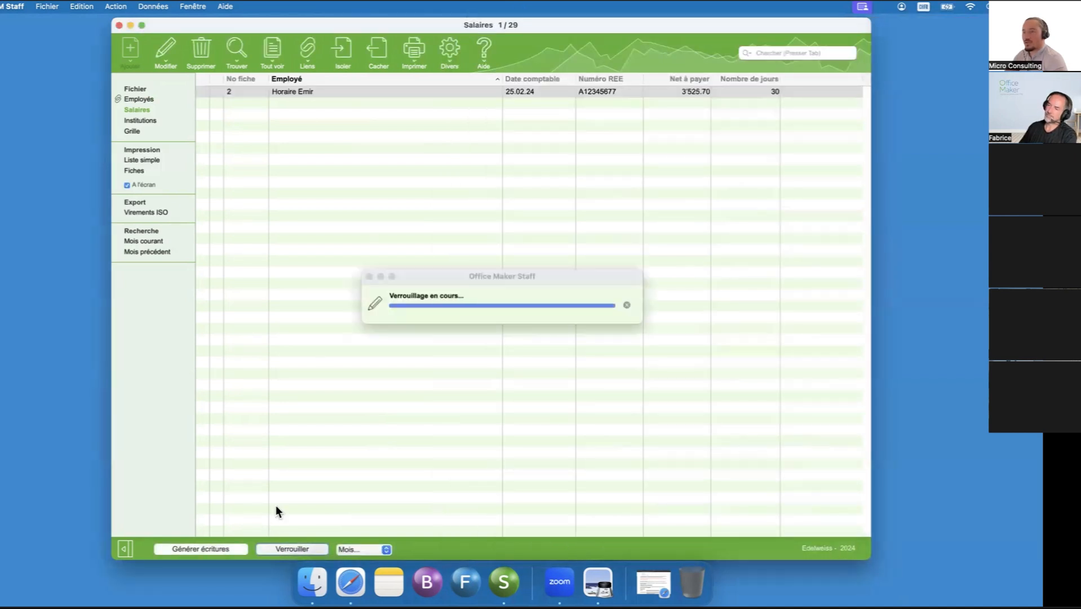
- Return to the employee list
click(156, 97)
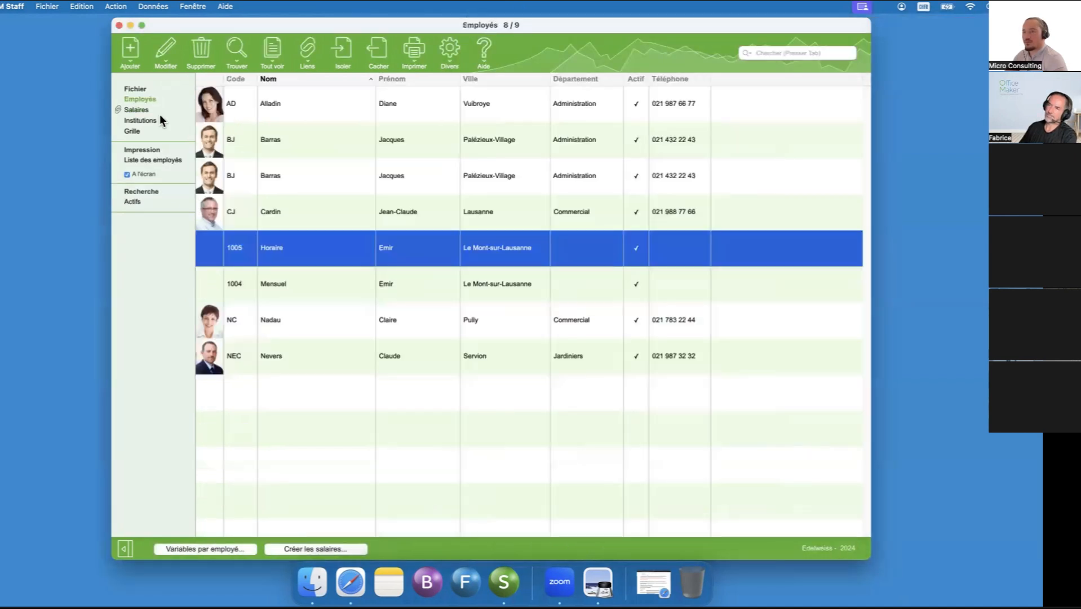
shift+click(258, 276)
click(265, 249)
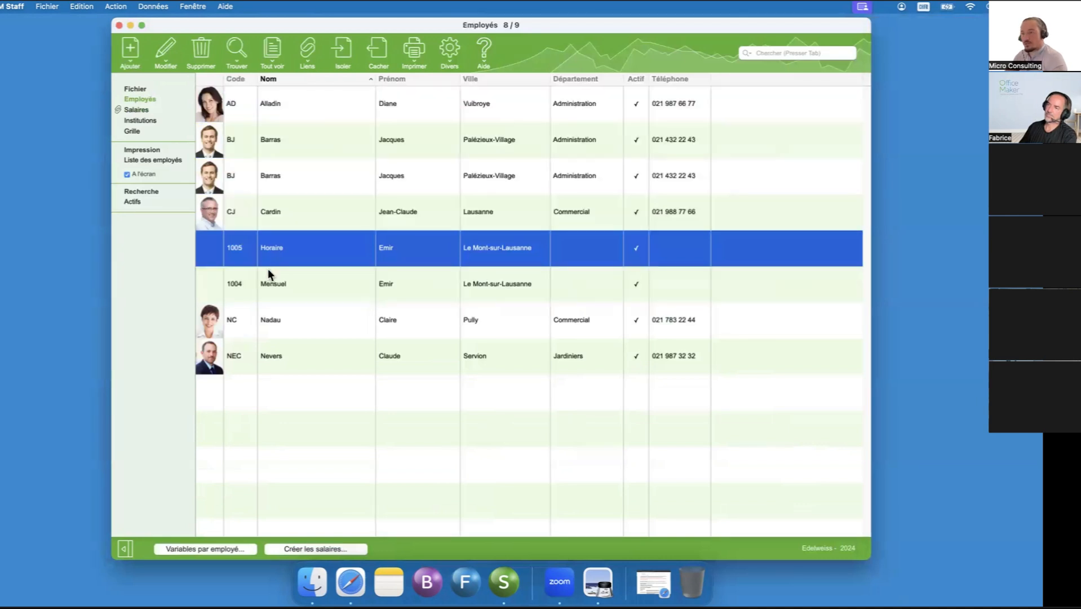
shift+click(269, 285)
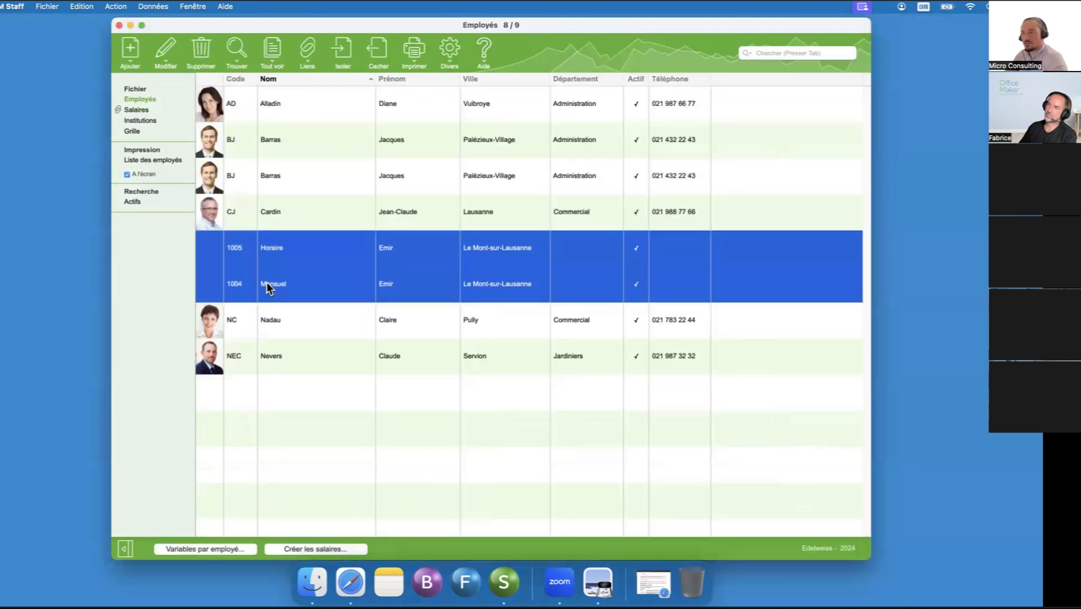
click(293, 546)
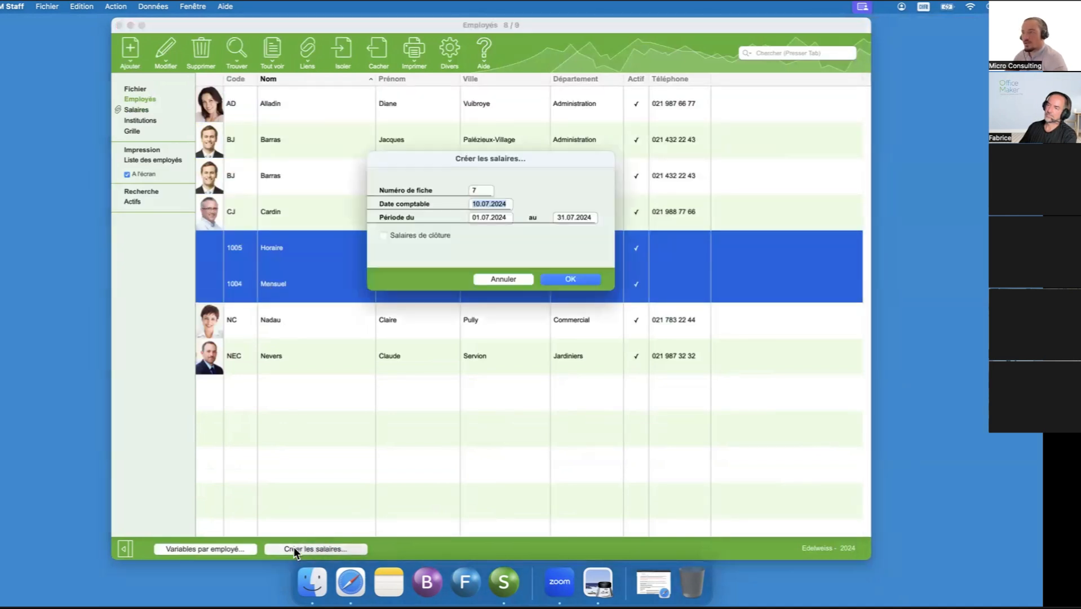
click(514, 283)
- Reopen the hourly employee's record and add 1005.00 Salaire horaire (Nb Heures) to the variables for salary slip 3
right_click(354, 250)
click(296, 243)
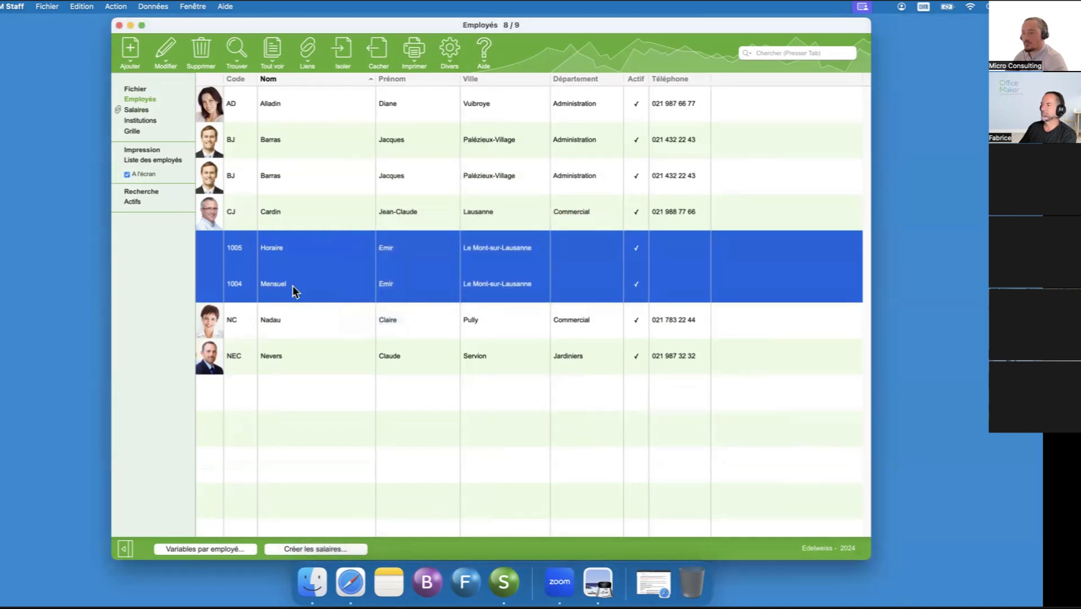
click(305, 348)
click(304, 254)
right_click(304, 253)
click(408, 247)
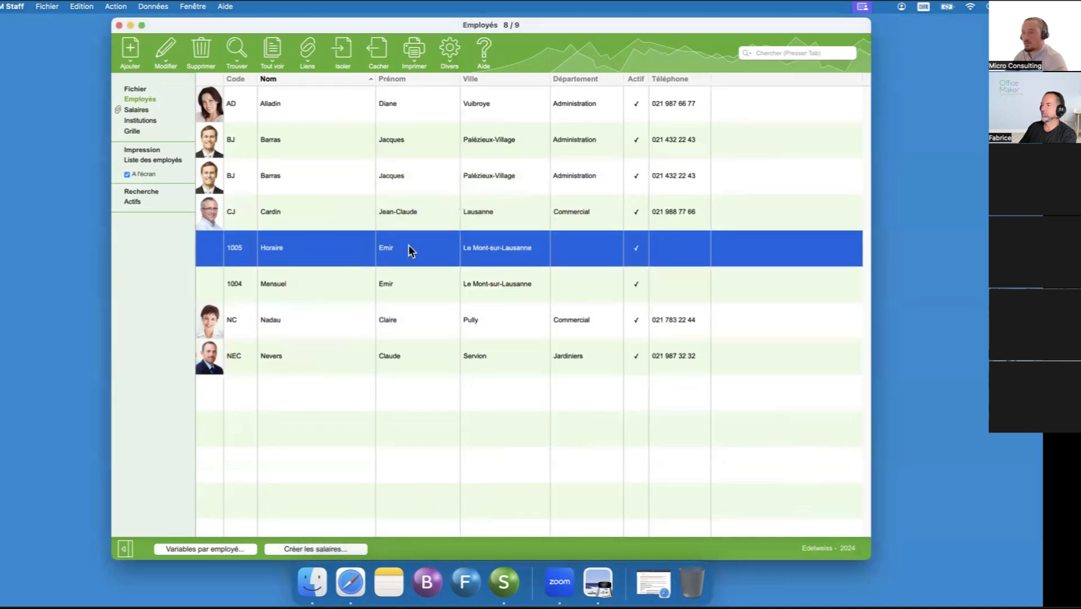
double_click(408, 248)
drag(728, 18, 576, 47)
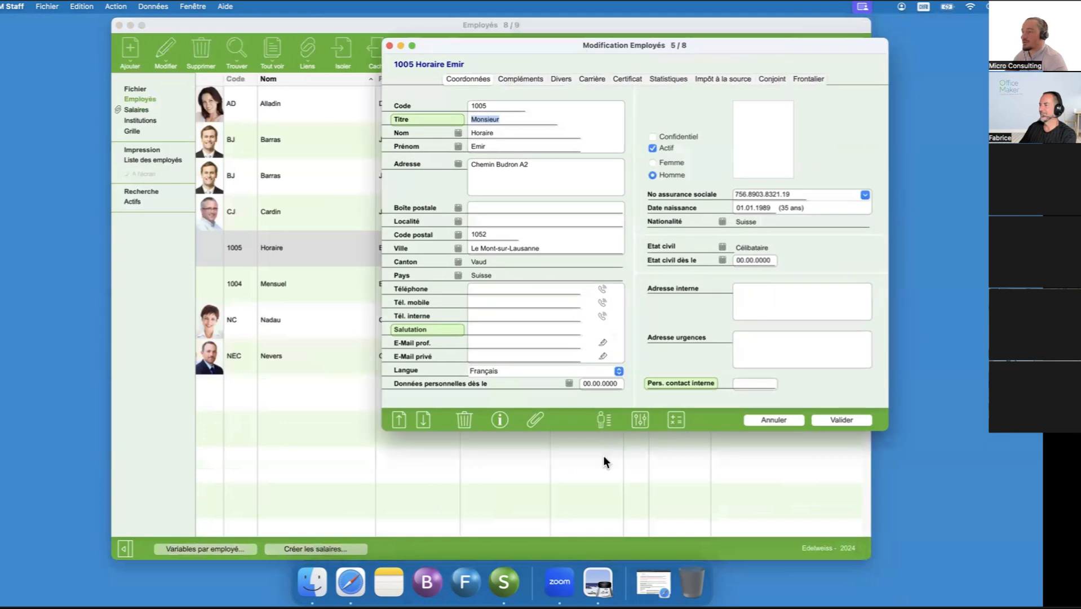
click(640, 420)
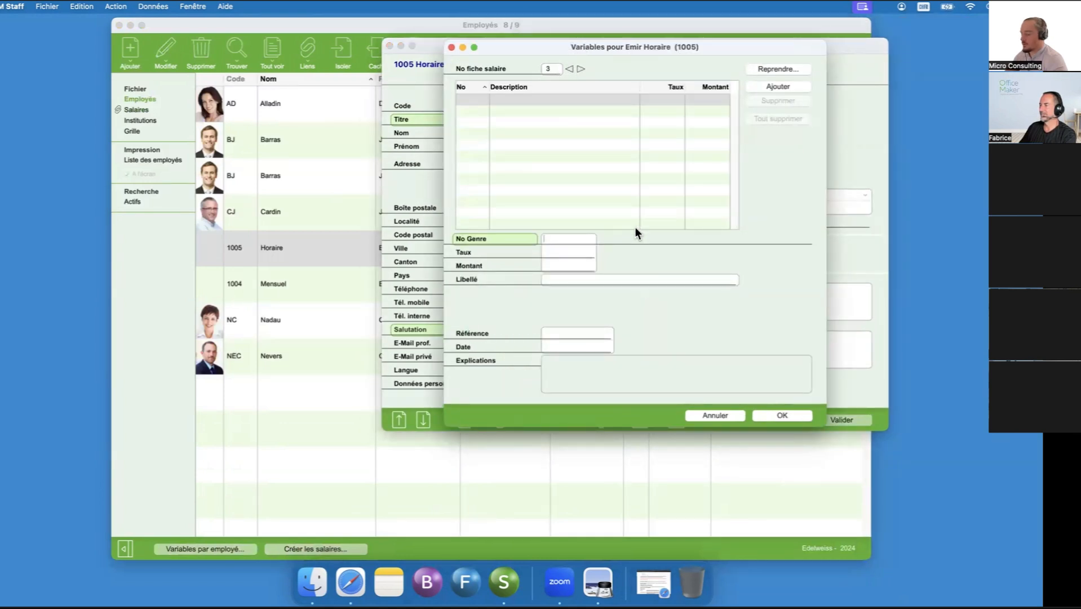
text(1005.)
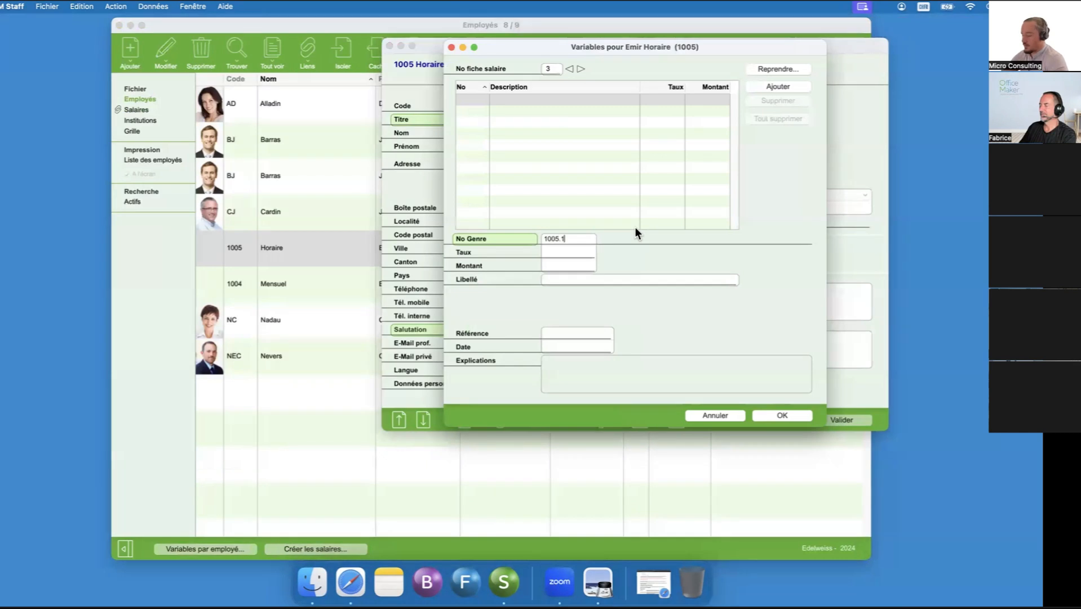
key(Tab)
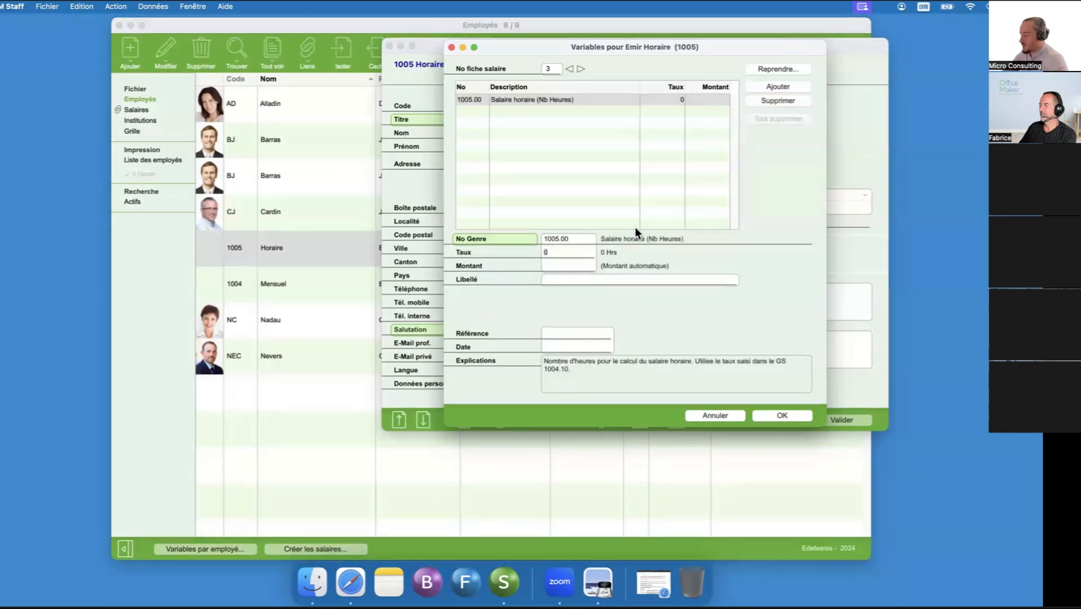
- Set the hours worked for slip 3 to 130 and save the employee record
text(130)
key(Tab)
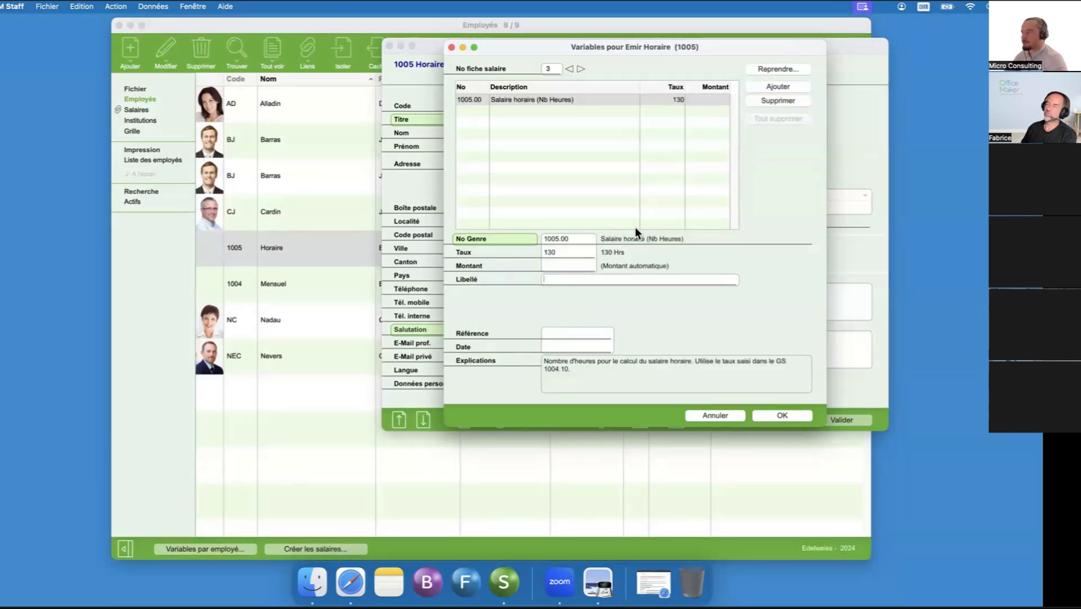
click(765, 410)
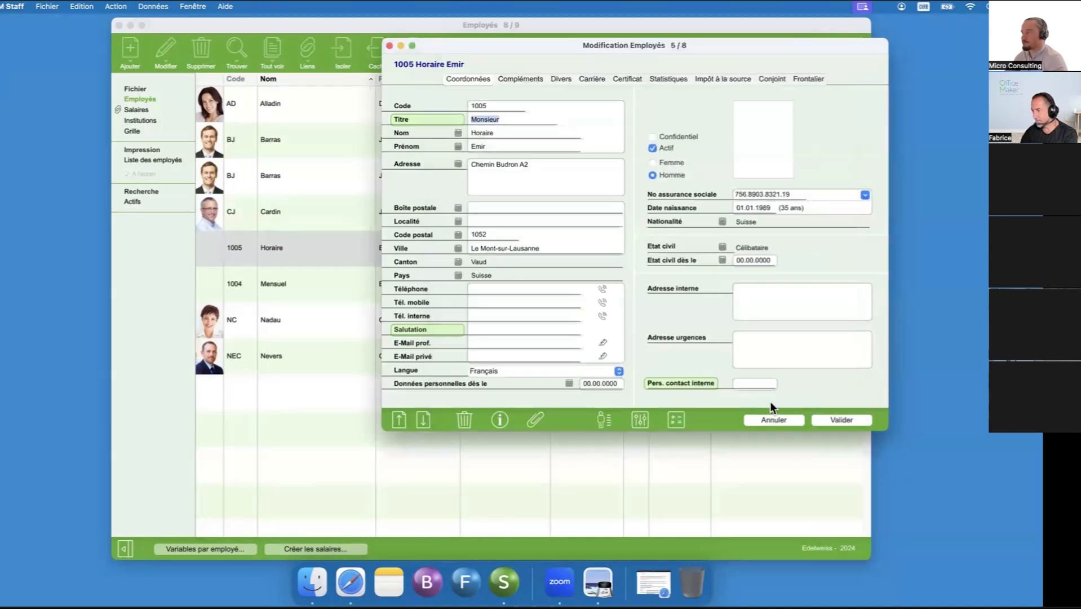
click(841, 419)
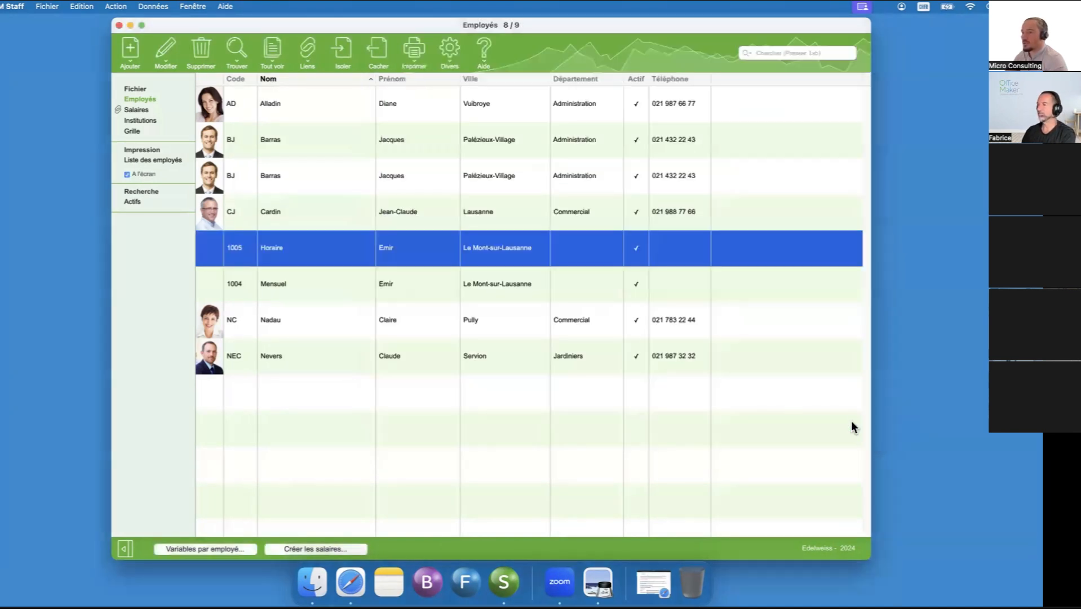
- Create the March 2024 salaries for both the hourly and monthly employees as closing salaries, with accounting date 25.03.2024
shift+click(498, 285)
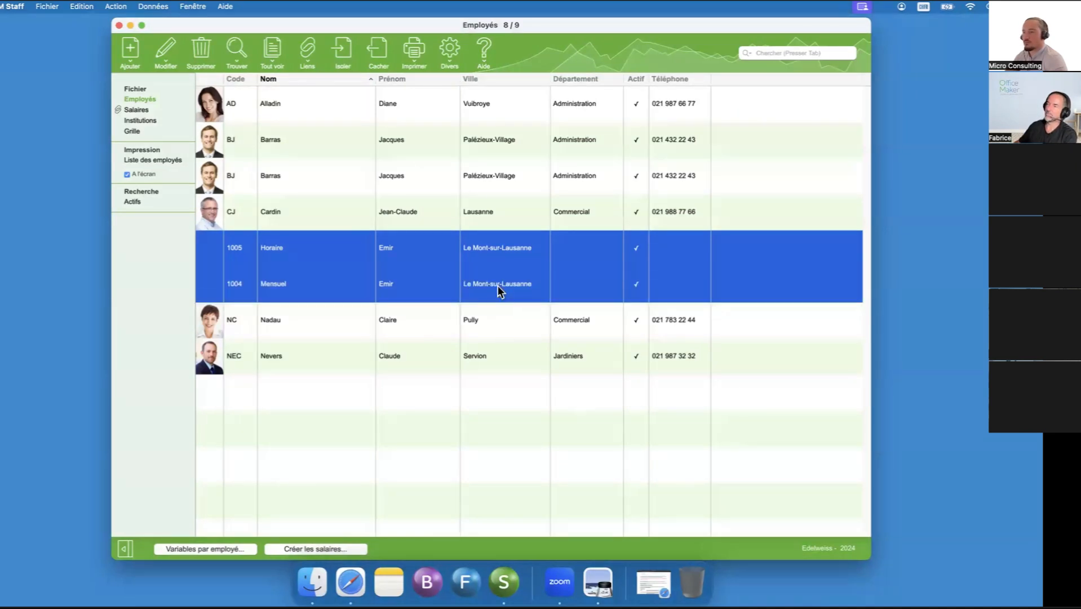
click(329, 547)
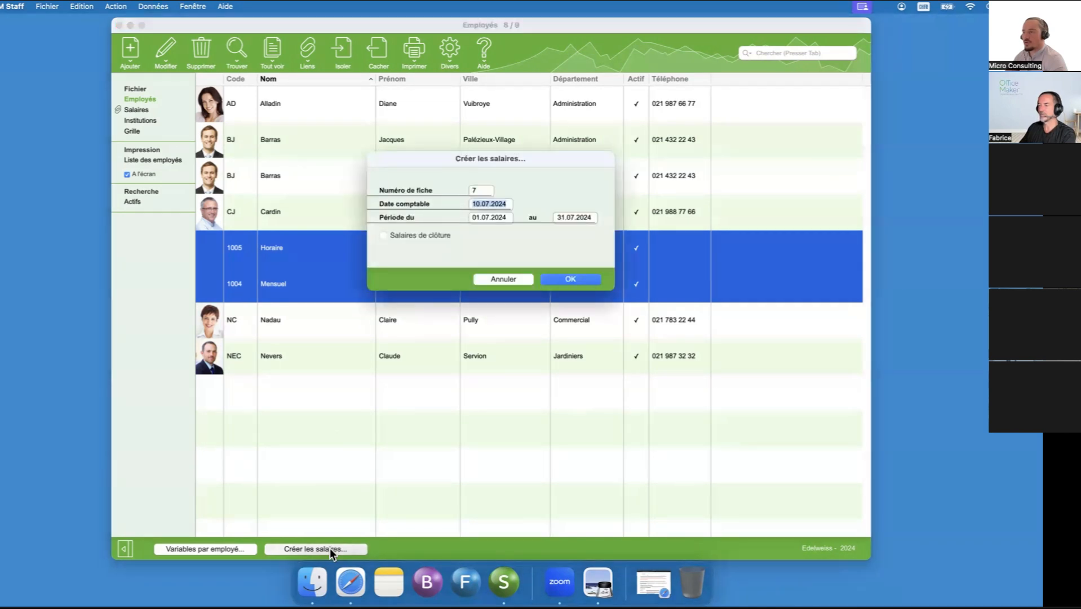
text(25.03)
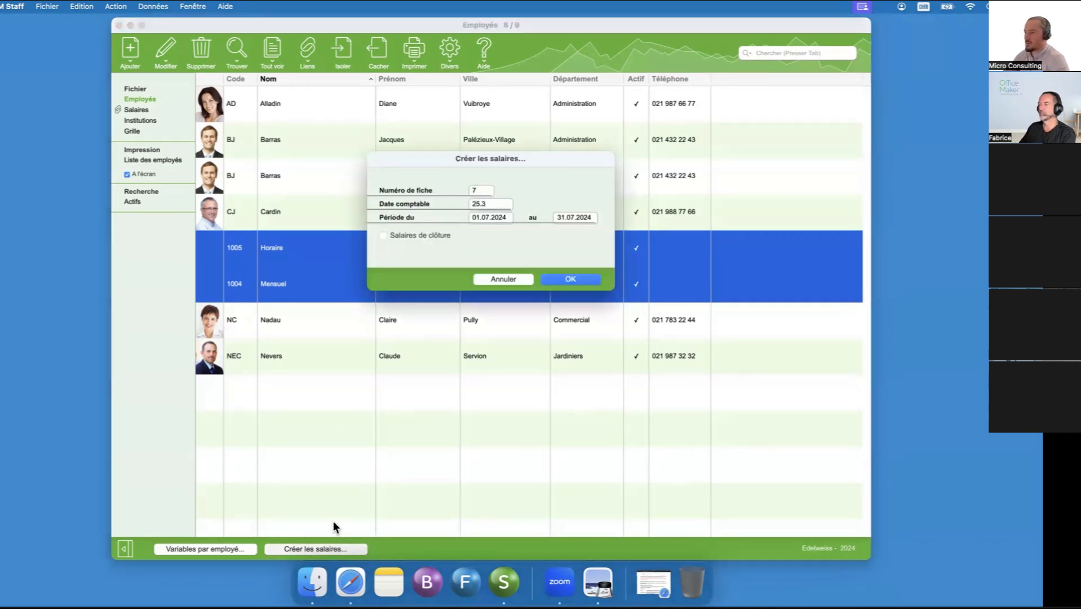
click(419, 235)
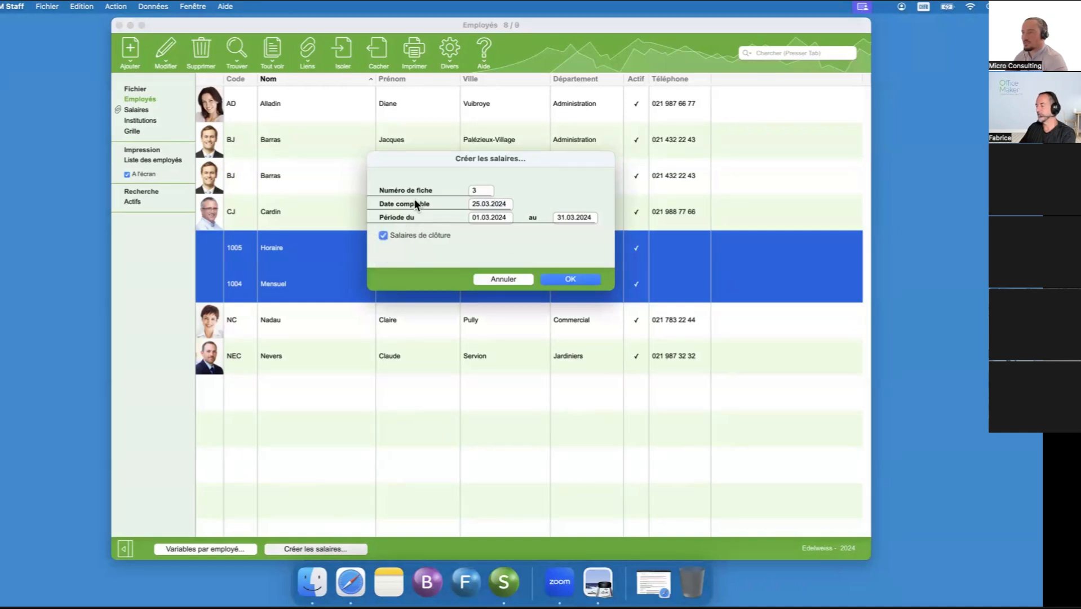
click(570, 279)
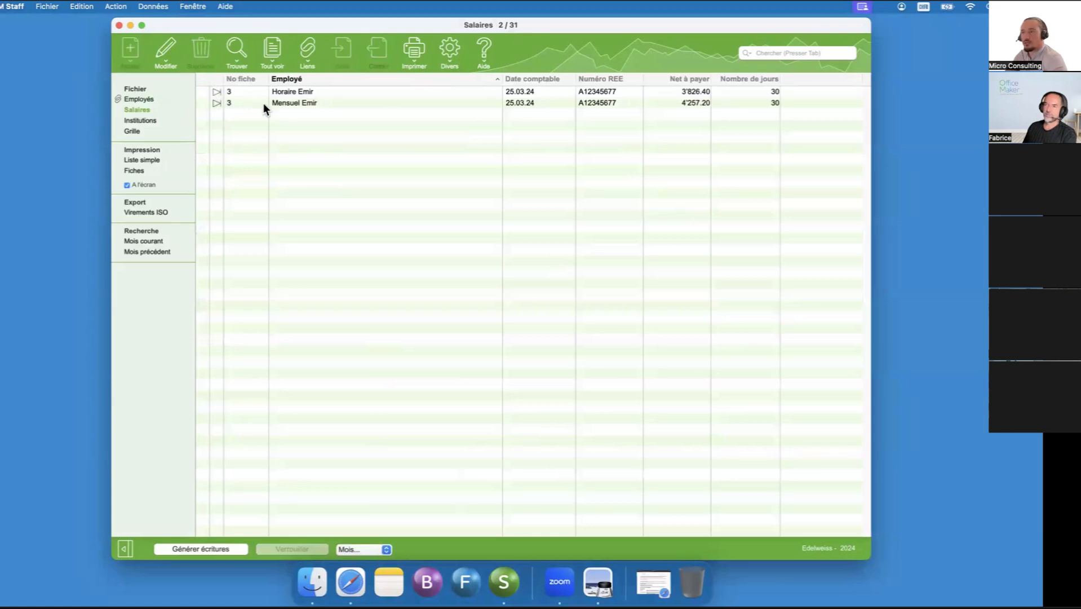
- Review the March salary slips of the hourly and monthly employees, checking their 13th salary lines
click(278, 92)
double_click(277, 92)
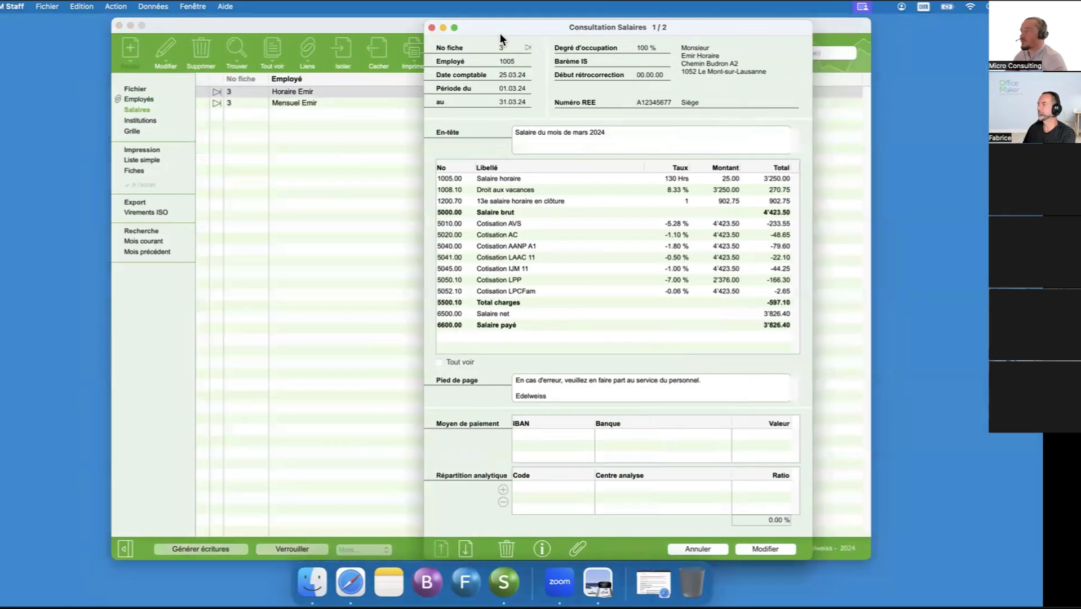
drag(500, 33, 489, 34)
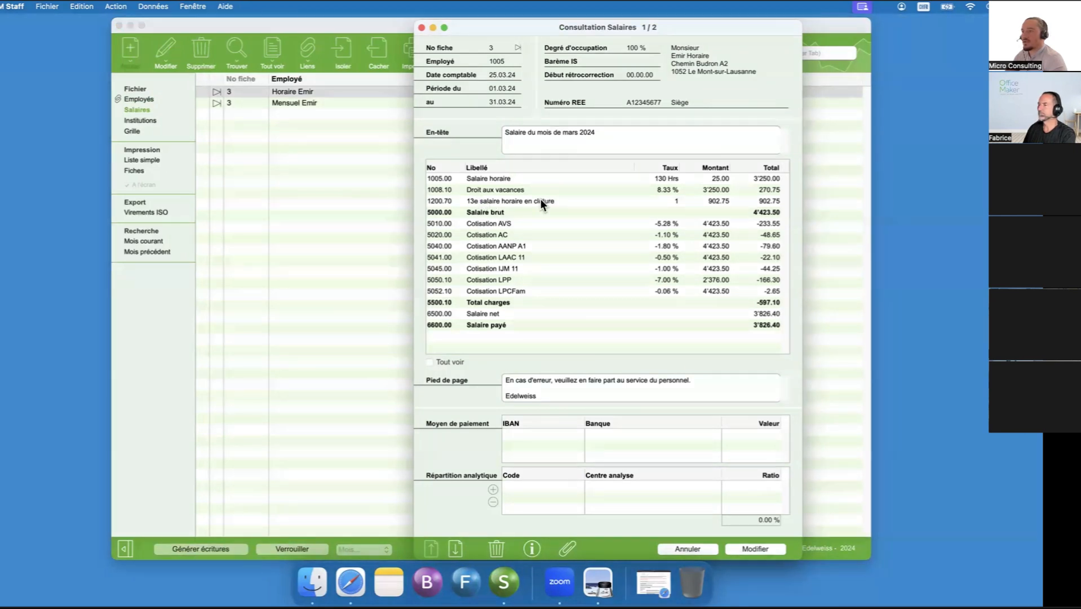
click(457, 546)
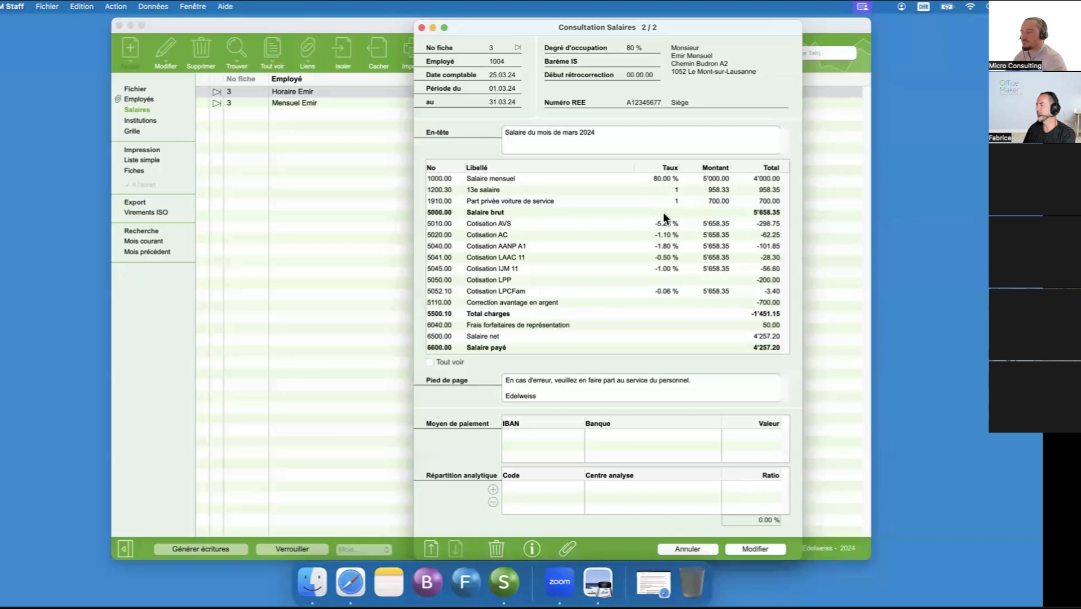
click(686, 548)
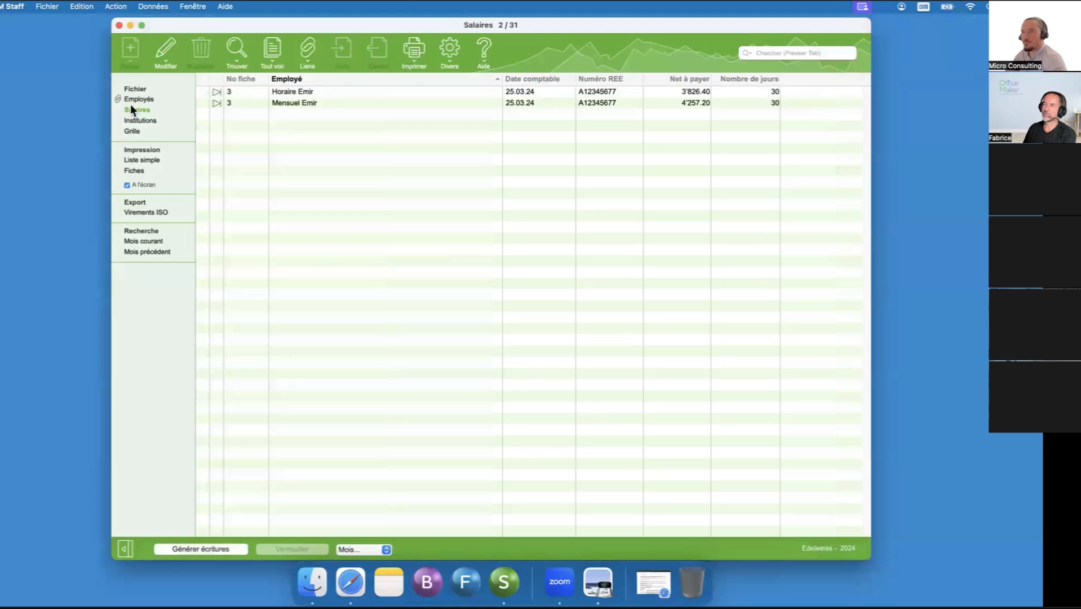
- Isolate the hourly and monthly employees in the employee list and clear the selection
click(162, 99)
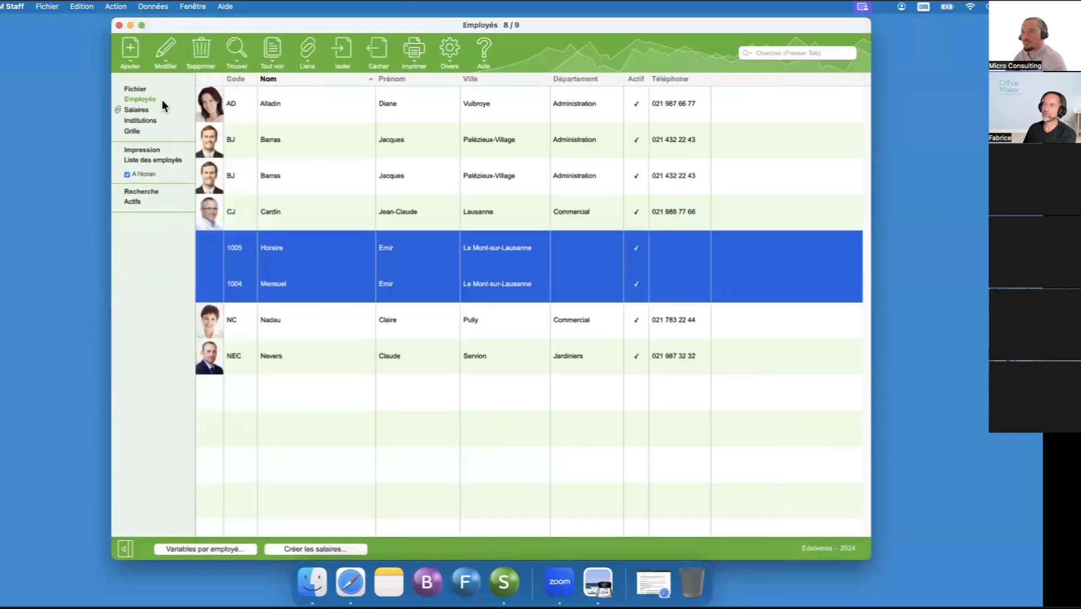
click(337, 56)
click(312, 129)
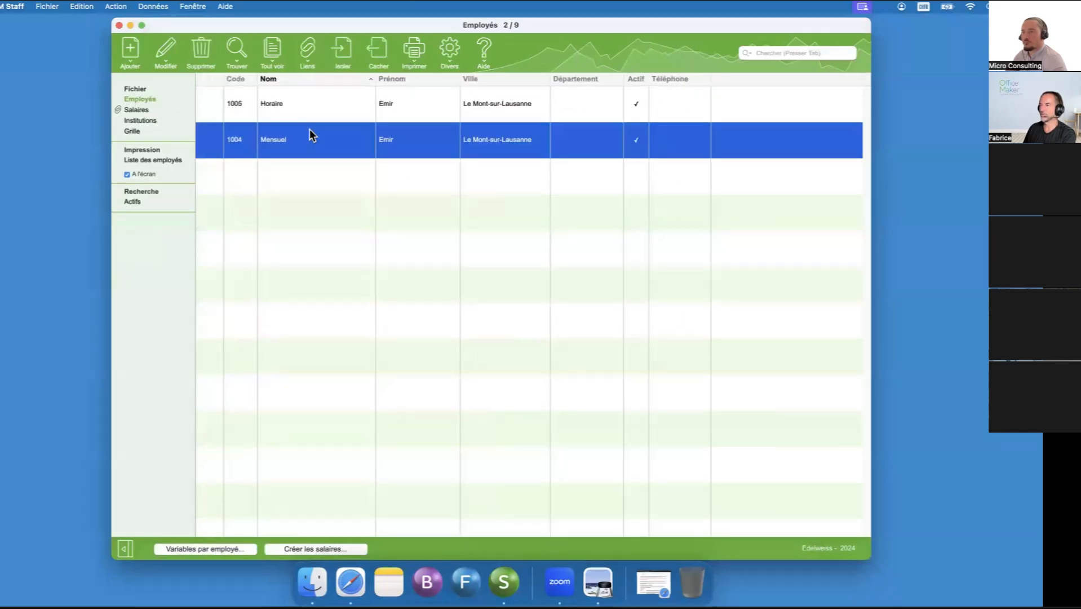
super+click(309, 132)
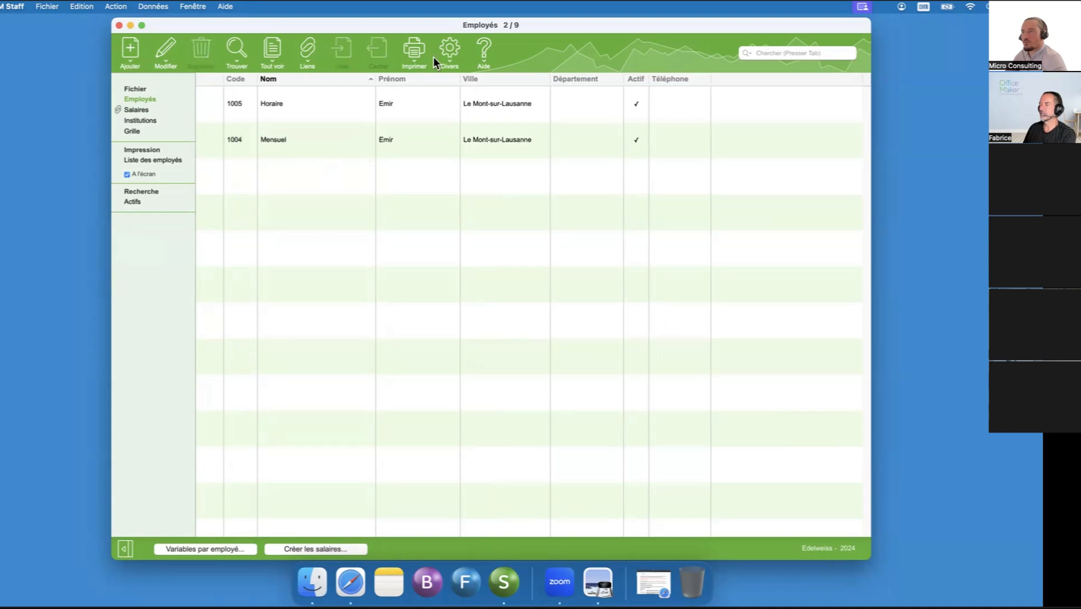
- Print the Statistiques individuelles report to screen as an annual report covering all salary types
click(418, 50)
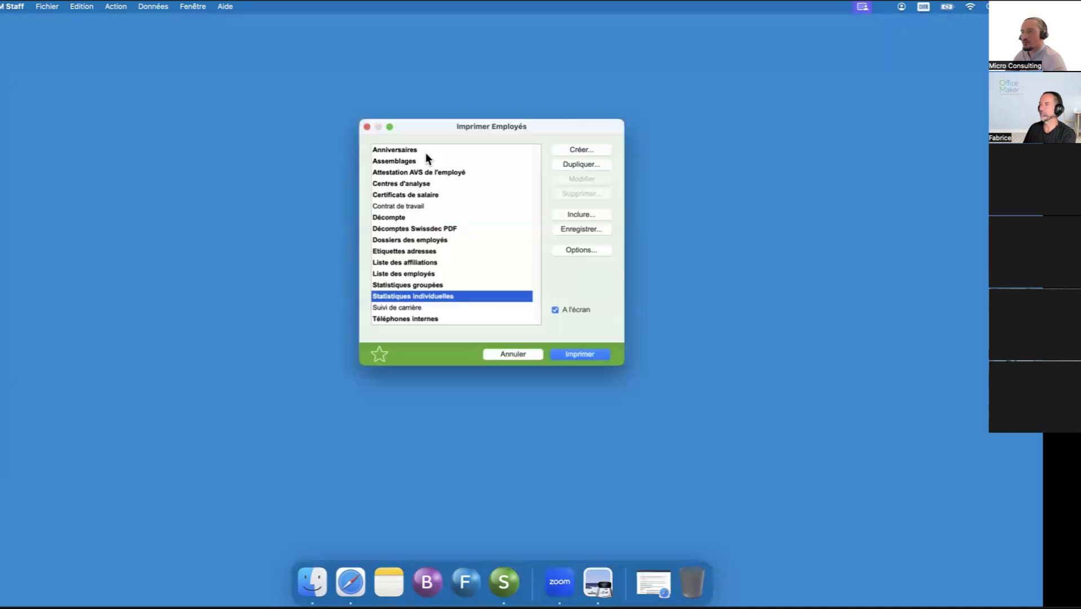
click(568, 348)
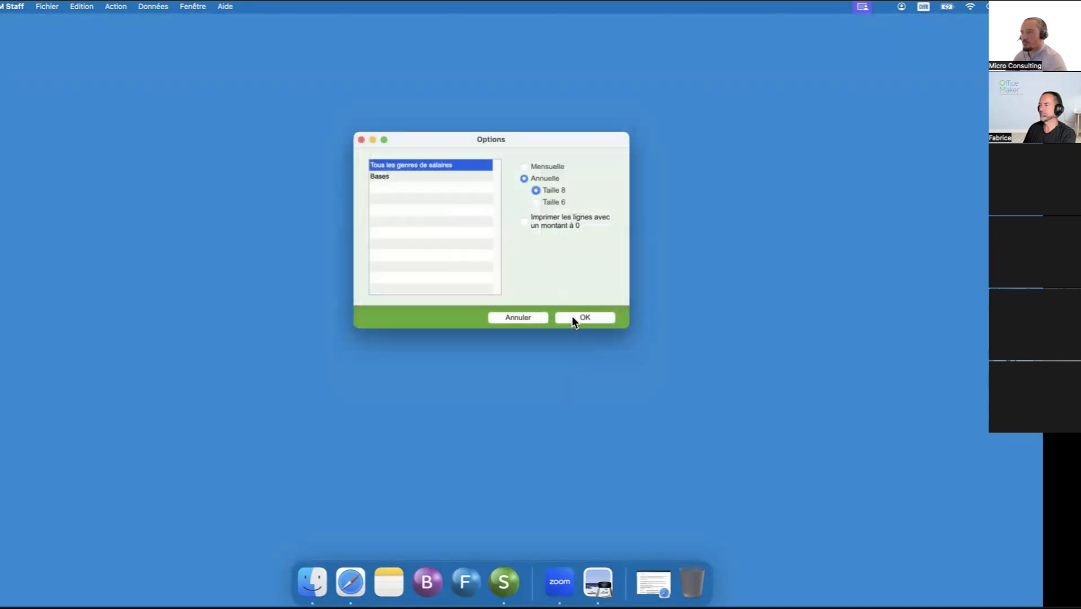
click(571, 319)
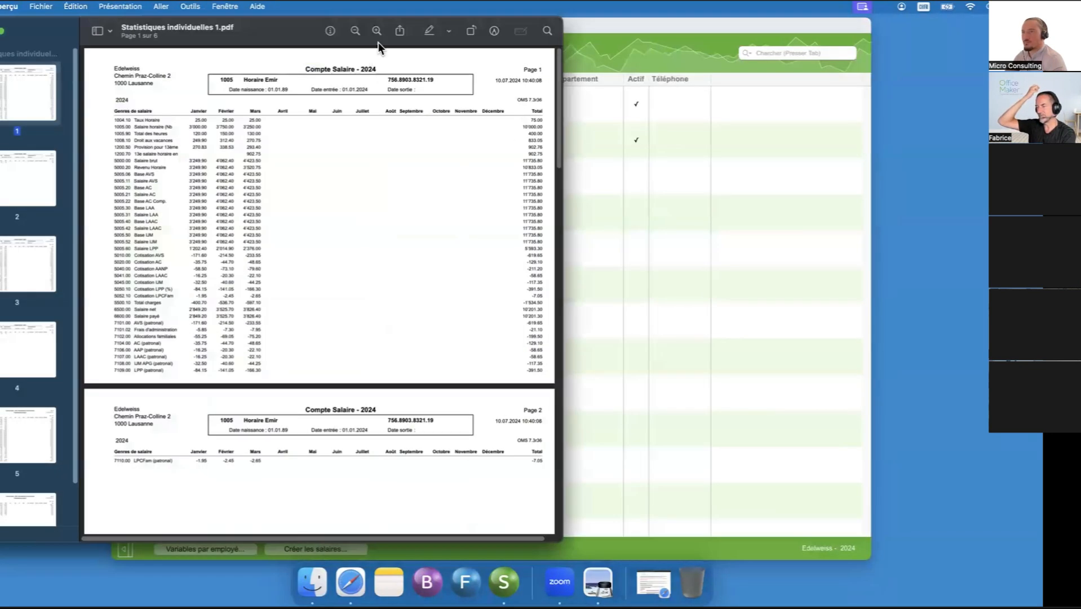
- Compare the 13th salary provisions with the closing payments in the report, for the hourly employee and on the monthly employee's page
click(376, 32)
drag(562, 37, 891, 40)
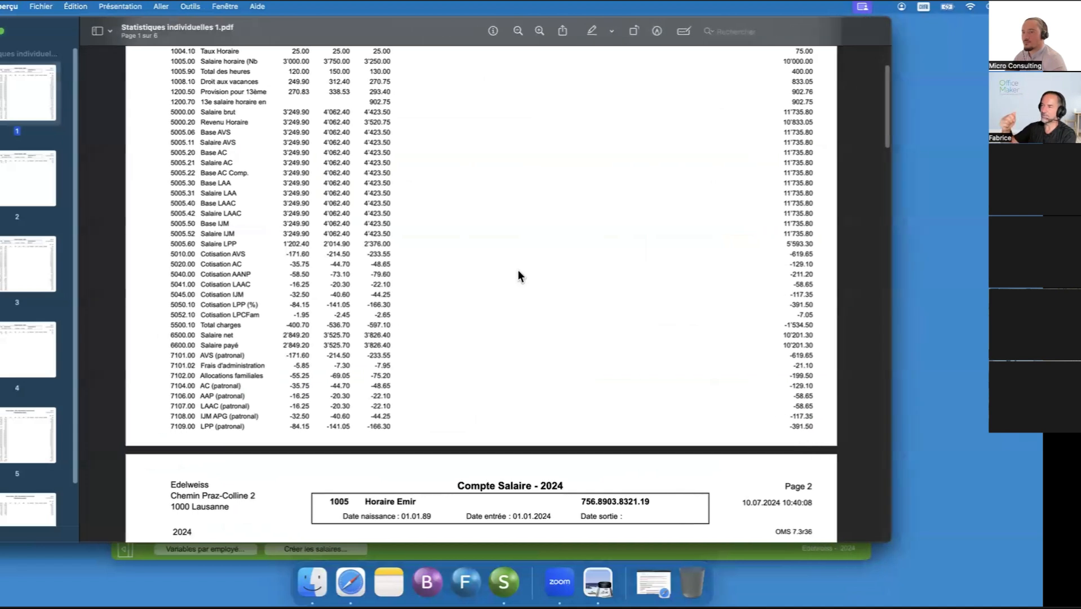
scroll(518, 269, up, 3)
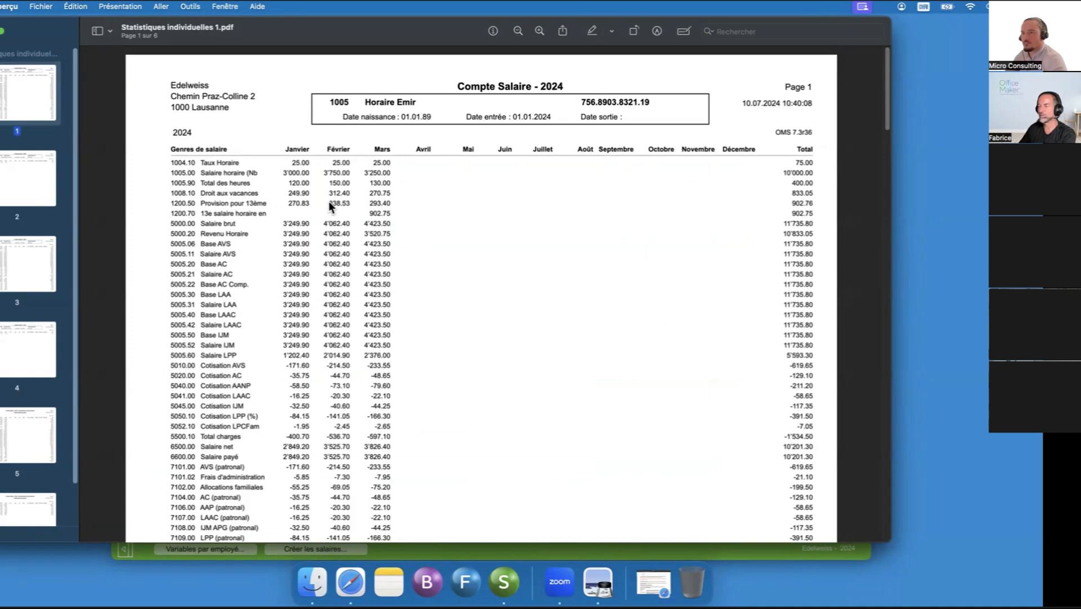
drag(297, 203, 375, 204)
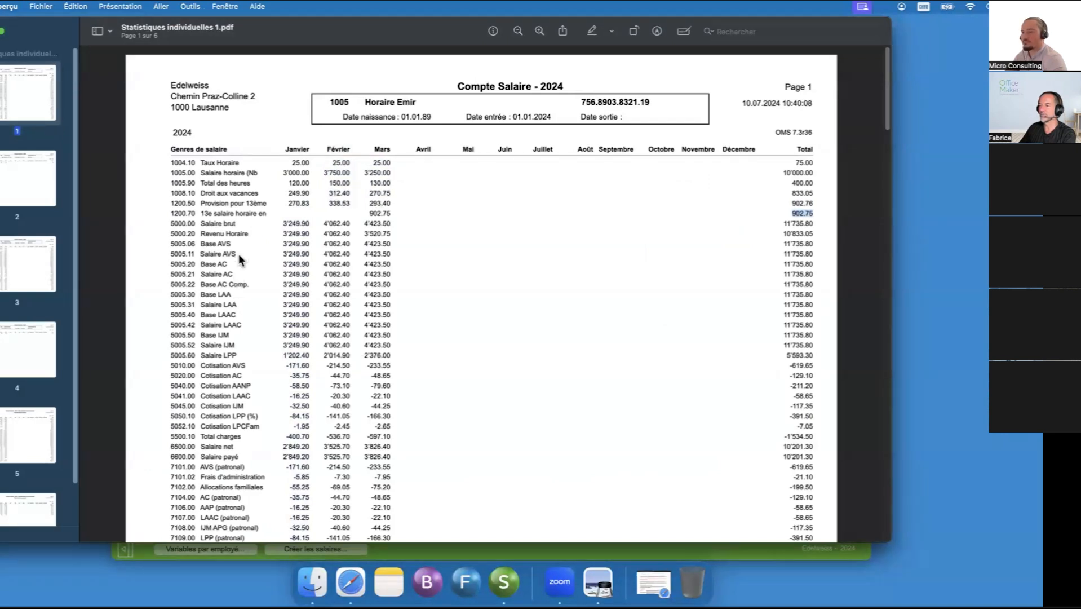
click(370, 212)
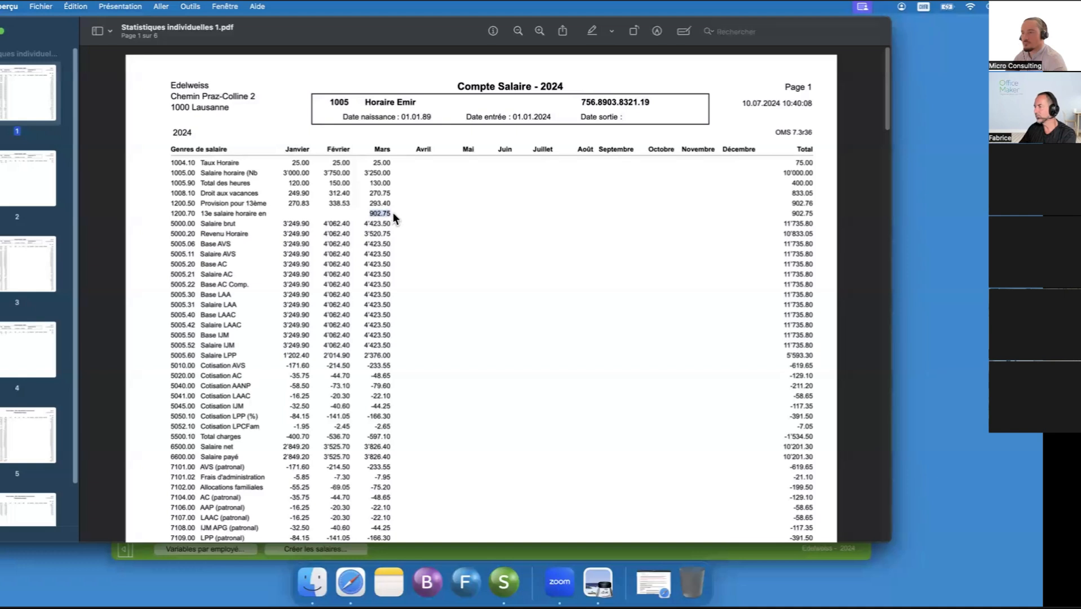
drag(791, 212, 808, 213)
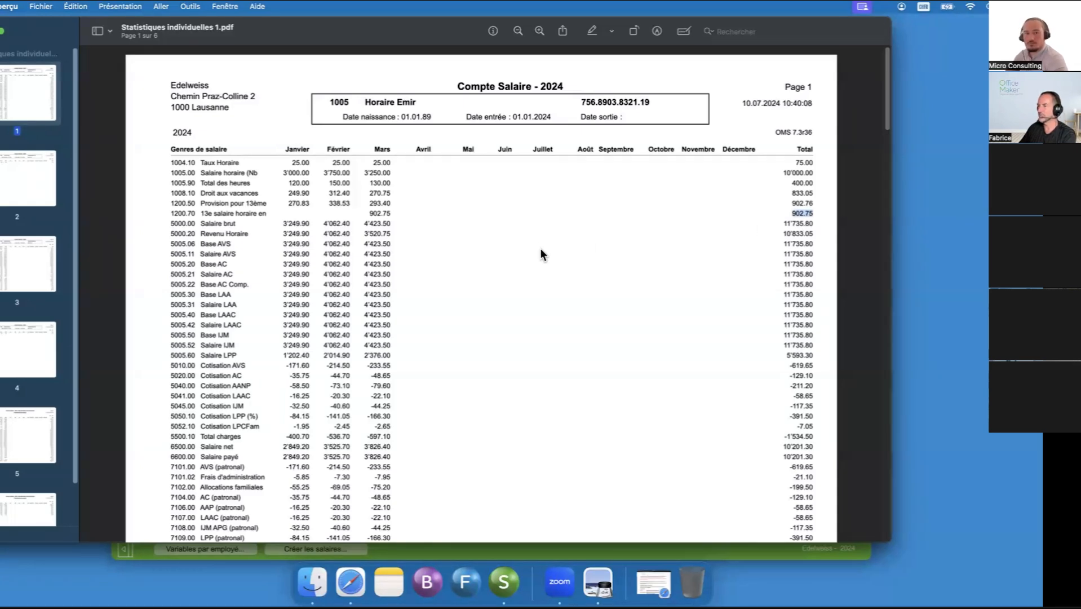
scroll(679, 270, down, 5)
scroll(164, 139, up, 2)
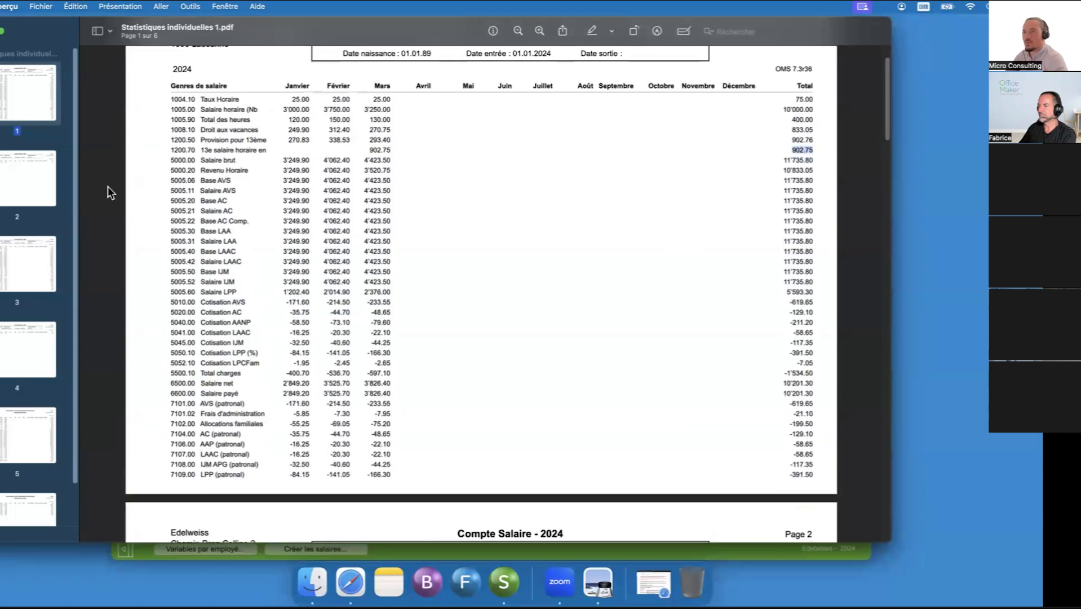
click(19, 265)
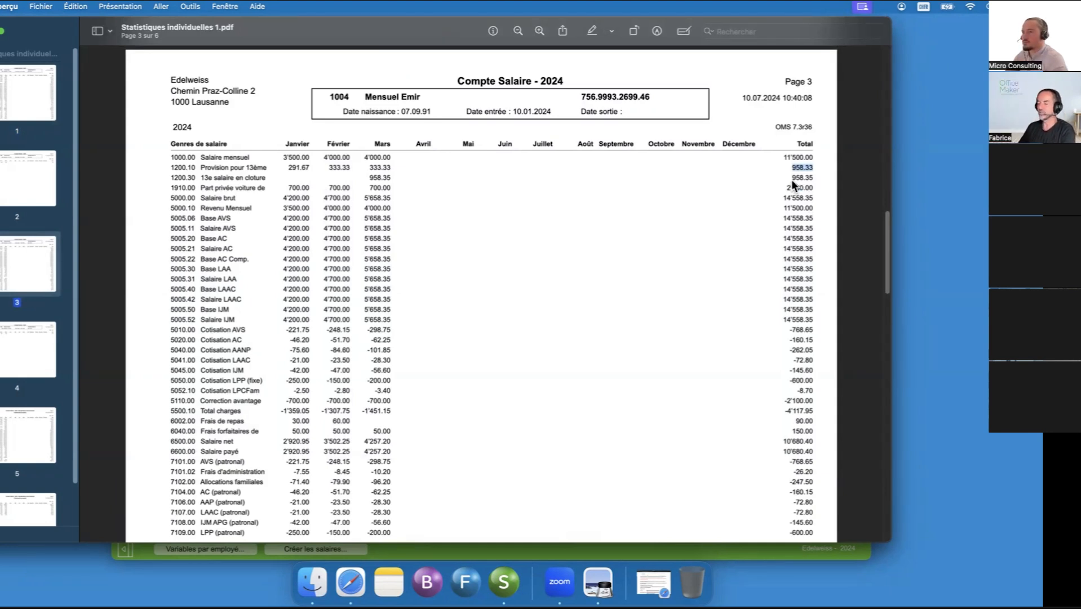
- Close the Statistiques individuelles report and show all employees in the employee list
click(792, 179)
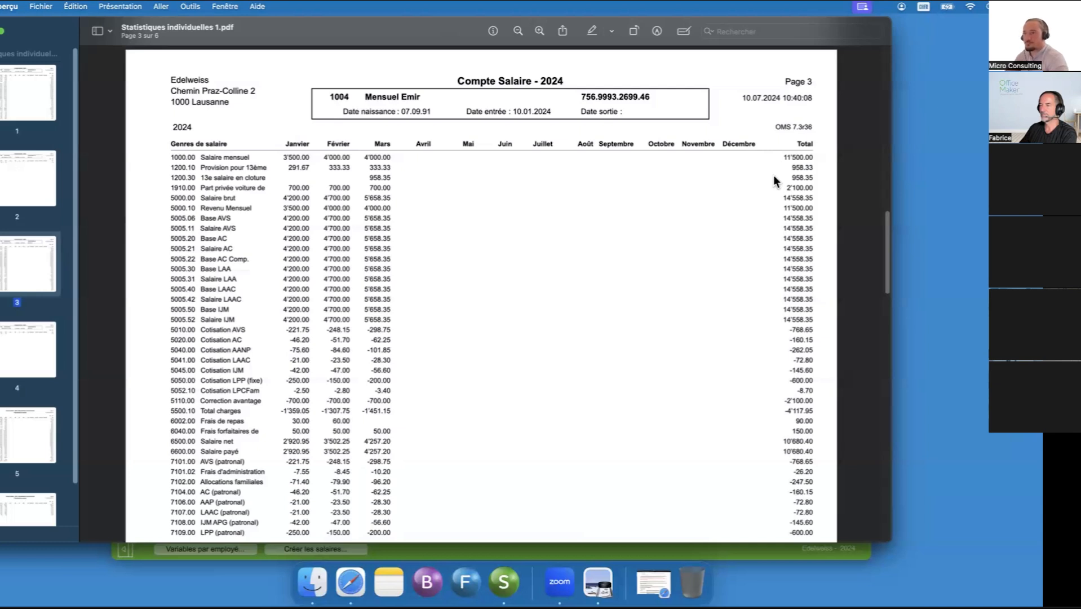
drag(392, 30, 412, 28)
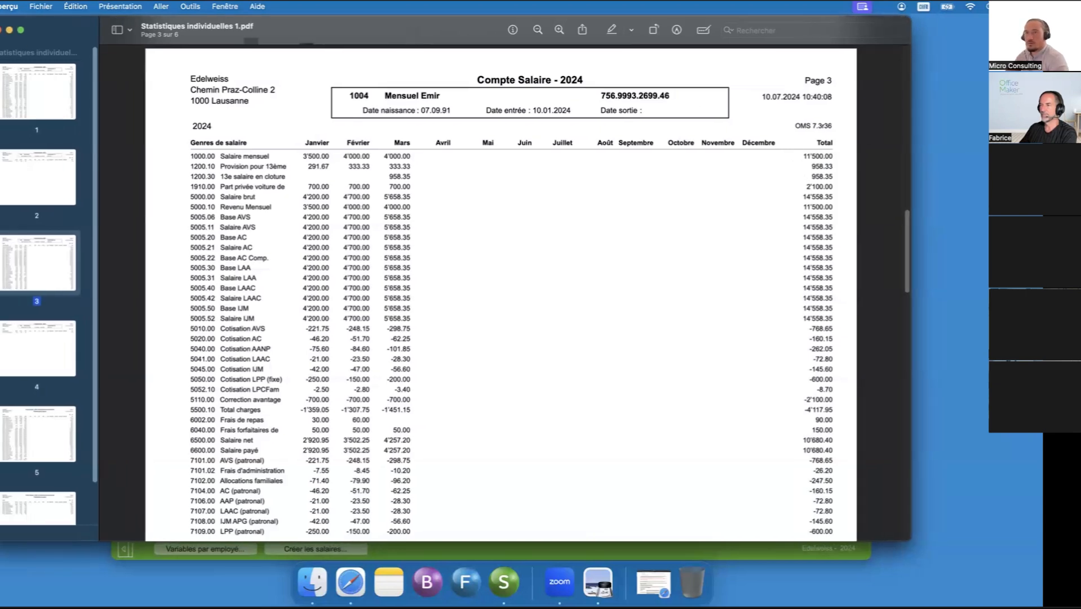
click(1, 33)
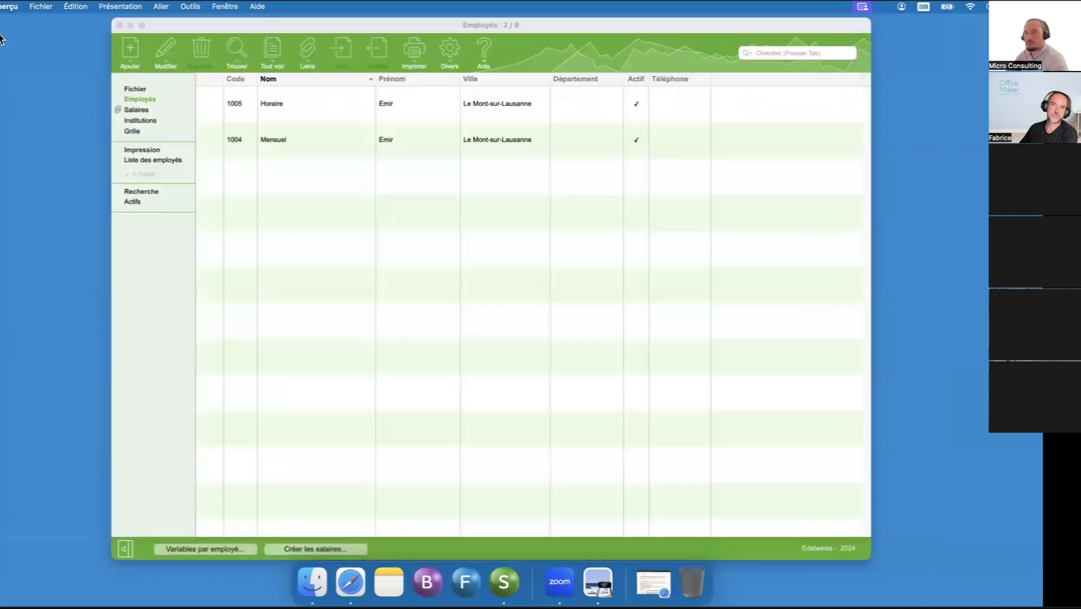
click(295, 228)
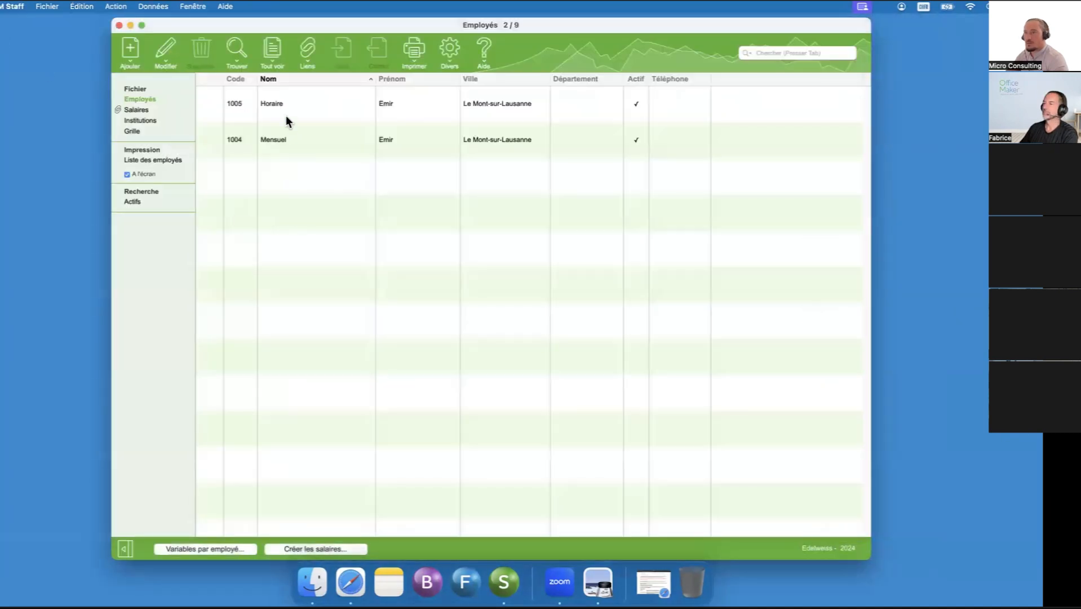
click(280, 52)
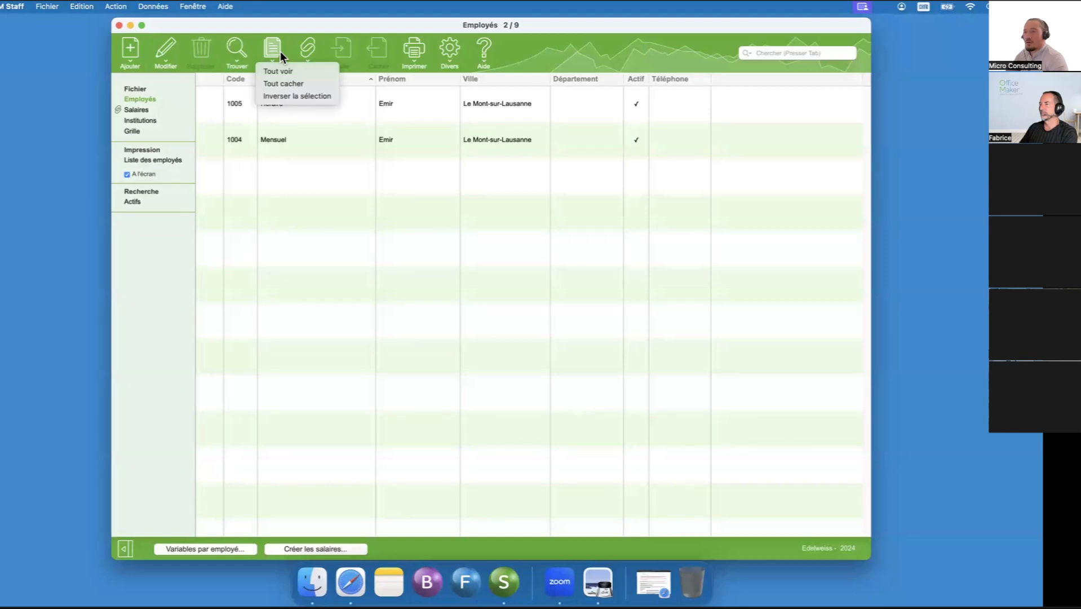
click(290, 33)
click(266, 56)
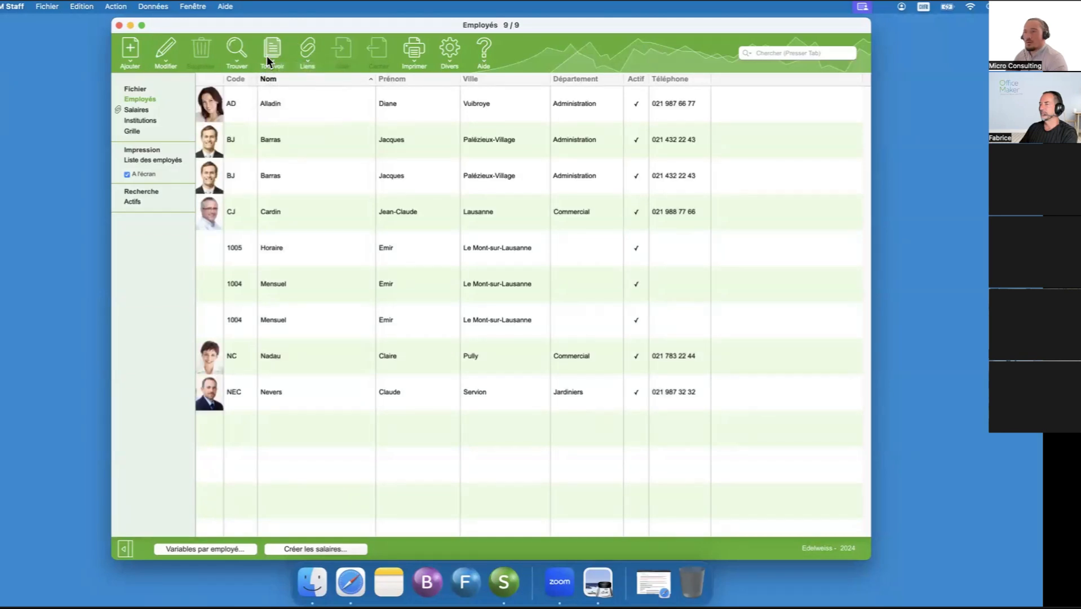
- Open the hourly employee's record for editing, examine the withholding tax settings (Impôt à la source), and leave it without saving
click(331, 283)
click(328, 259)
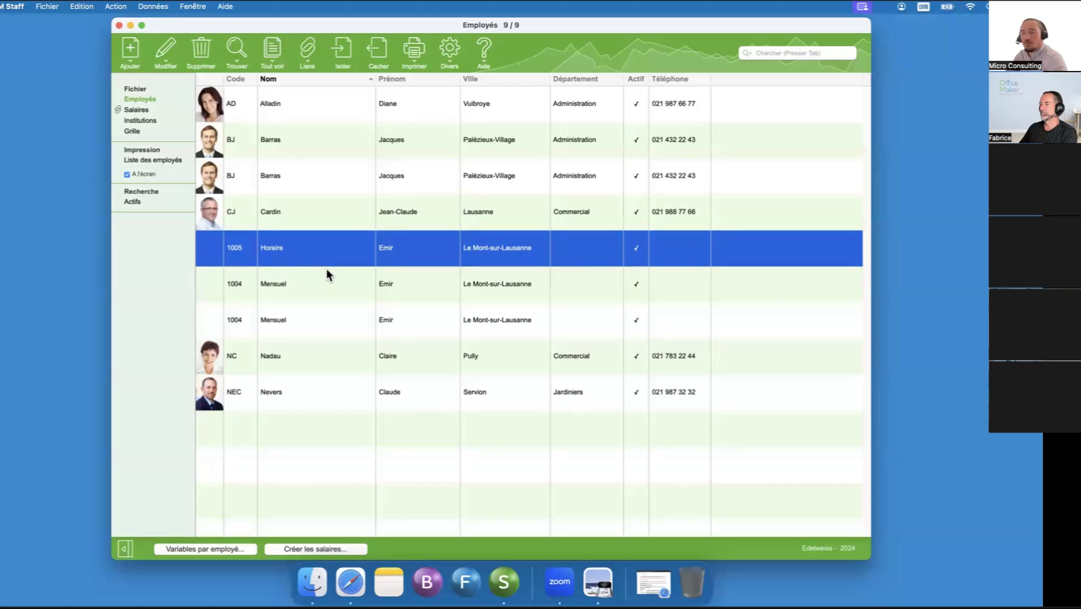
click(326, 268)
shift+click(325, 256)
click(316, 256)
double_click(315, 256)
drag(785, 26, 530, 88)
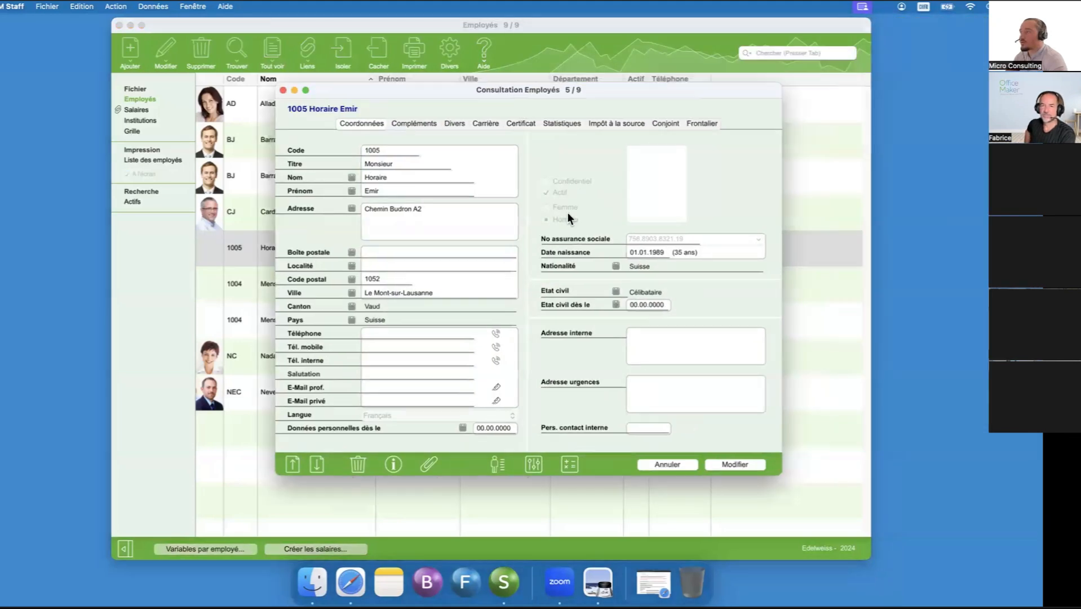
click(722, 464)
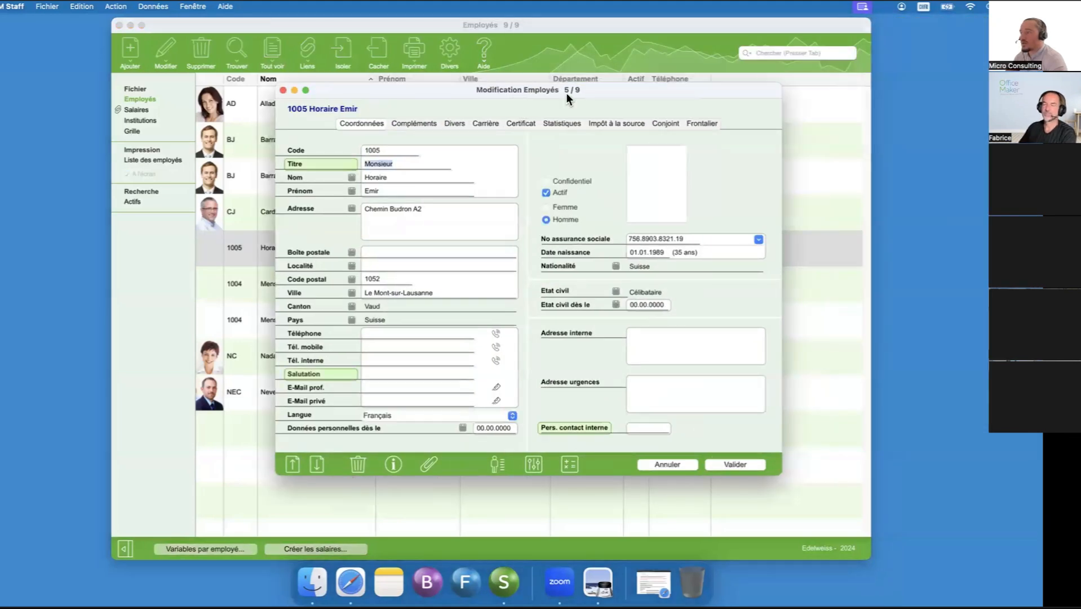
click(604, 125)
click(653, 123)
click(641, 123)
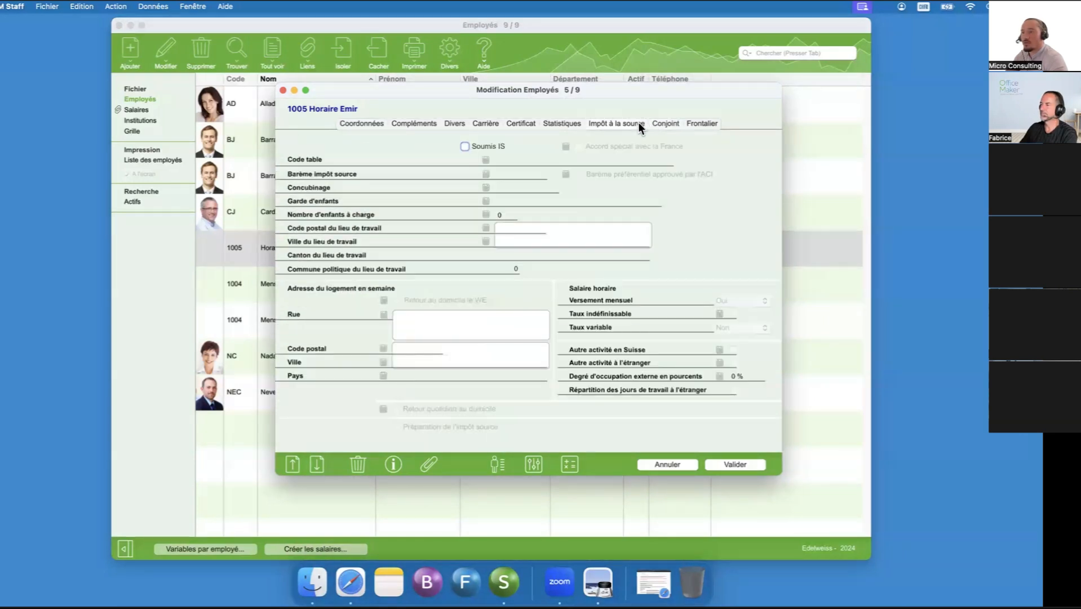
click(674, 464)
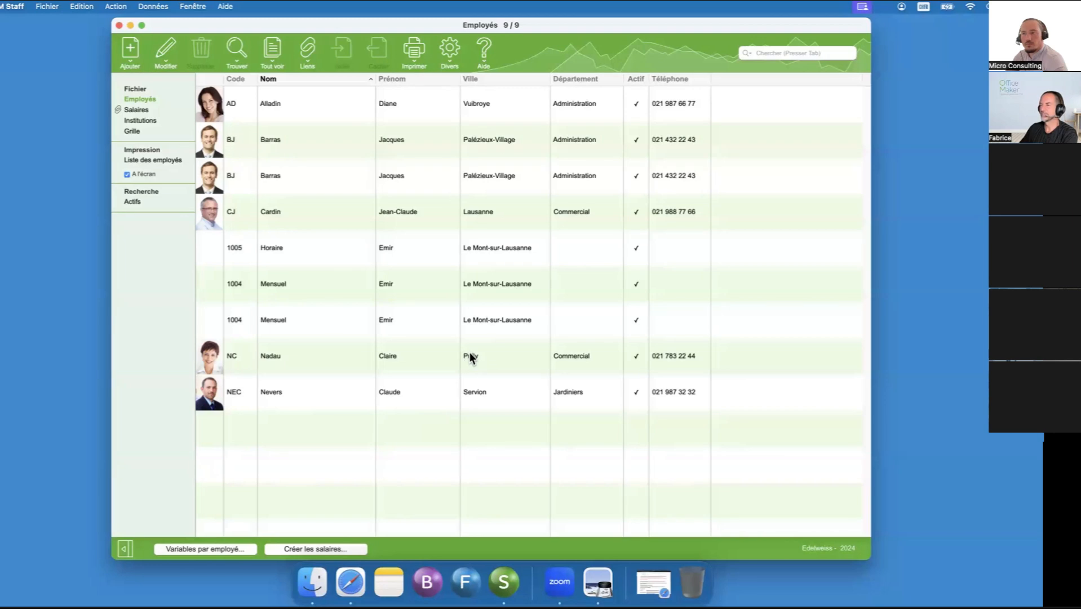
- Reopen the hourly employee's record and examine the monthly Travail irrégulier values among the statistics settings
right_click(366, 251)
click(371, 256)
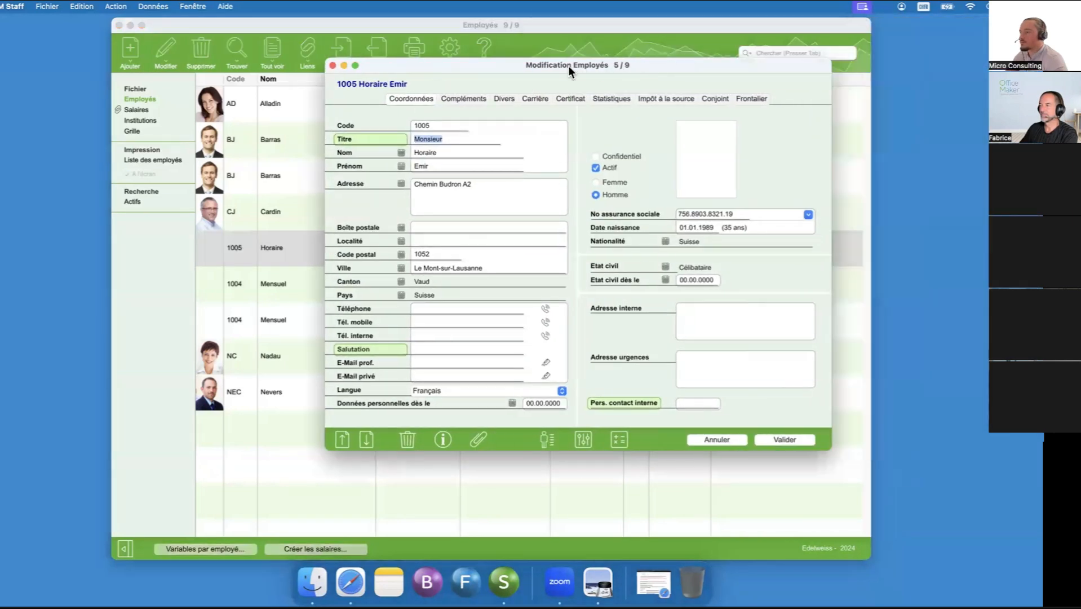
drag(568, 66, 489, 64)
click(531, 95)
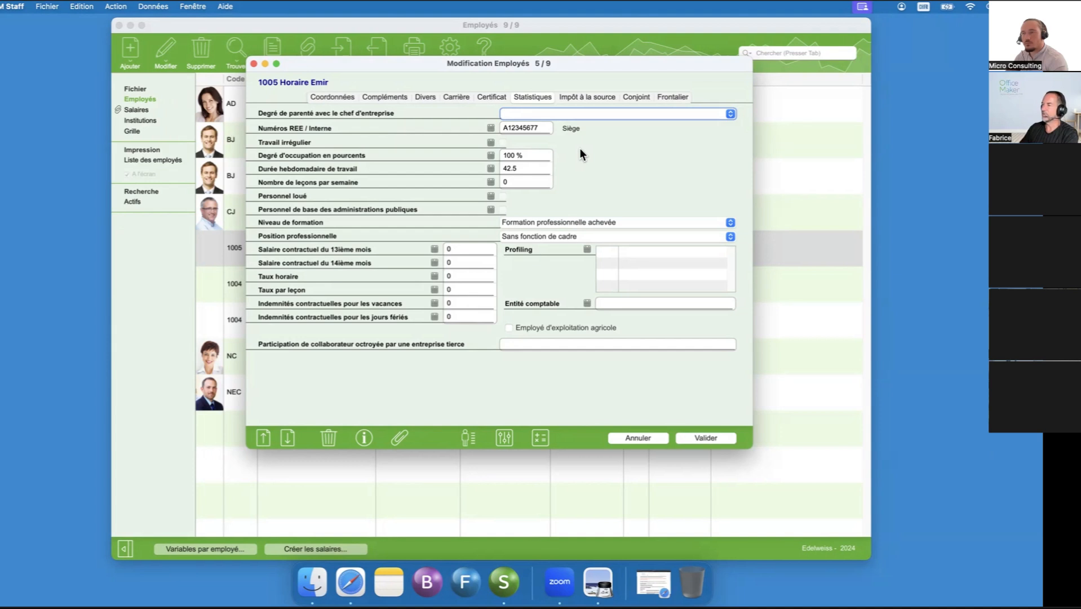
click(491, 143)
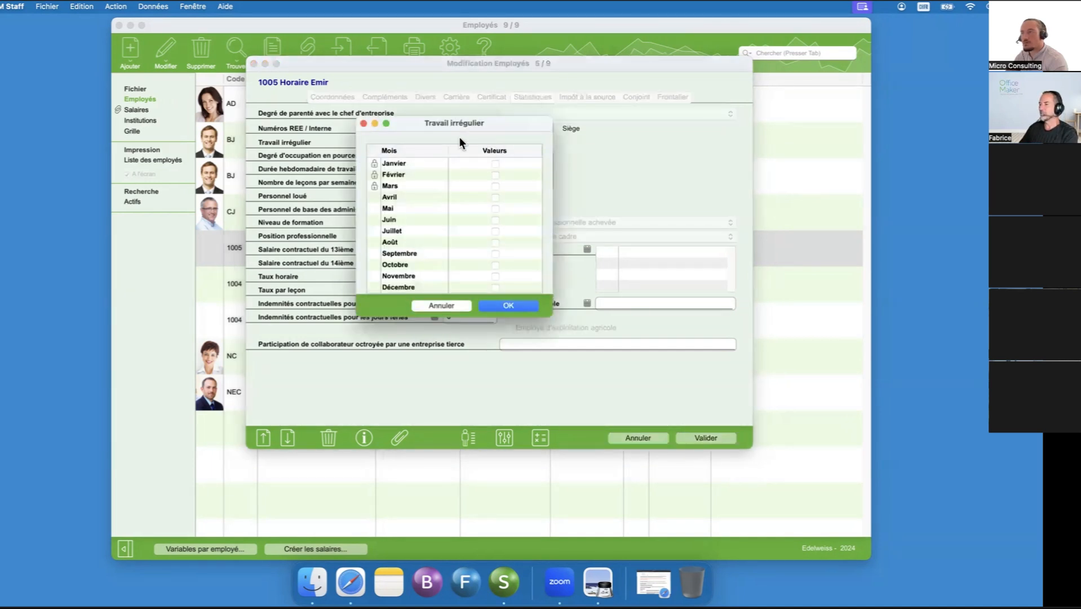
click(452, 308)
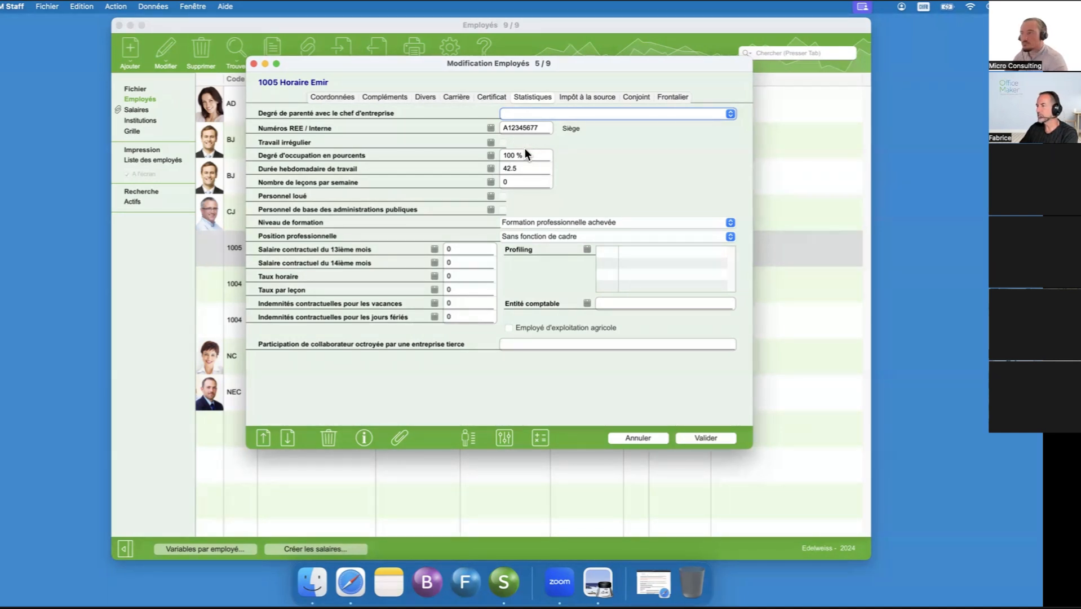
- Try enabling Travail irrégulier from April for the hourly employee, and discard the record's changes
click(490, 142)
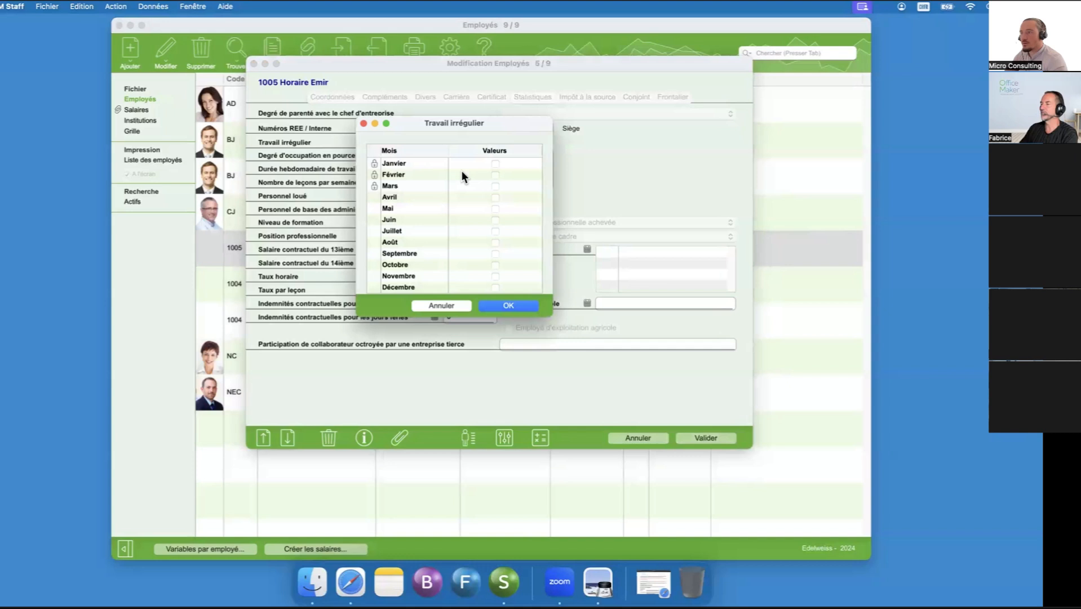
click(492, 194)
click(509, 306)
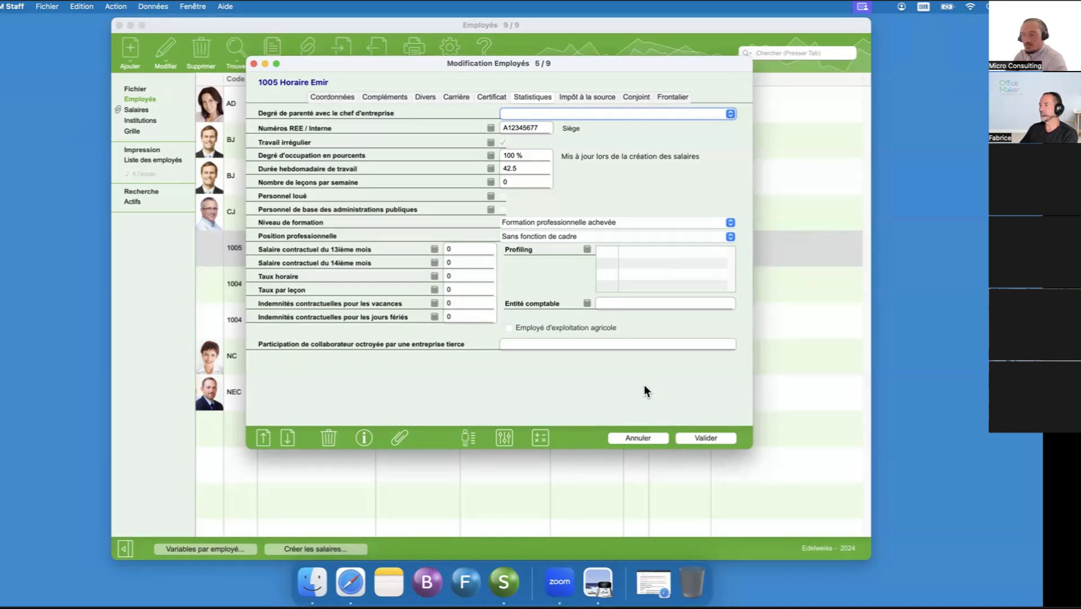
click(641, 431)
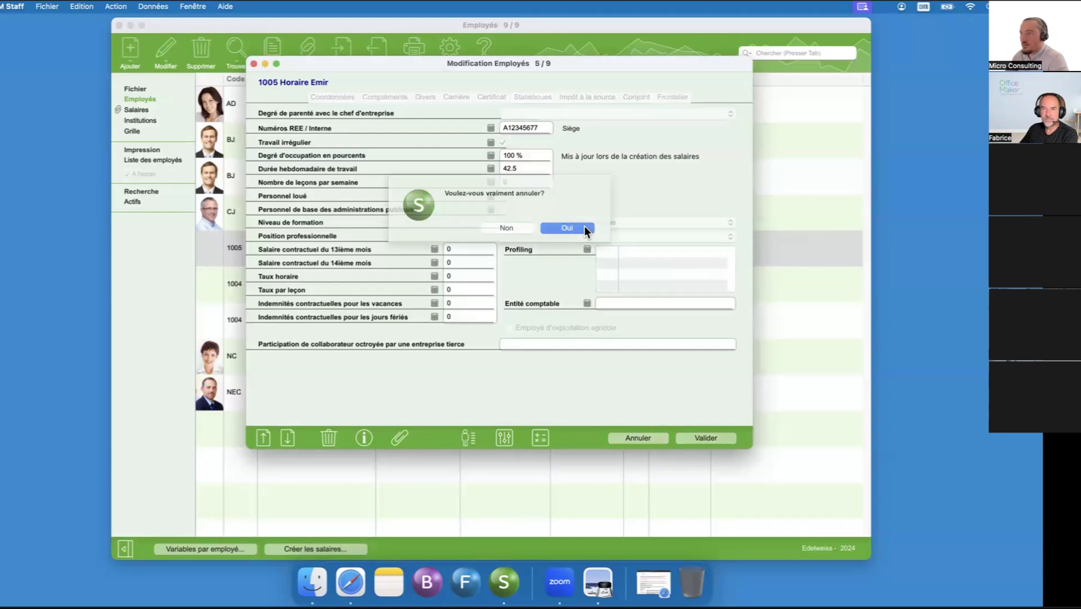
click(583, 226)
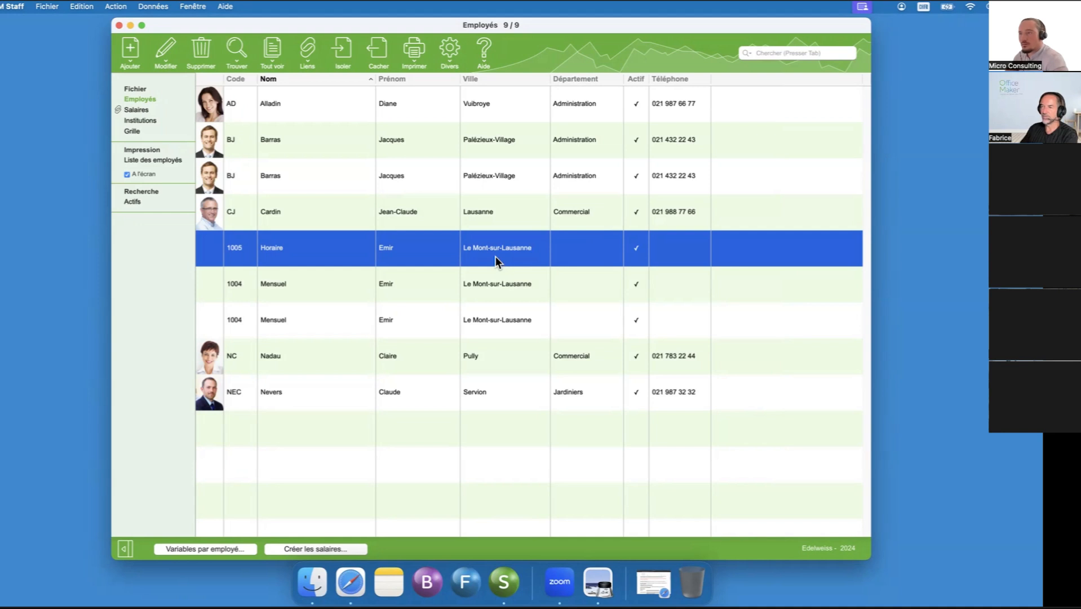
- Start a bulk Appliquer on the hourly employee with Travail irrégulier as the target, and cancel it without applying
right_click(468, 253)
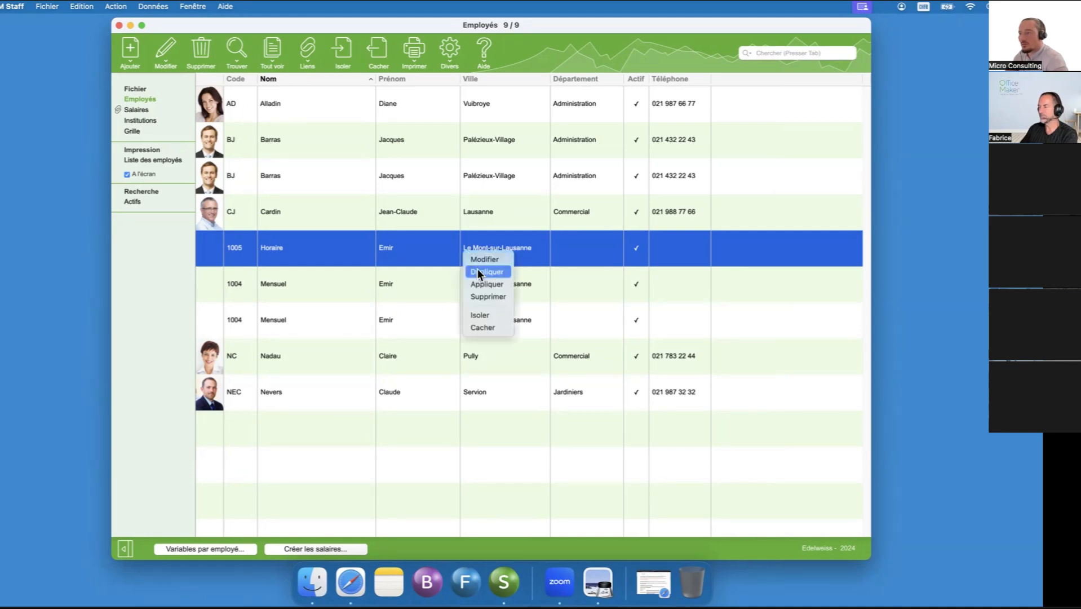
click(482, 281)
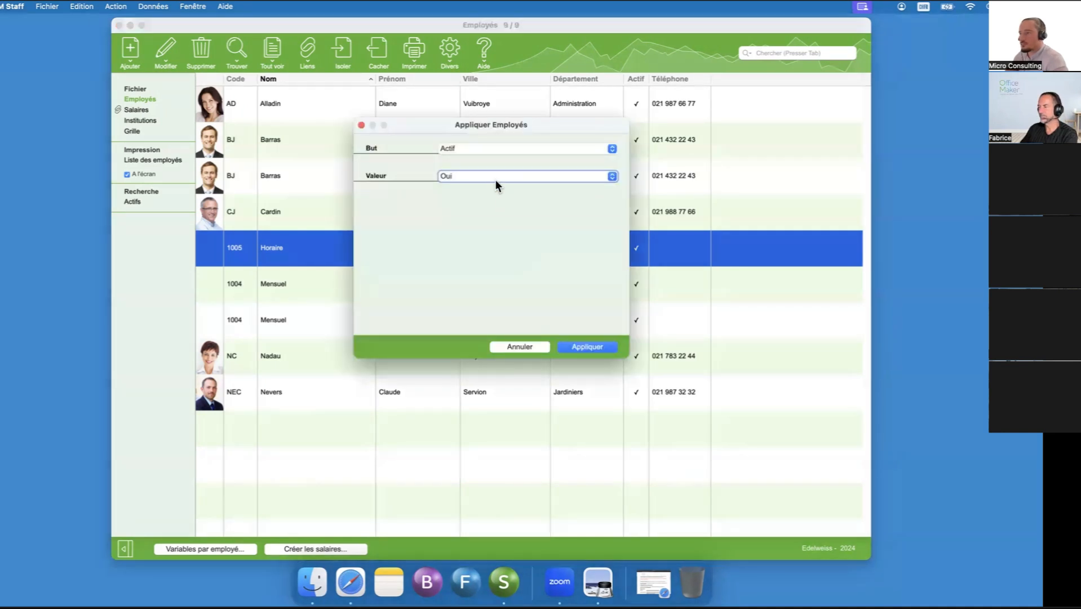
click(493, 147)
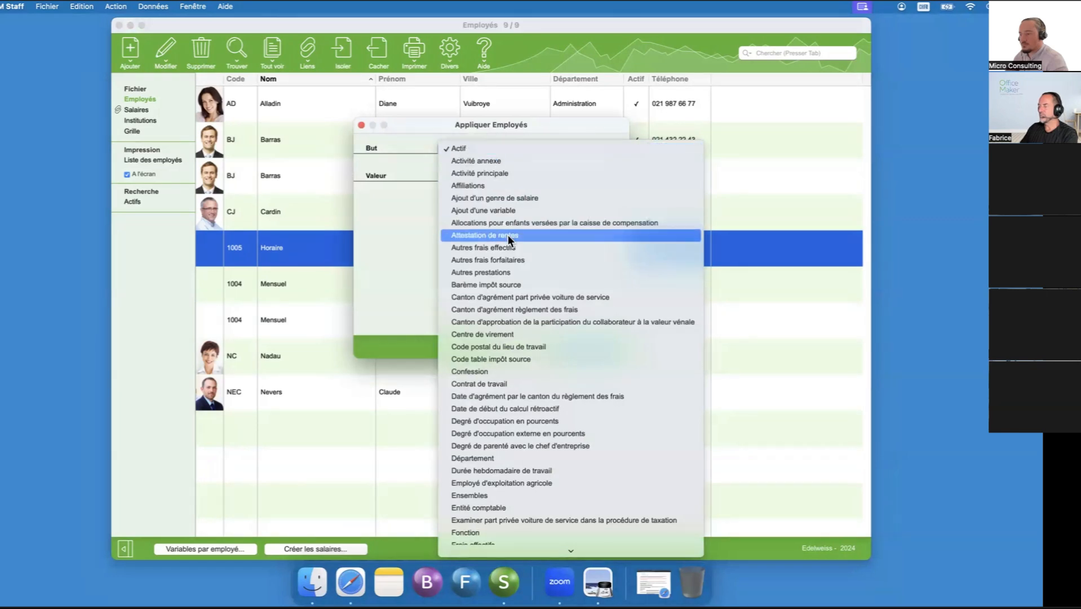
scroll(509, 239, down, 10)
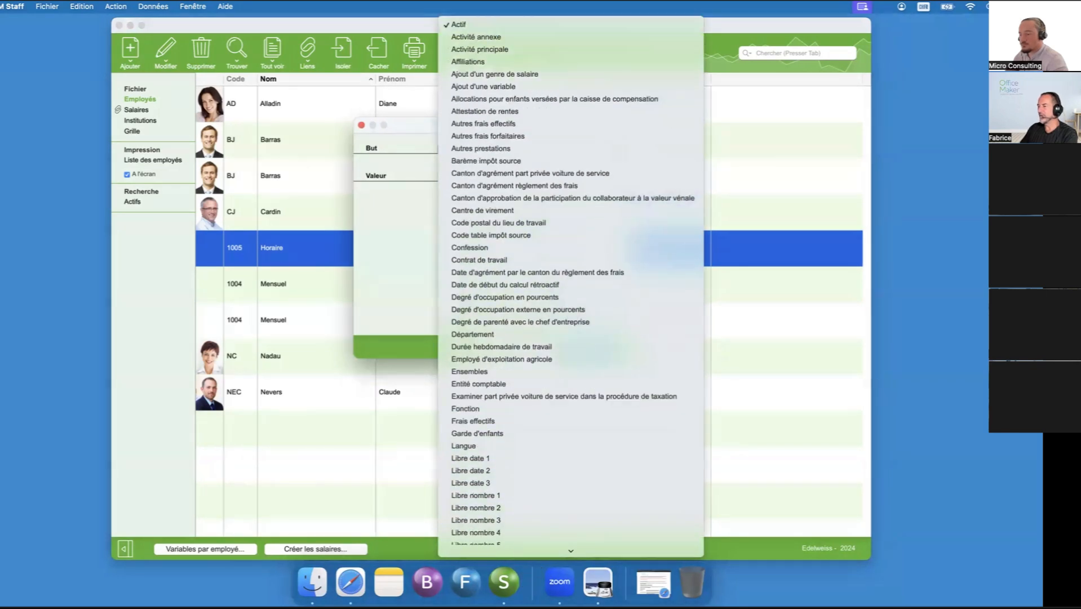
scroll(544, 548, down, 7)
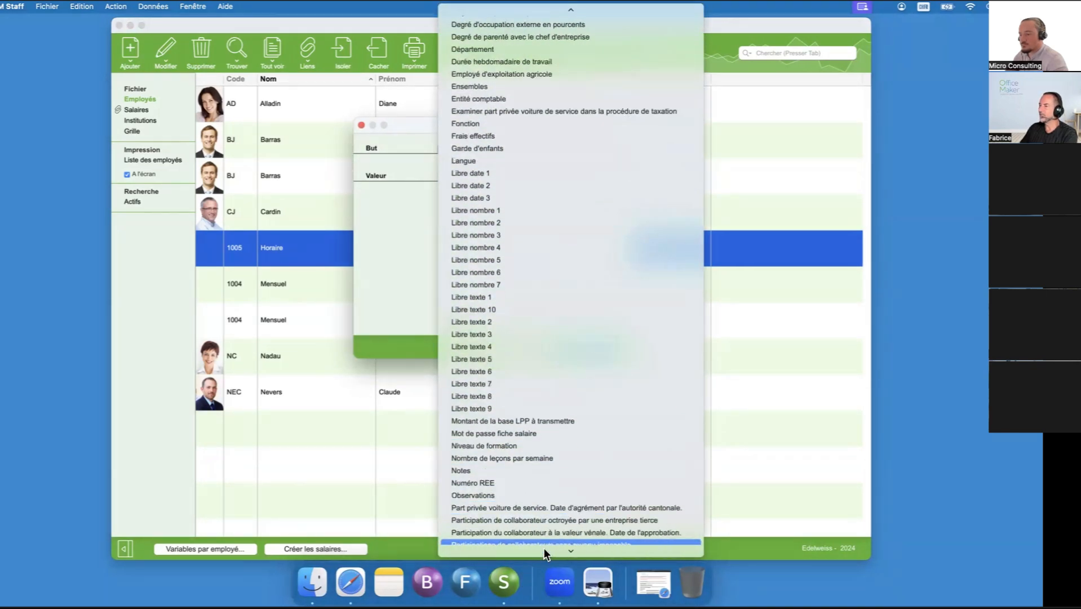
scroll(544, 548, down, 6)
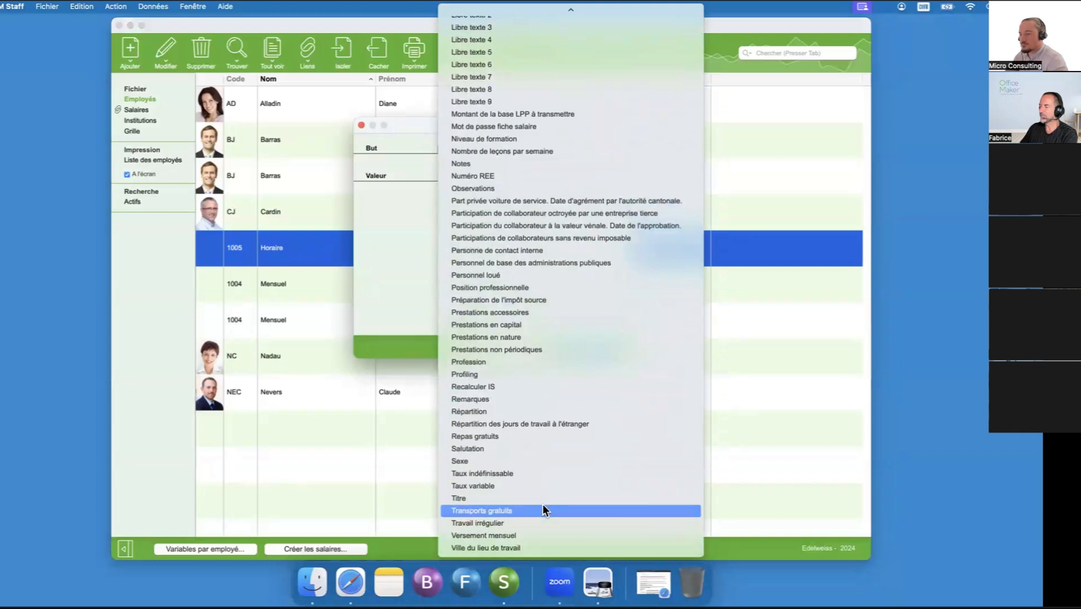
click(489, 525)
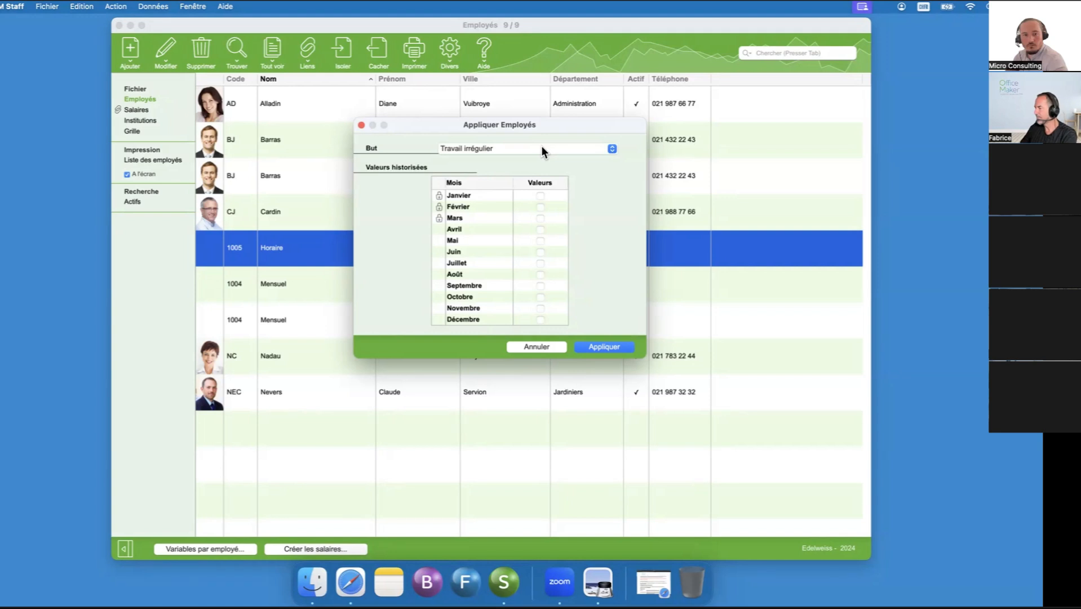
click(537, 345)
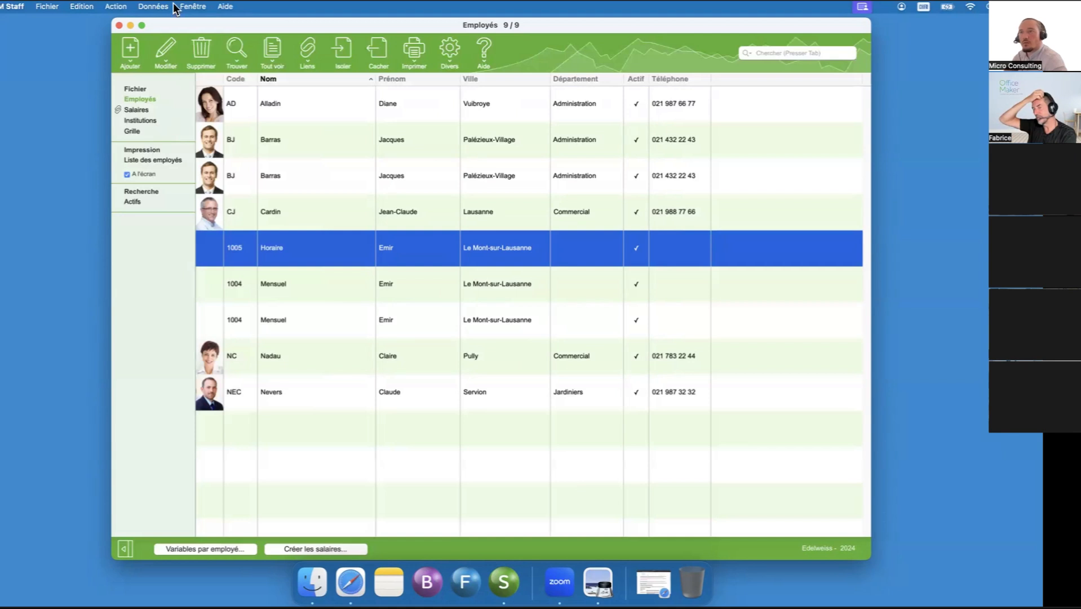
- Show the salary Ensembles and select "Salaire horaire et droit vacances - fériés - 13ème (table)"
click(158, 6)
click(177, 123)
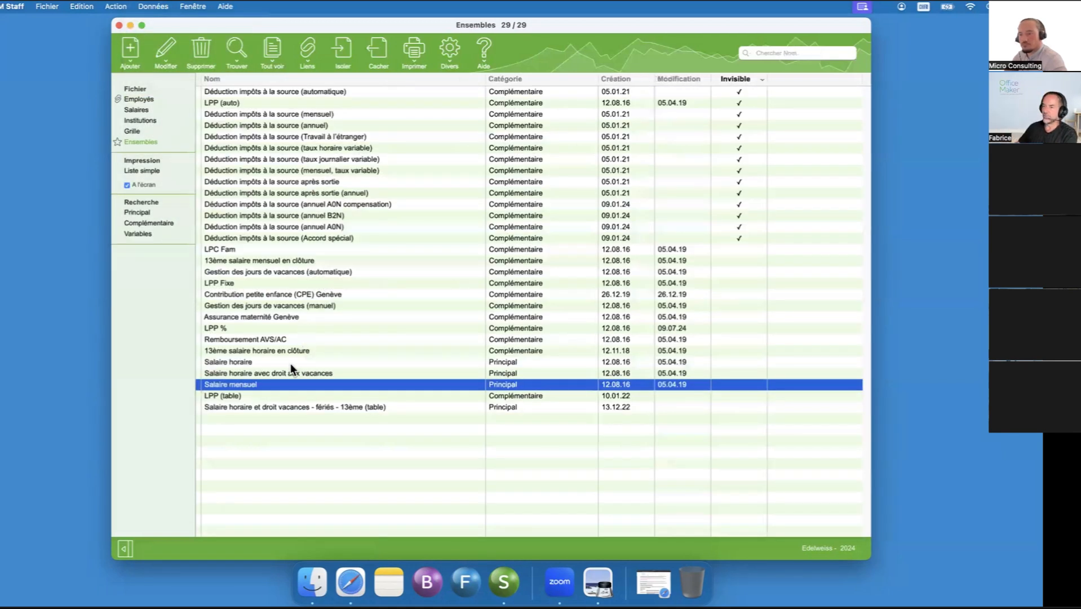
click(290, 405)
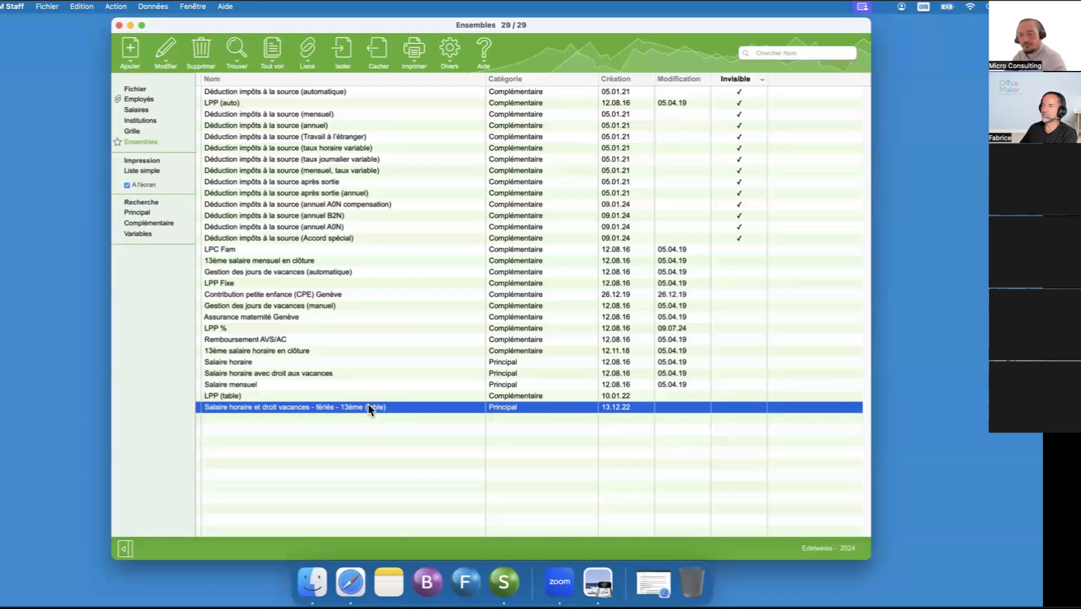
- Open the VAC13HOLI table, review its vacation, holiday and 13th salary rates by age bracket, and close it unchanged
click(151, 6)
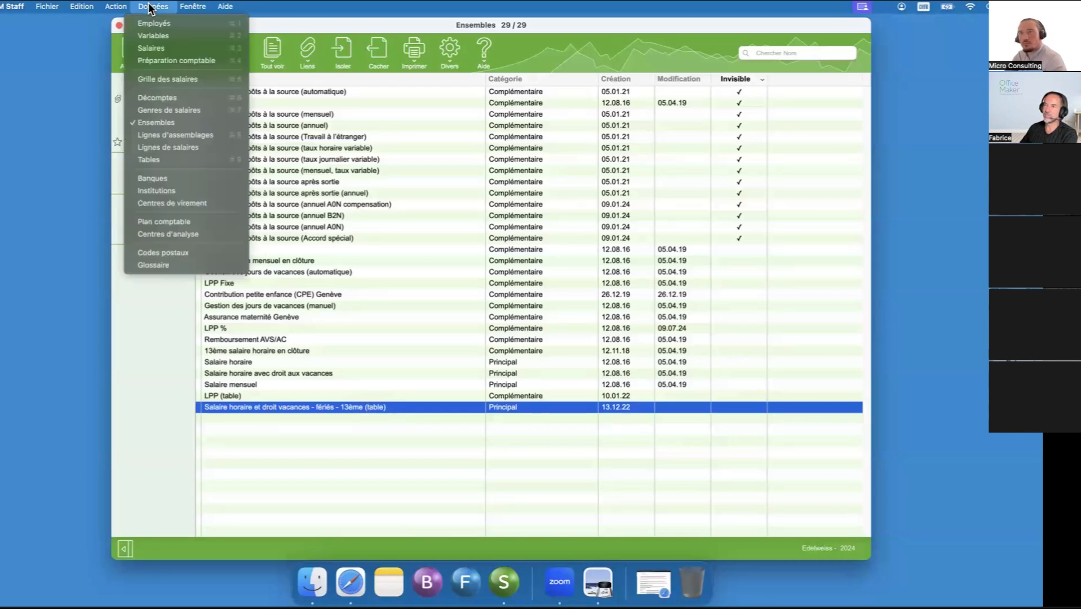
click(179, 160)
click(246, 125)
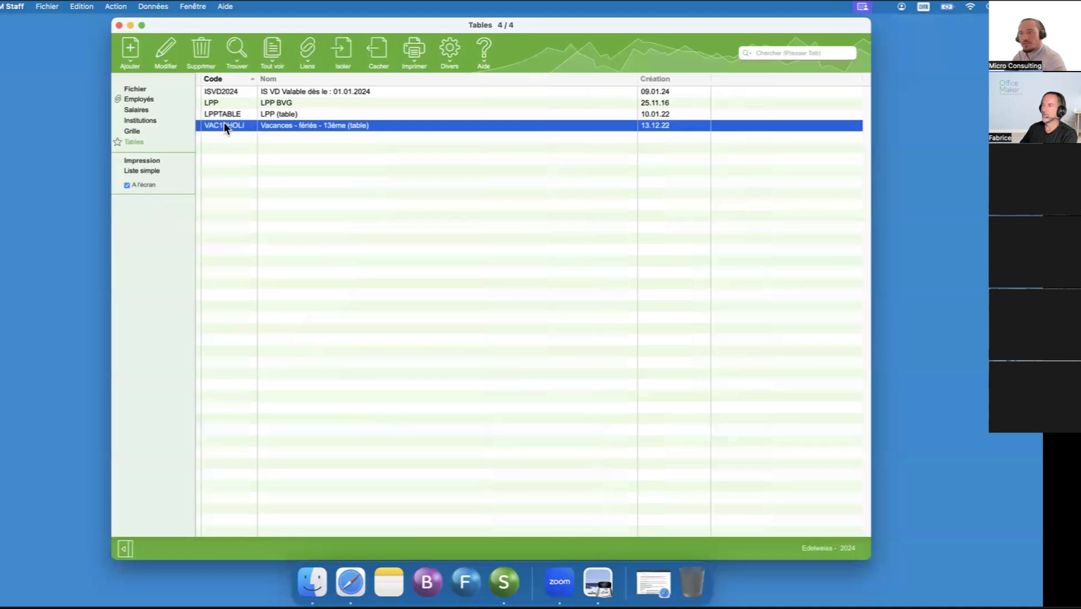
double_click(281, 127)
drag(854, 25, 625, 34)
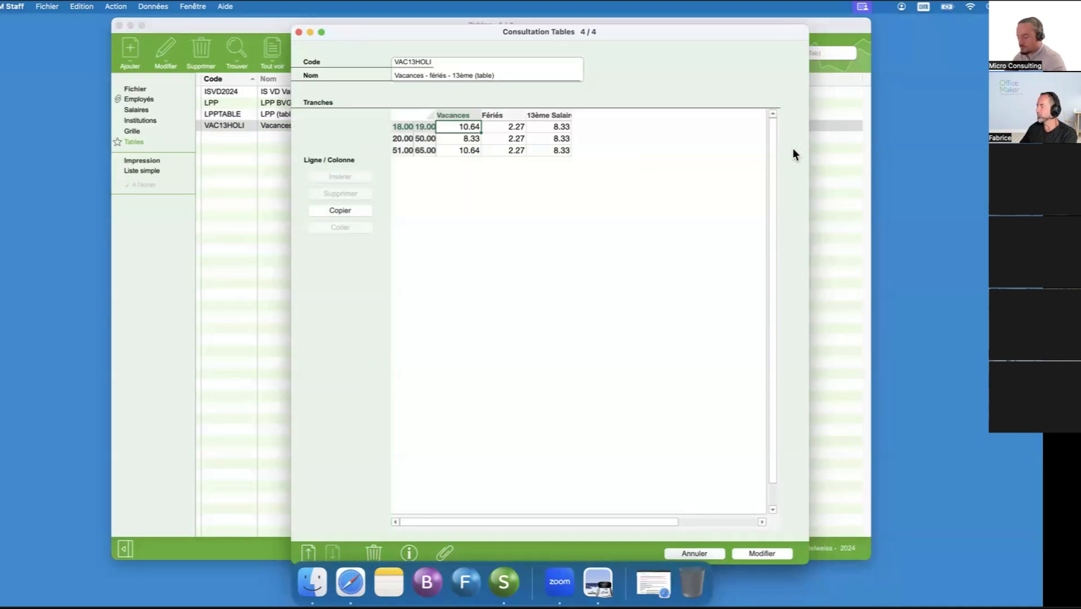
click(708, 552)
click(643, 311)
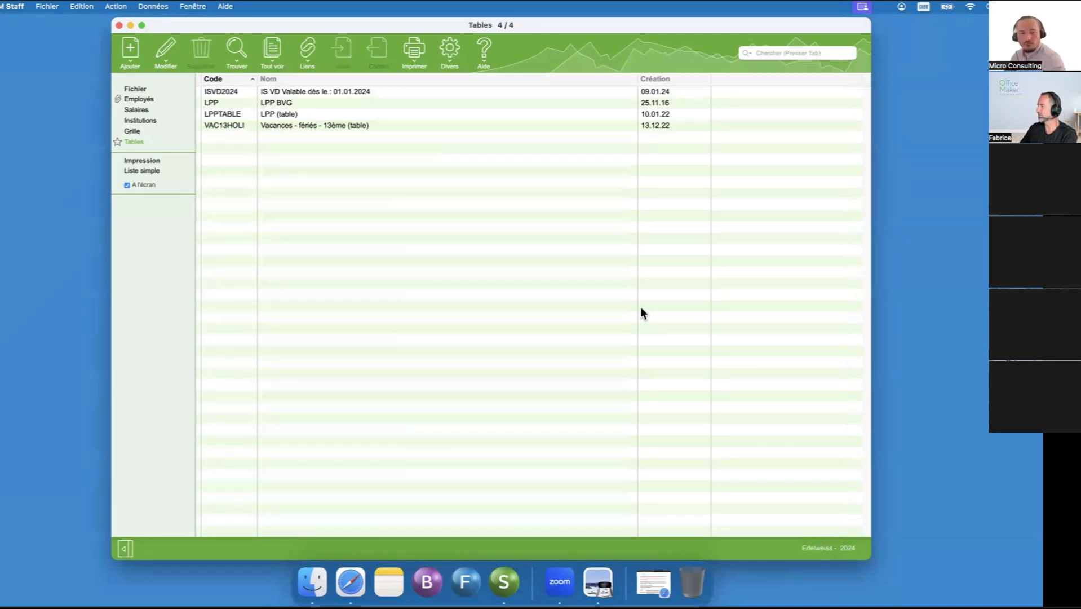
- Show the Employés list and open the Staff reference manual from the help commands
click(151, 98)
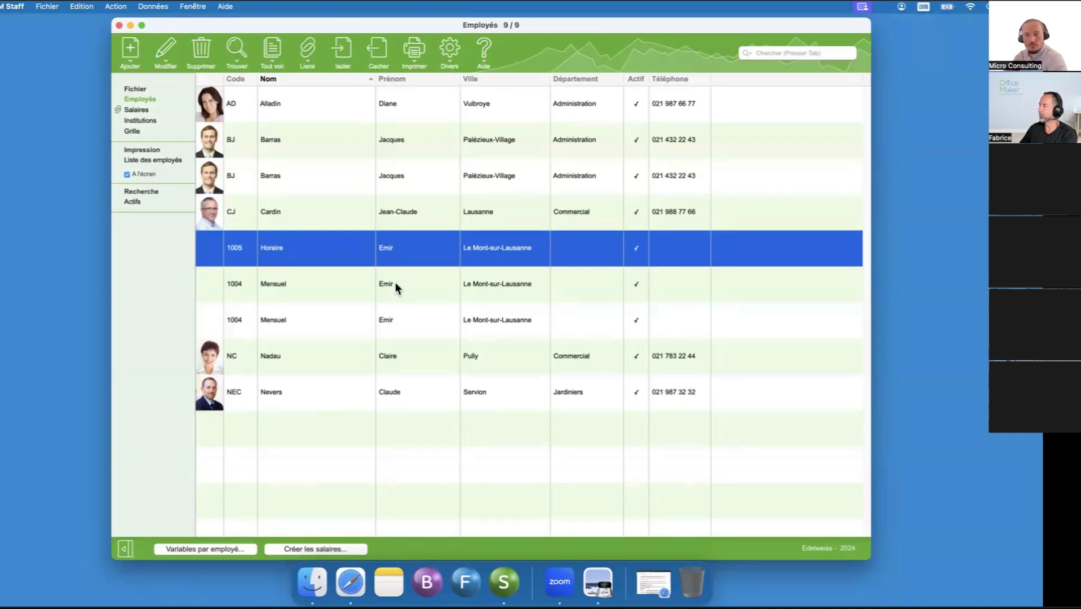
click(483, 51)
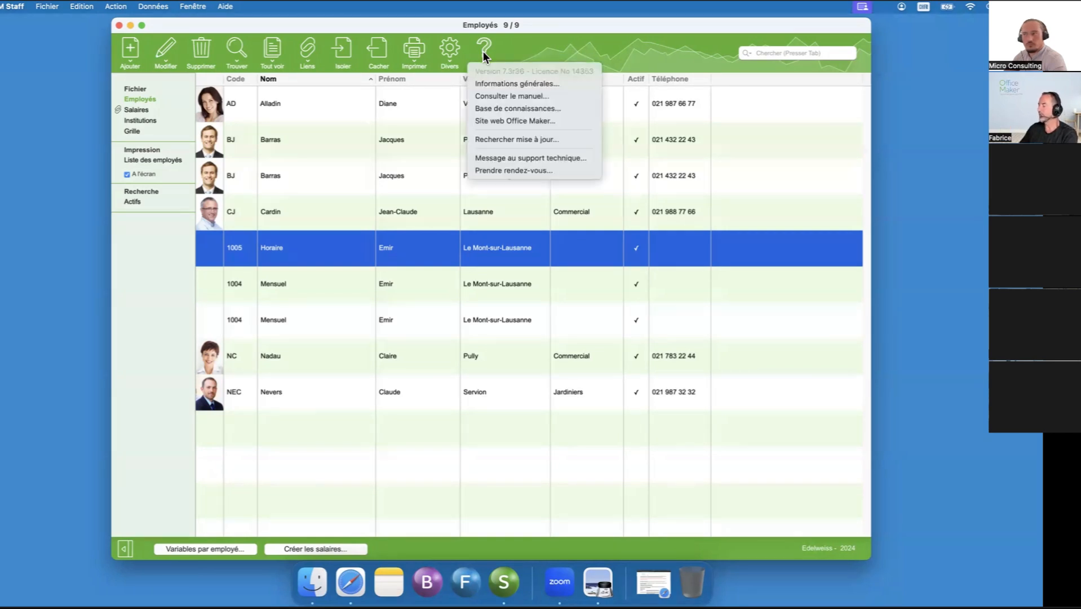
click(503, 41)
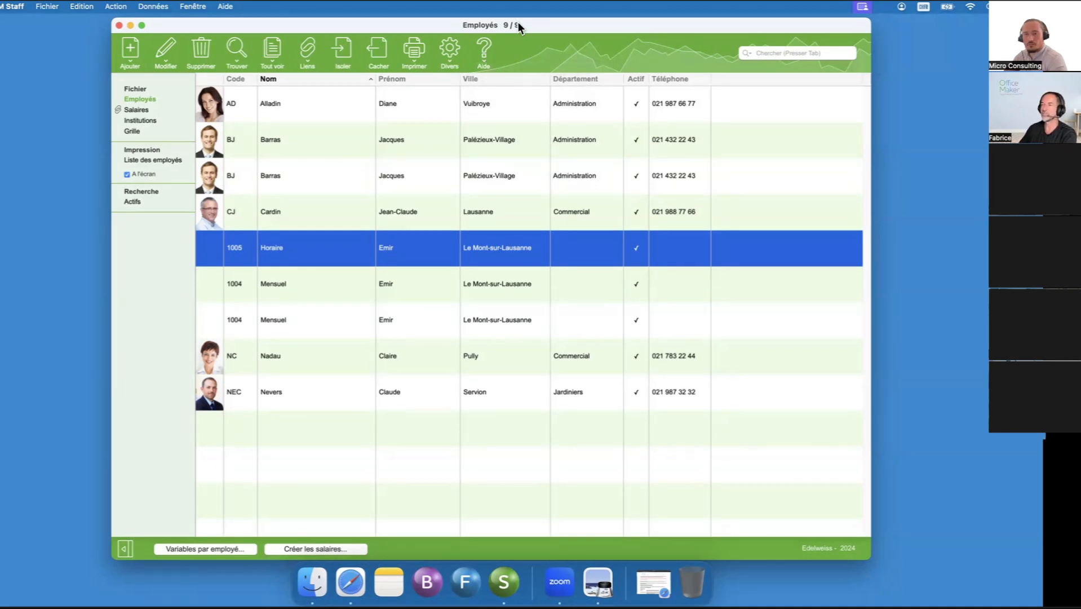
click(487, 46)
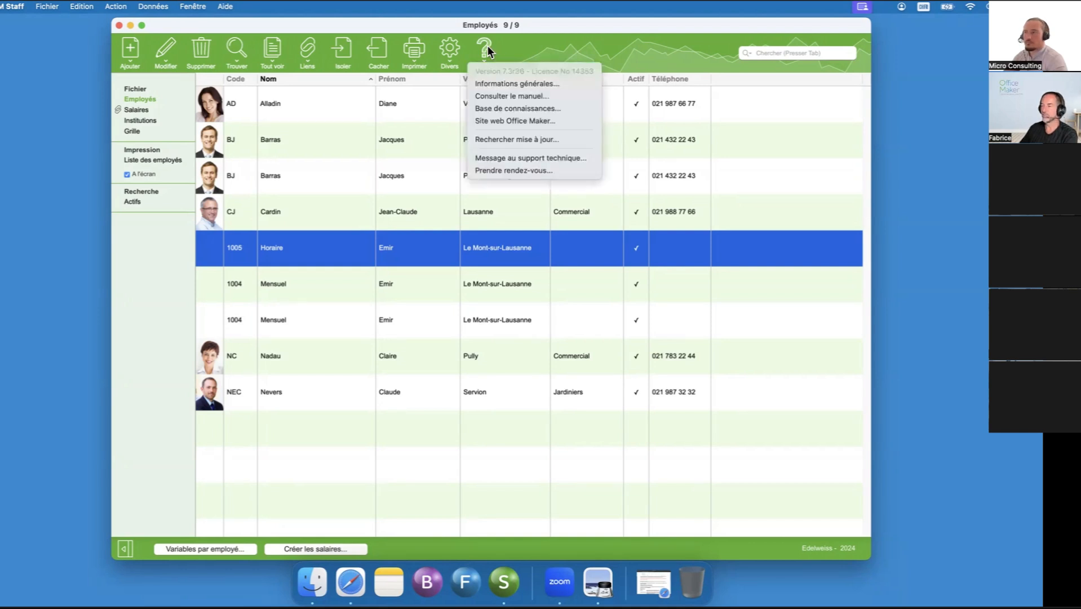
click(488, 97)
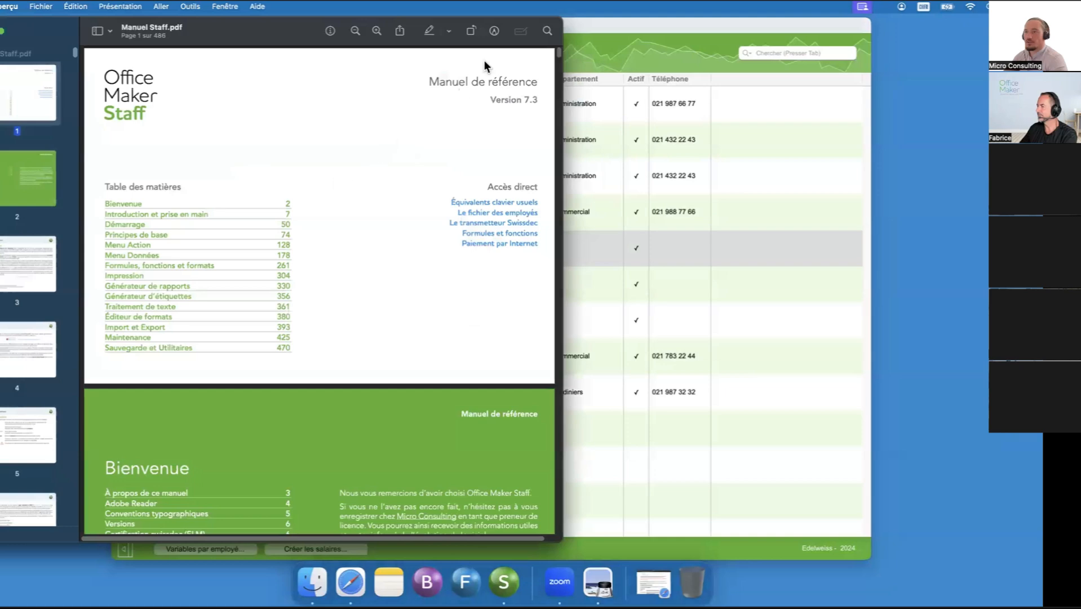
- Search the manual for "infobur", enlarge the passage on requesting a REE number, and close the manual
click(546, 33)
text(infobur)
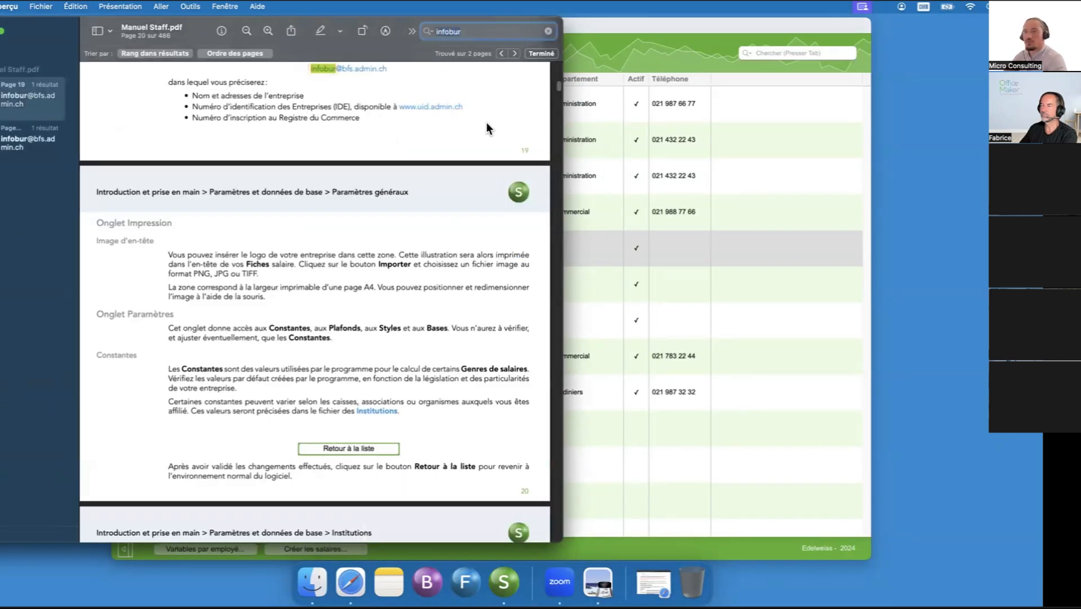
scroll(340, 188, up, 5)
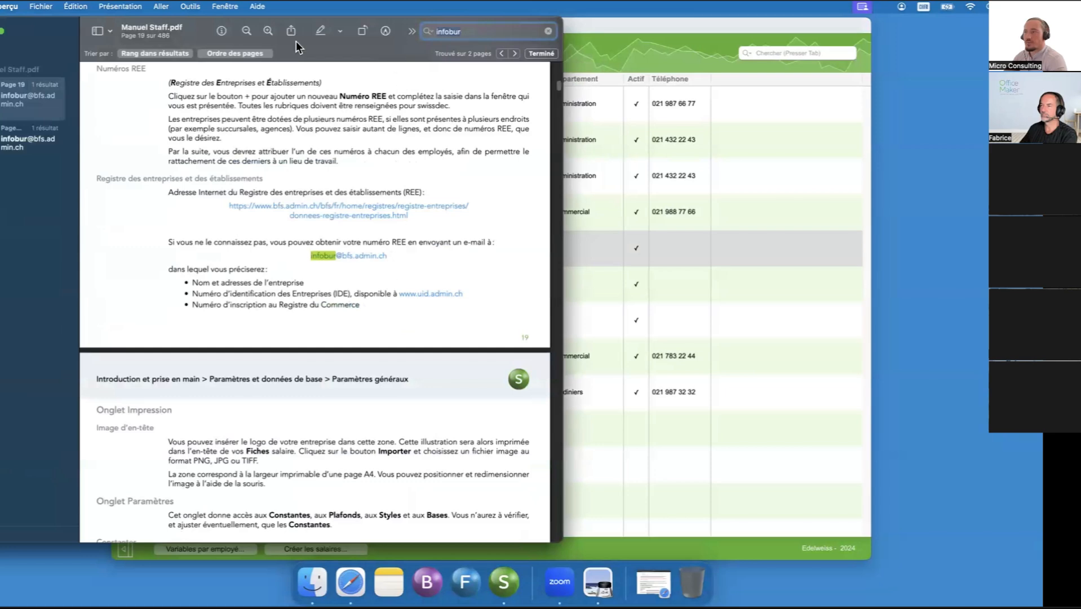
click(267, 31)
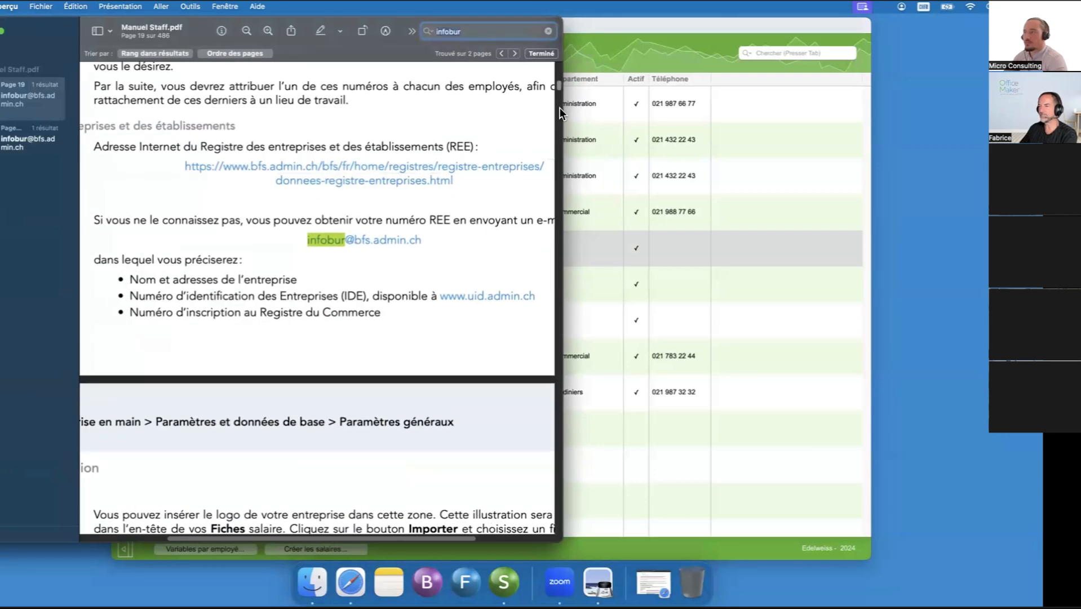
drag(559, 110, 732, 113)
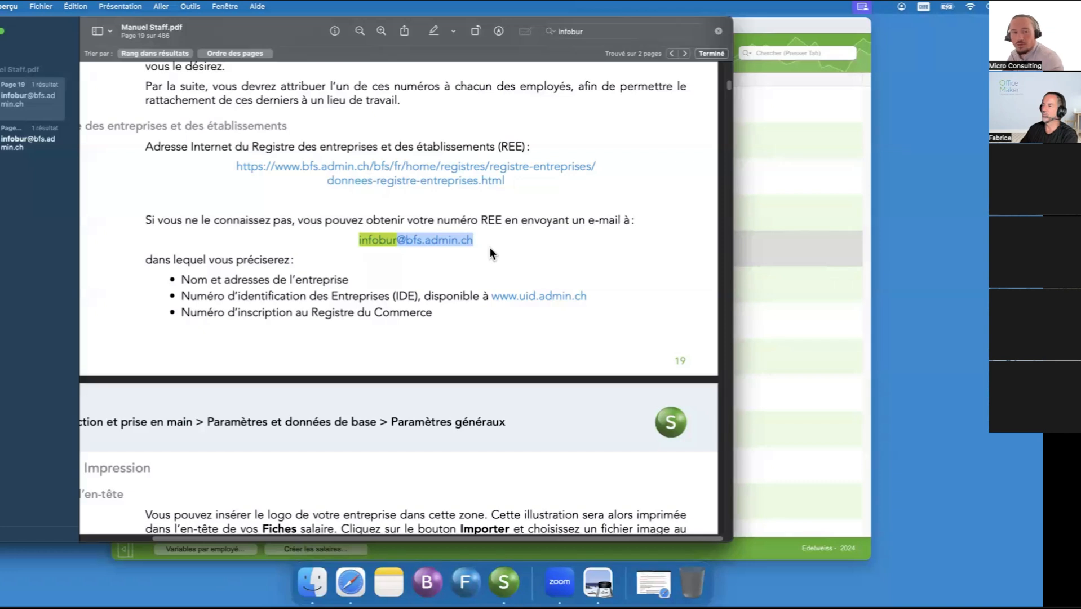
click(495, 242)
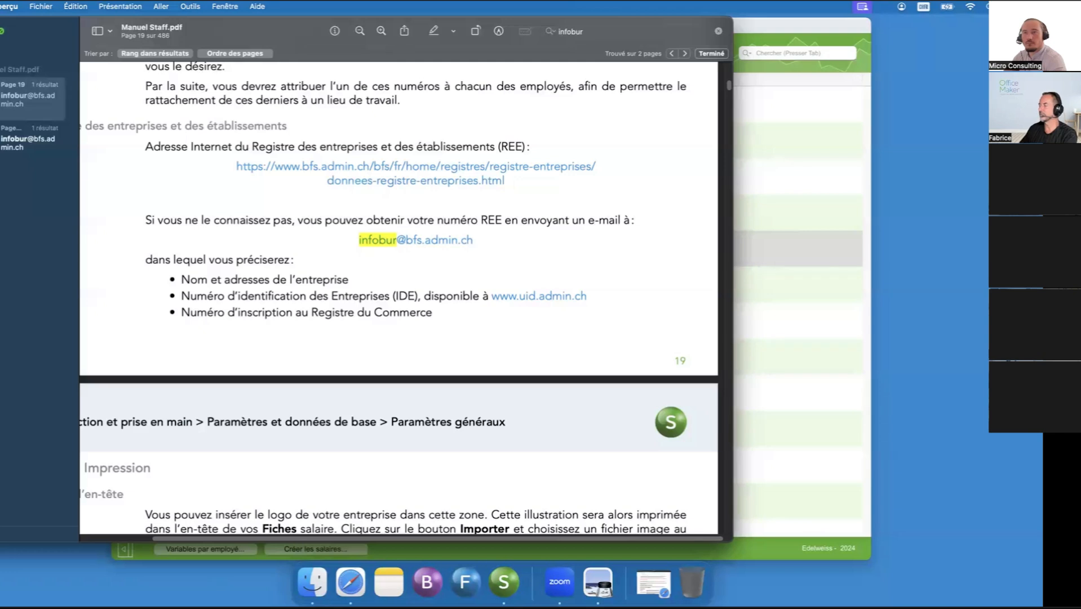
key(super+w)
click(520, 53)
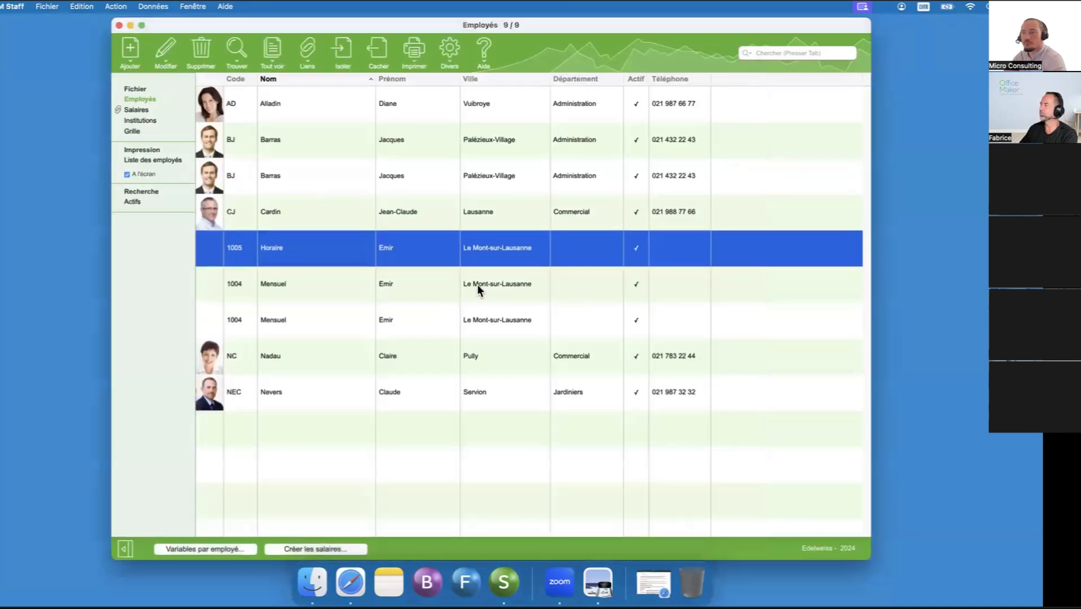
- Open the technical support message form from the Employés list, and cancel it without sending
click(482, 483)
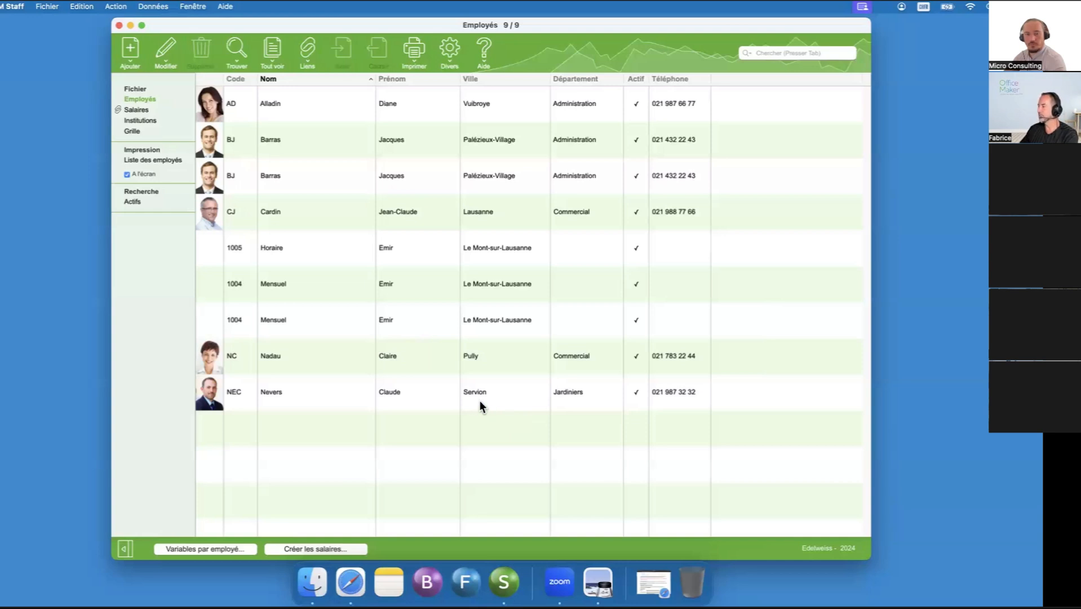
click(453, 277)
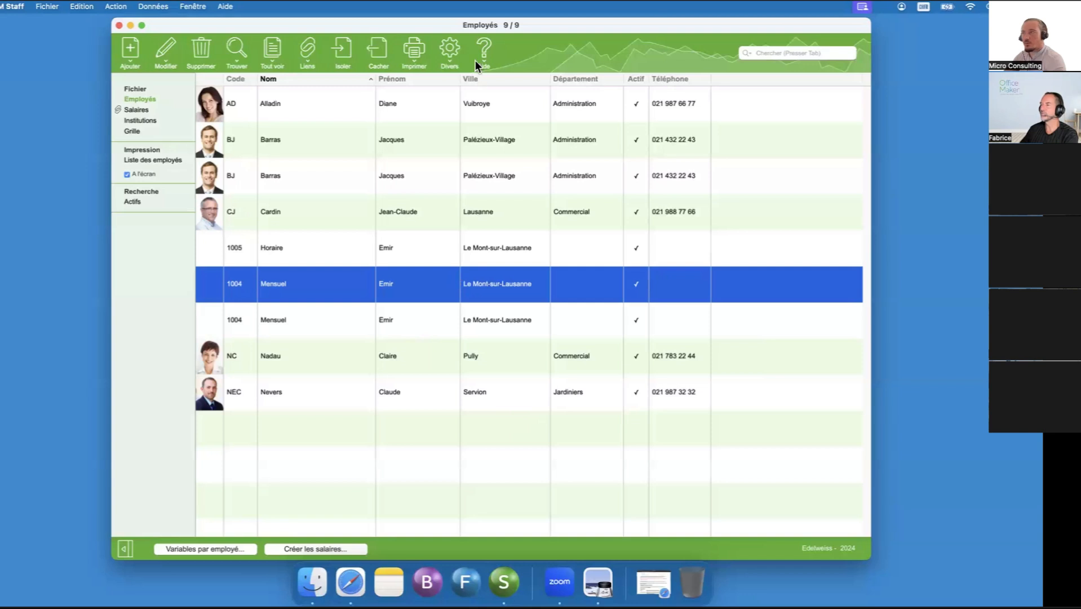
click(480, 46)
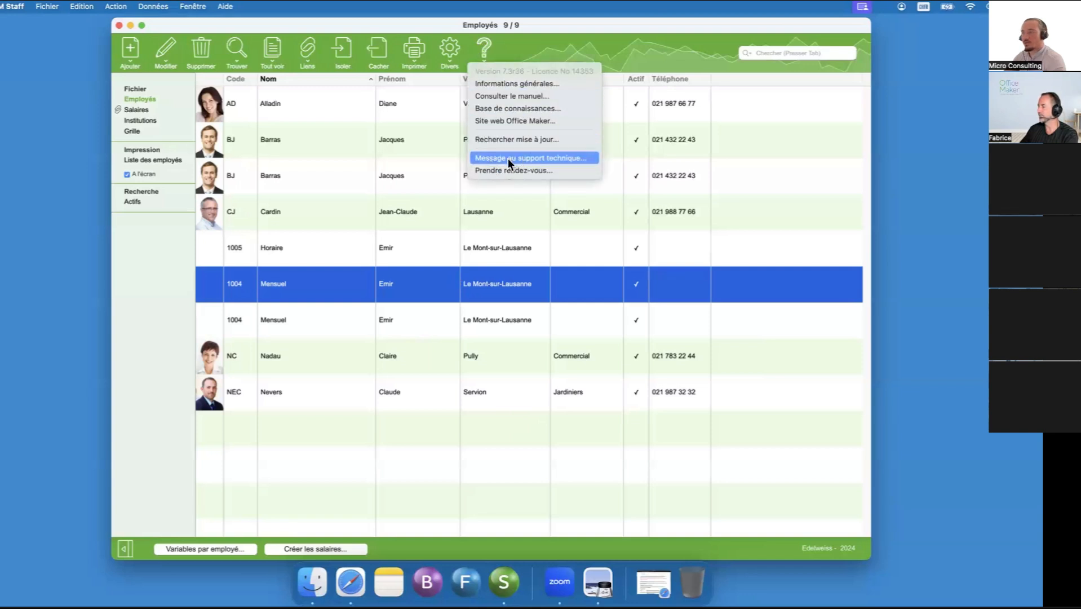
click(525, 158)
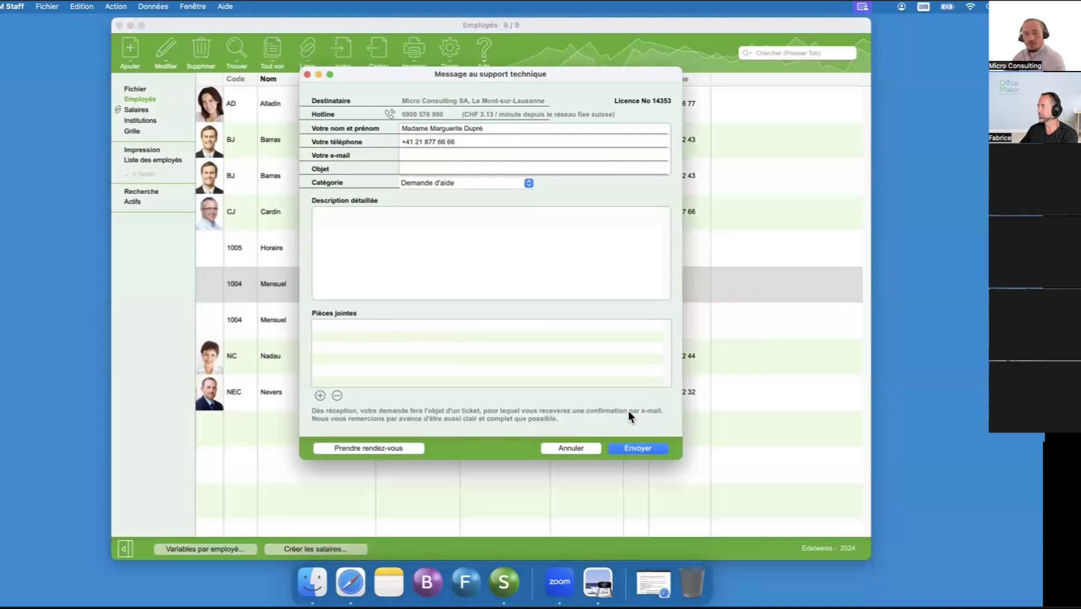
click(583, 450)
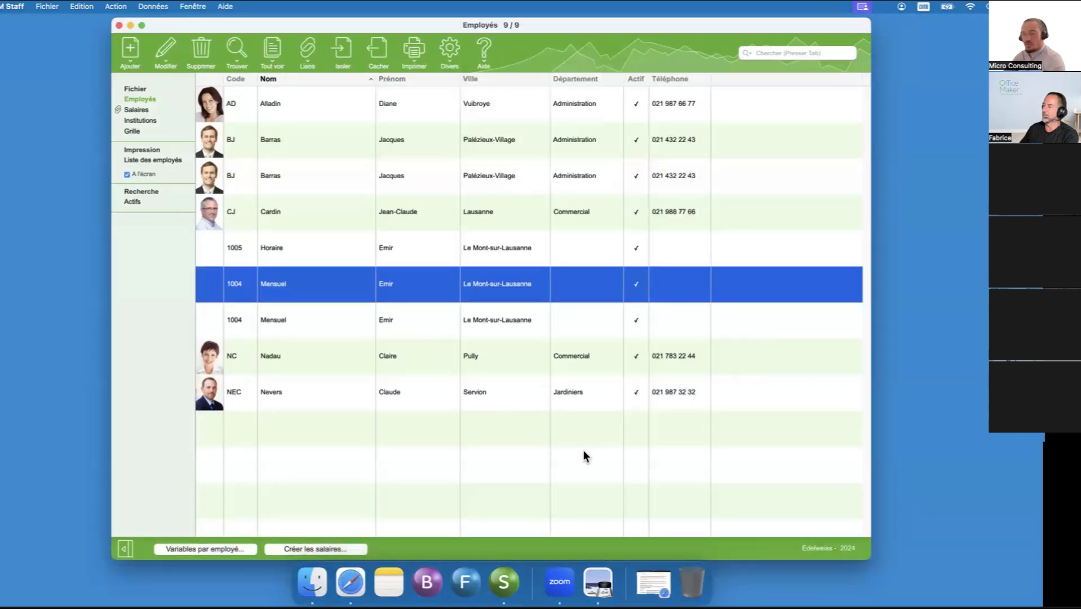
click(523, 452)
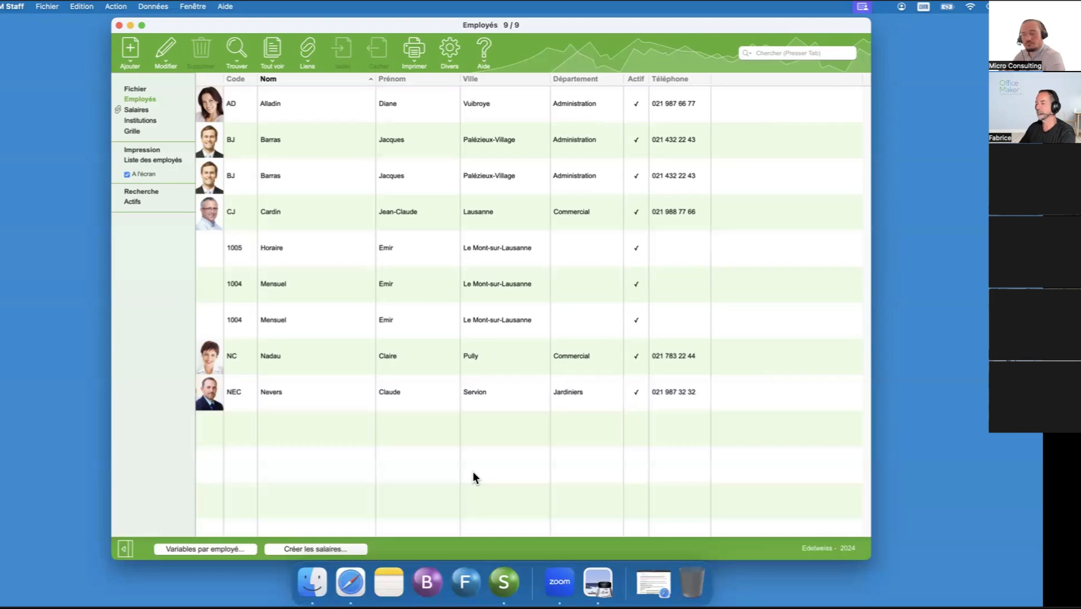
- Switch to the minimized Safari window and display the Office Maker knowledge base page
click(653, 581)
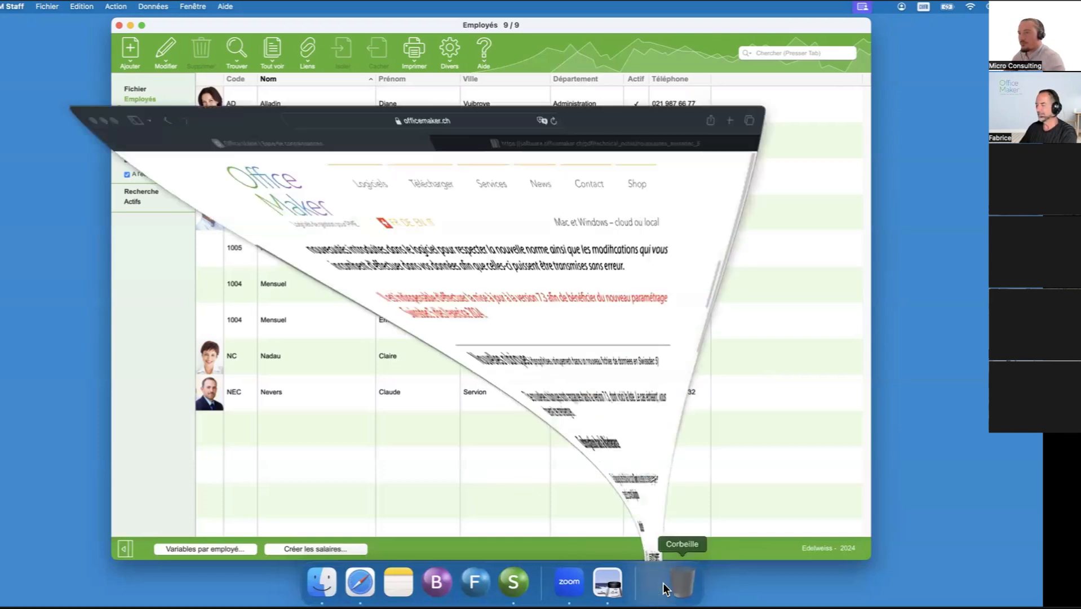
click(538, 54)
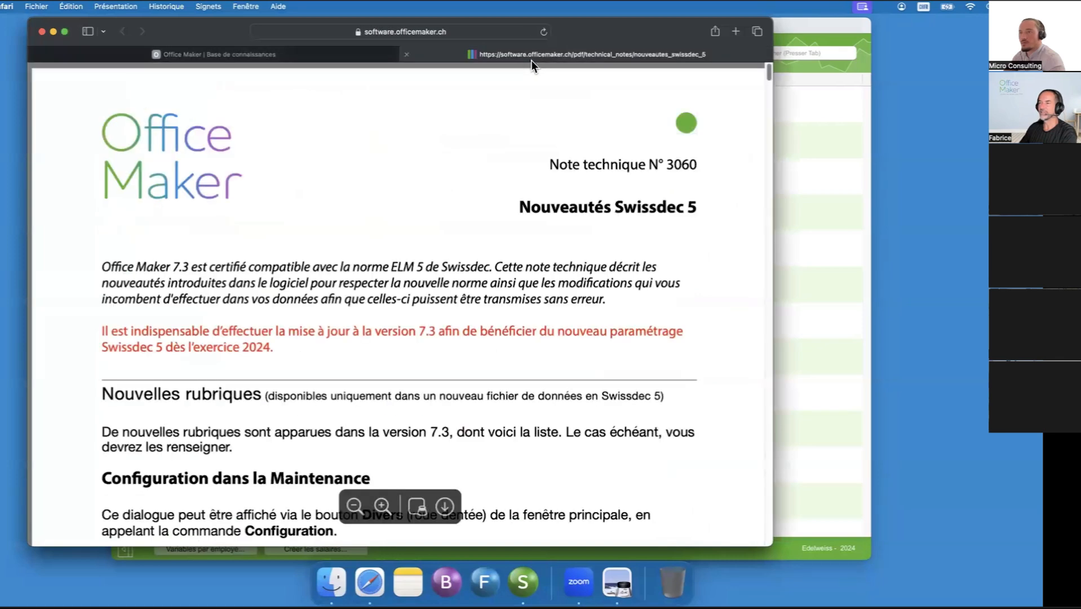
click(305, 53)
click(117, 32)
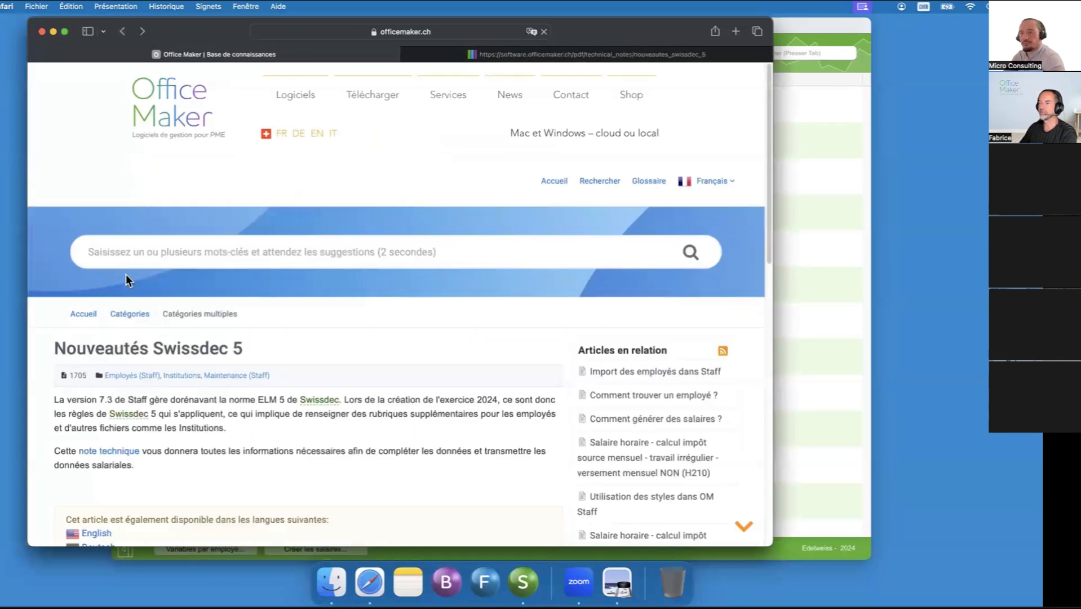
scroll(126, 280, down, 3)
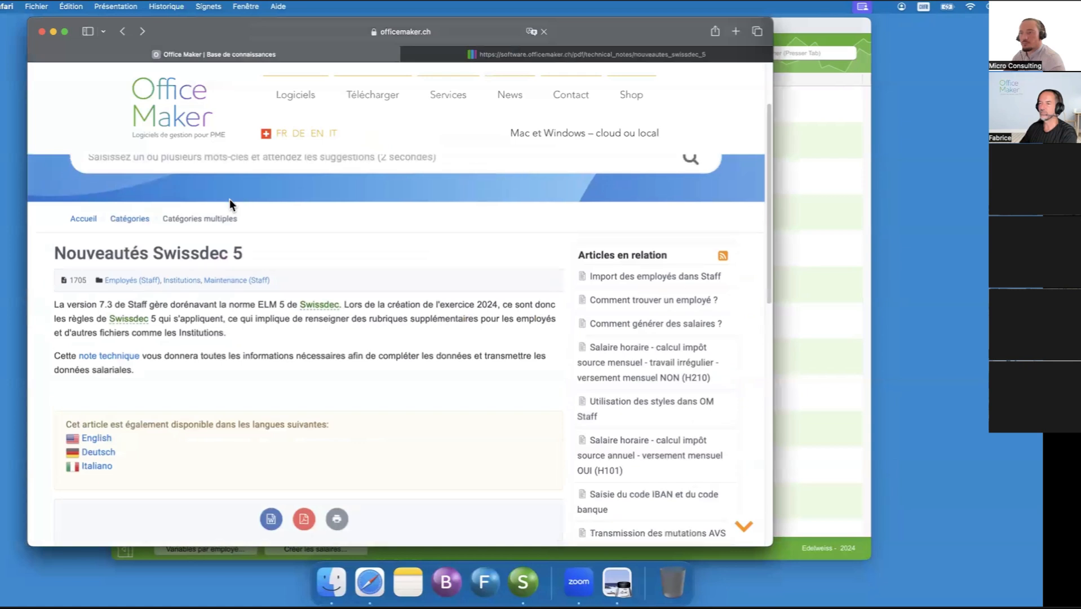
scroll(230, 186, up, 1)
- Search the knowledge base for "source" and look through the articles on hourly salary withholding tax calculation
click(230, 170)
text(source)
key(Return)
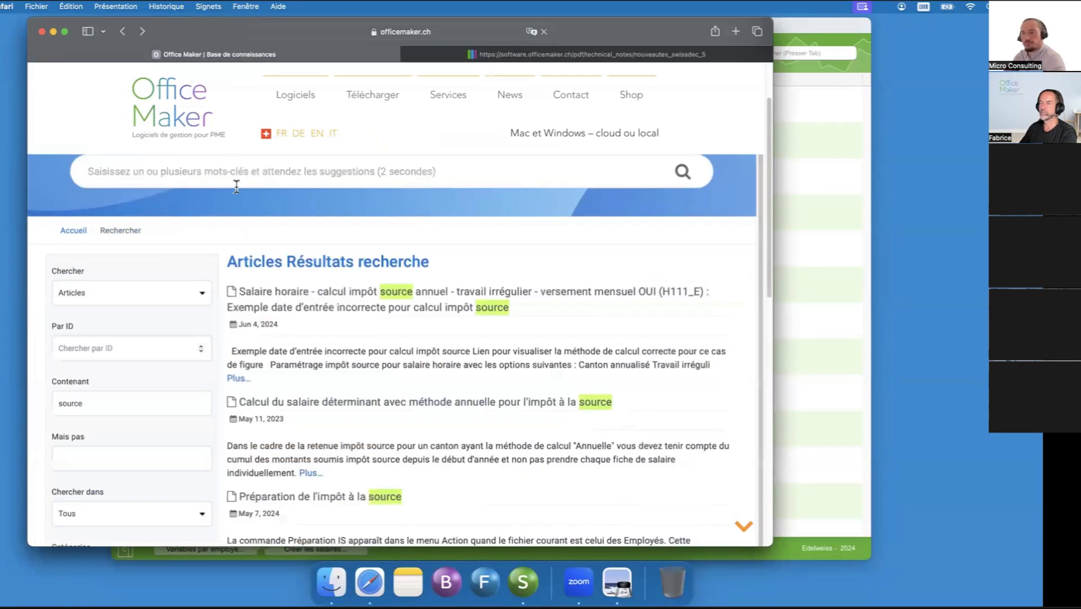
scroll(346, 299, down, 5)
scroll(346, 293, down, 3)
scroll(346, 293, down, 2)
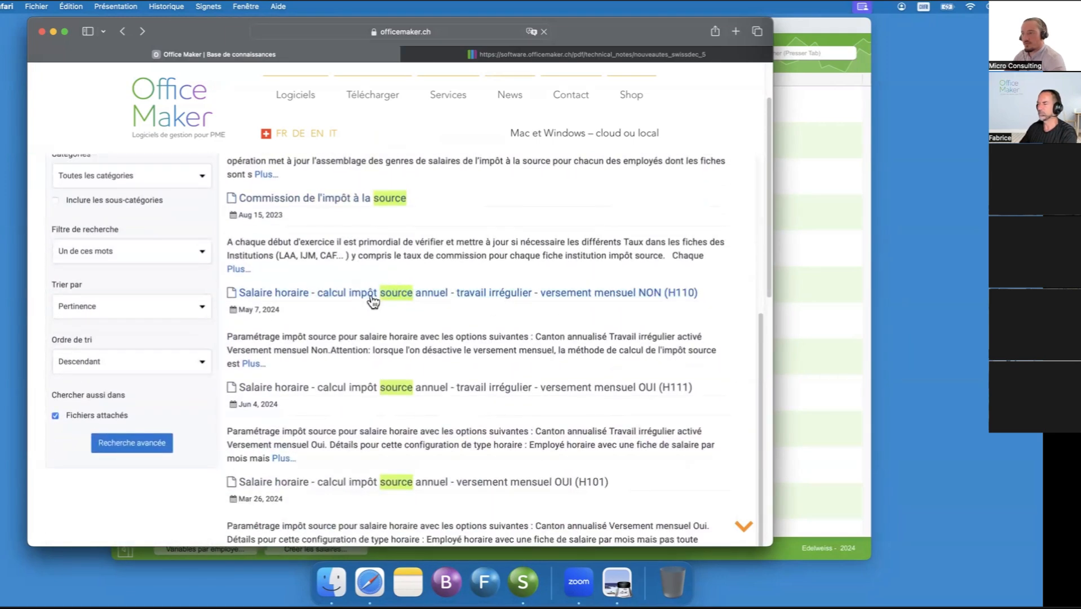
scroll(574, 342, down, 1)
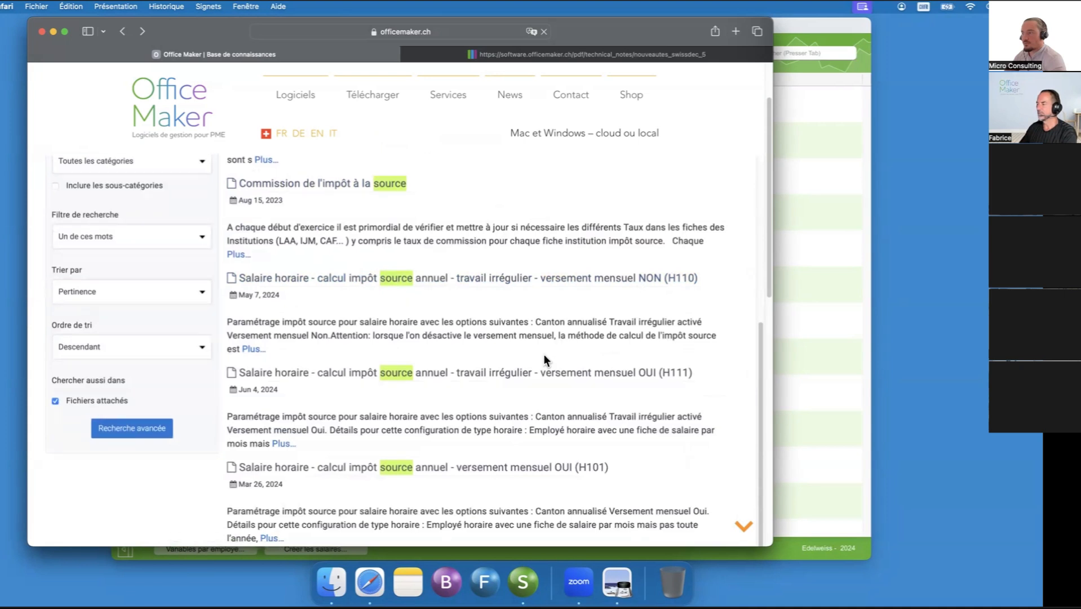
scroll(507, 438, down, 3)
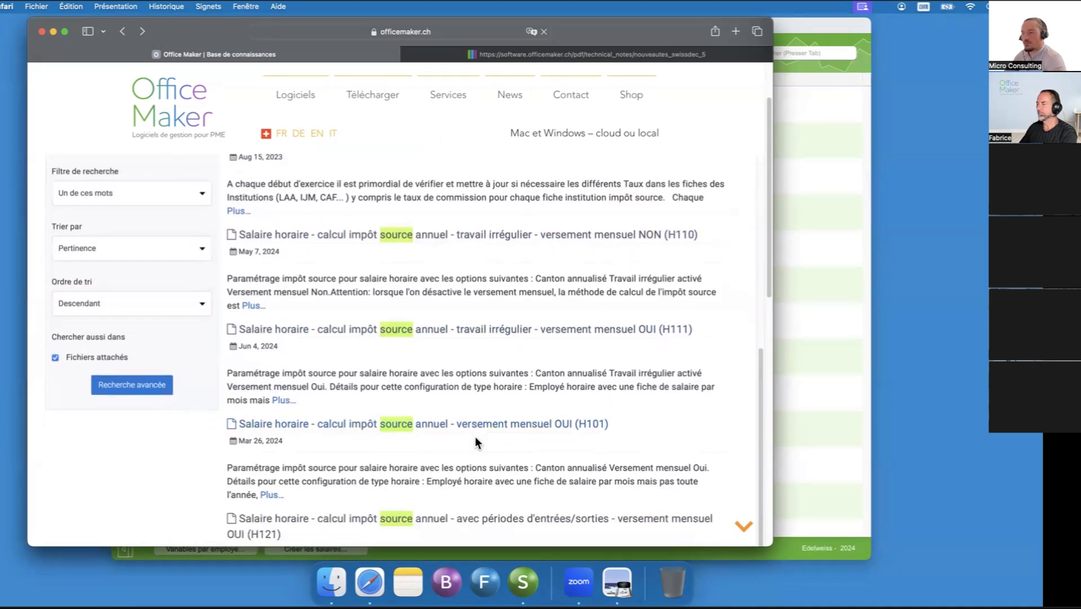
scroll(476, 438, down, 5)
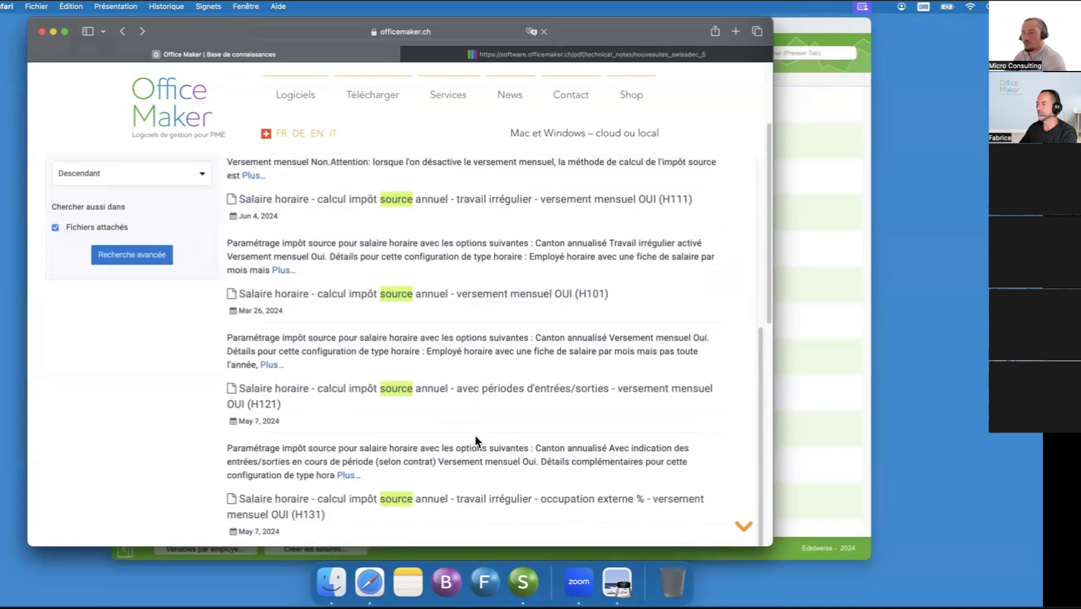
scroll(475, 435, down, 2)
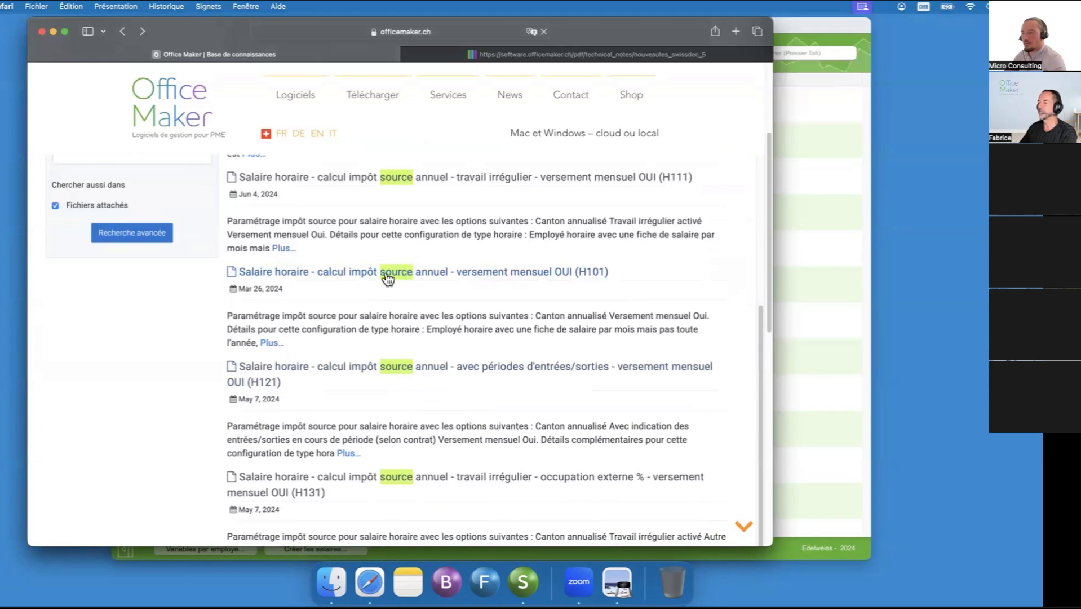
- Open the article "Salaire horaire - calcul impôt source annuel - versement mensuel OUI (H101)" and examine its settings, calculation method and salary account example
click(387, 276)
scroll(418, 271, down, 2)
scroll(418, 271, up, 2)
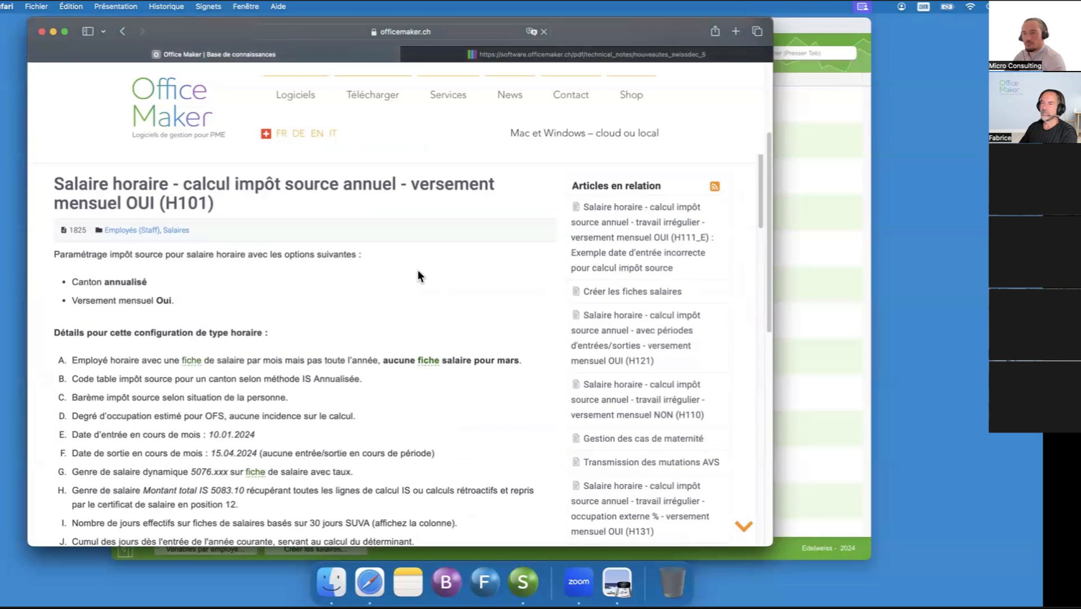
scroll(418, 270, down, 2)
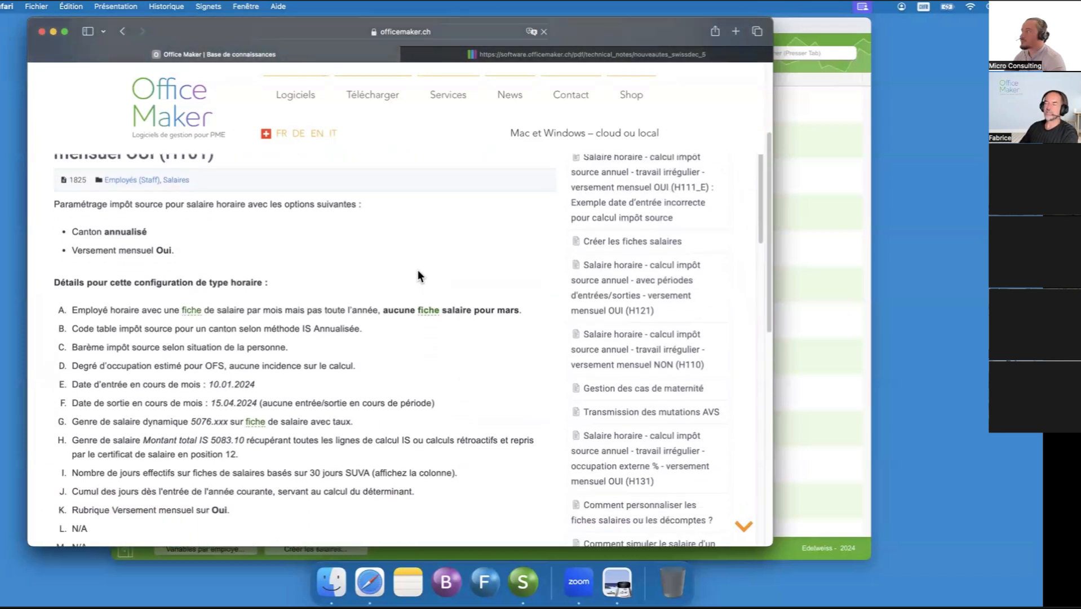
scroll(418, 271, down, 1)
scroll(418, 272, down, 1)
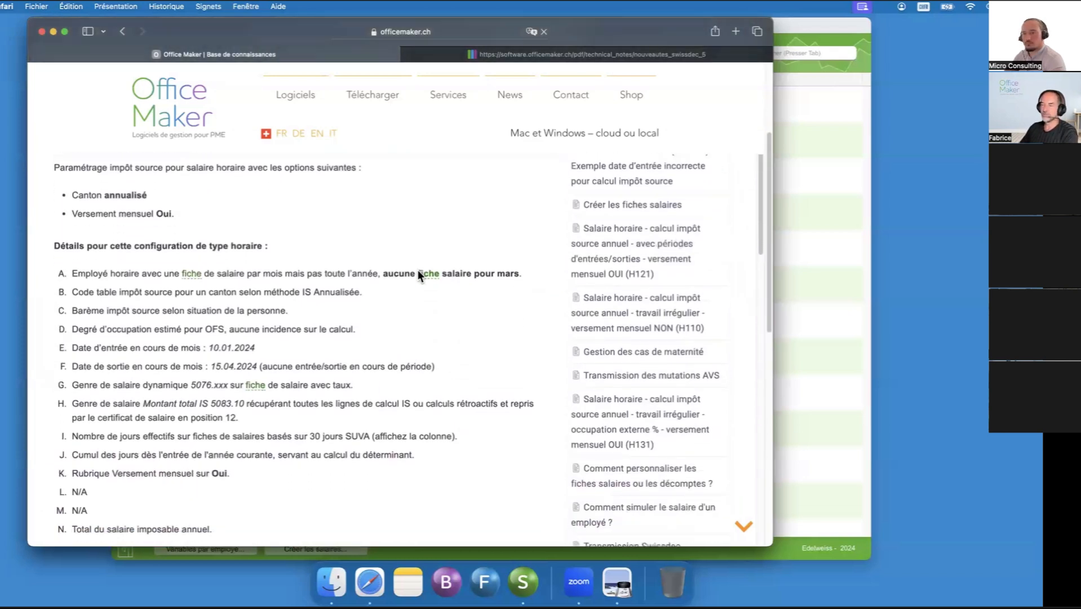
scroll(418, 271, down, 1)
scroll(446, 427, down, 2)
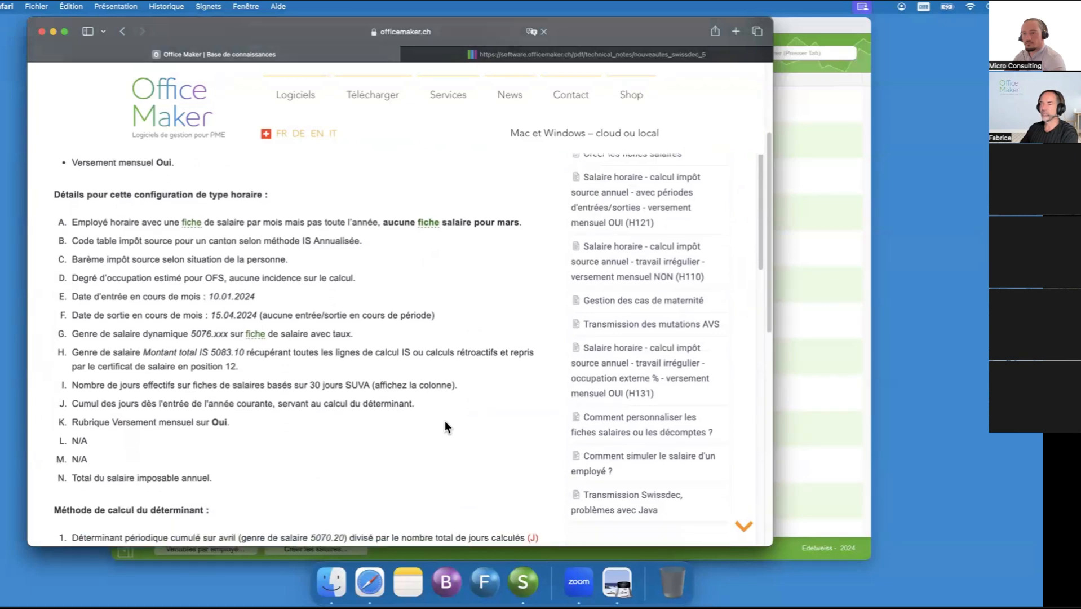
scroll(445, 427, down, 4)
scroll(444, 420, down, 1)
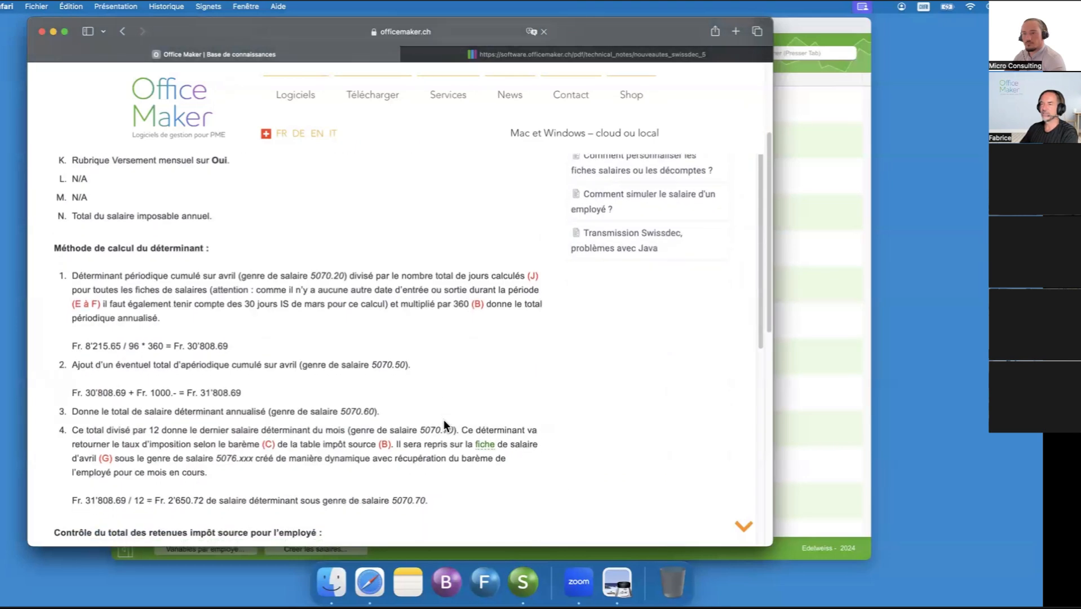
scroll(443, 420, down, 5)
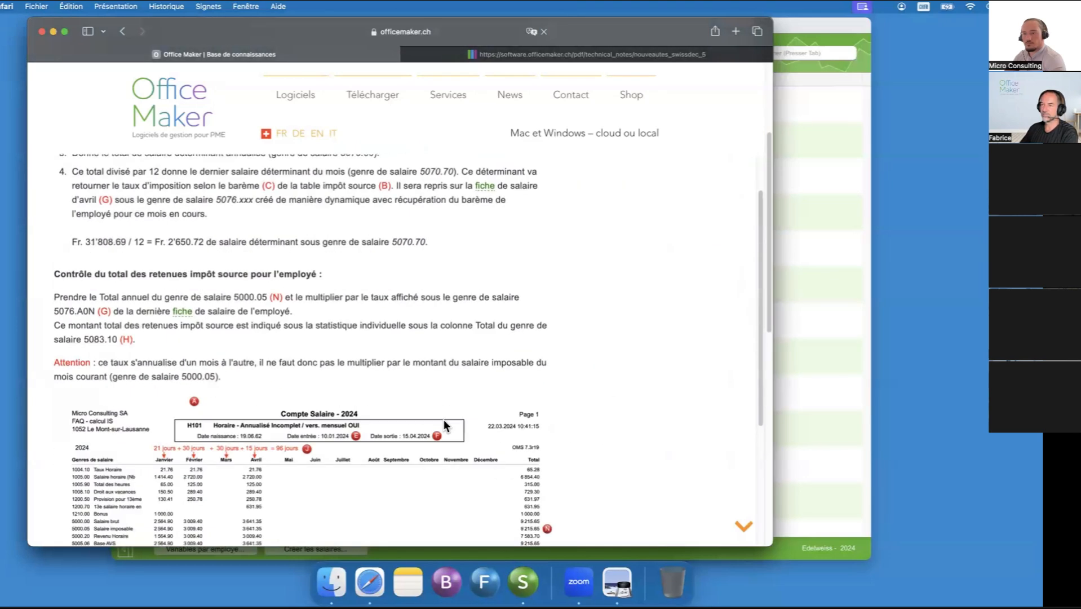
scroll(443, 419, down, 1)
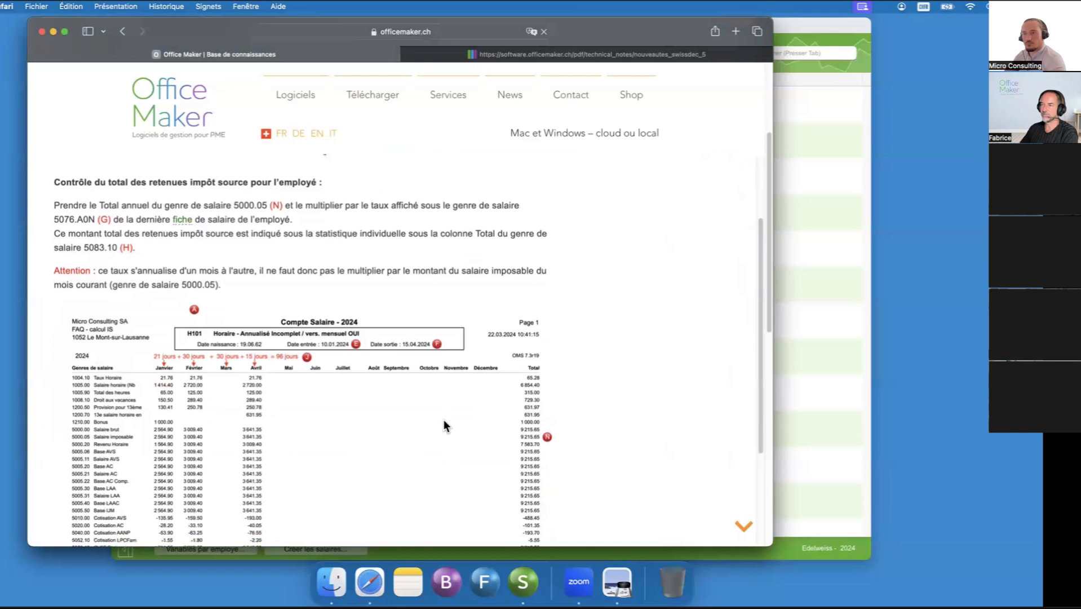
scroll(443, 420, down, 1)
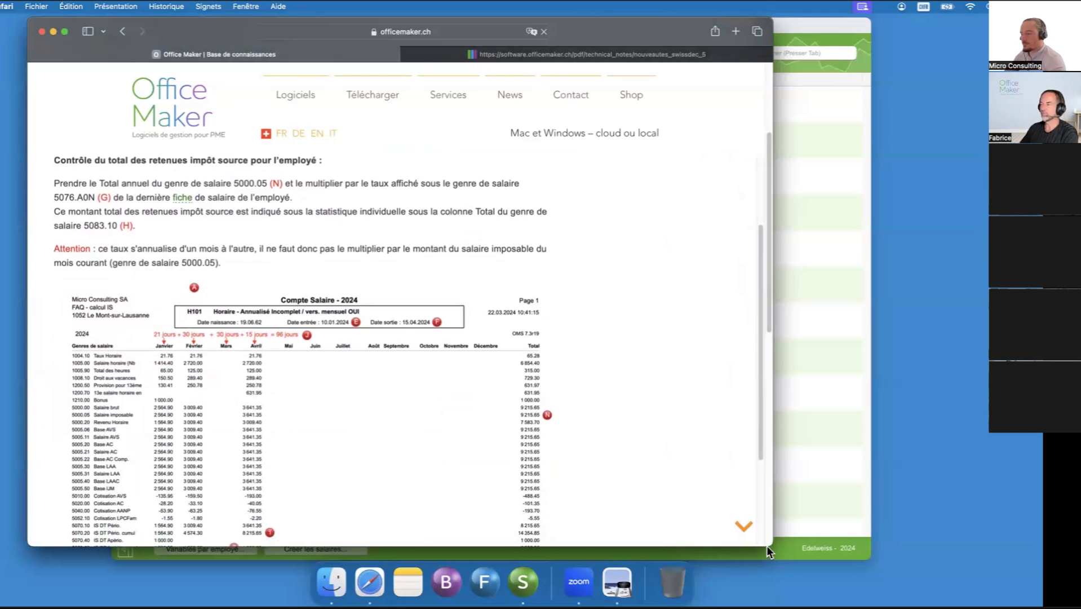
- Enlarge the browser window and examine the H101 article's salary account, employee settings, April 2024 salary slip and salary list examples
drag(737, 549, 737, 573)
scroll(499, 302, down, 6)
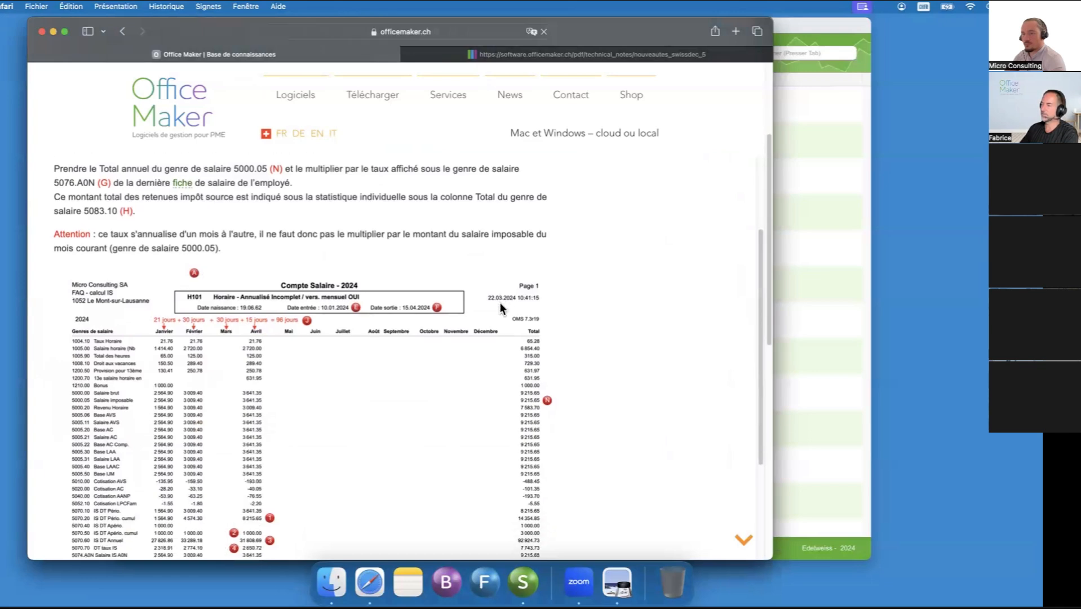
scroll(499, 304, down, 8)
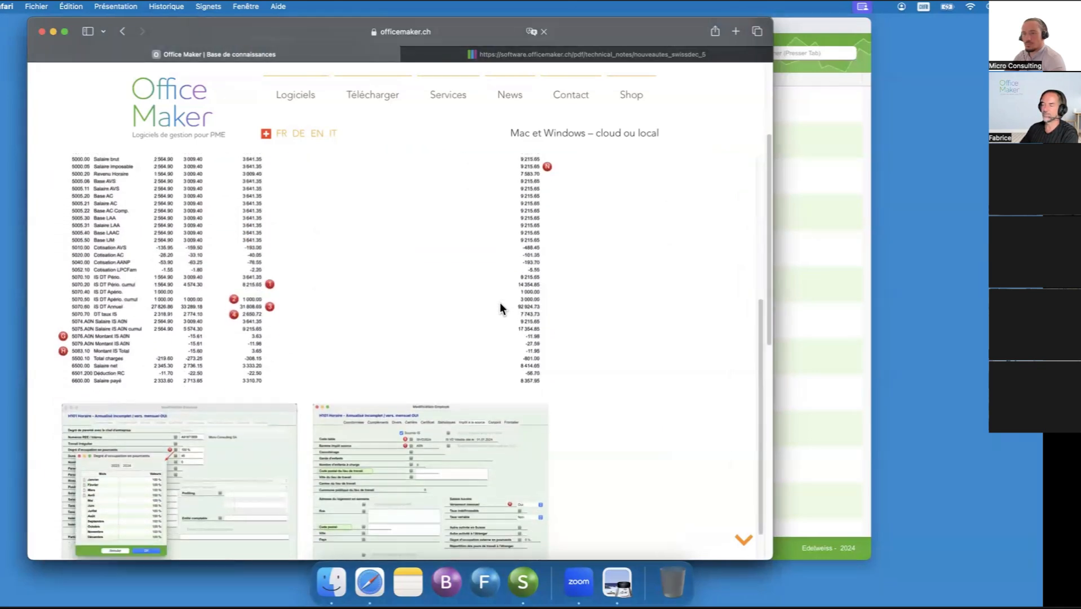
scroll(499, 302, down, 3)
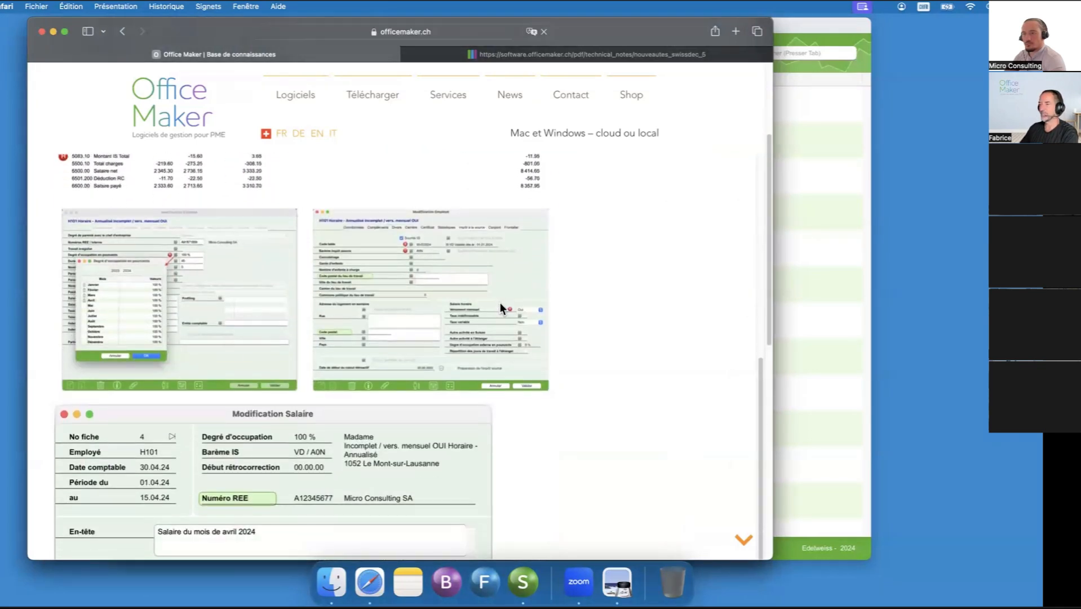
scroll(499, 303, down, 8)
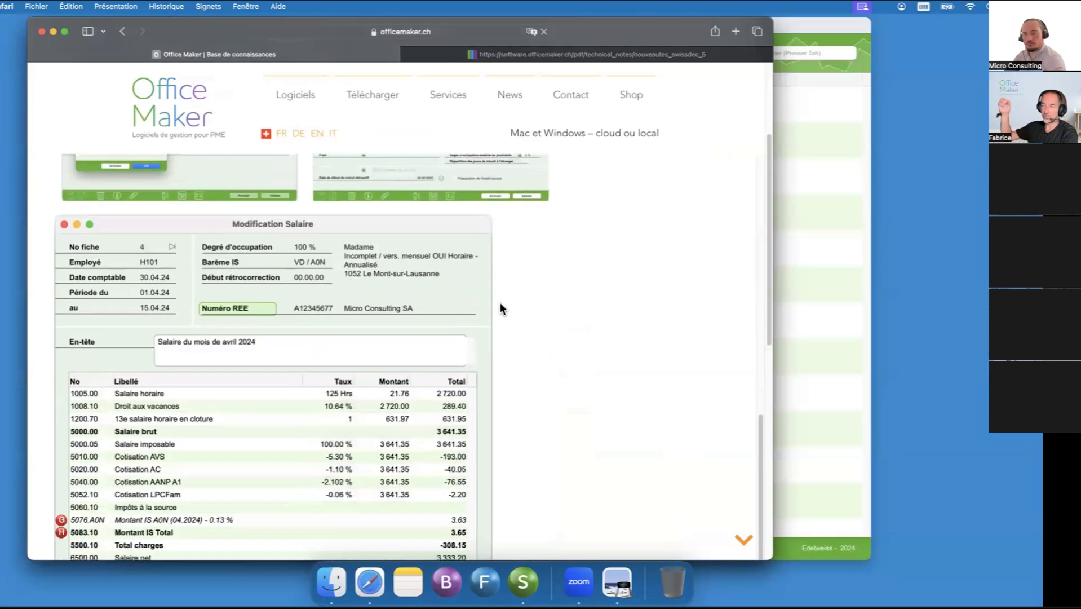
scroll(499, 302, down, 5)
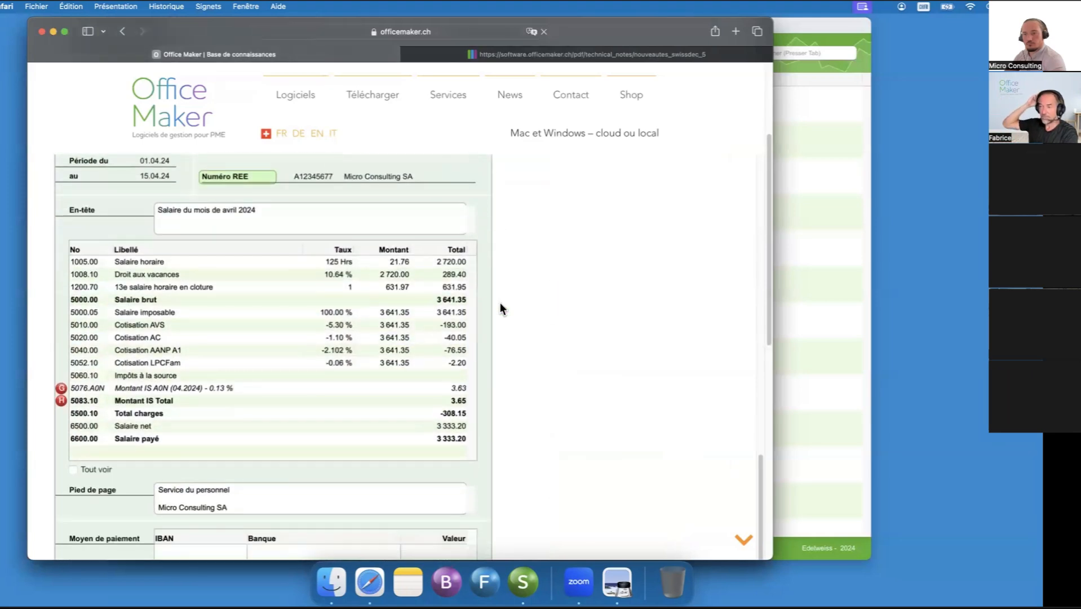
scroll(499, 302, down, 12)
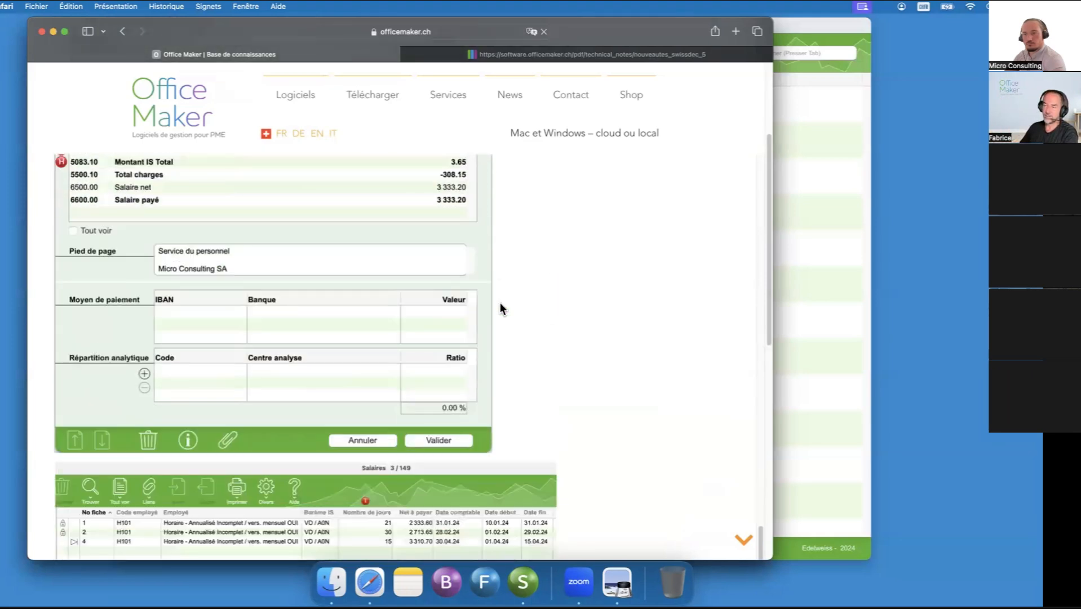
scroll(499, 302, up, 1)
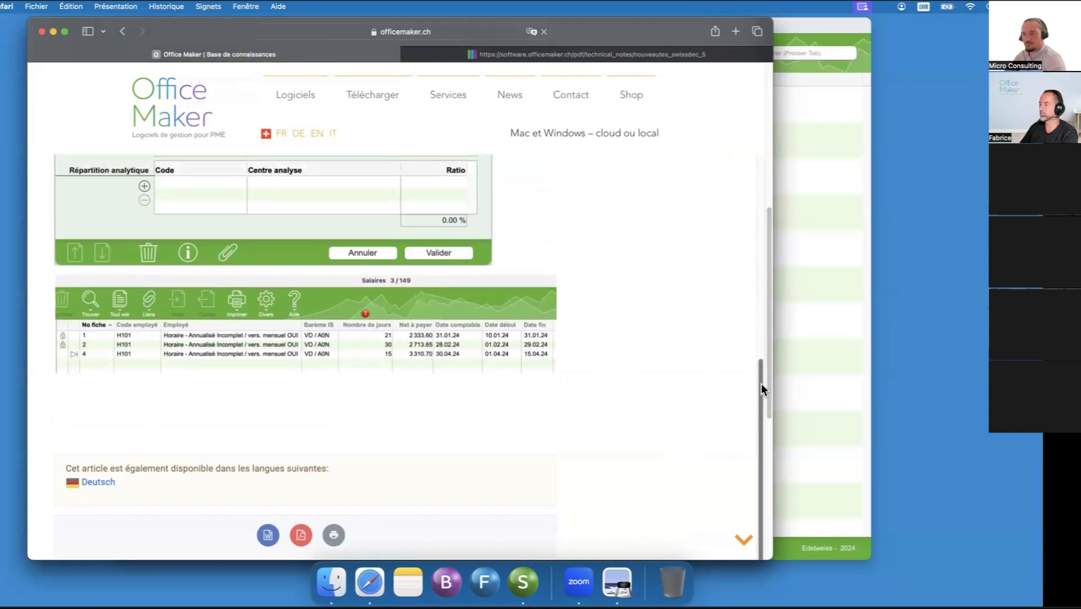
- Review the H101 article's withholding tax check, calculation method and configuration details back up to its title
drag(762, 385, 840, 2)
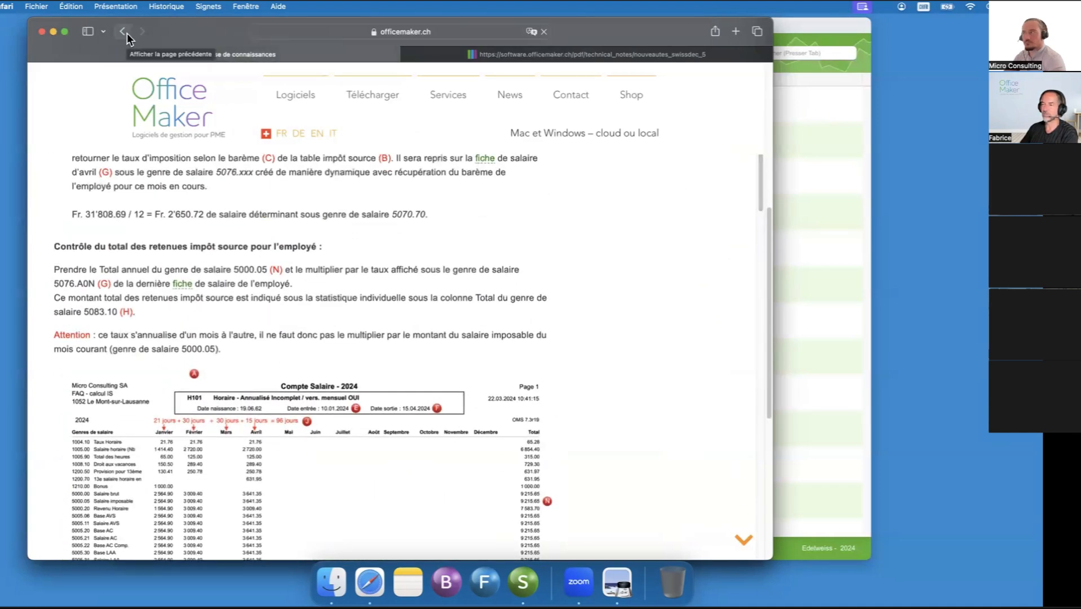
scroll(544, 426, up, 5)
scroll(545, 425, up, 5)
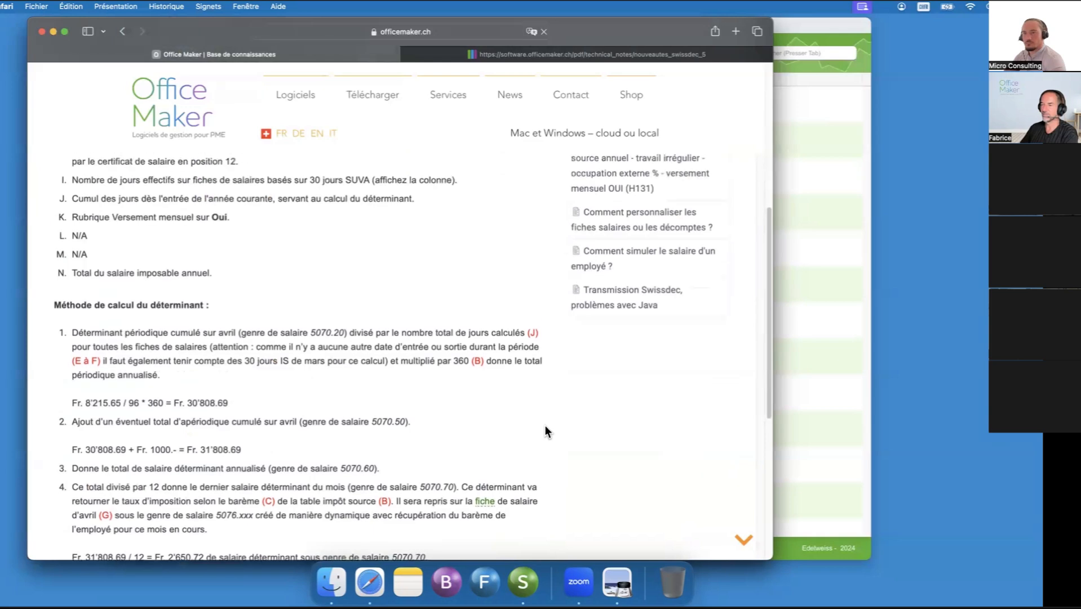
scroll(545, 425, up, 2)
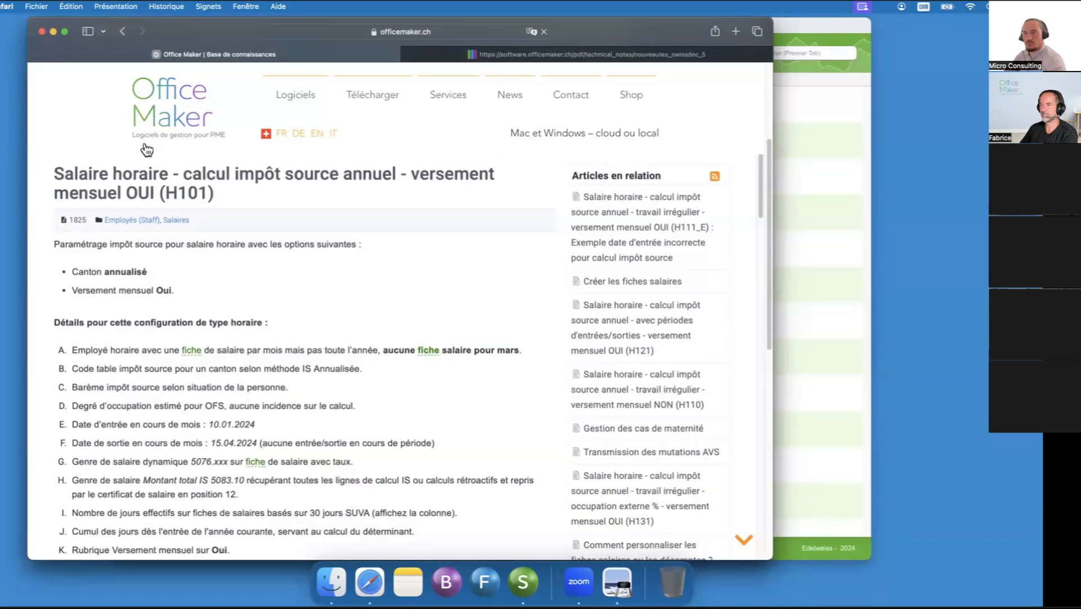
- Leave the knowledge base article and minimize the Safari window to return to the Employés list
click(123, 34)
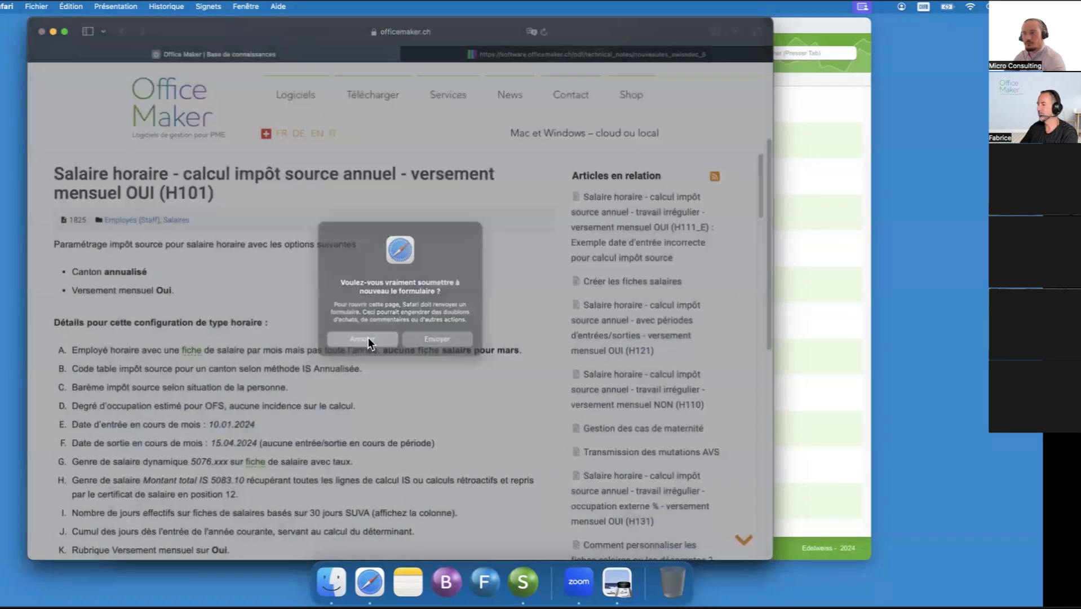
click(368, 339)
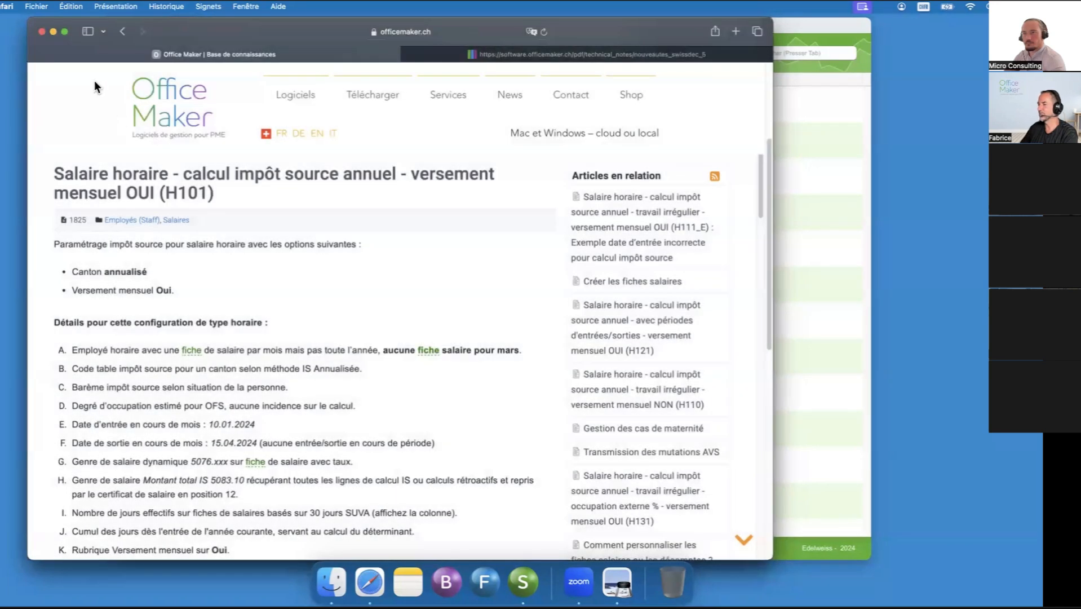
click(53, 30)
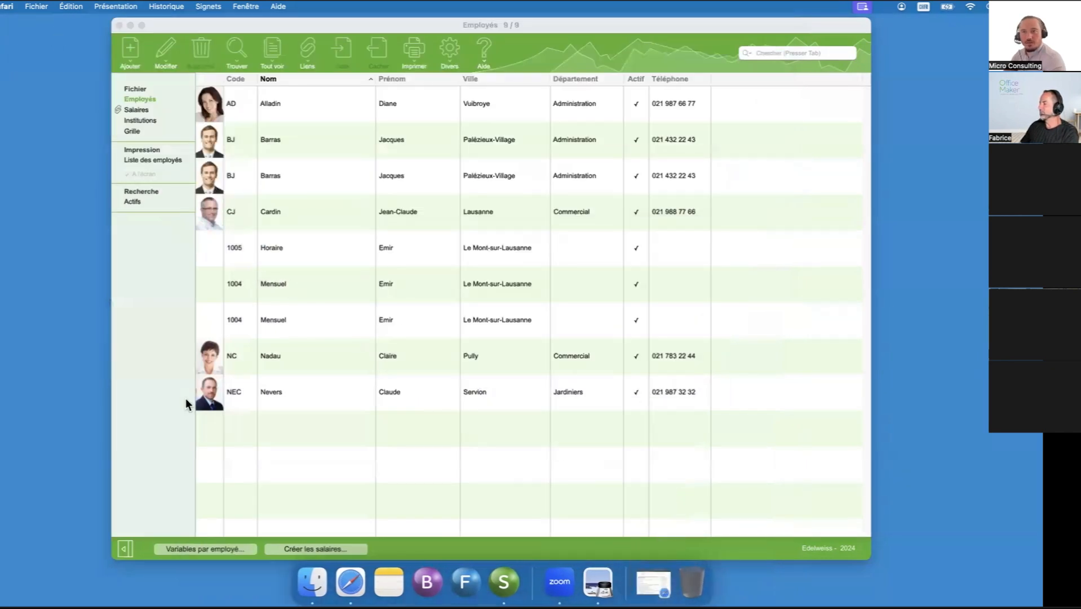